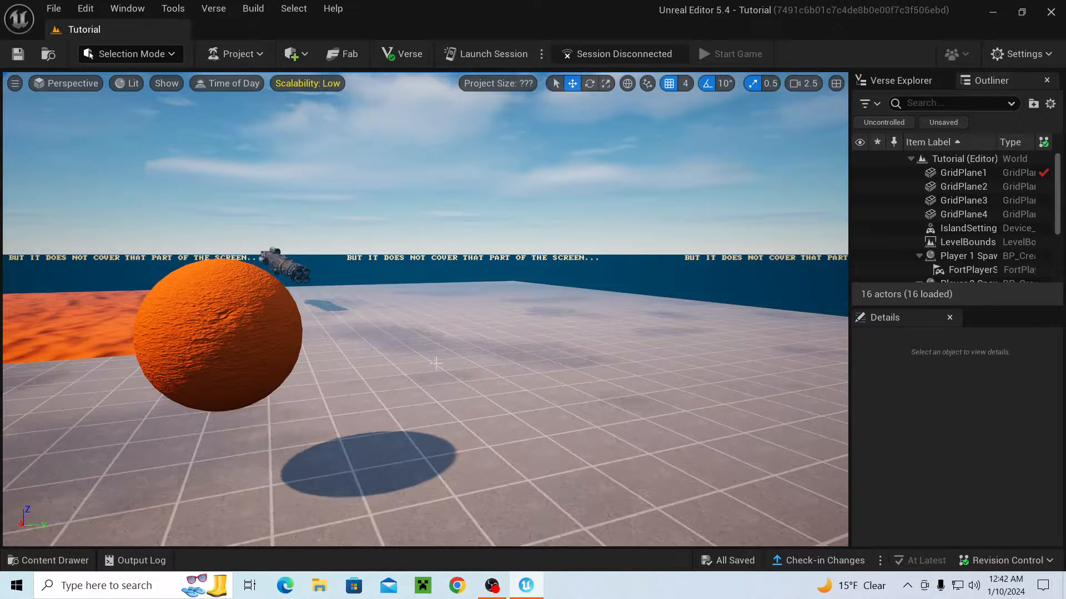
- Open the M_Test material, examine how its parameter and texture nodes feed the material output, and close it
left_click(49, 560)
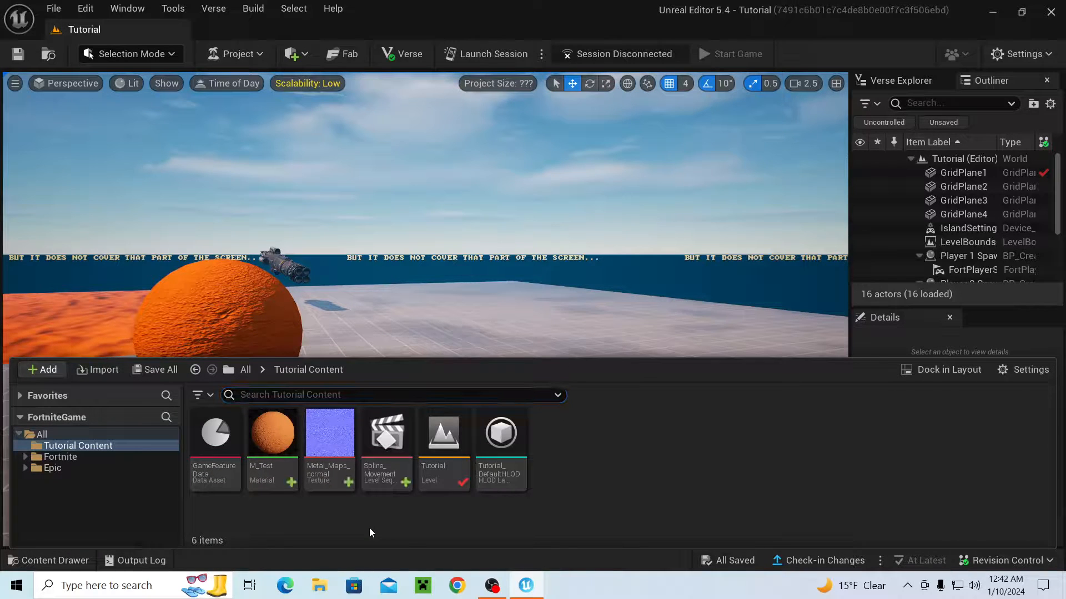
left_click(267, 420)
double_click(268, 420)
right_click_drag(510, 374, 615, 384)
right_click_drag(441, 257, 561, 120)
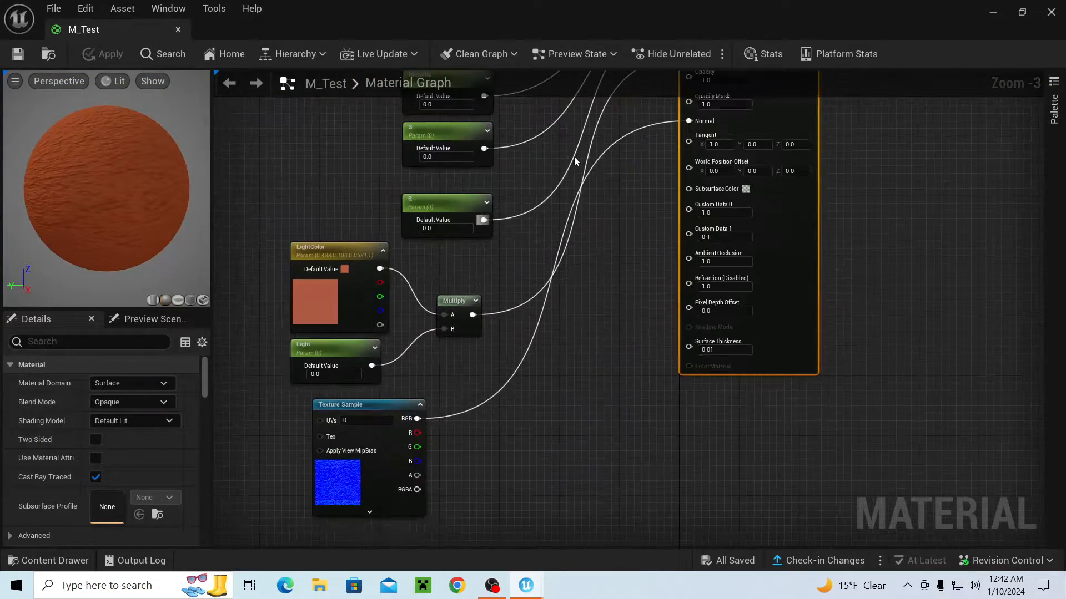
scroll(574, 185, "down", 2)
right_click_drag(574, 185, 431, 253)
scroll(430, 311, "up", 2)
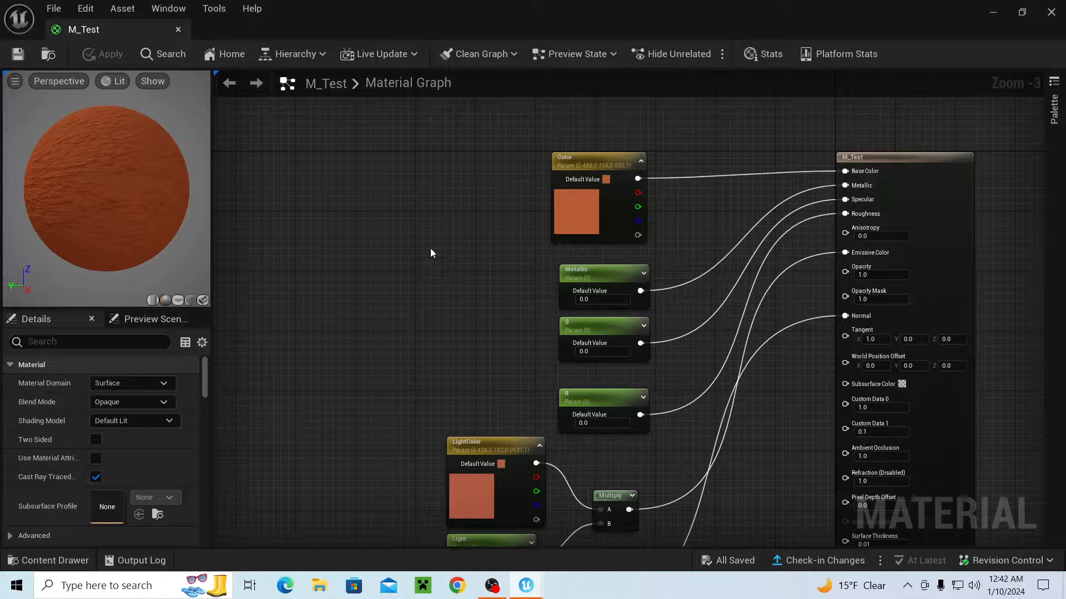
right_click_drag(433, 253, 314, 160)
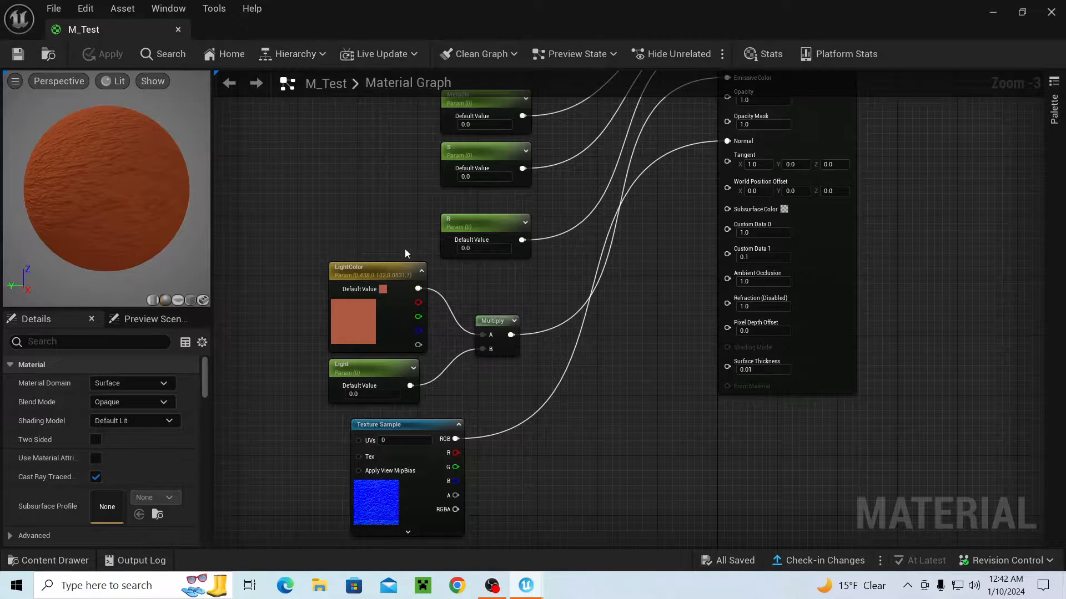
scroll(512, 277, "down", 2)
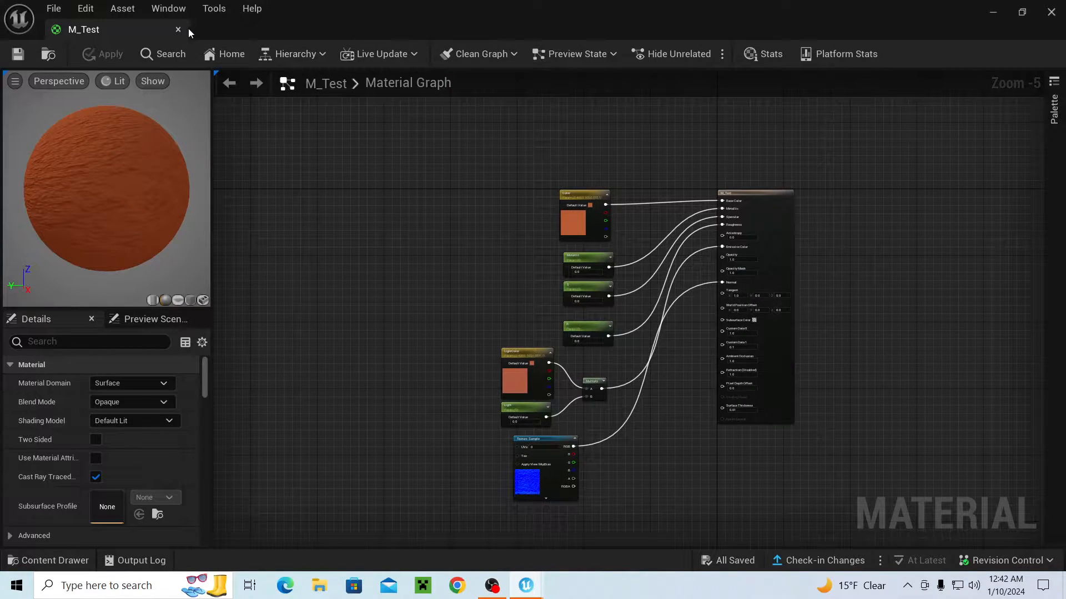
left_click(178, 30)
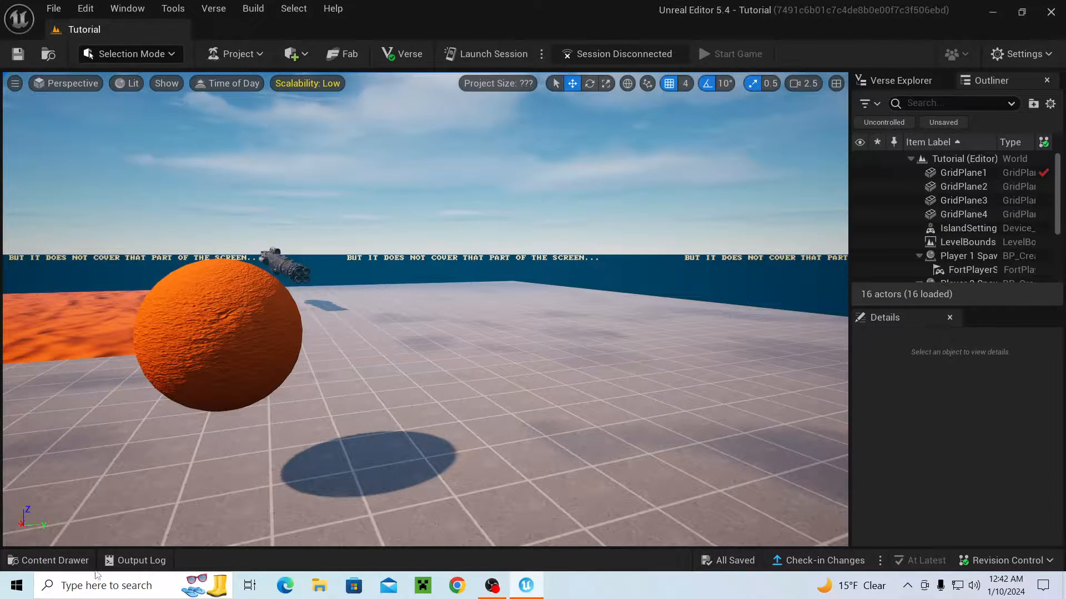
- Create a new material named M_Rift in the Tutorial Content folder
left_click(77, 561)
right_click(639, 423)
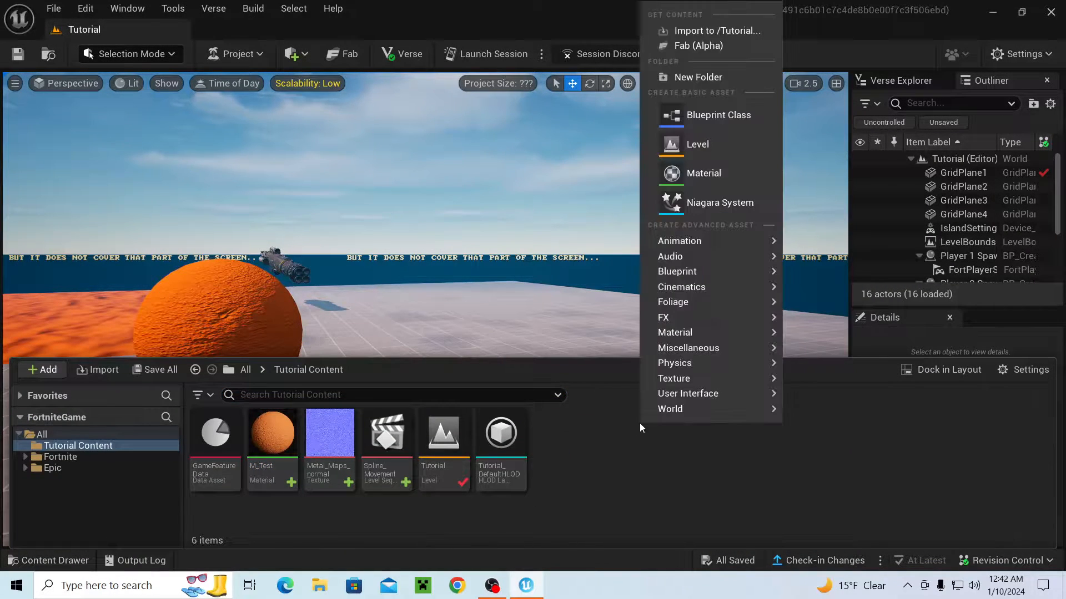
left_click(707, 173)
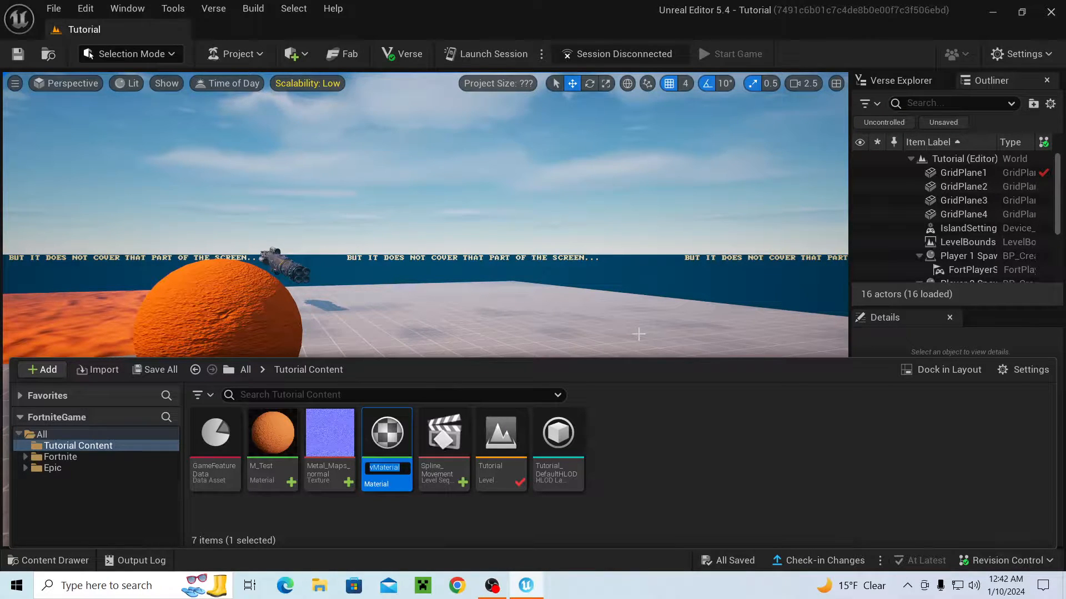
type("Ri")
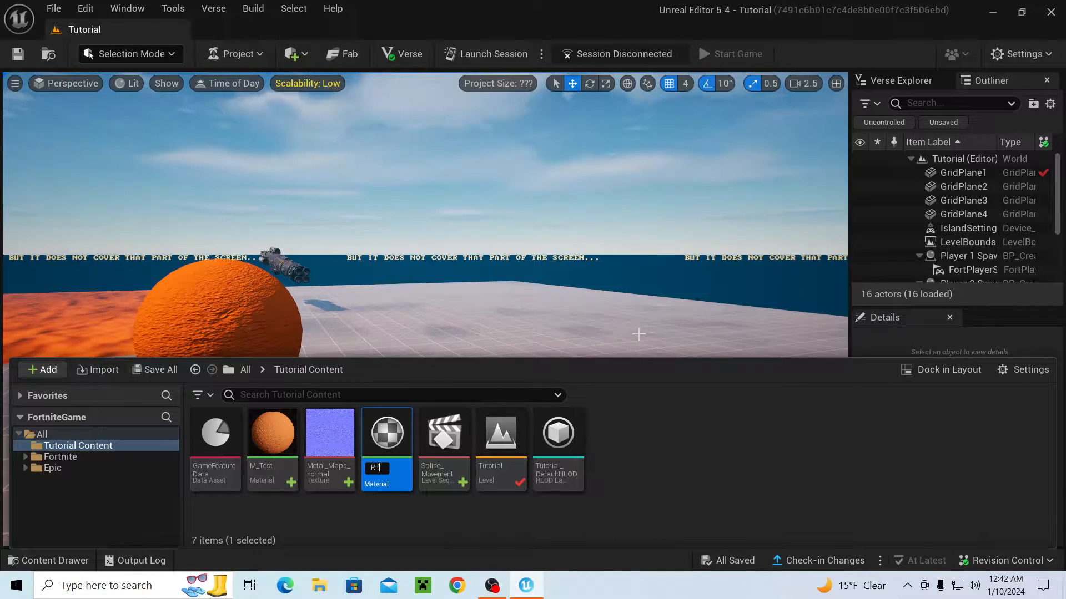
key("BackSpace")
type("M")
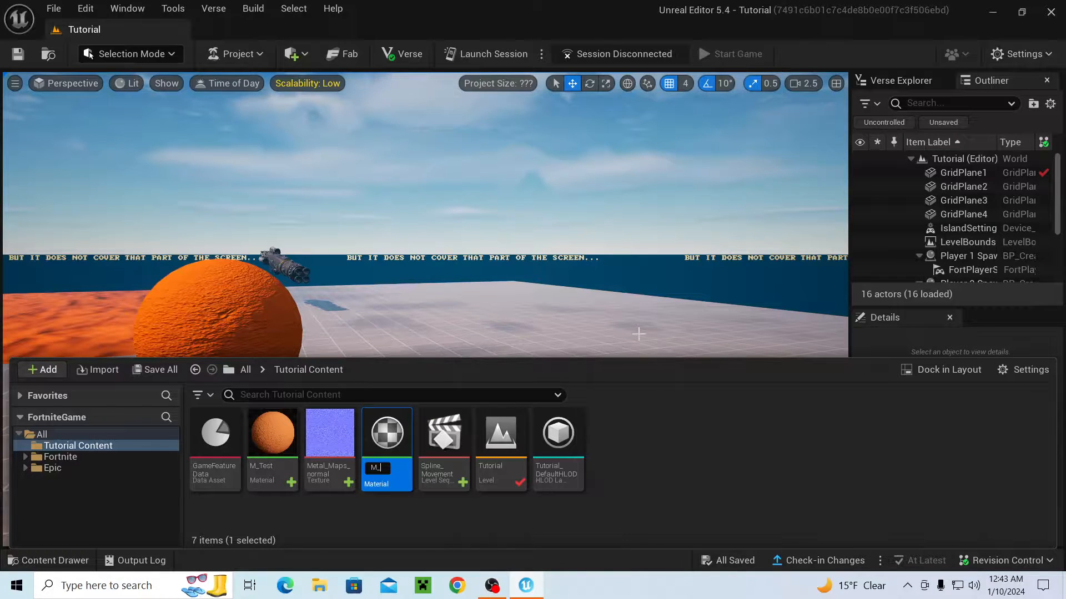
type("_Rift")
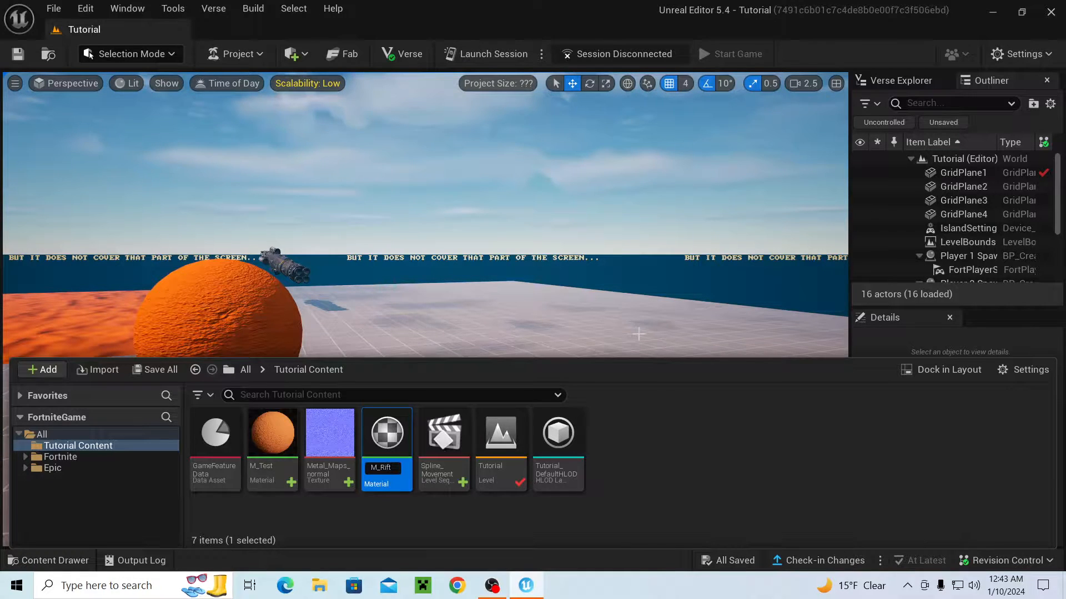
key("Return")
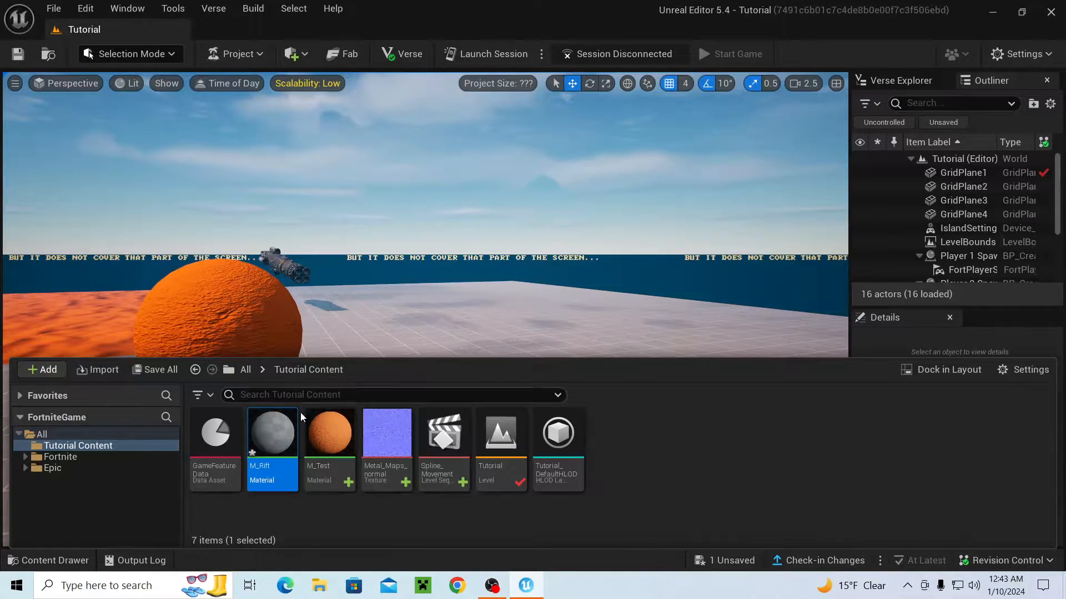
left_click(291, 504)
- Create a new folder named Textures in the Tutorial Content folder
right_click(614, 436)
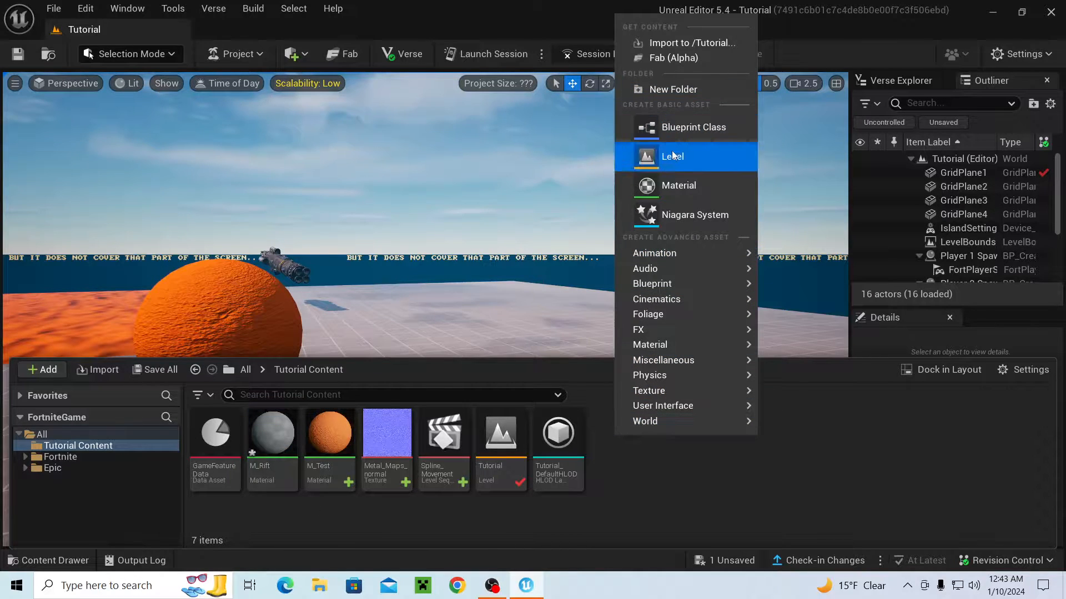
left_click(674, 90)
type("Te")
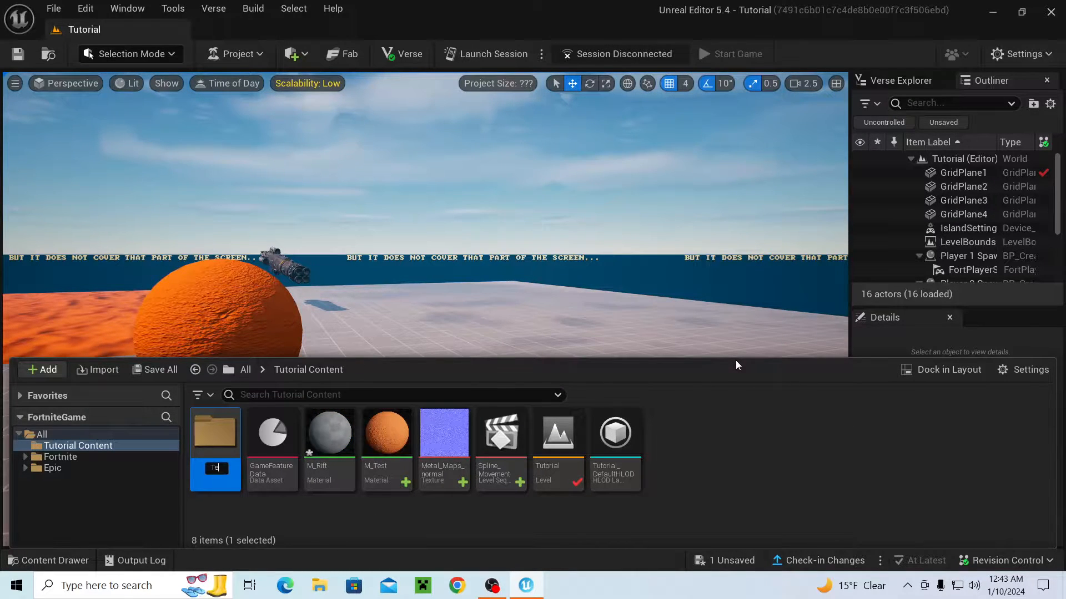
type("xtures")
key("Return")
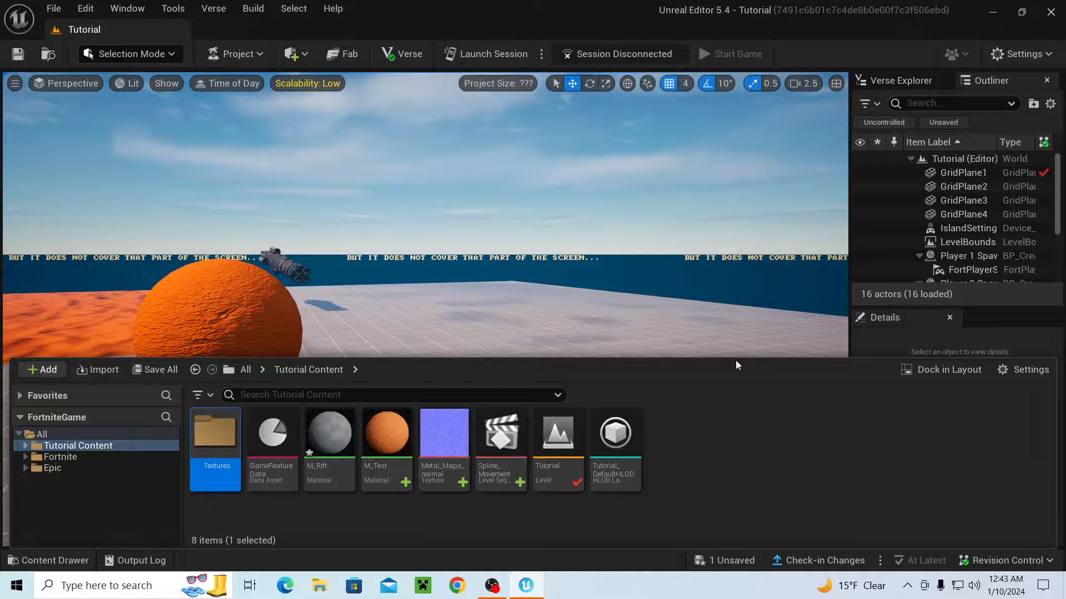
left_click(660, 461)
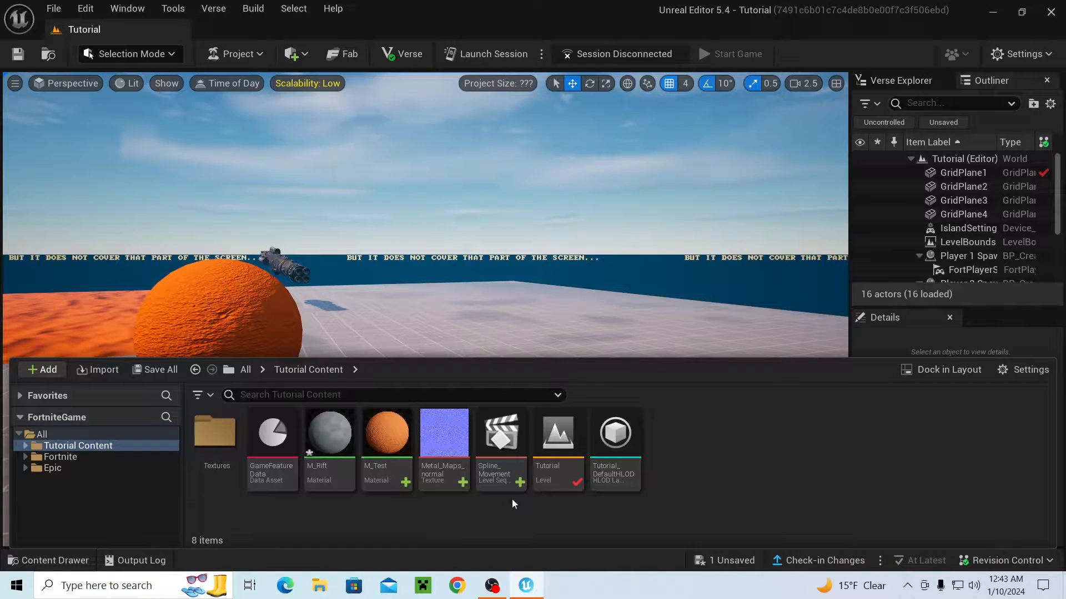
- Move the Metal_Maps_normal texture into the Textures folder
left_click(447, 436)
left_click_drag(447, 436, 211, 444)
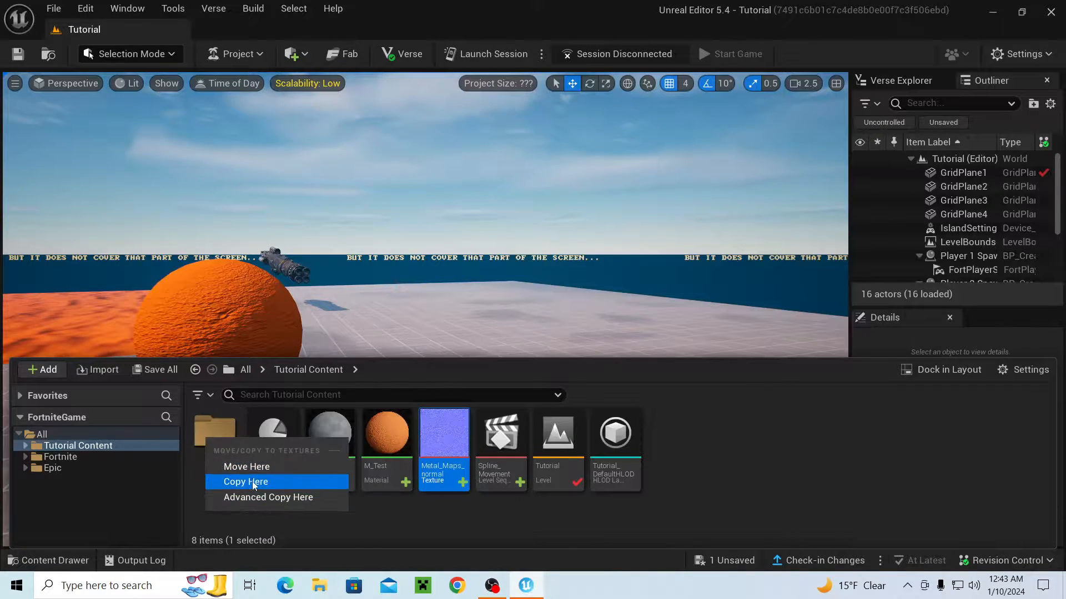
left_click(252, 471)
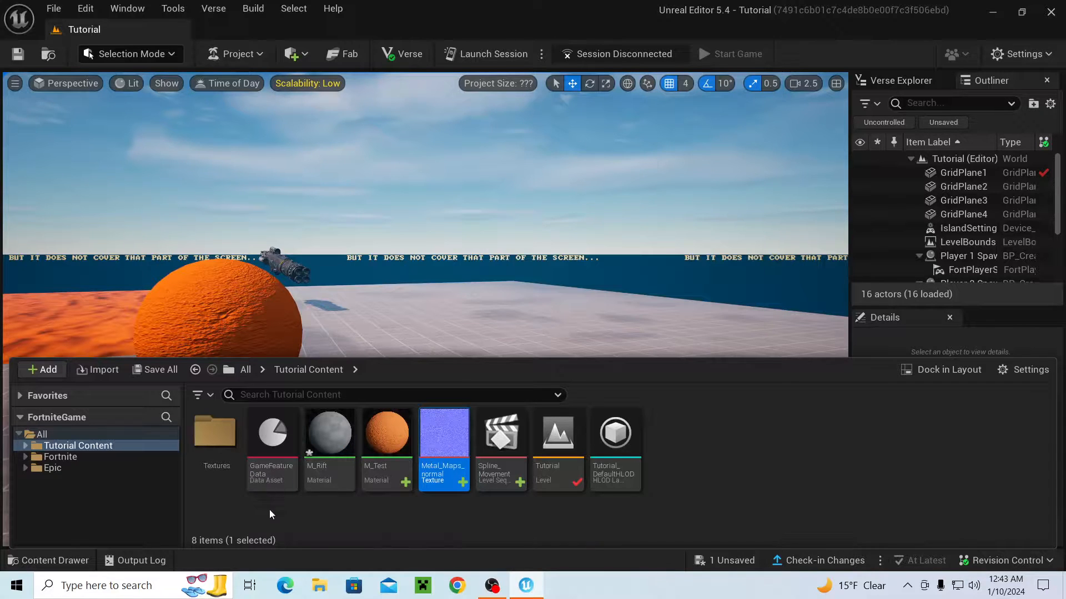
- Import the broken glass JPG from the Downloads folder into the Textures folder
double_click(215, 438)
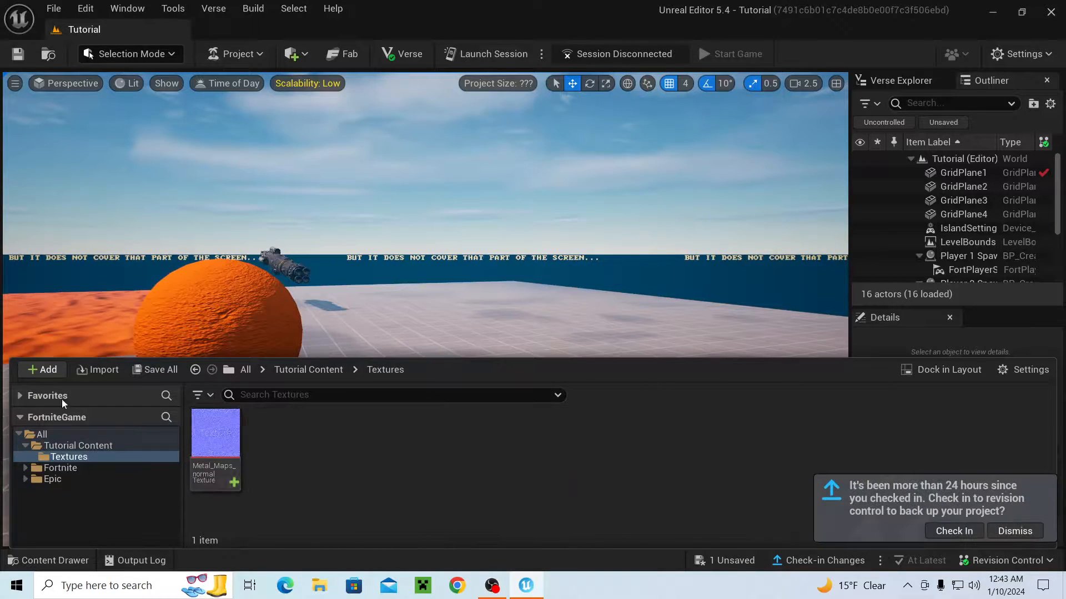
left_click(78, 371)
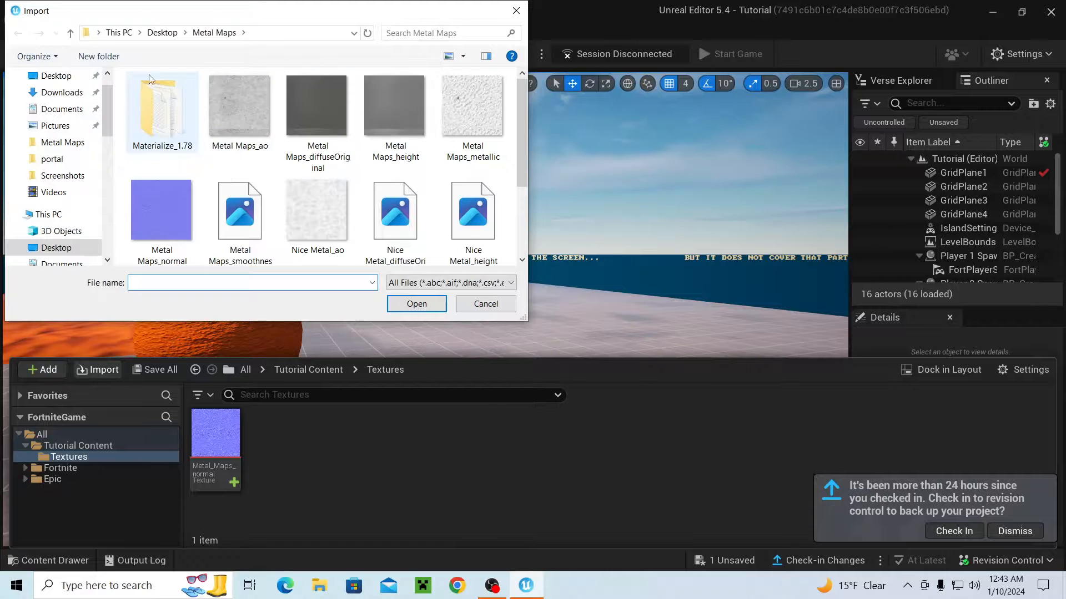
left_click(61, 120)
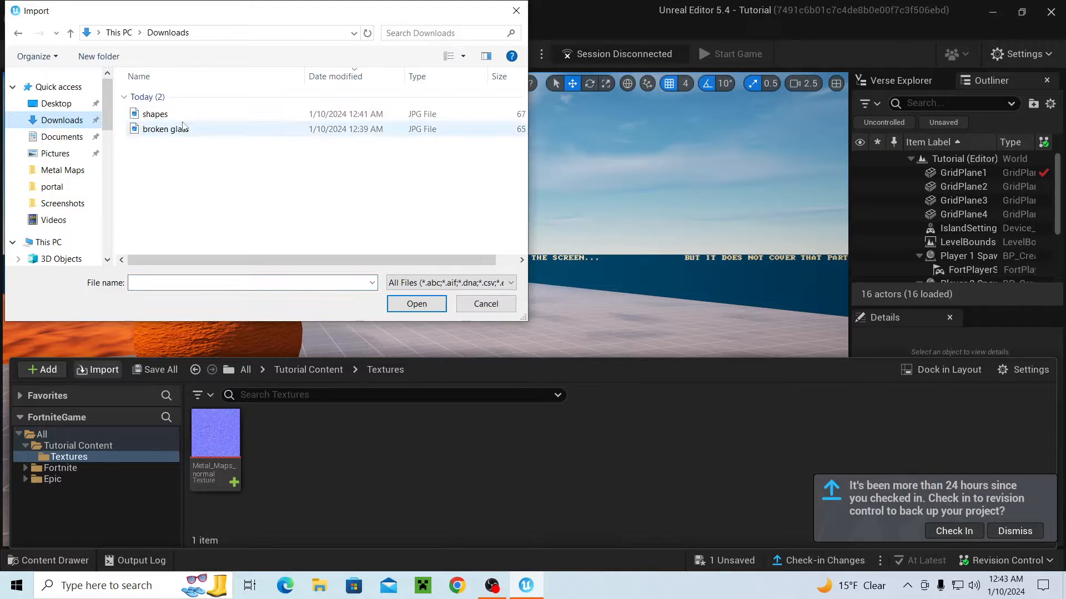
double_click(210, 132)
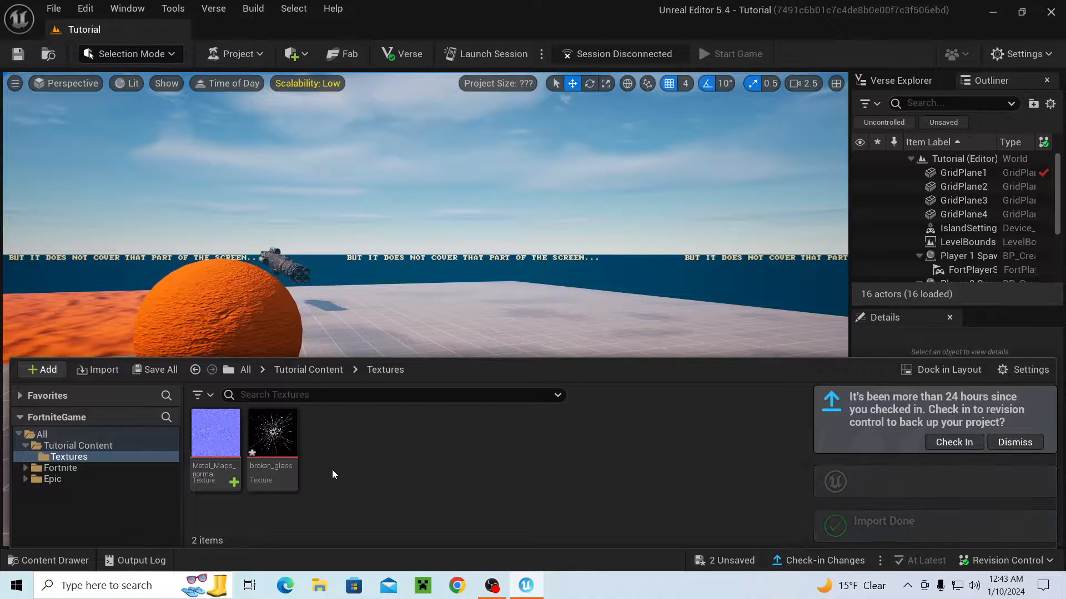
- Open the M_Rift material from the Tutorial Content folder for editing
left_click(293, 371)
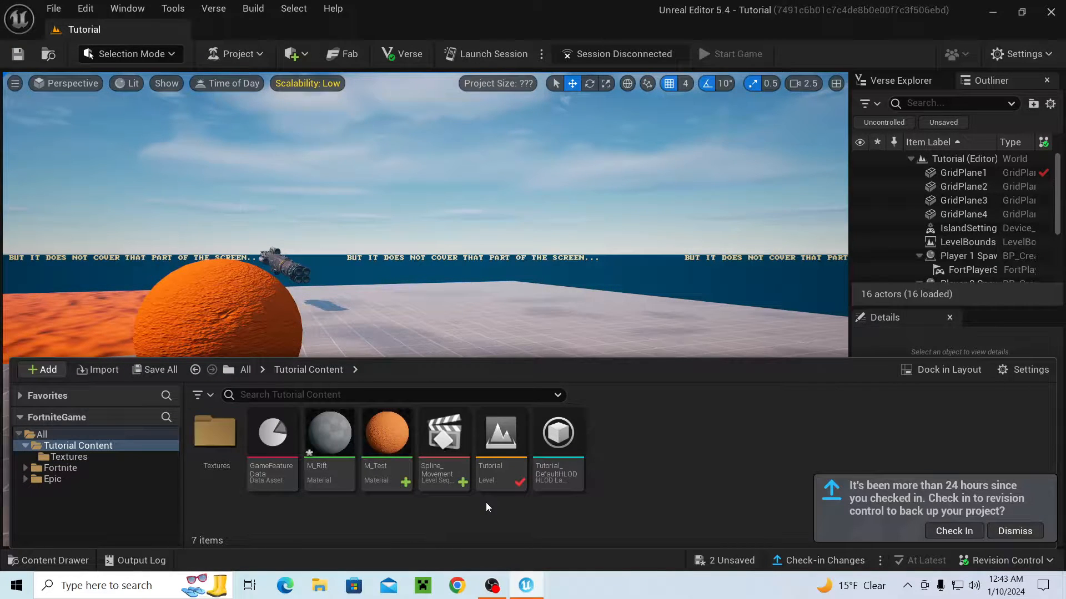
double_click(332, 441)
scroll(424, 326, "down", 2)
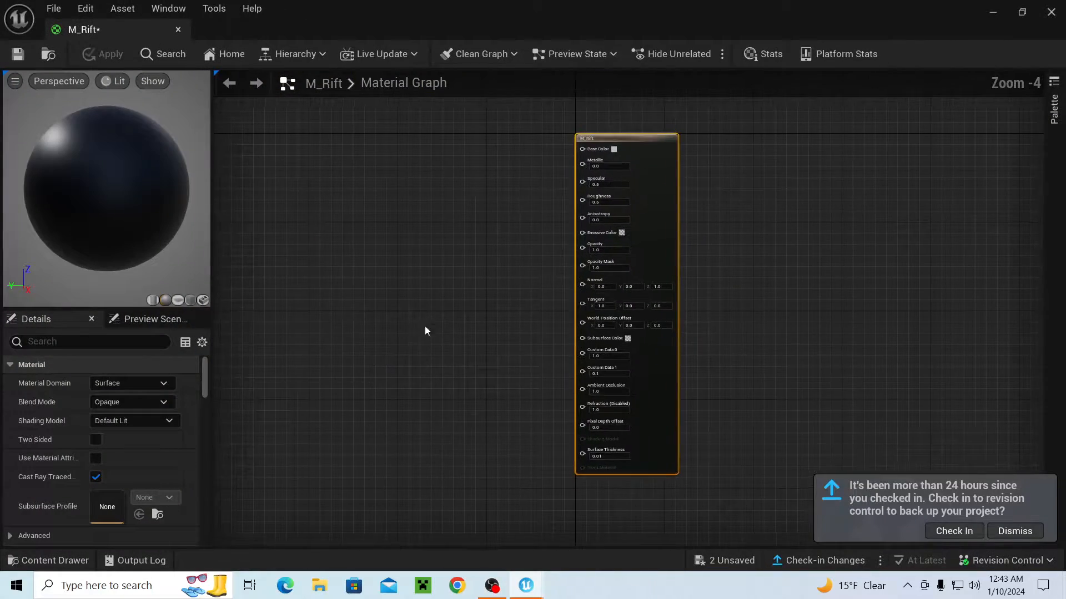
right_click_drag(476, 294, 540, 351)
scroll(541, 351, "up", 2)
right_click_drag(599, 323, 512, 274)
left_click(502, 269)
right_click_drag(495, 265, 447, 287)
right_click_drag(313, 370, 354, 304)
right_click_drag(253, 368, 274, 399)
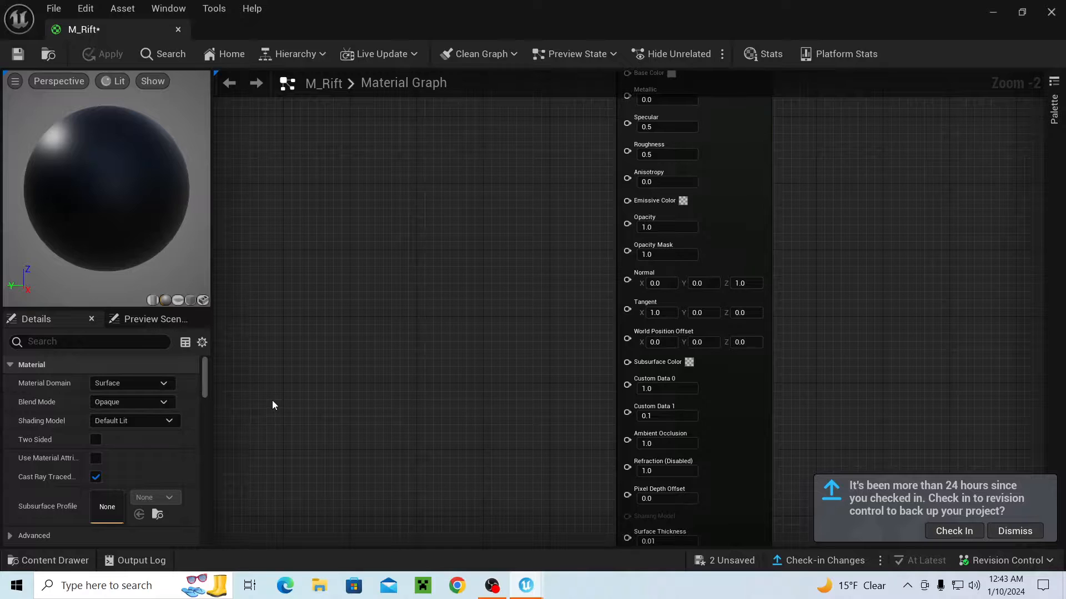
- Set the M_Rift material's blend mode to Translucent
left_click(104, 406)
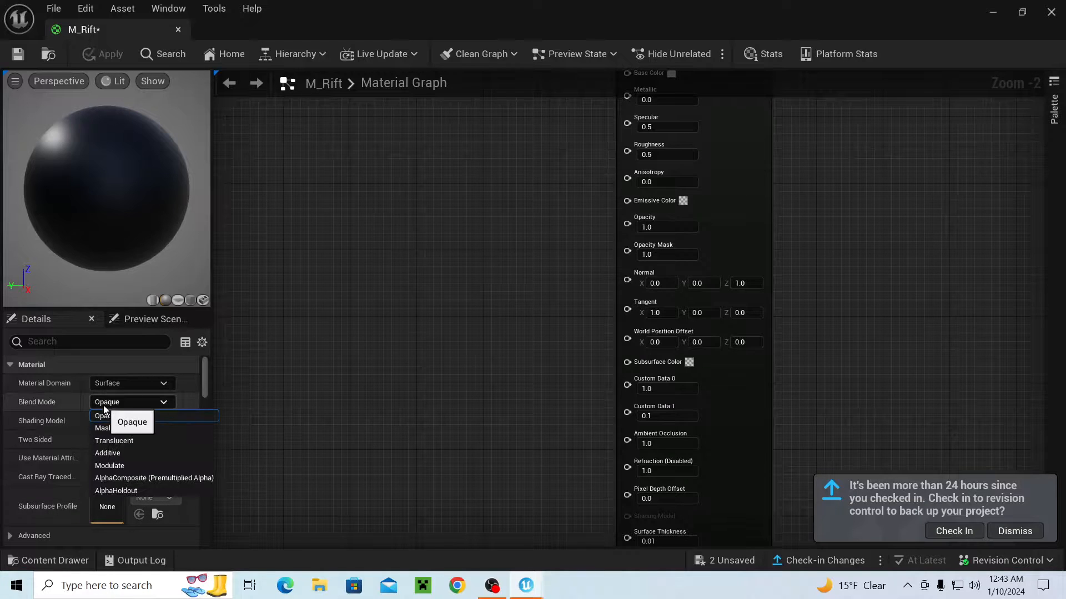
left_click(147, 444)
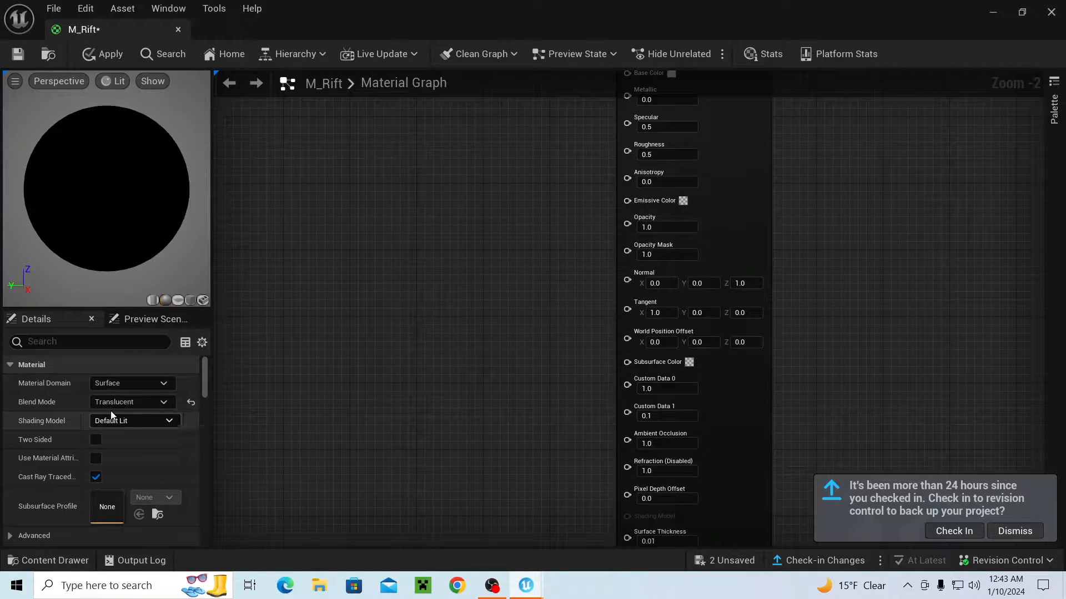
left_click_drag(146, 214, 146, 219)
right_click_drag(506, 222, 662, 329)
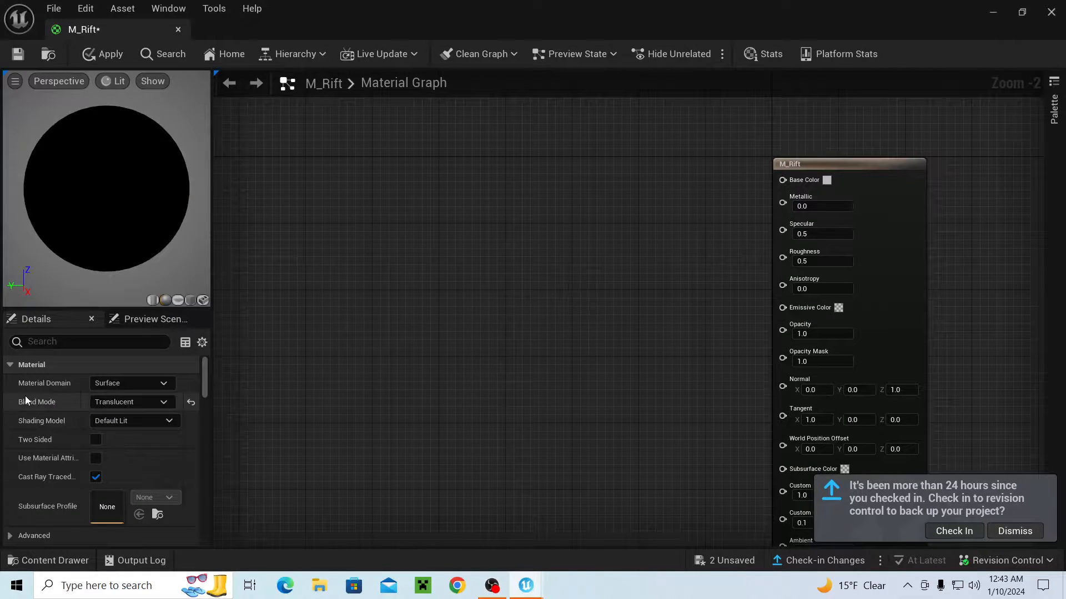
- Add the broken_glass texture from the Textures folder to the M_Rift graph as a Texture Sample node
left_click(55, 560)
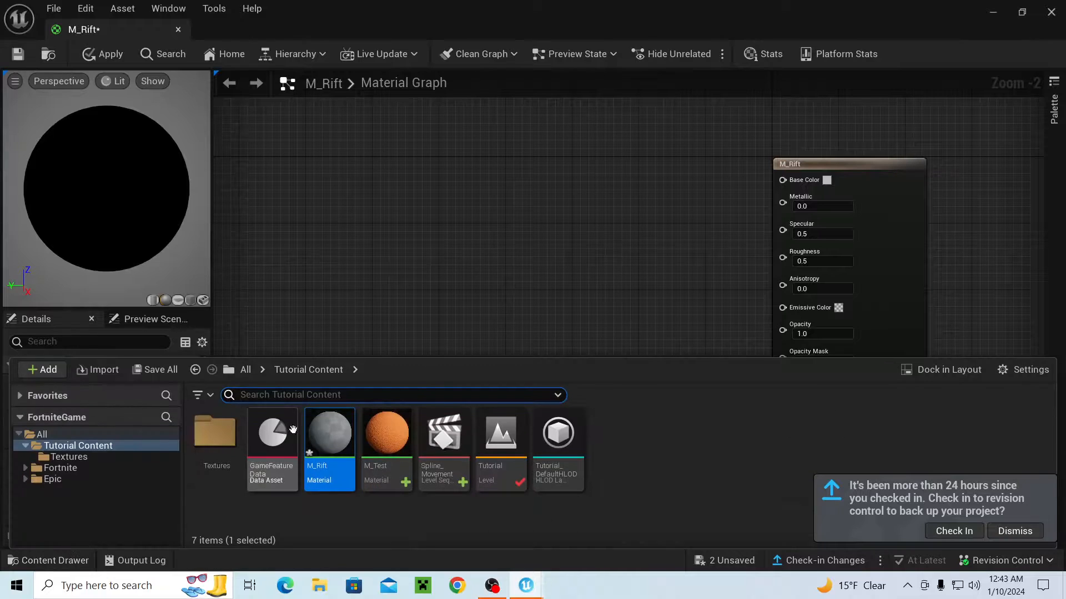
double_click(215, 433)
left_click_drag(216, 433, 416, 178)
right_click_drag(421, 168, 501, 197)
scroll(418, 252, "up", 2)
left_click(411, 195)
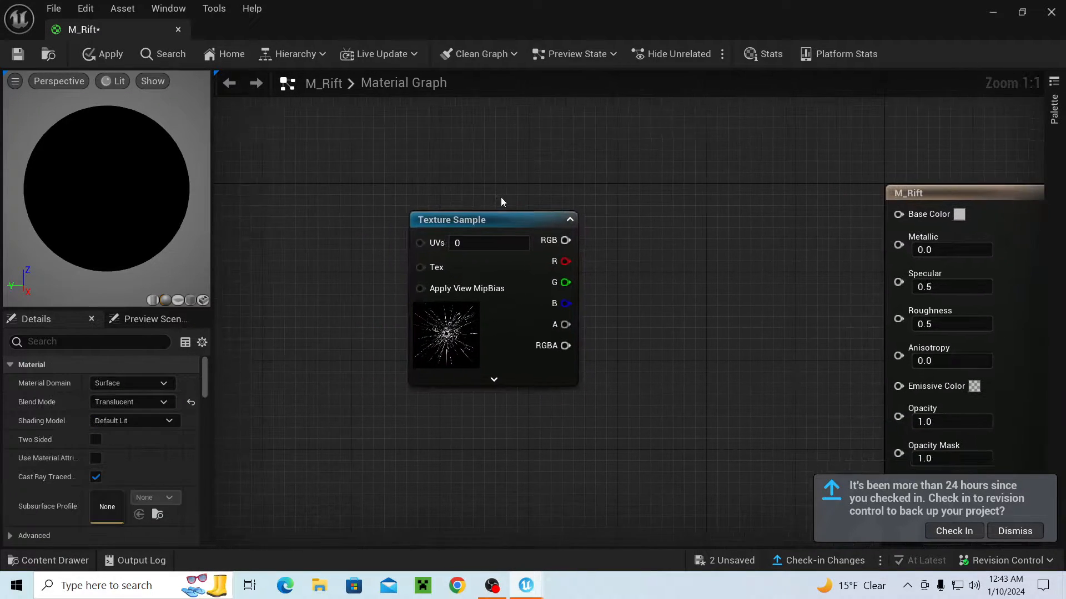
- Connect the Texture Sample's RGB output to Base Color and its RGBA output to Opacity
left_click(498, 226)
left_click_drag(565, 243, 606, 213)
right_click_drag(651, 203, 805, 157)
mouse_move(132, 234)
left_mouse_down()
mouse_move(238, 233)
mouse_move(62, 234)
mouse_move(172, 247)
mouse_move(95, 234)
mouse_move(111, 234)
left_mouse_up()
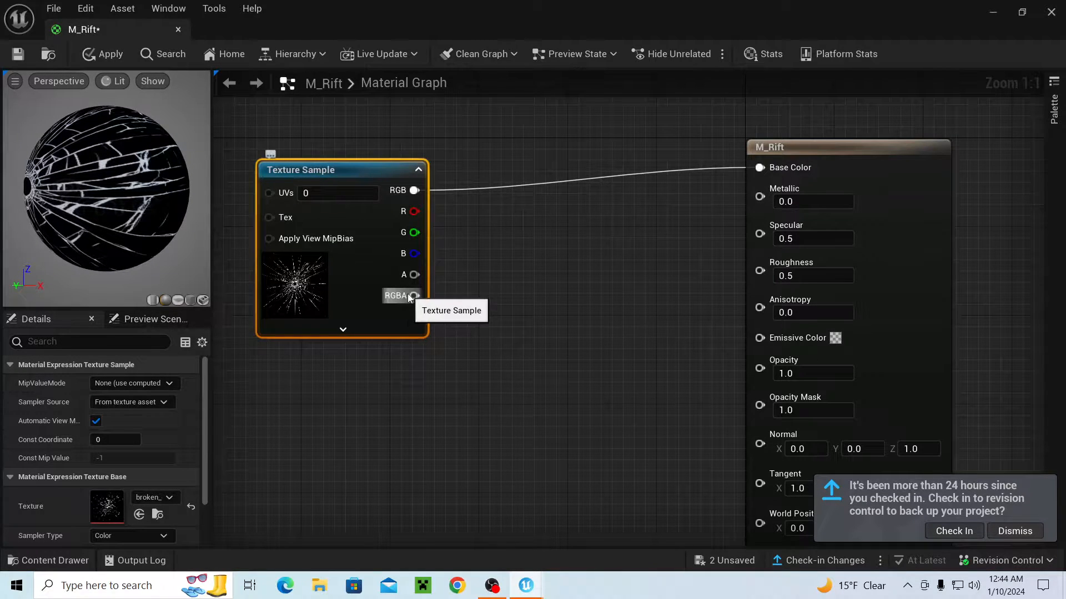
left_click_drag(414, 296, 760, 364)
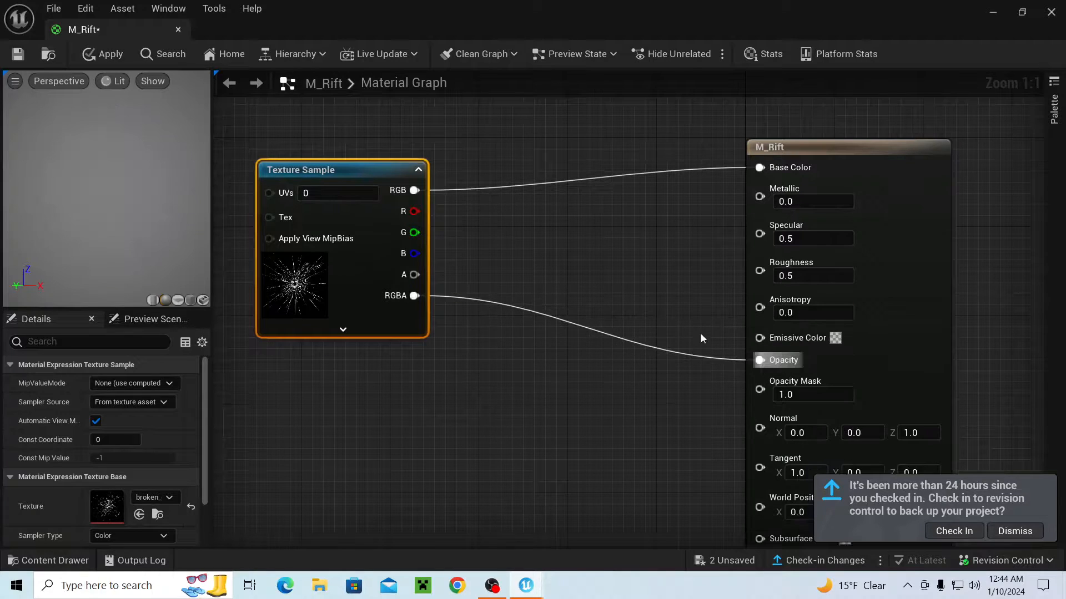
left_click_drag(128, 223, 158, 250)
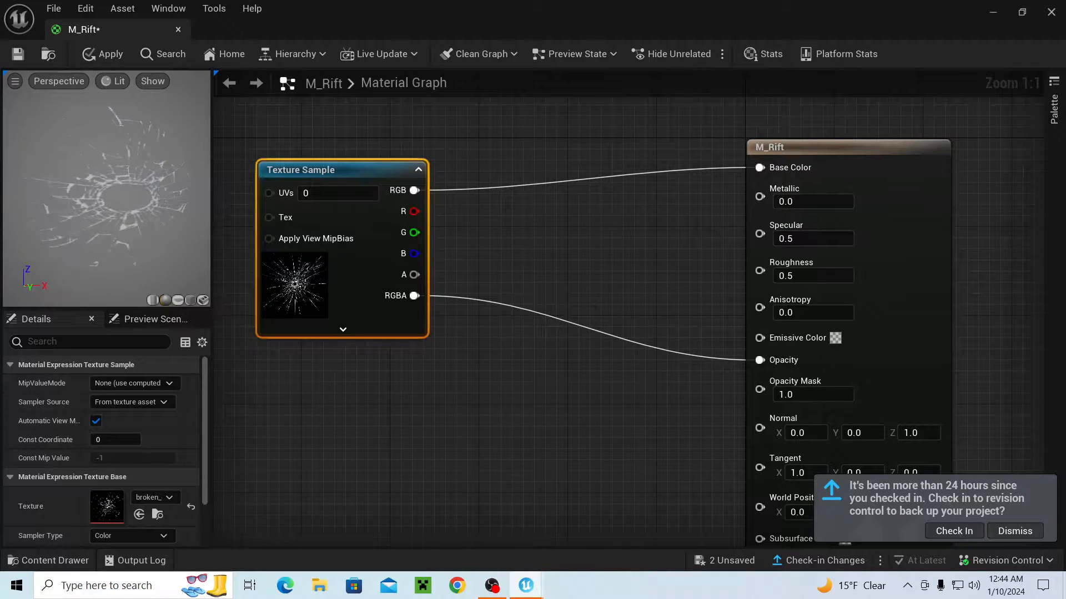
- Break the link between the Texture Sample's RGB output and Base Color
right_click_drag(533, 241, 597, 258)
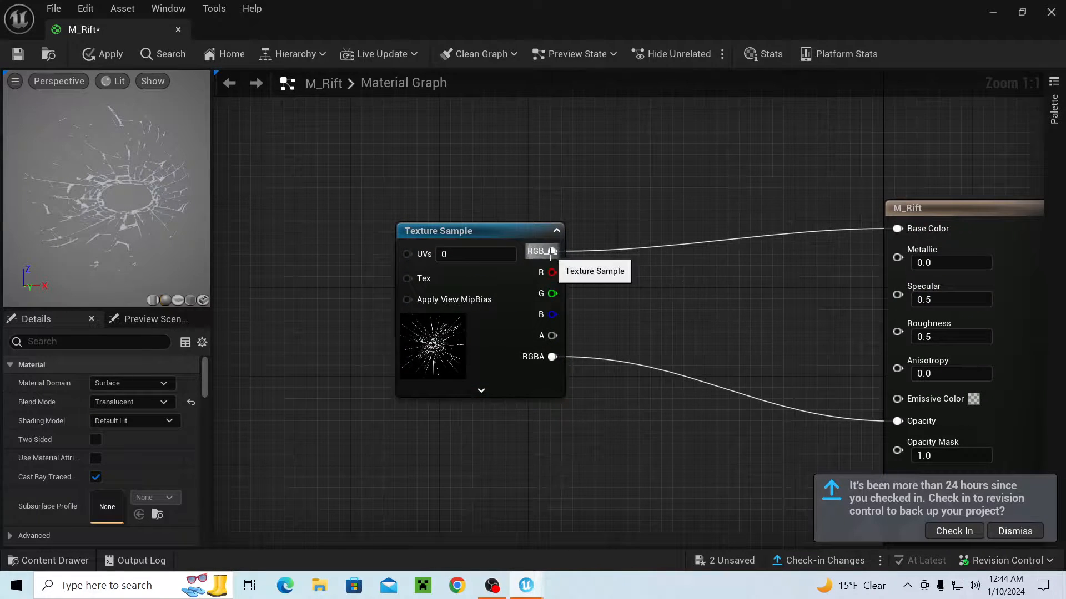
right_click(547, 251)
left_click(600, 267)
- Break the link between the Texture Sample's RGBA output and Opacity
right_click(595, 245)
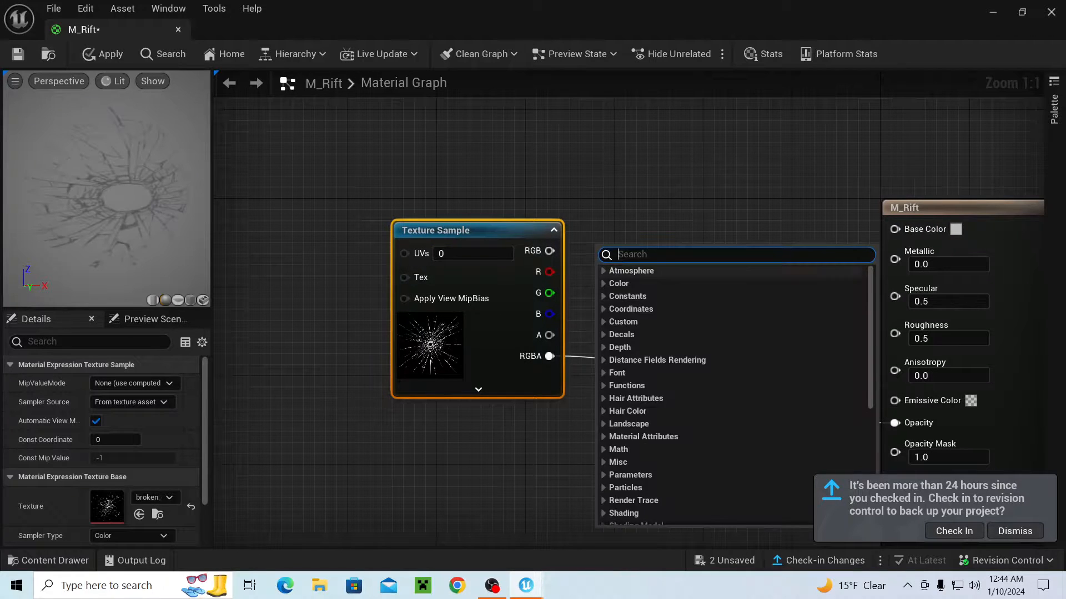
left_click(582, 259)
right_click(549, 356)
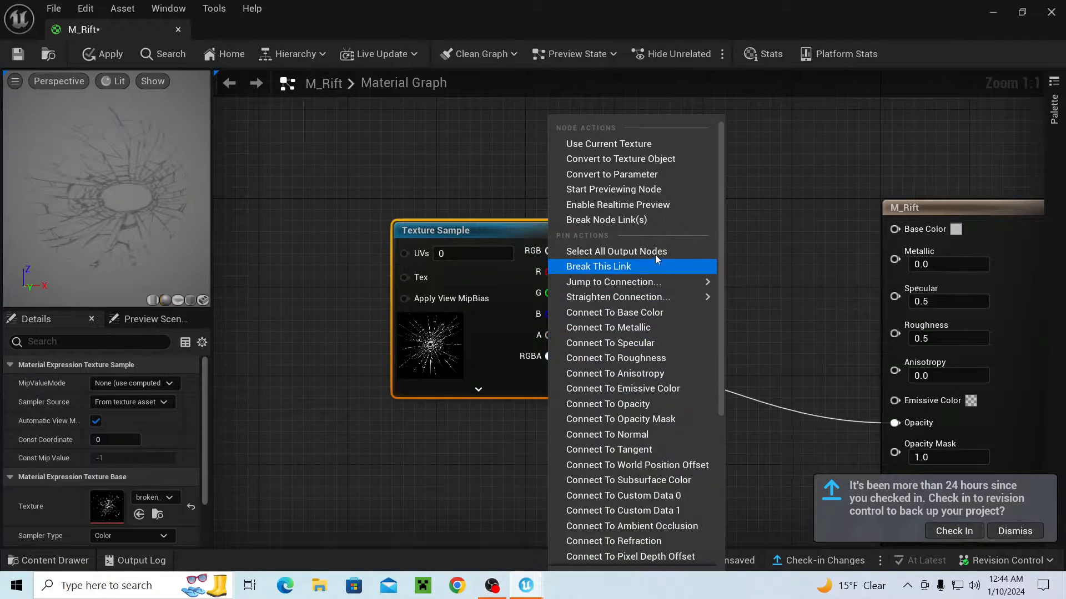
left_click(641, 268)
- Add a vector parameter named Color and place it just above the Texture Sample node
right_click_drag(605, 220, 716, 303)
right_click(613, 218)
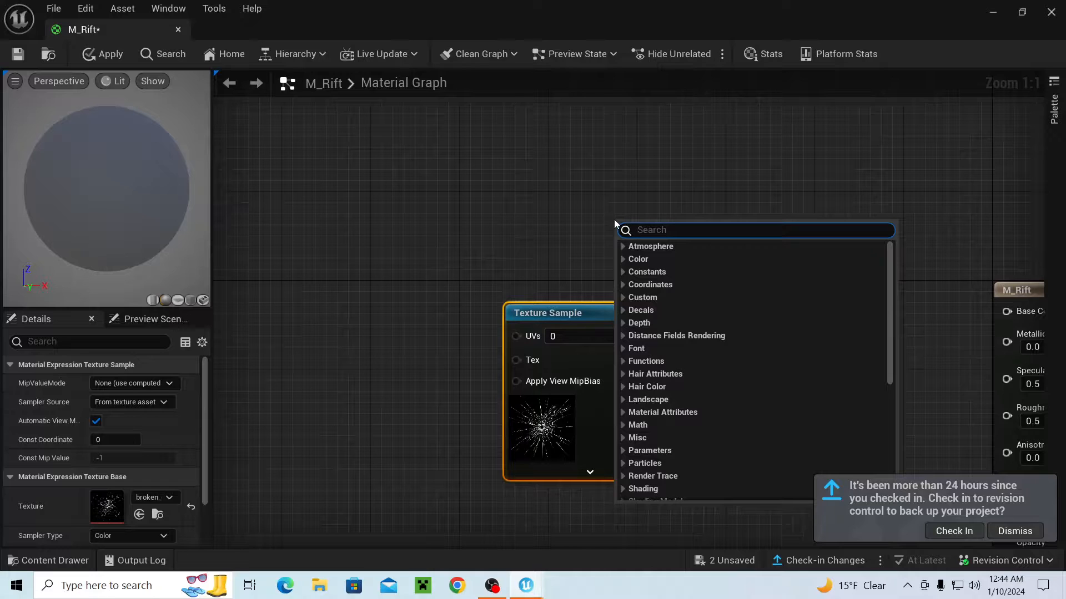
type("param")
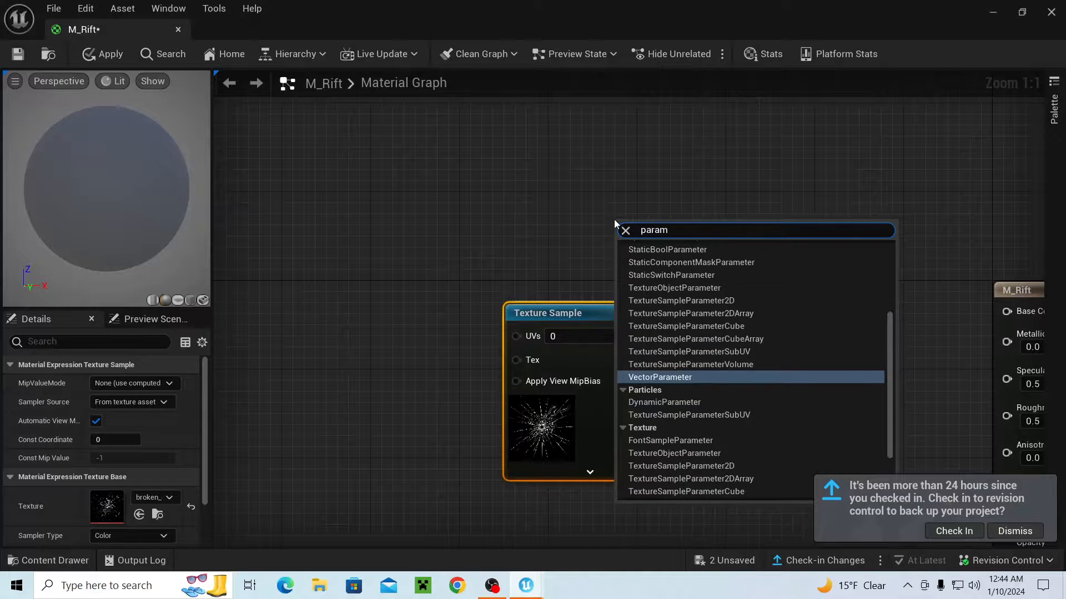
key("Escape")
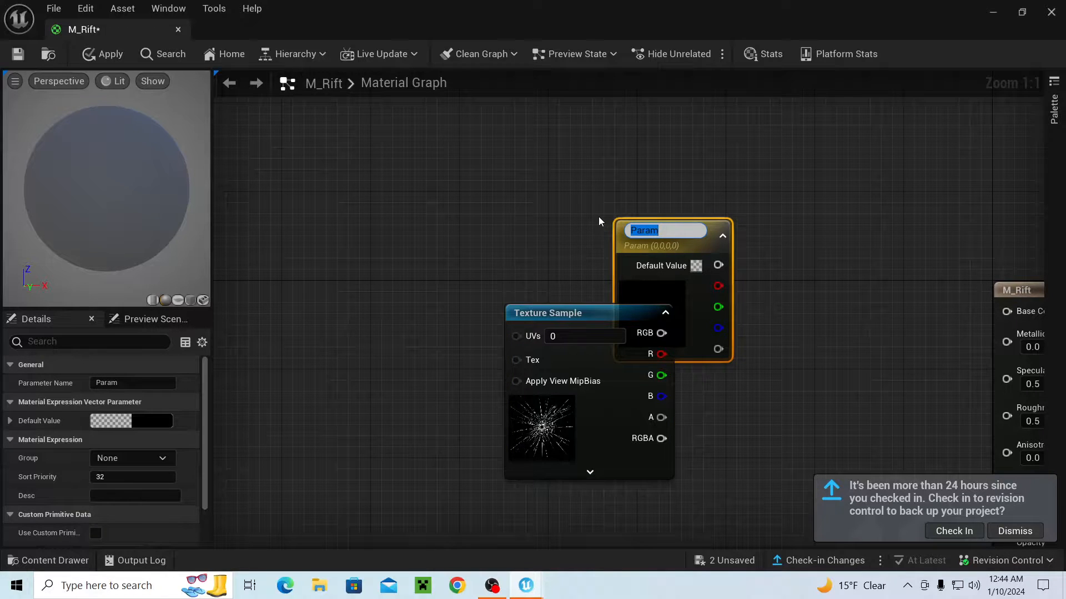
type("Color")
key("Return")
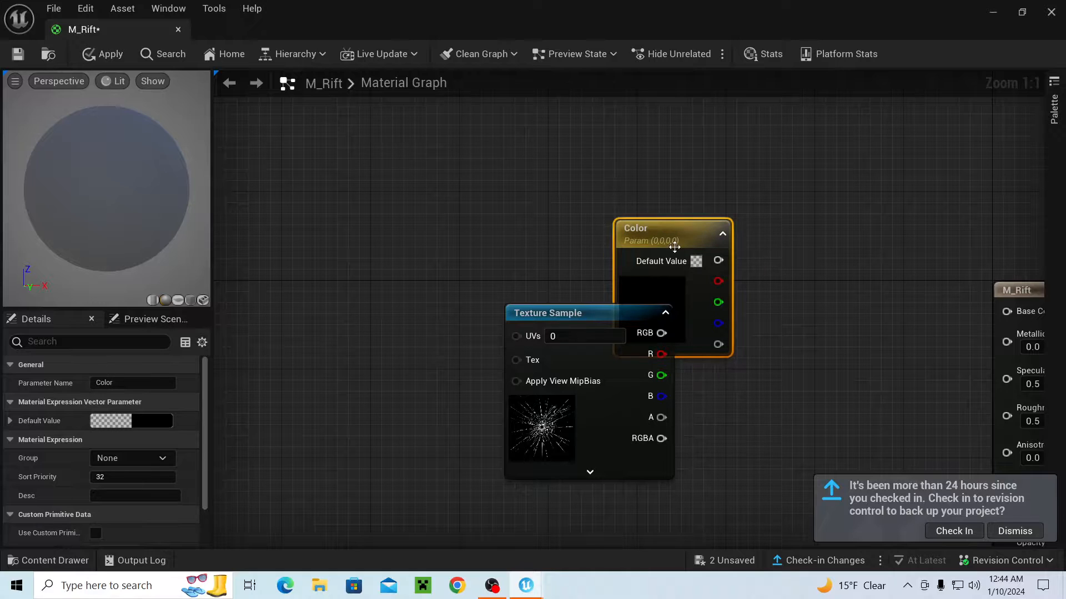
left_click_drag(677, 241, 567, 181)
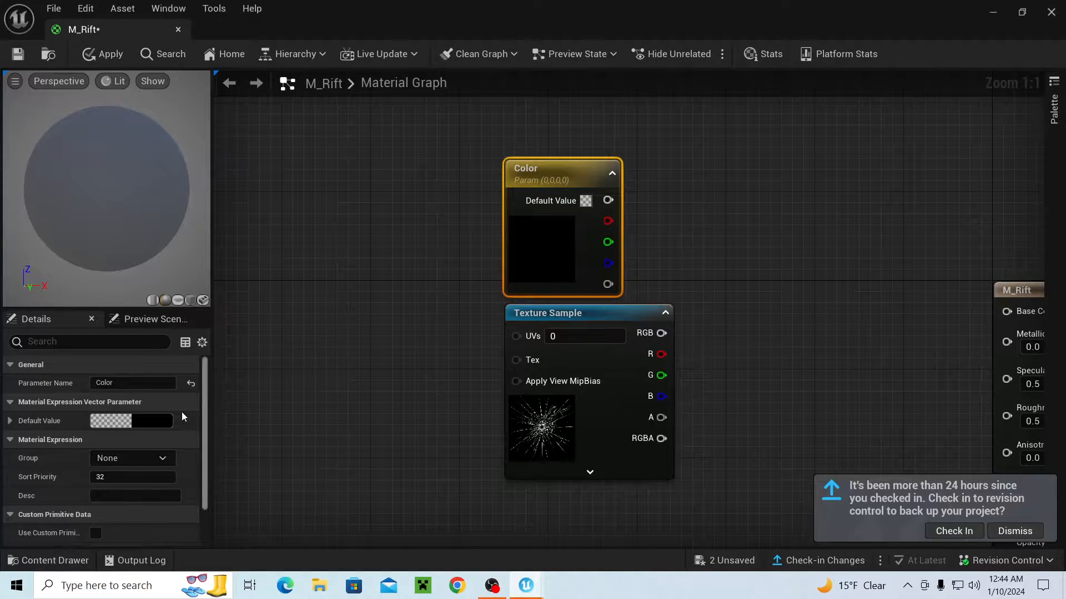
- Set the Color parameter's default value to cyan with R 0.0, G 0.632149, B 0.720833 and A 1.0
left_click(161, 421)
left_click(212, 342)
left_click_drag(201, 340, 181, 313)
left_click_drag(368, 268, 364, 292)
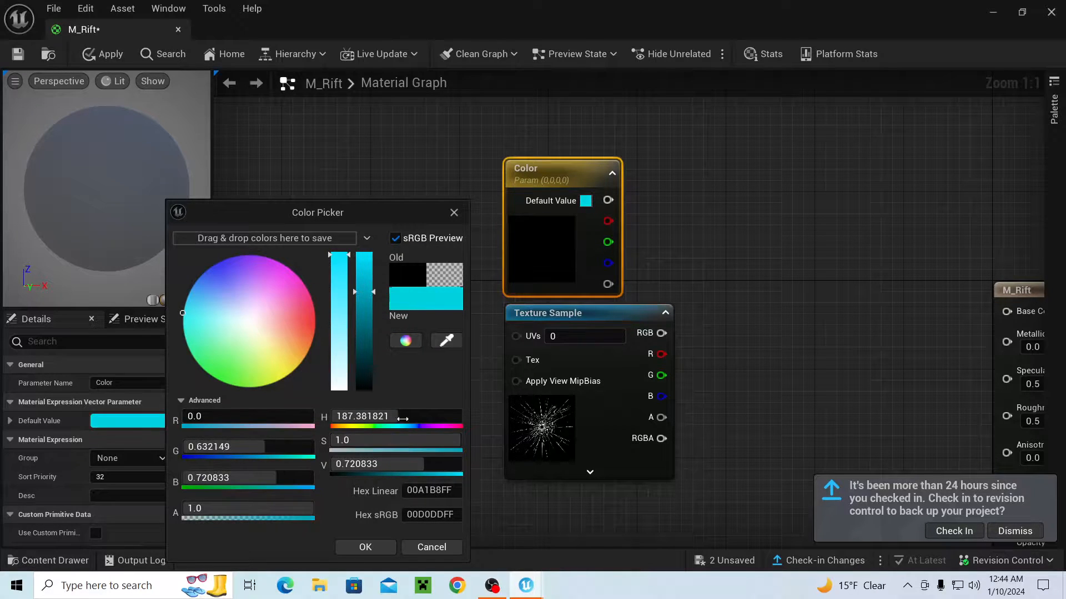
left_click(365, 547)
- Add a Multiply node between the Color parameter and the M_Rift material node
right_click_drag(794, 311, 559, 276)
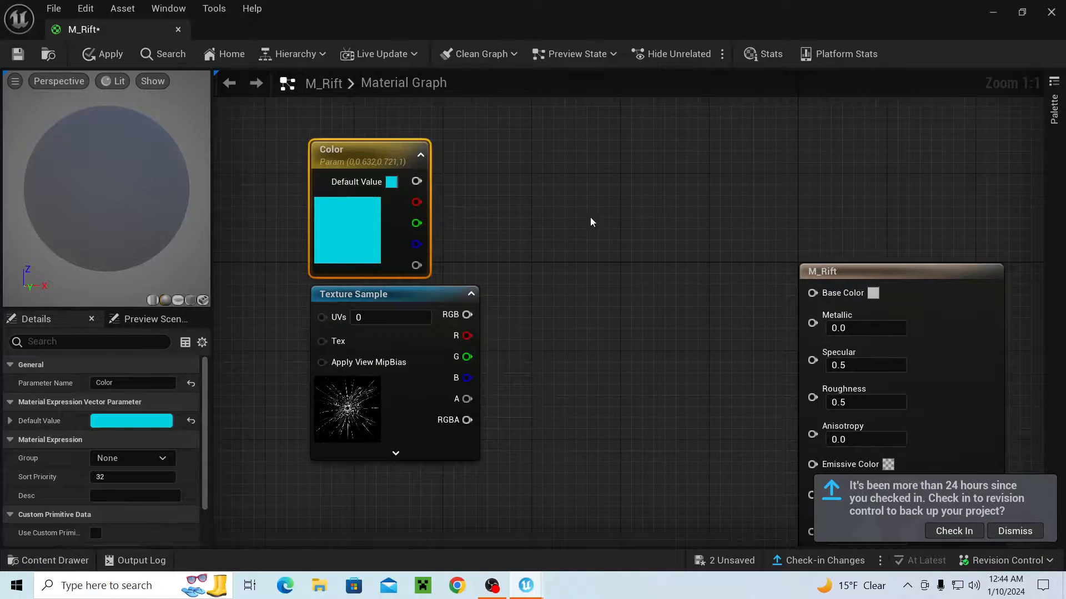
right_click(521, 210)
type("add")
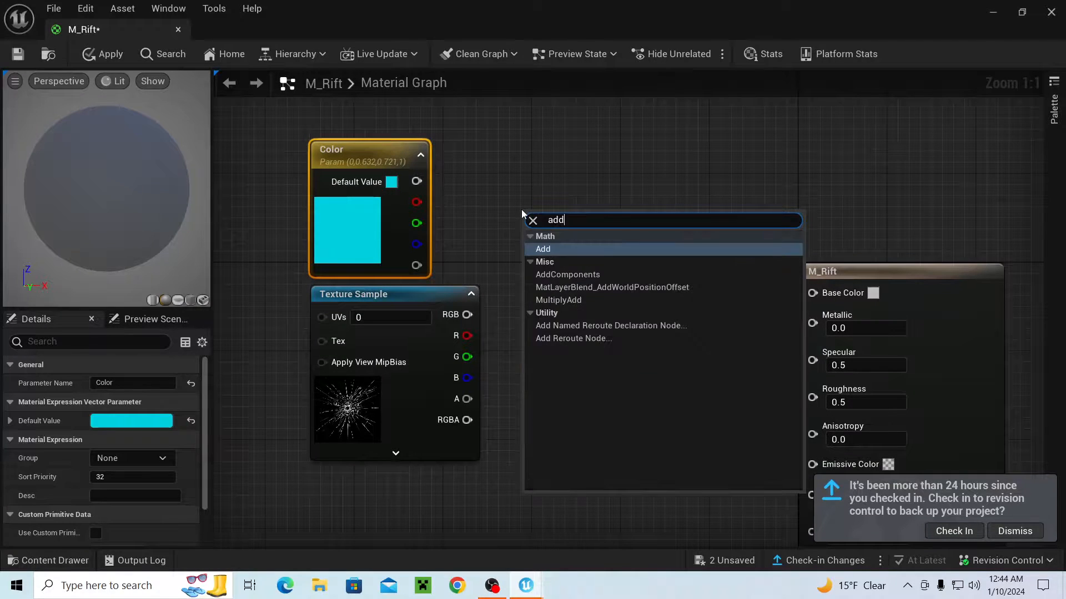
key("BackSpace")
key("BackSpace")
key("BackSpace")
type("mul")
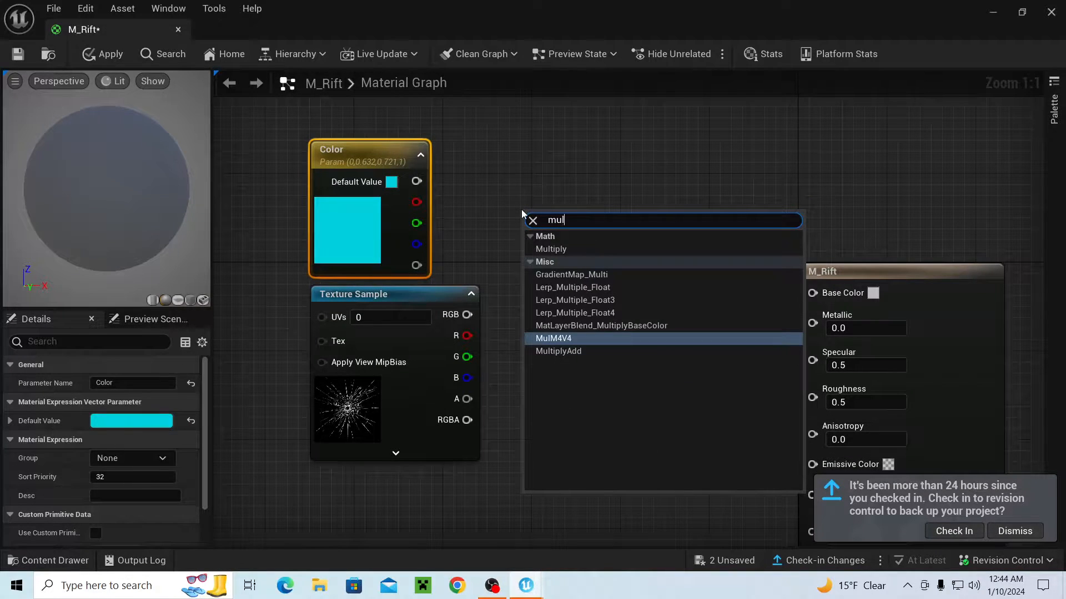
left_click(585, 251)
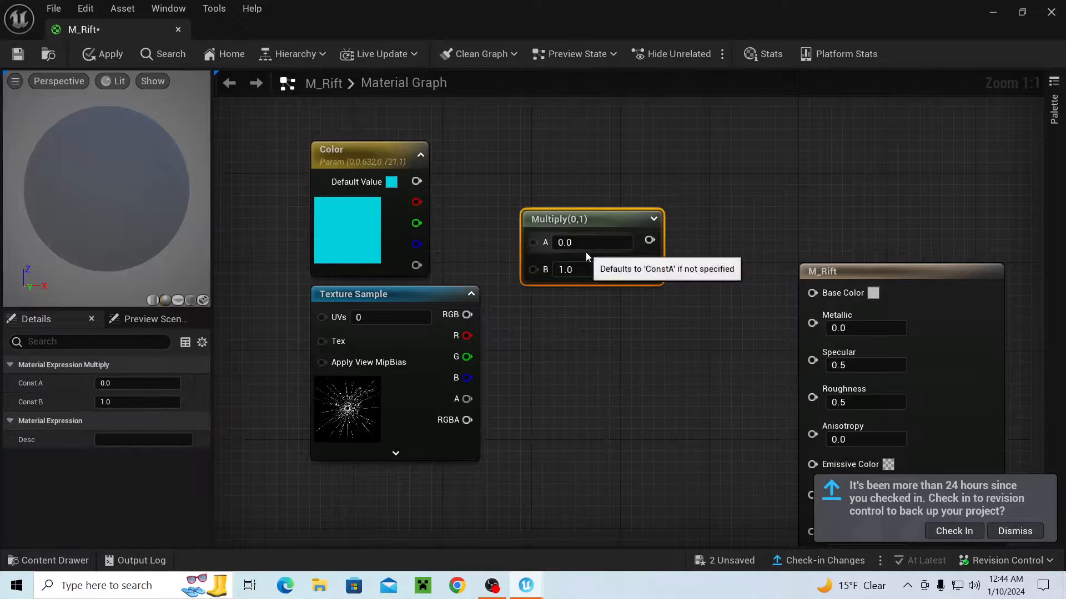
left_click(584, 189)
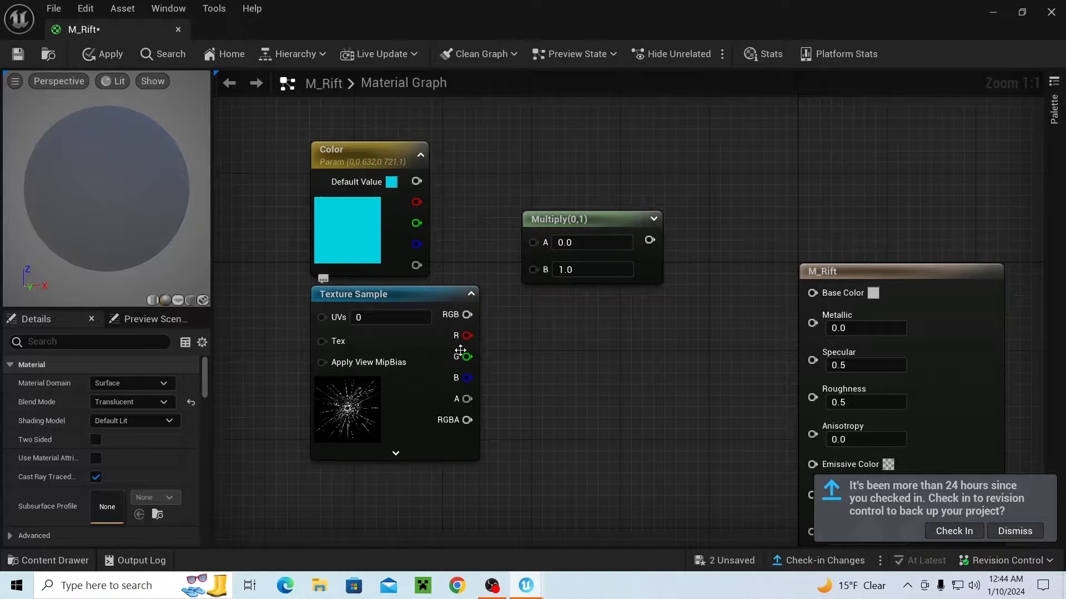
- Connect Color to Multiply's A, the Texture Sample's RGB to its B, and the Multiply output to Base Color
left_click_drag(416, 181, 540, 242)
right_click_drag(528, 292, 498, 317)
left_click_drag(436, 339, 782, 316)
left_click_drag(129, 198, 102, 192)
- Create an Add node in the empty graph area below the Multiply node
right_click_drag(575, 467, 592, 381)
right_click_drag(492, 324, 440, 209)
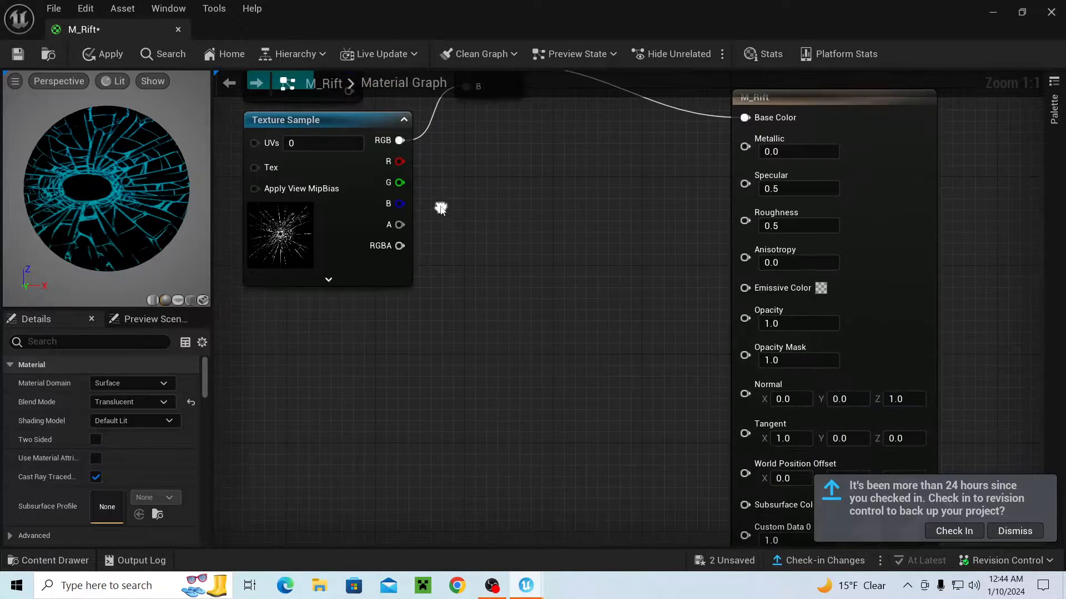
right_click_drag(390, 274, 402, 358)
right_click(508, 268)
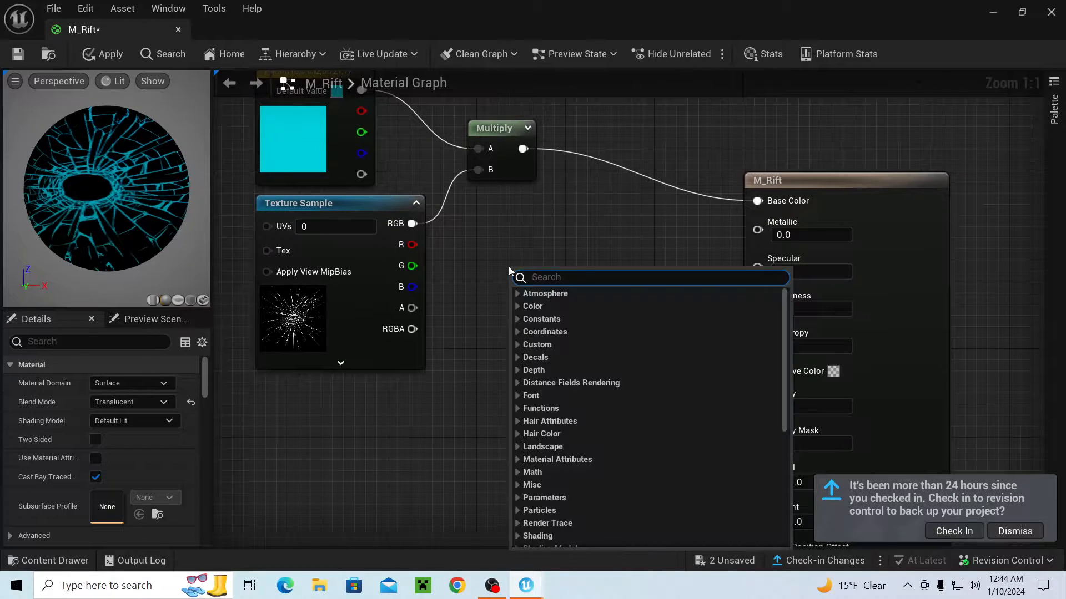
type("add")
key("Return")
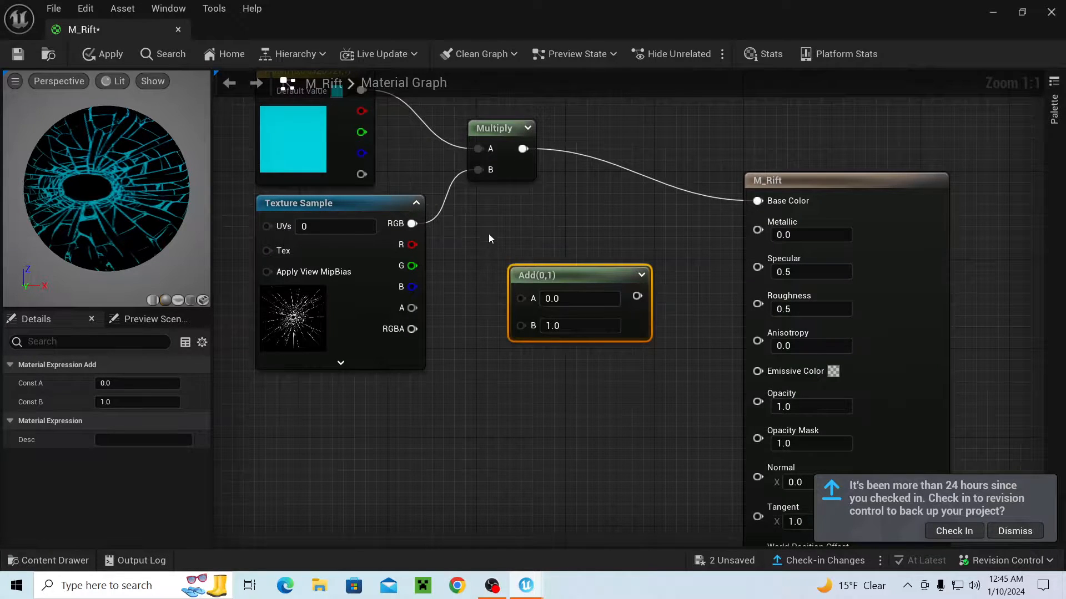
- Break all links of the Multiply node and move it out of the way above the other nodes
right_click_drag(489, 234, 515, 288)
left_click(512, 188)
right_click(513, 188)
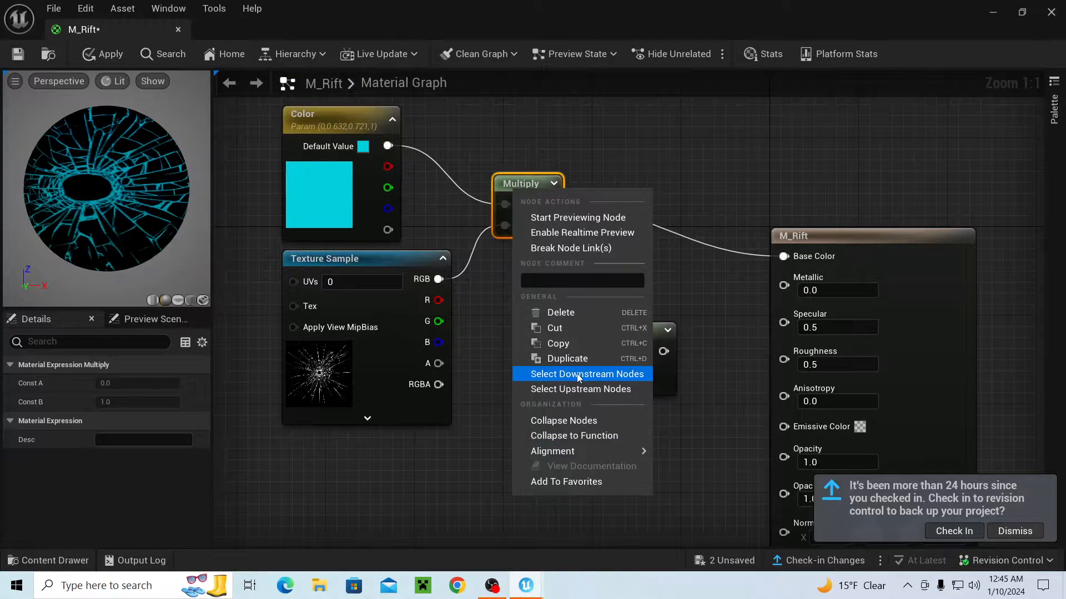
left_click(674, 218)
right_click(527, 201)
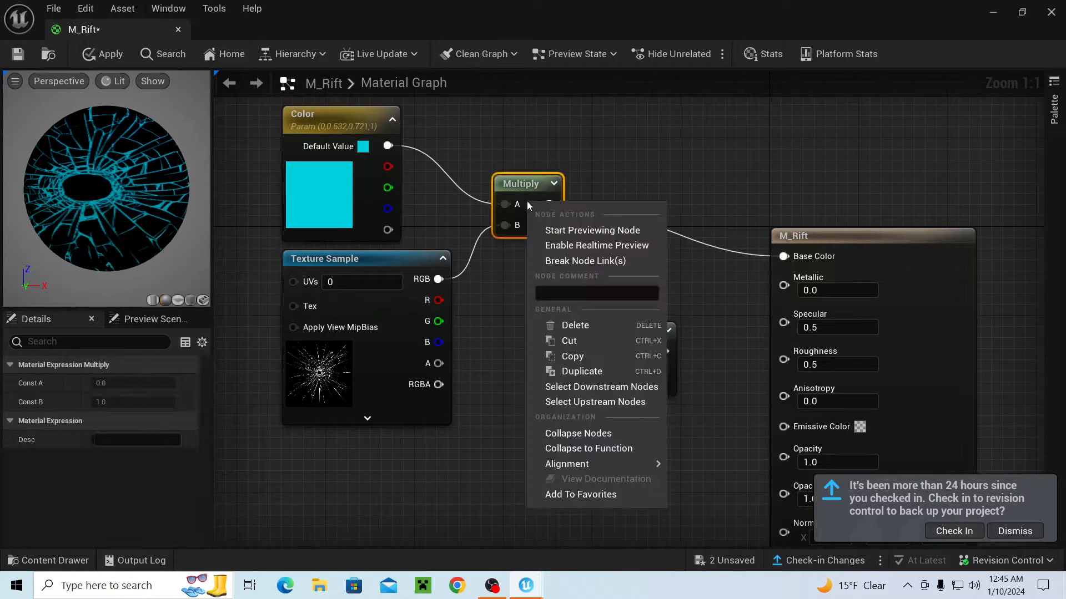
left_click(581, 249)
left_click_drag(527, 185, 670, 73)
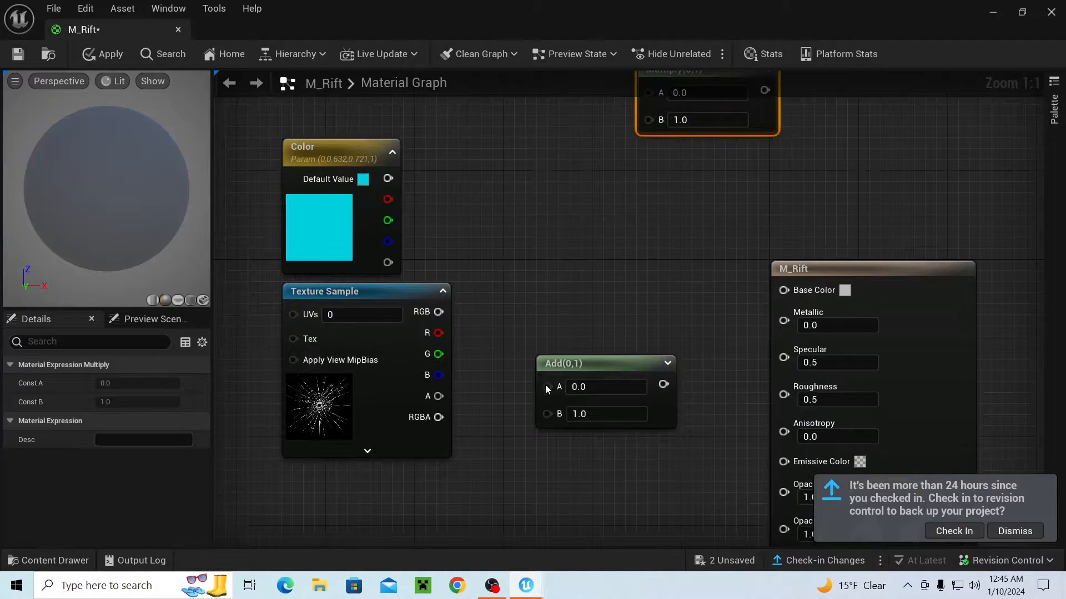
- Try combining Color (A) and the Texture Sample's RGB (B) through the Add node into Base Color
left_click_drag(571, 358, 535, 197)
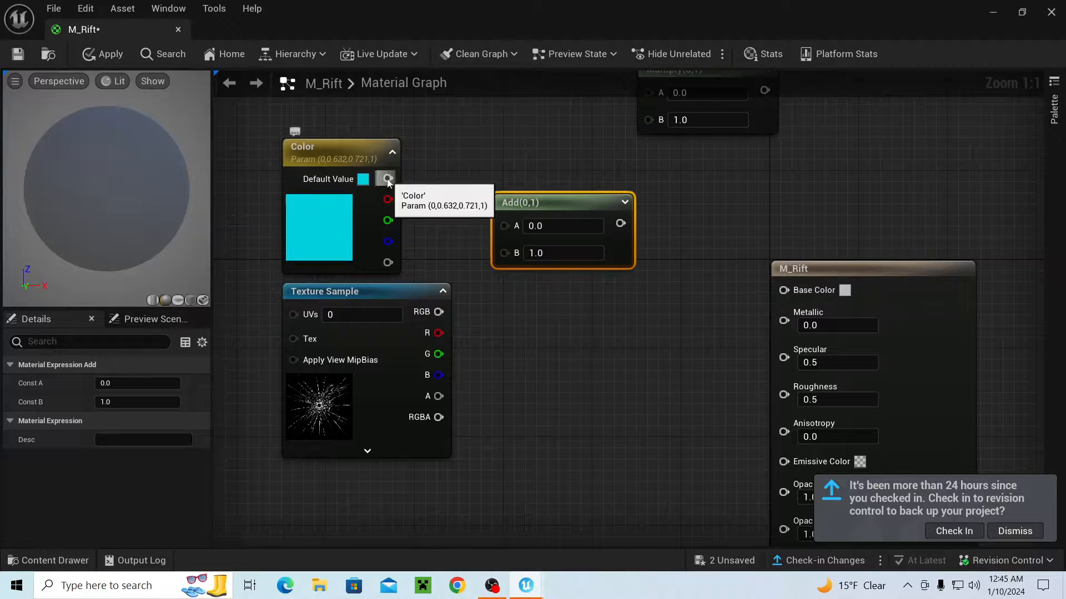
left_click_drag(388, 178, 504, 225)
left_click_drag(438, 311, 818, 296)
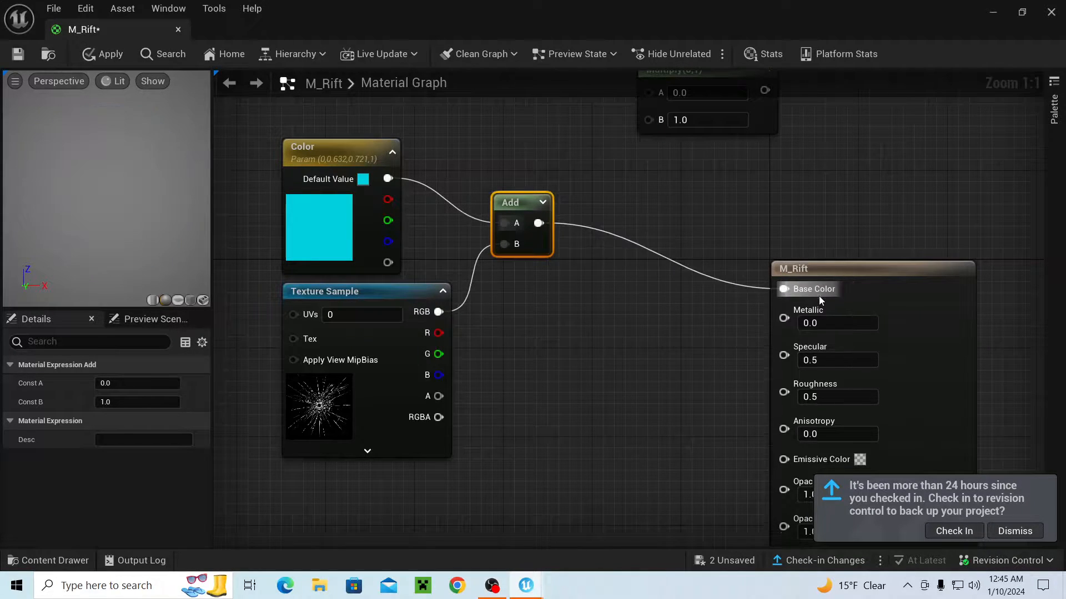
mouse_move(51, 203)
left_mouse_down()
mouse_move(78, 213)
mouse_move(56, 206)
mouse_move(84, 205)
mouse_move(52, 204)
left_mouse_up()
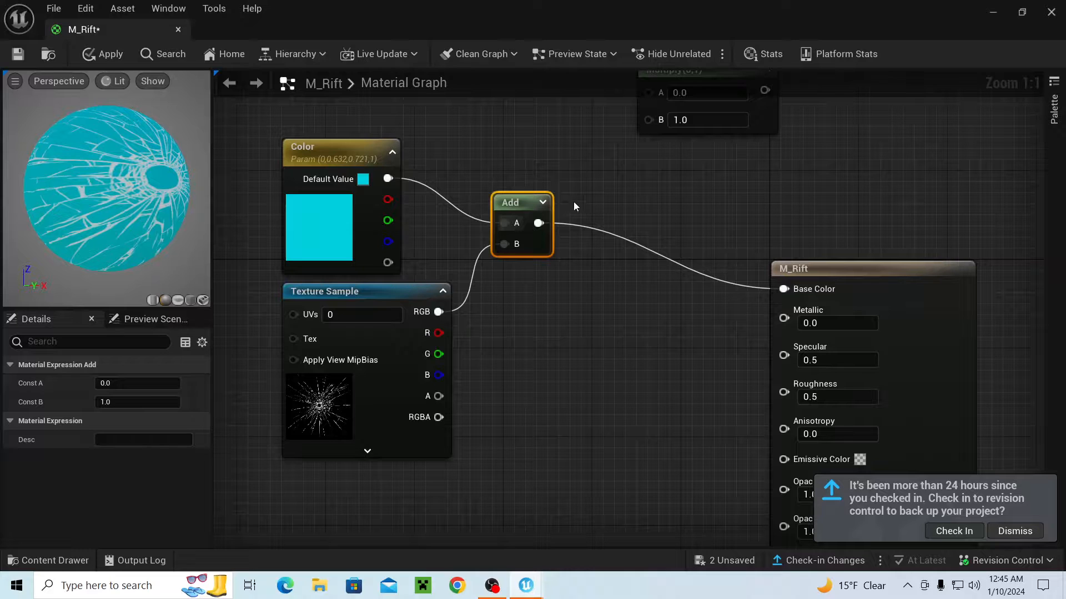
- Replace the Add node with the Multiply node, wiring Color to A, the texture's RGB to B and the output to Base Color
left_click(531, 200)
key("Delete")
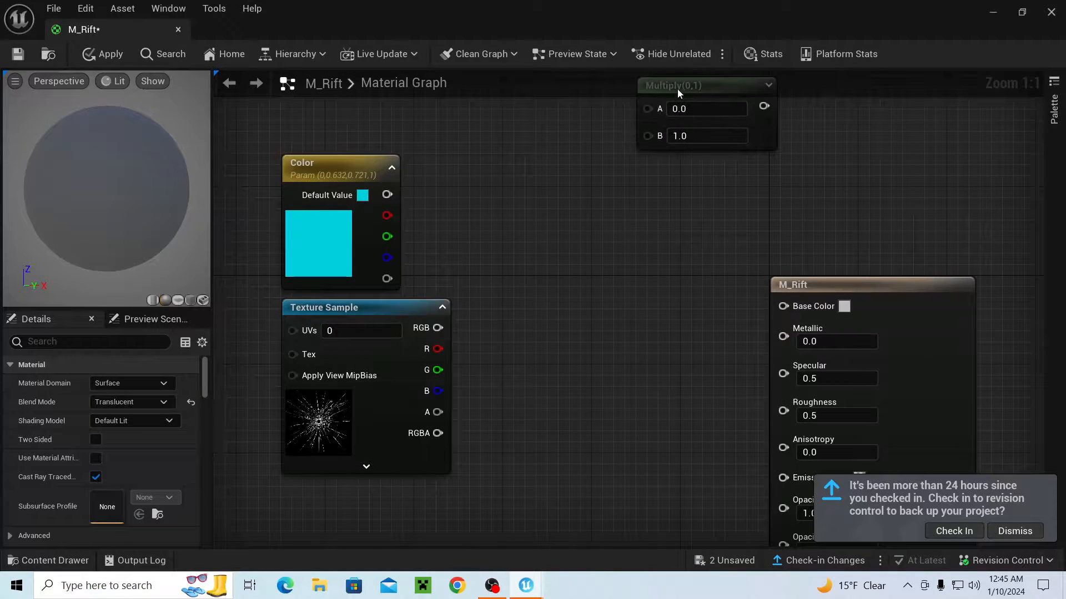
left_click_drag(671, 120, 560, 250)
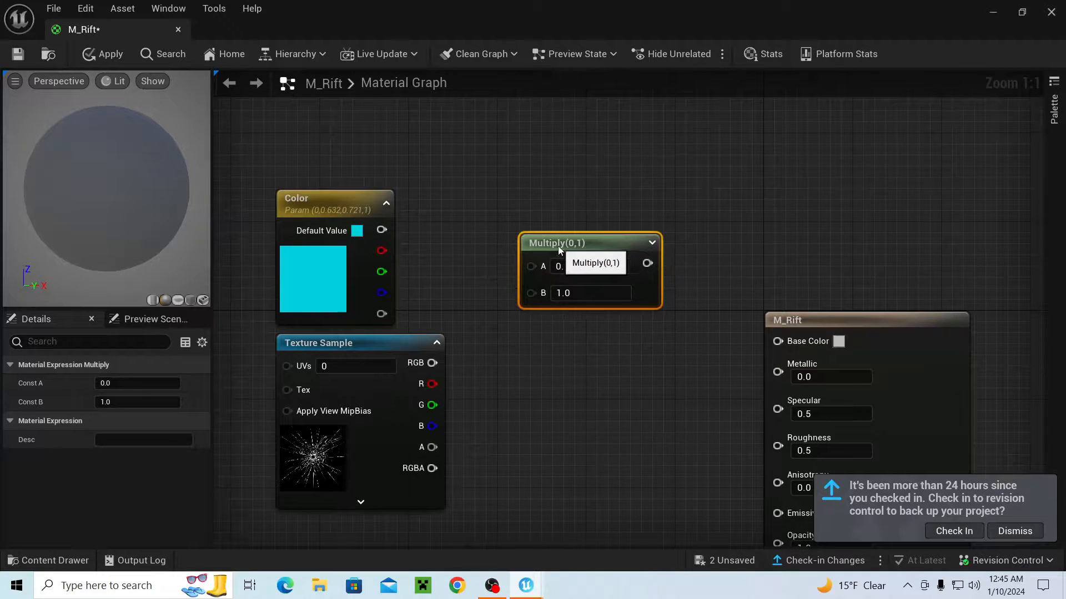
left_click_drag(382, 230, 531, 267)
left_click_drag(432, 363, 778, 341)
right_click_drag(678, 244, 728, 48)
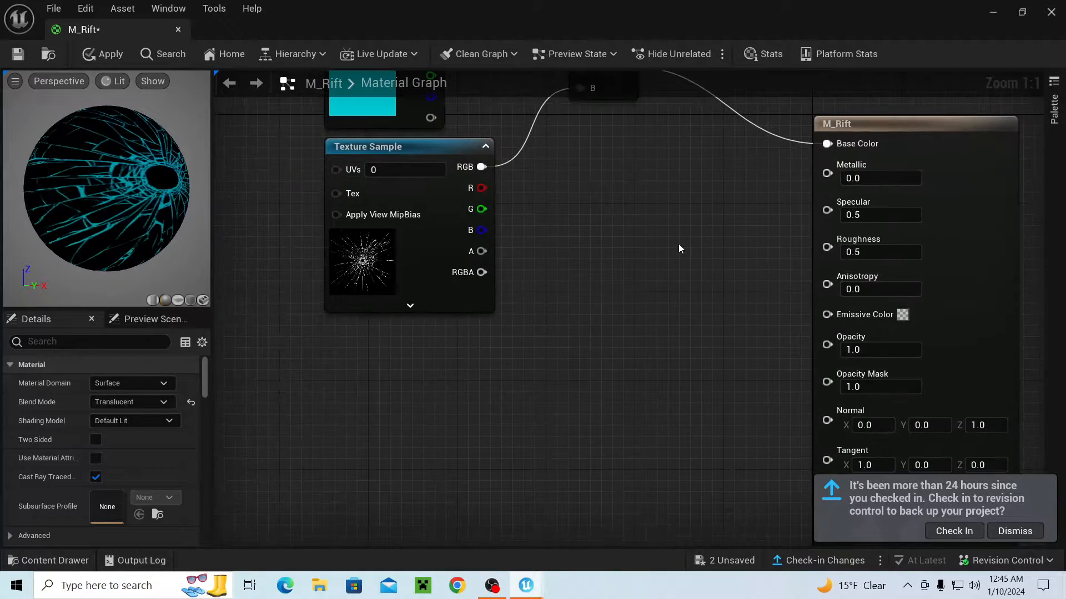
left_click_drag(85, 218, 198, 237)
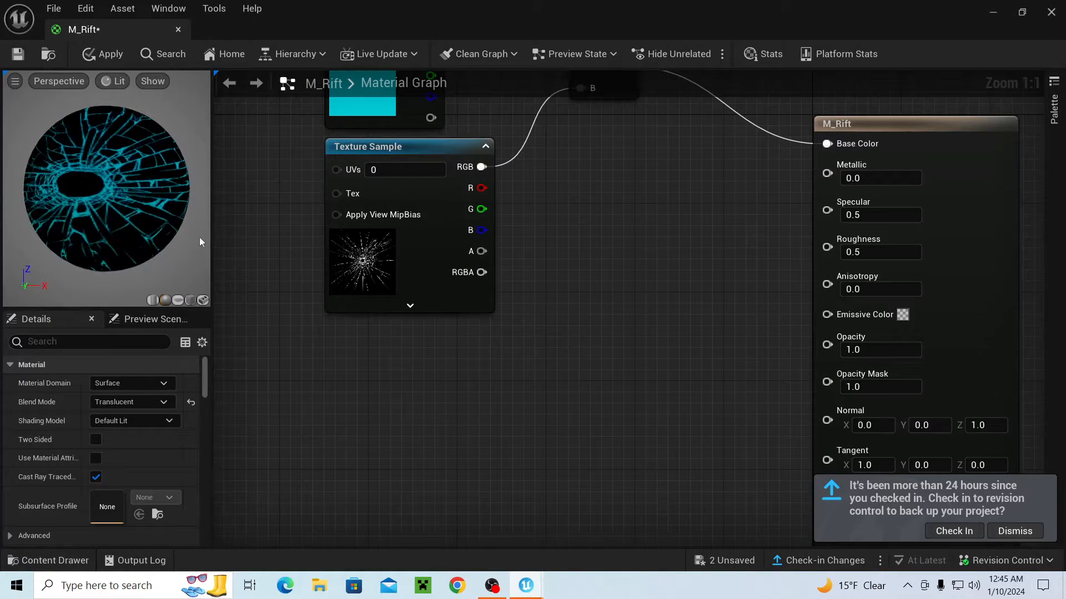
- Connect the Texture Sample's RGBA output to the material's Opacity input
right_click_drag(522, 424, 420, 401)
left_click_drag(379, 249, 724, 327)
right_click_drag(548, 349, 647, 335)
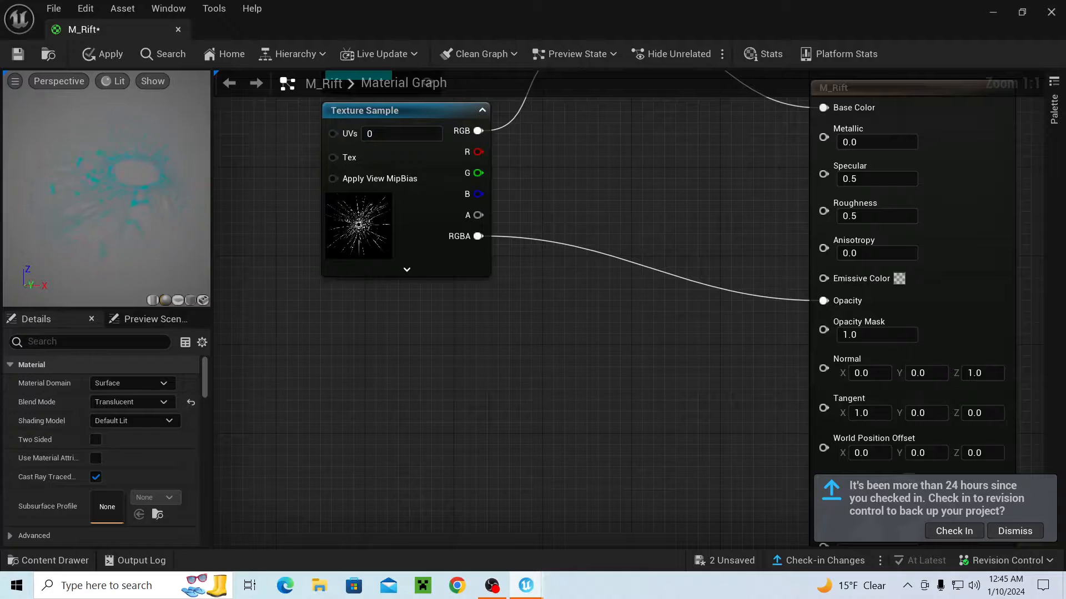
right_click_drag(523, 418, 574, 356)
right_click_drag(496, 313, 444, 383)
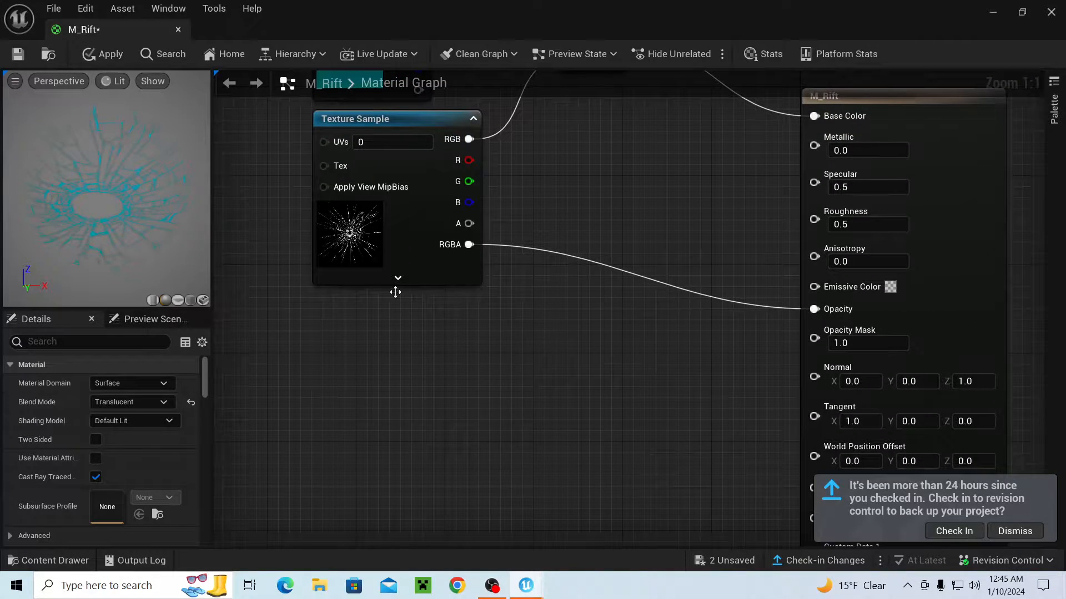
right_click_drag(394, 291, 467, 180)
scroll(389, 199, "down", 1)
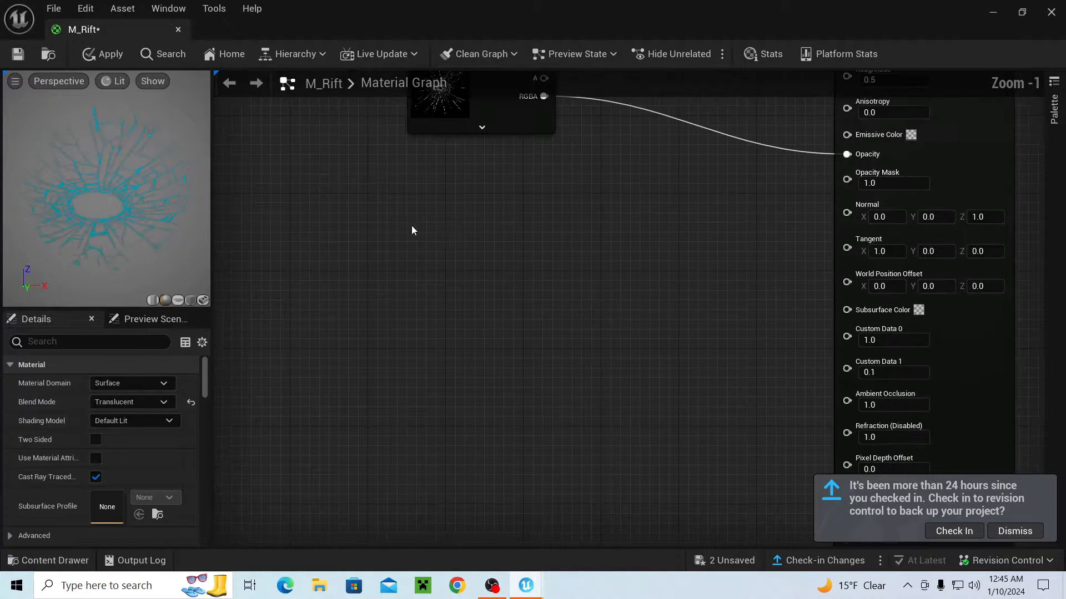
right_click(401, 212)
type("par")
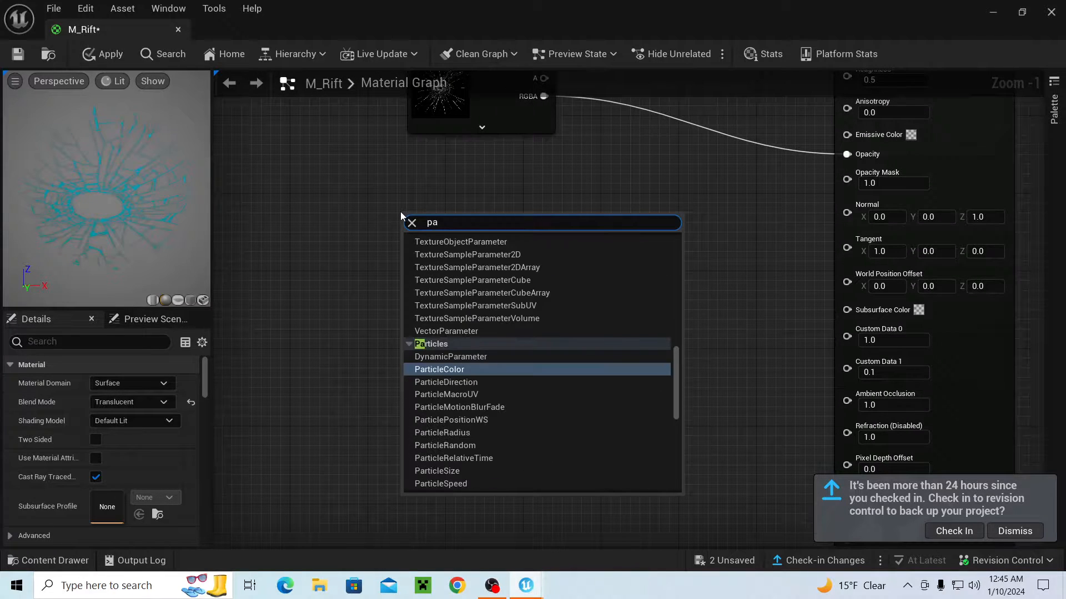
key("Return")
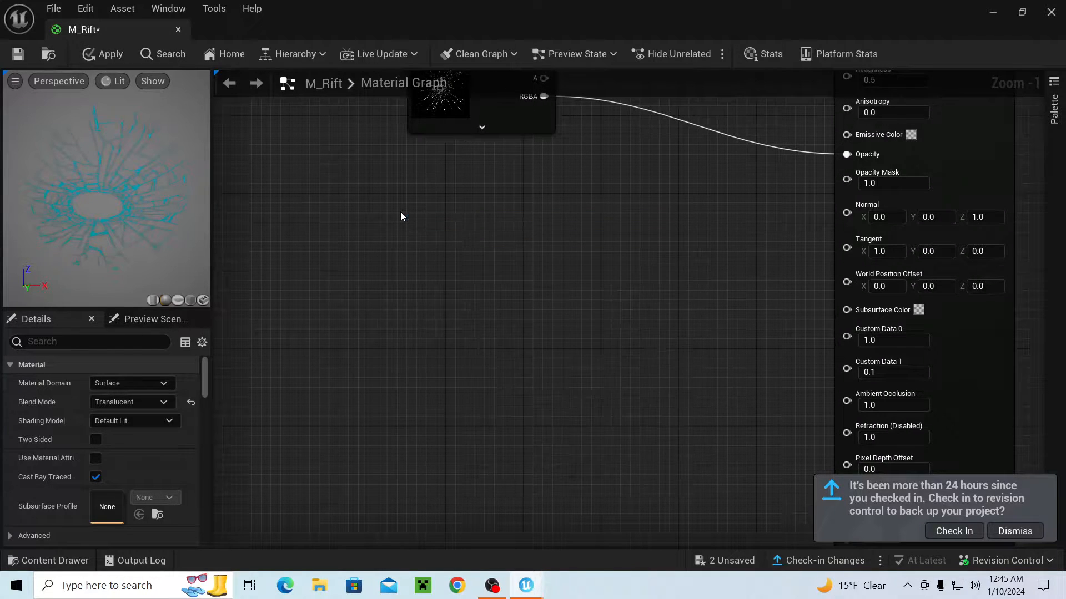
- Add a scalar parameter named Glow below the Texture Sample node
left_click(459, 201)
type("s")
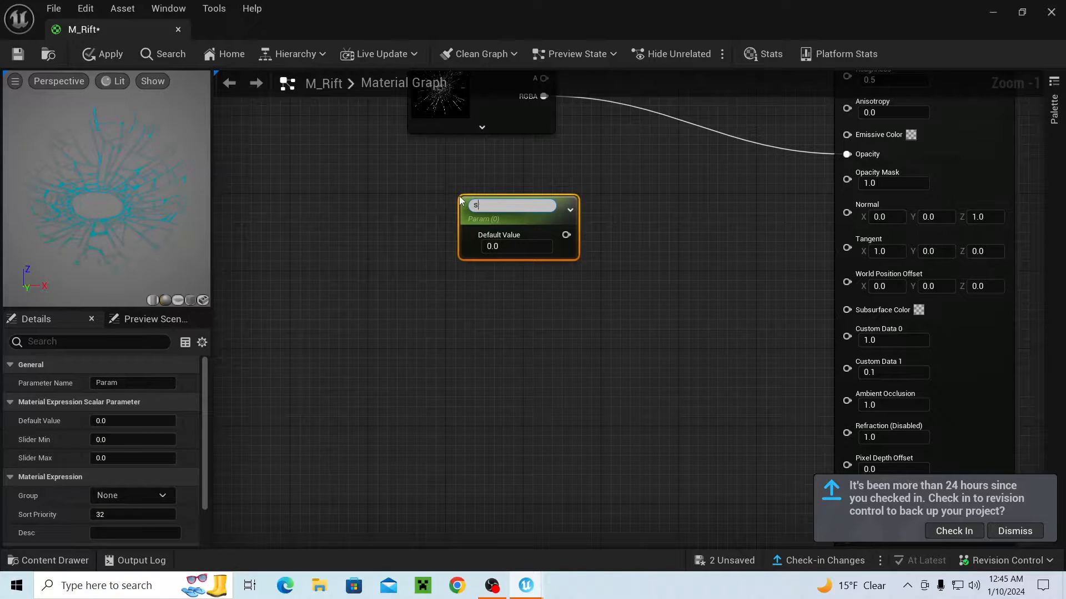
type("sssssow")
key("Return")
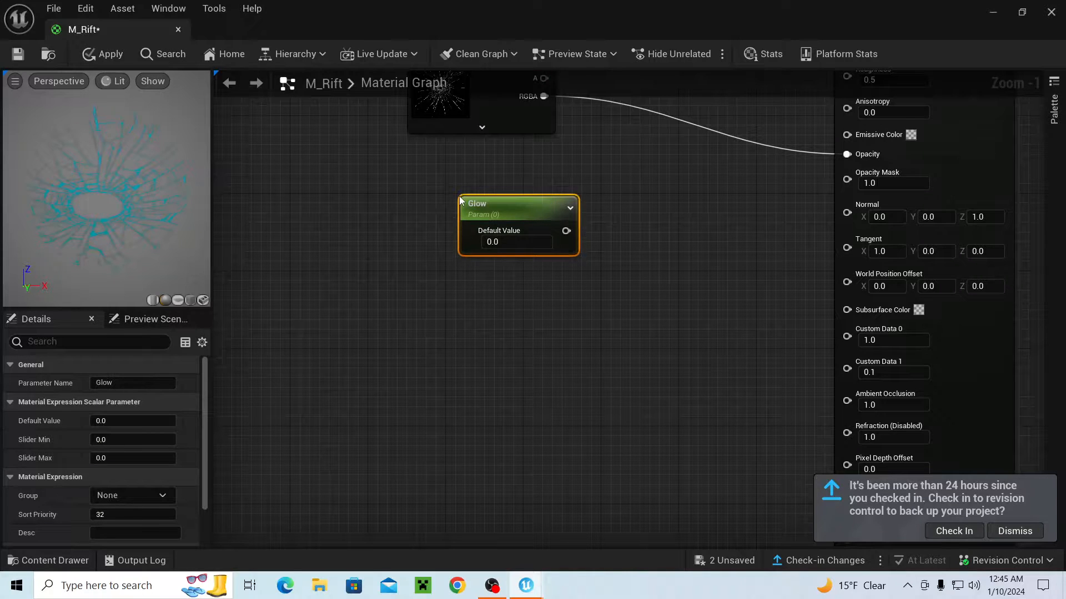
left_click_drag(488, 205, 416, 204)
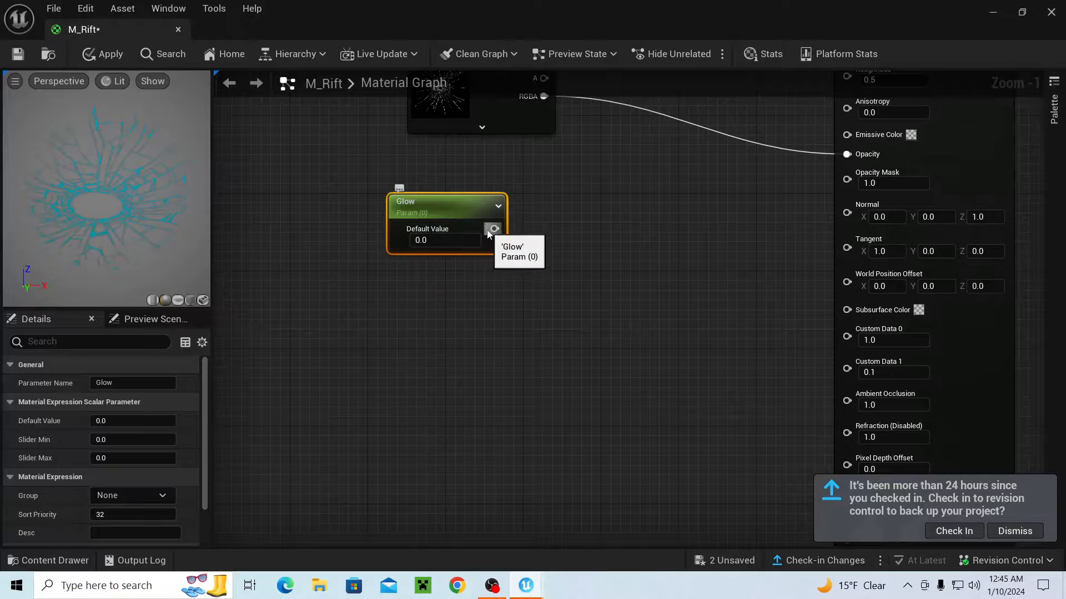
- Connect the Glow parameter's output to the material's Emissive Color input
left_click_drag(494, 228, 853, 137)
scroll(677, 228, "up", 1)
right_click_drag(498, 287, 622, 324)
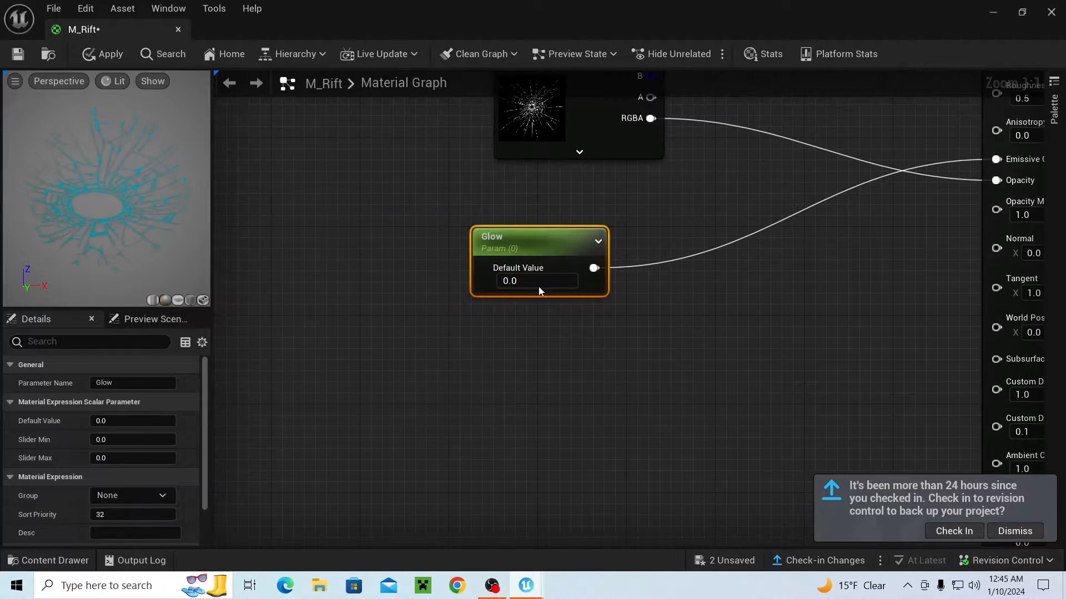
- Set the Glow parameter's default value to 3
left_click(525, 281)
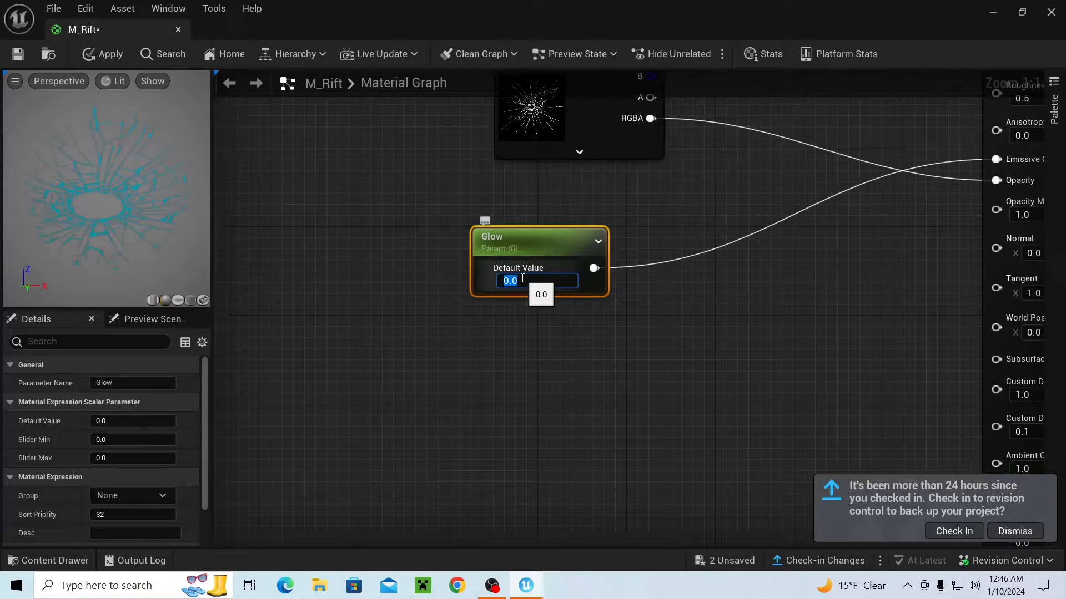
type("3")
key("Return")
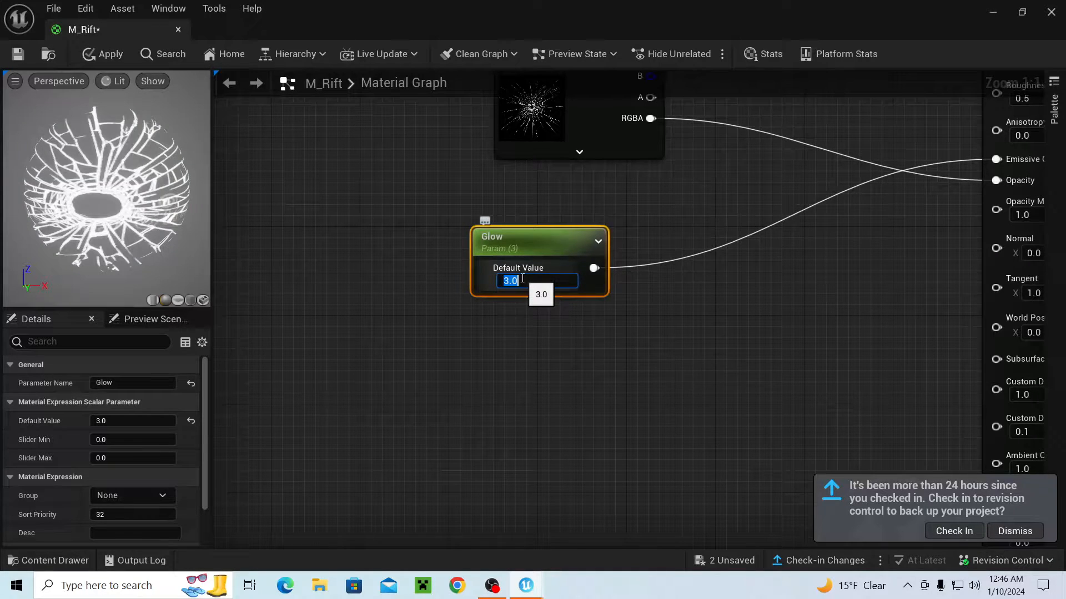
left_click(593, 343)
- Break the Glow node's link to the material's Emissive Color input
right_click(595, 272)
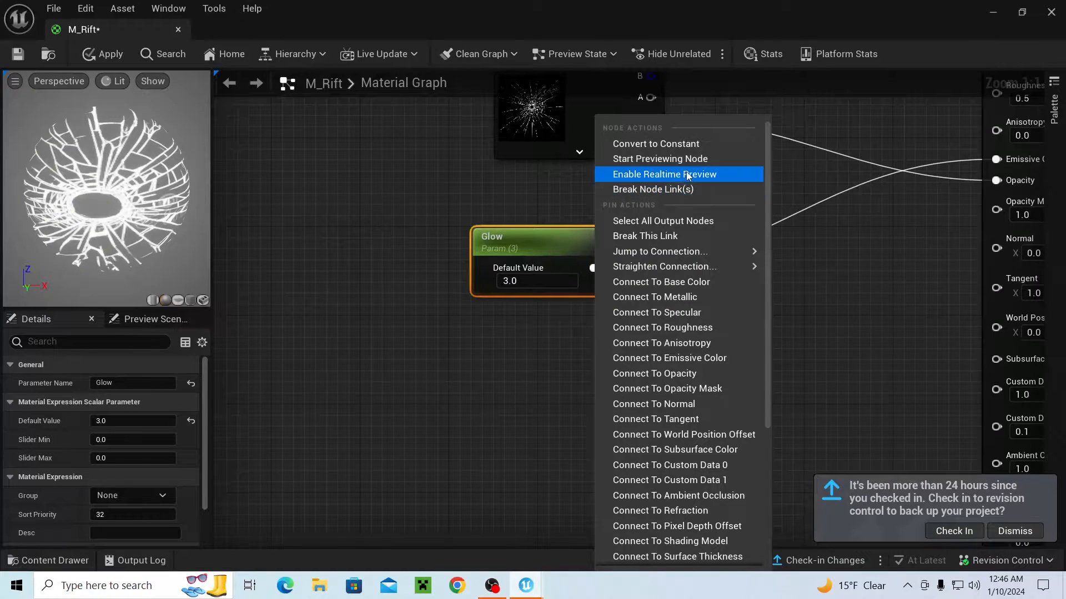
left_click(677, 190)
right_click_drag(682, 188, 548, 282)
- Add a vector parameter named GlowColor and place it directly below the Glow node
right_click(482, 306)
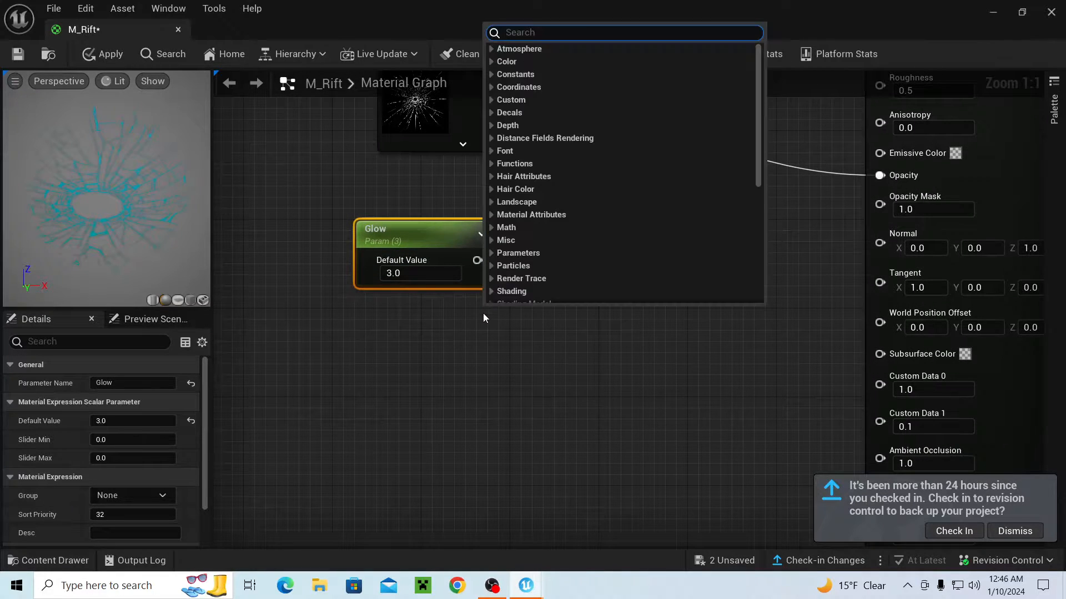
type("param")
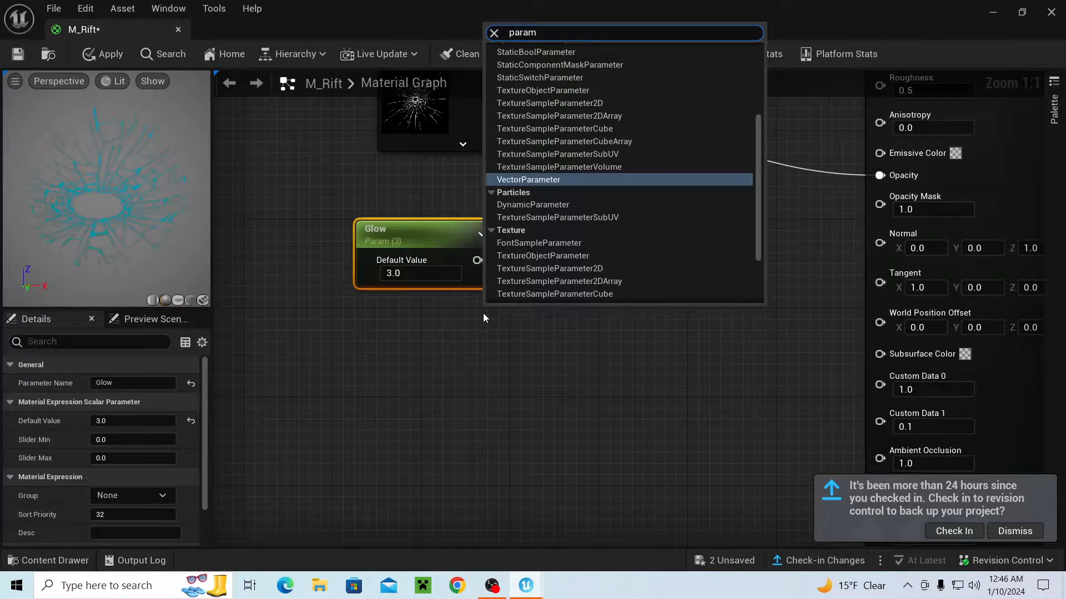
key("Return")
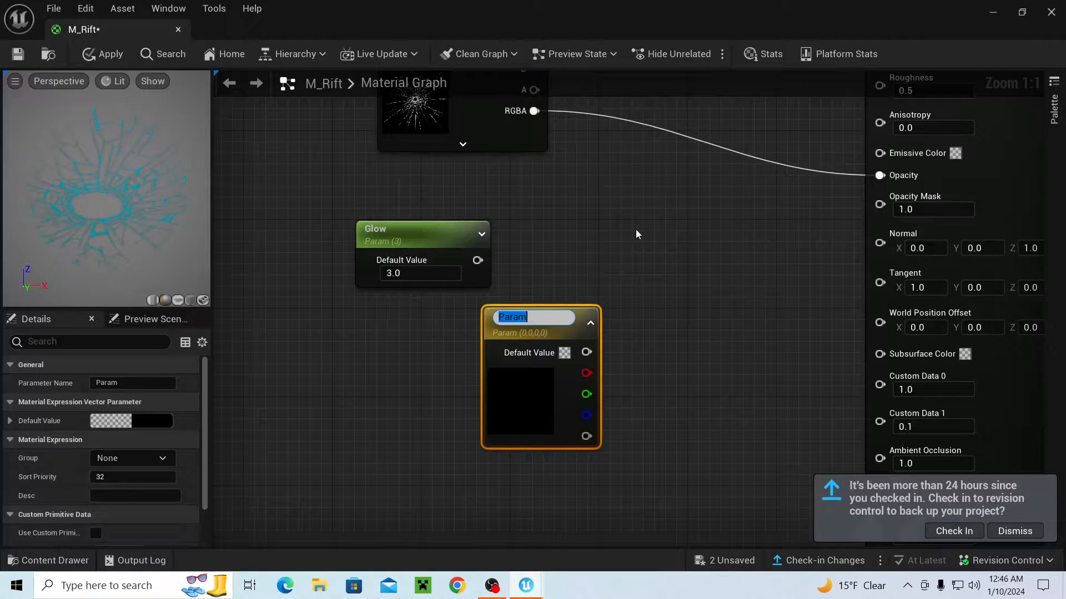
type("GlowColor")
key("Return")
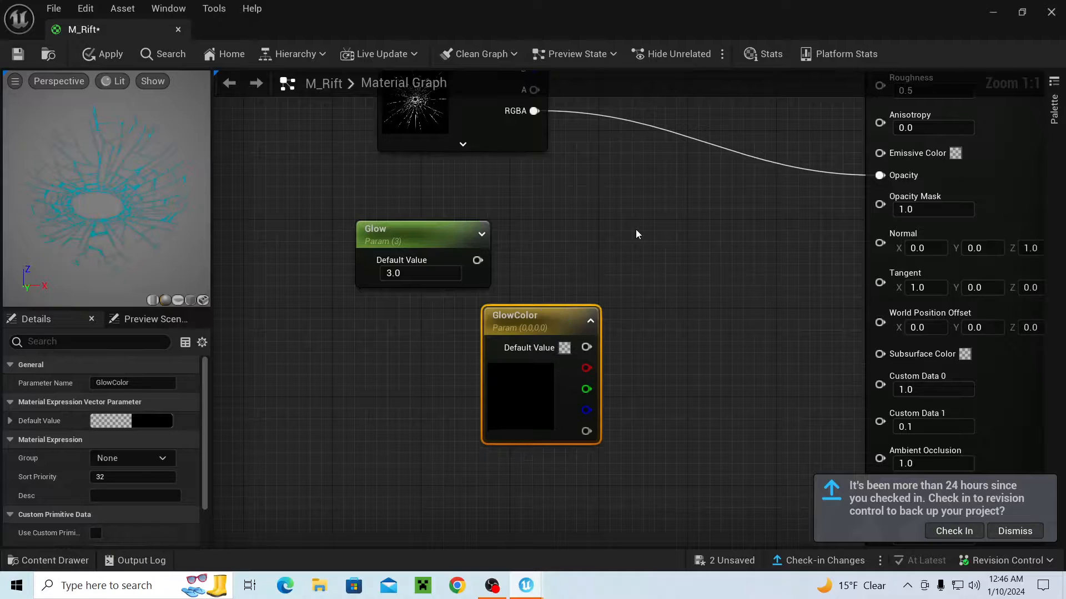
left_click_drag(586, 320, 447, 290)
- Add a Multiply node beside the glow parameters, wiring Glow to A and GlowColor to B
right_click(578, 257)
left_click(559, 245)
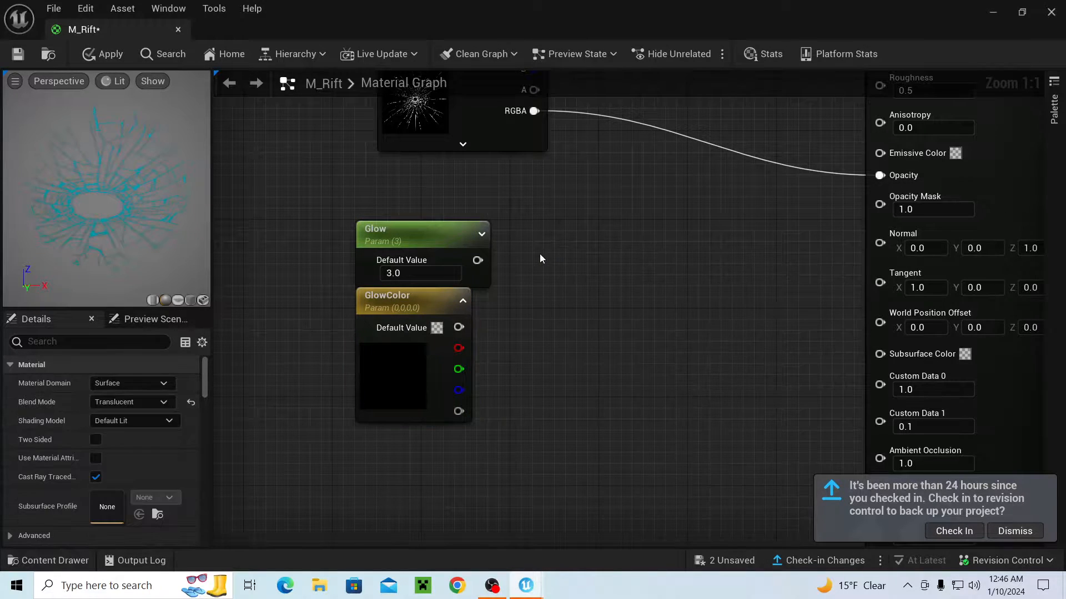
right_click(540, 255)
type("mul")
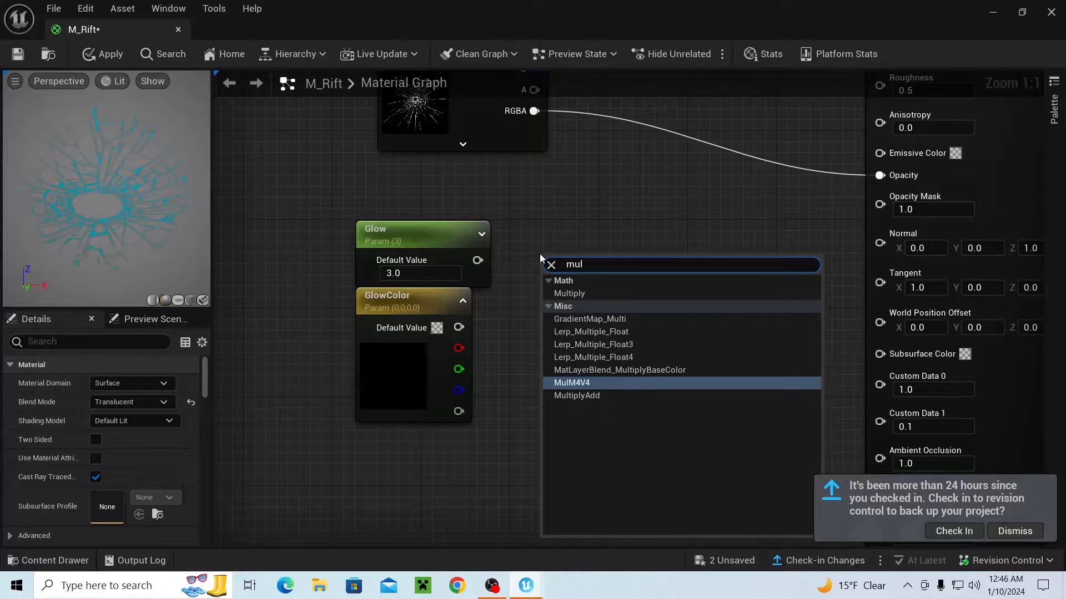
left_click(567, 293)
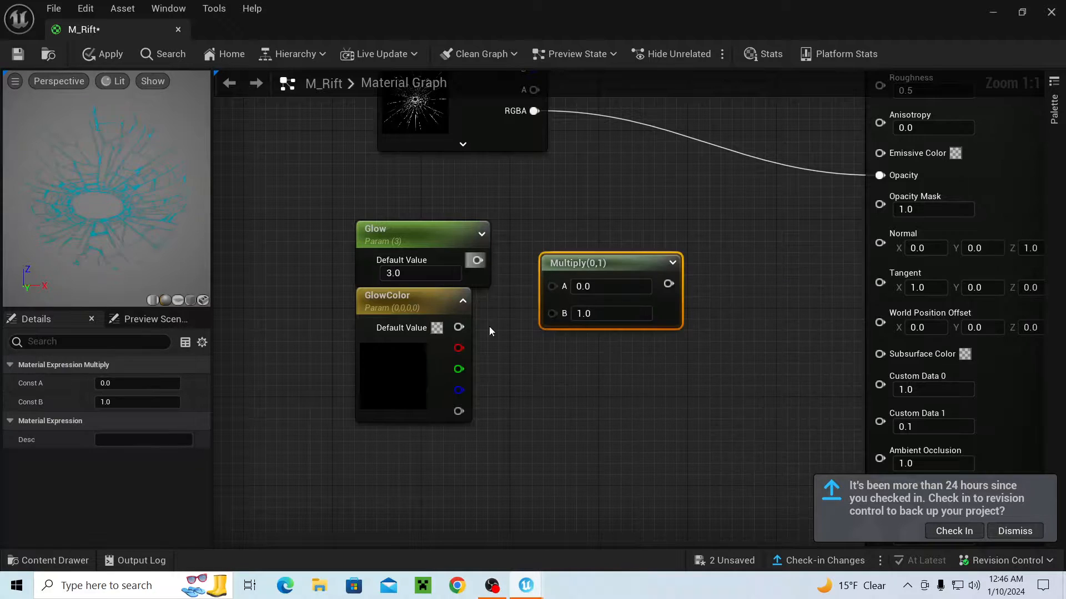
left_click_drag(459, 326, 552, 312)
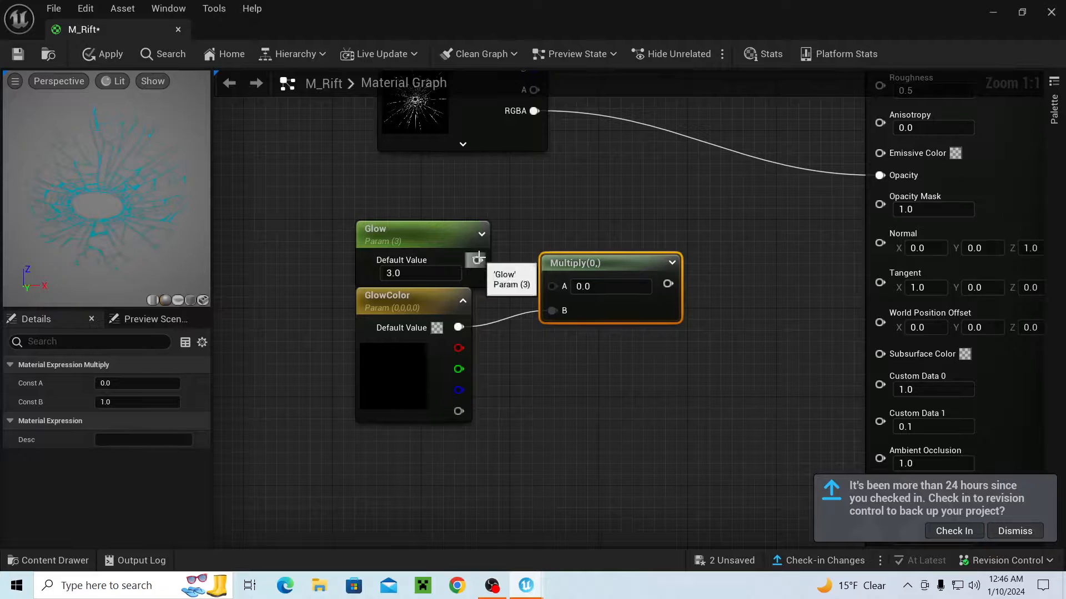
left_click_drag(477, 260, 551, 286)
- Connect the new Multiply node's output to the material's Emissive Color input
right_click_drag(635, 294, 488, 341)
left_click_drag(447, 347, 726, 219)
right_click_drag(635, 257, 852, 207)
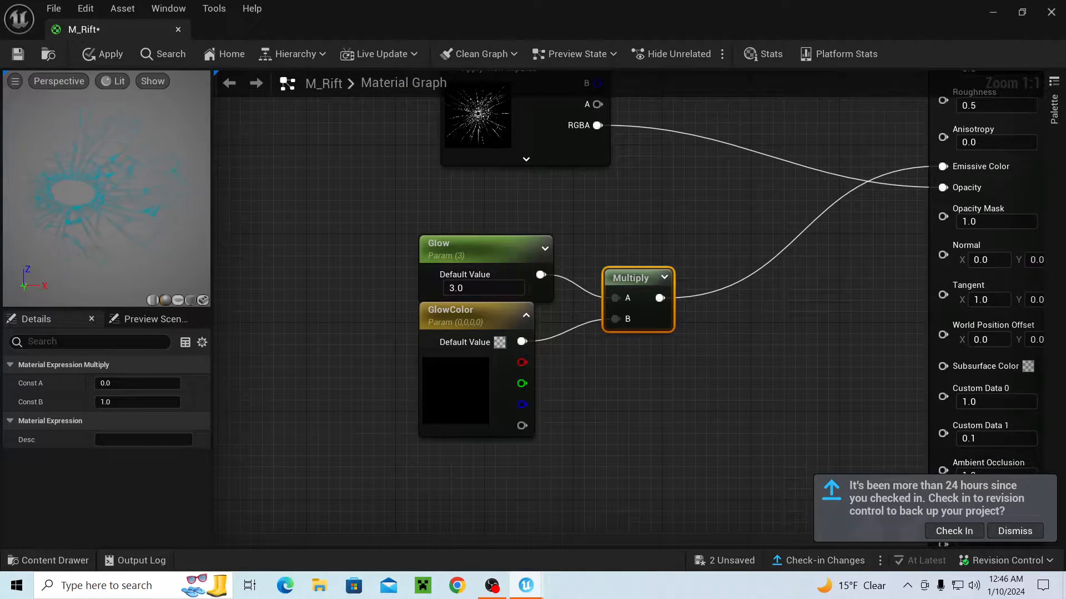
- Copy the Hex sRGB value of the Color parameter's default color
left_click(428, 394)
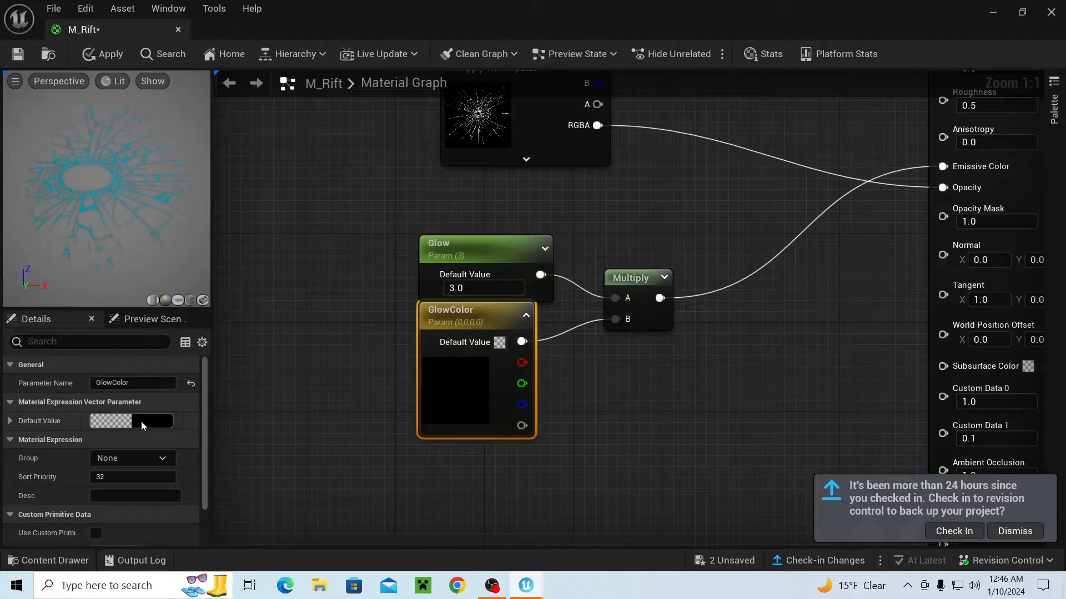
left_click(147, 403)
right_click_drag(320, 384, 254, 525)
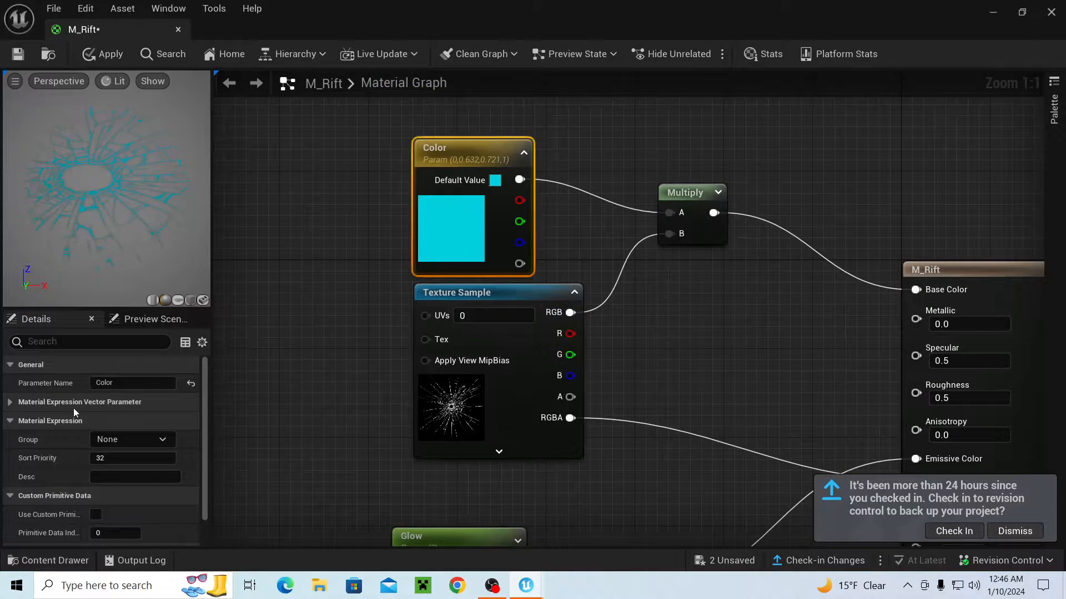
left_click(73, 412)
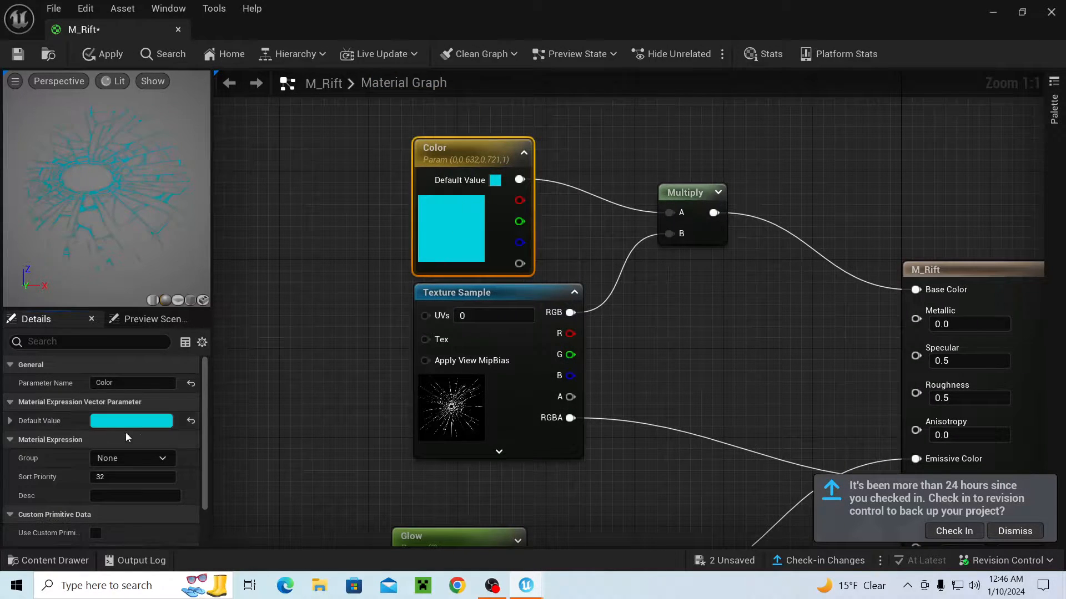
left_click(117, 421)
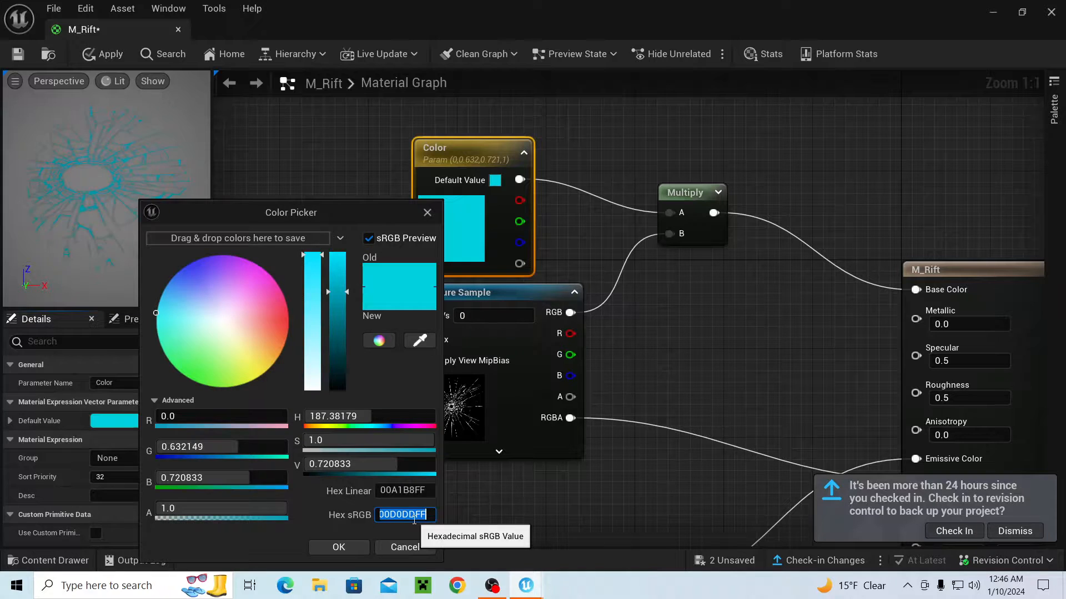
left_click(414, 520)
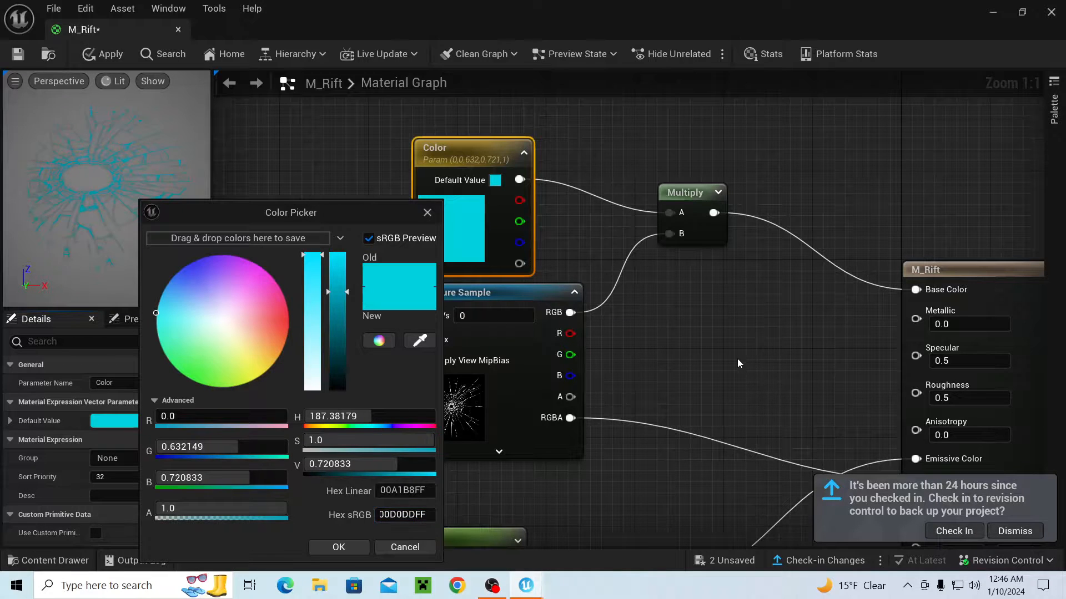
right_click_drag(737, 359, 743, 253)
left_click(355, 550)
- Set the GlowColor parameter's default color to Hex sRGB 00D0DDFF
right_click_drag(550, 497, 598, 373)
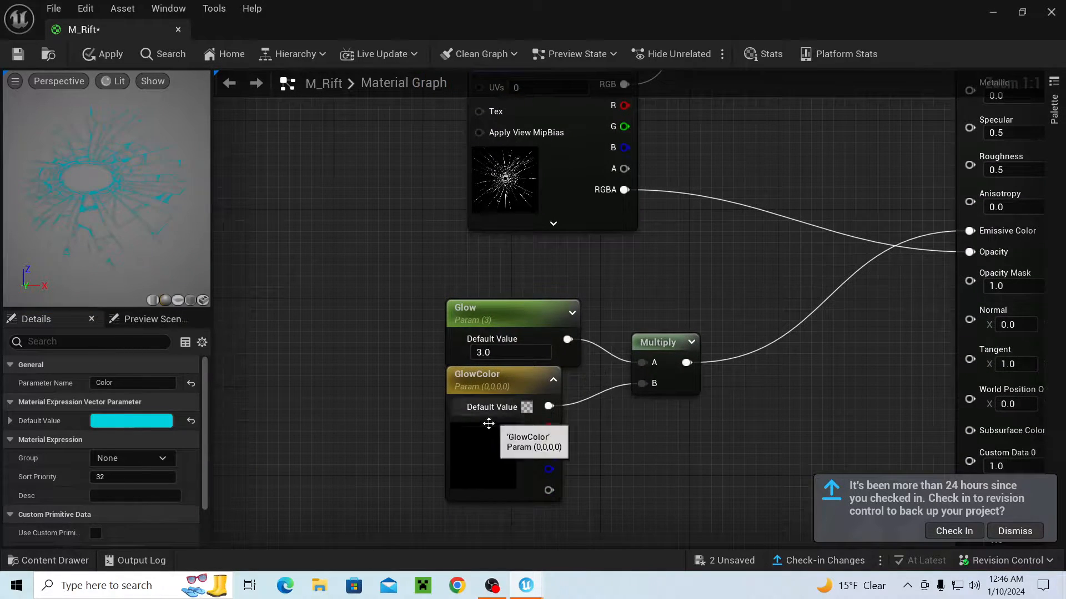
left_click(487, 421)
left_click(154, 420)
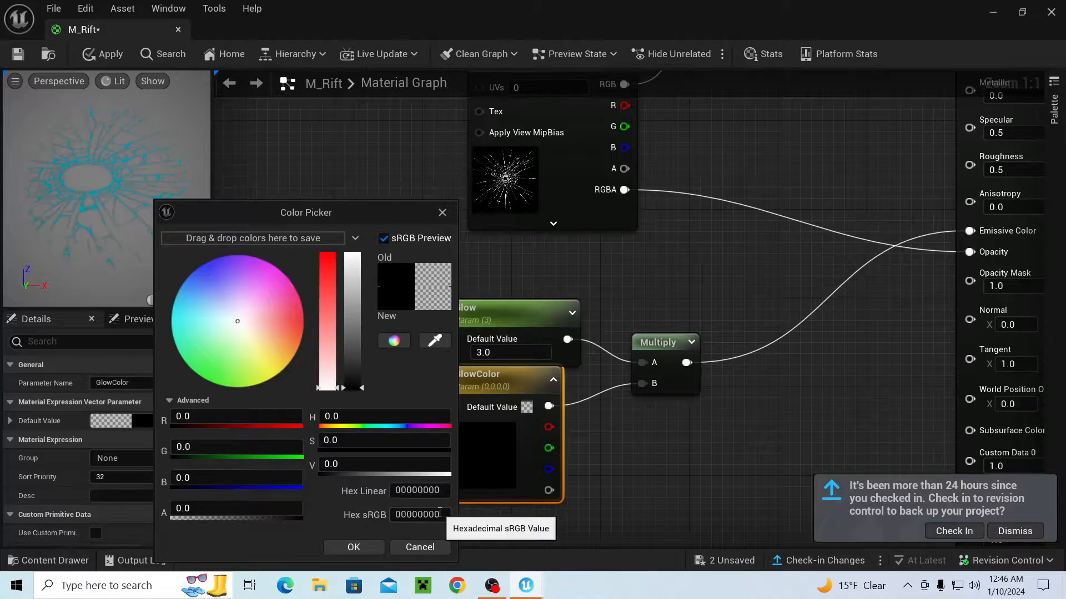
left_click(422, 515)
type("00D0DDFF")
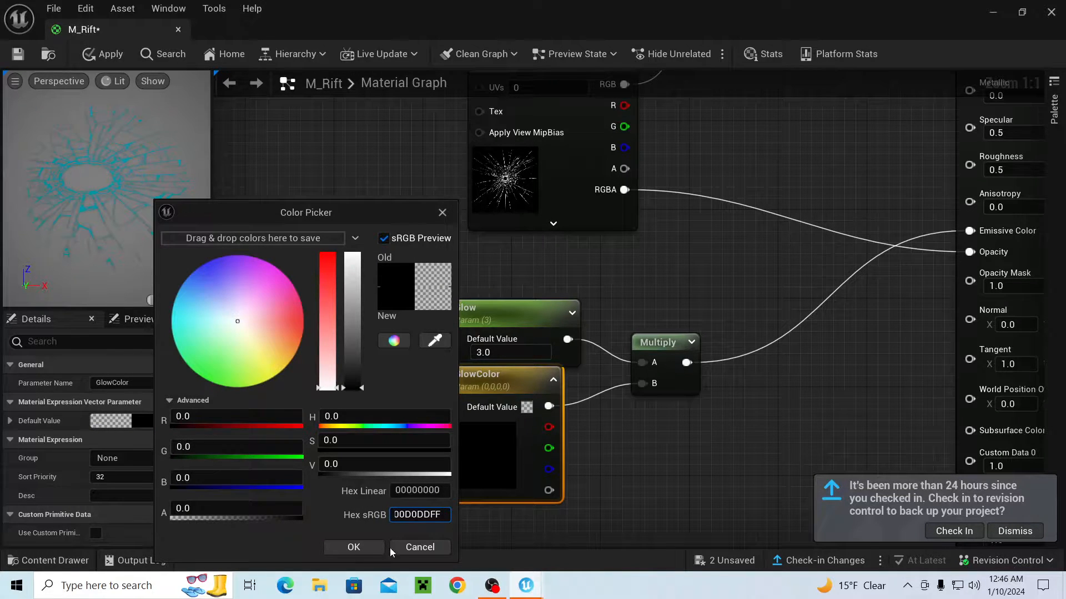
left_click(353, 547)
right_click_drag(424, 495, 365, 430)
right_click_drag(549, 363, 449, 435)
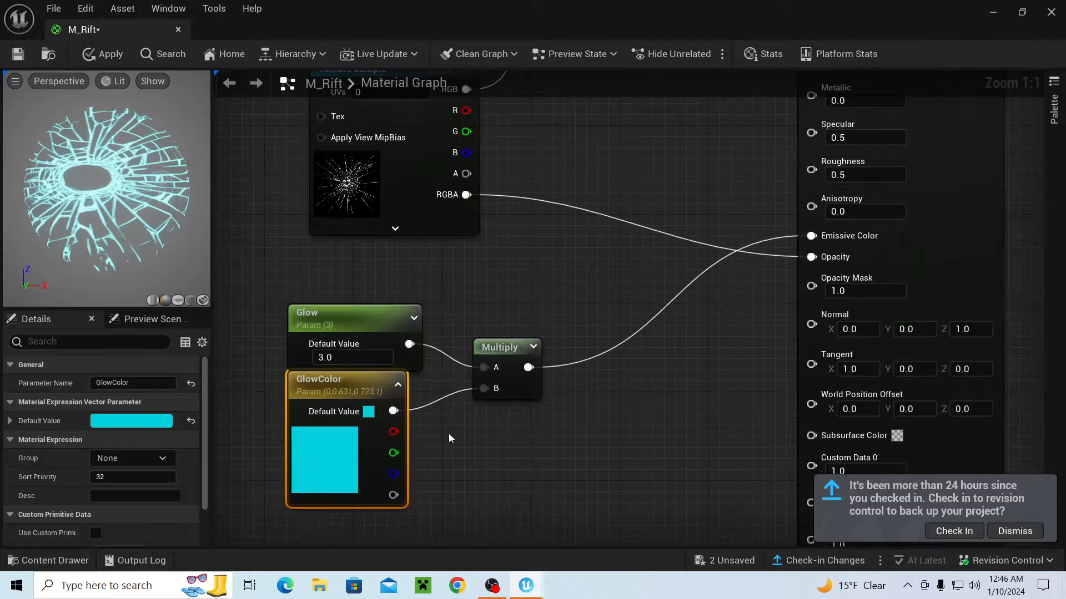
- Inspect the glowing material on the preview sphere and apply the material changes
right_click_drag(356, 278, 374, 196)
left_click(587, 410)
right_click_drag(538, 363, 535, 405)
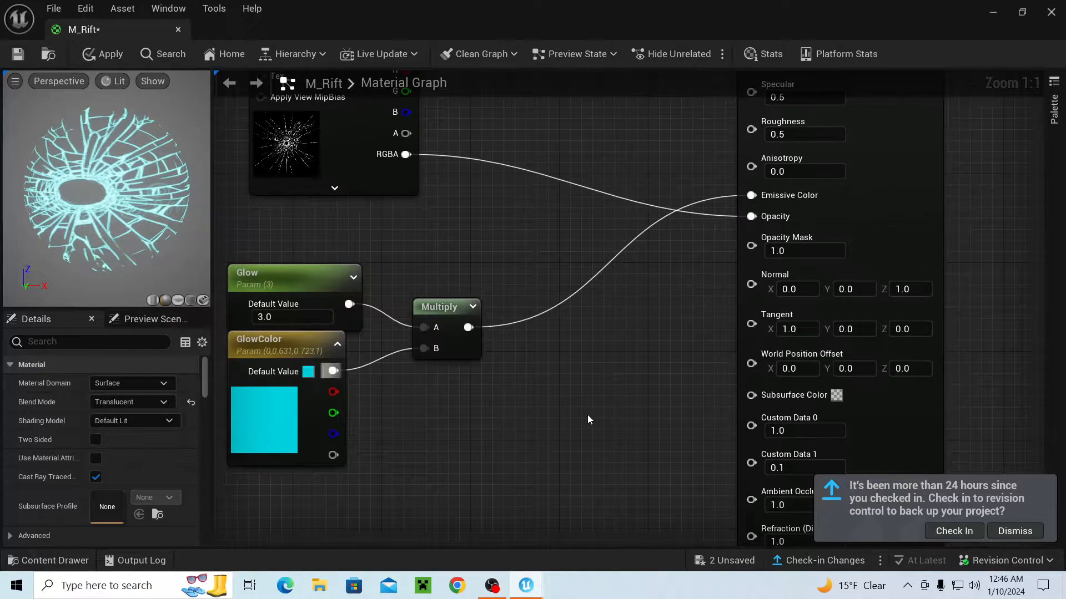
left_click_drag(103, 192, 122, 205)
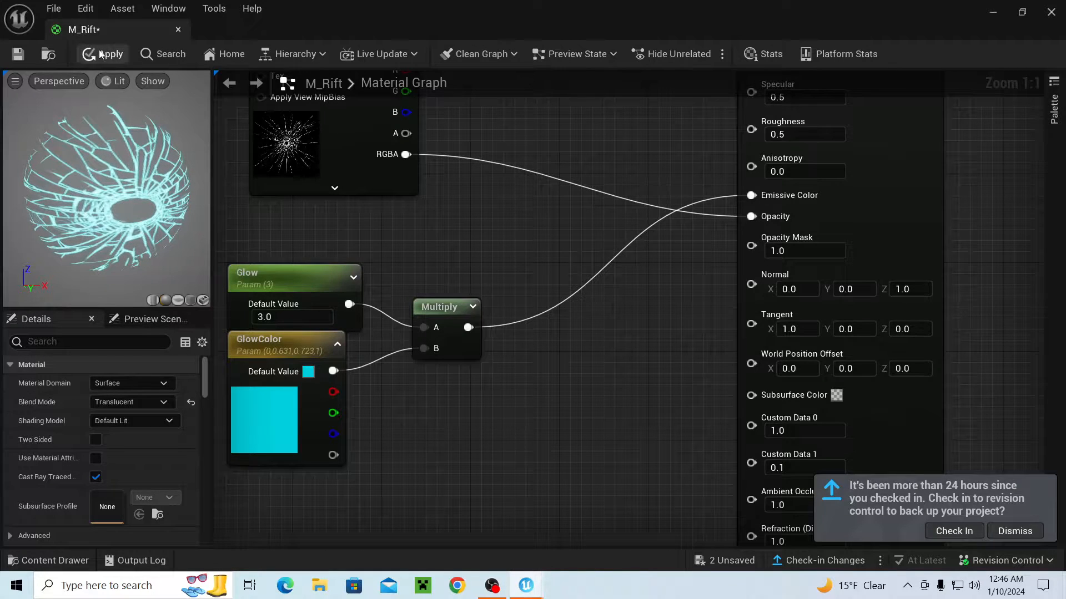
left_click(101, 54)
- Try a Glow default value of 5 and raise it to about 104
left_click(260, 317)
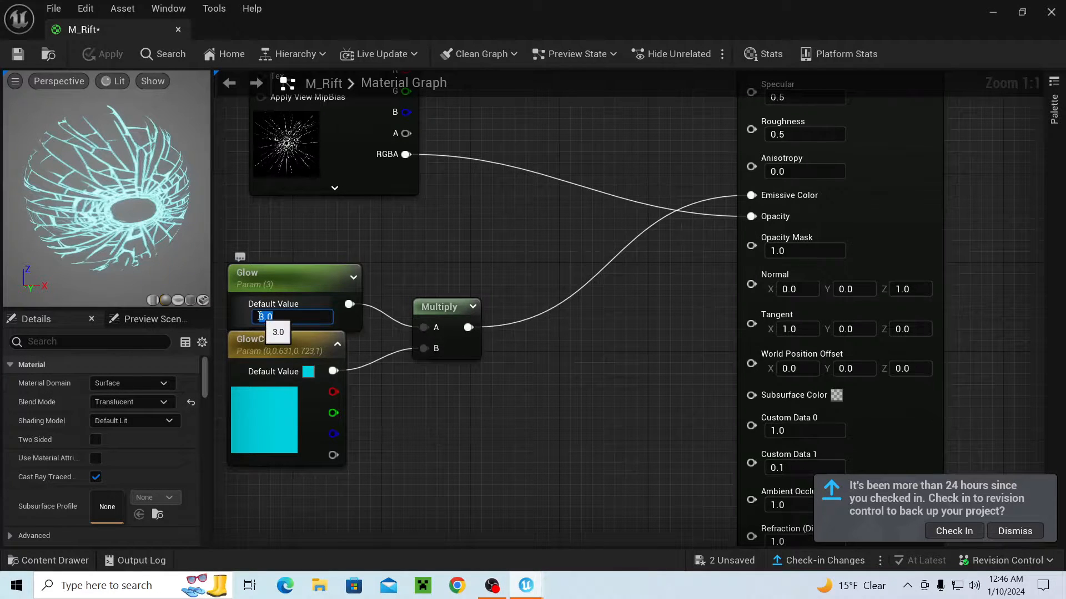
type("5")
key("Return")
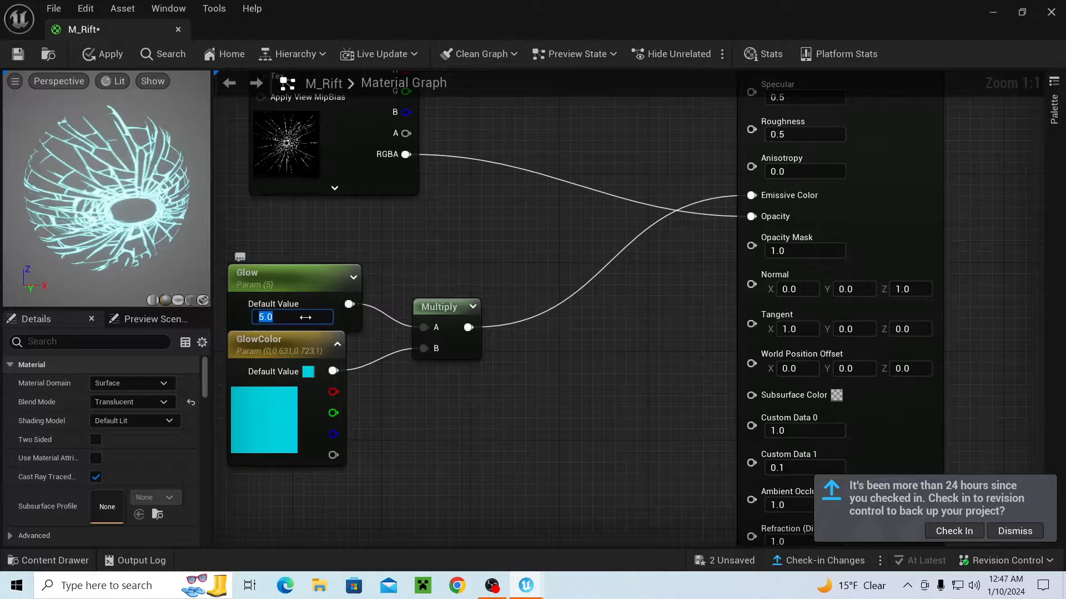
mouse_move(293, 318)
left_mouse_down()
mouse_move(330, 318)
mouse_move(303, 316)
left_mouse_up()
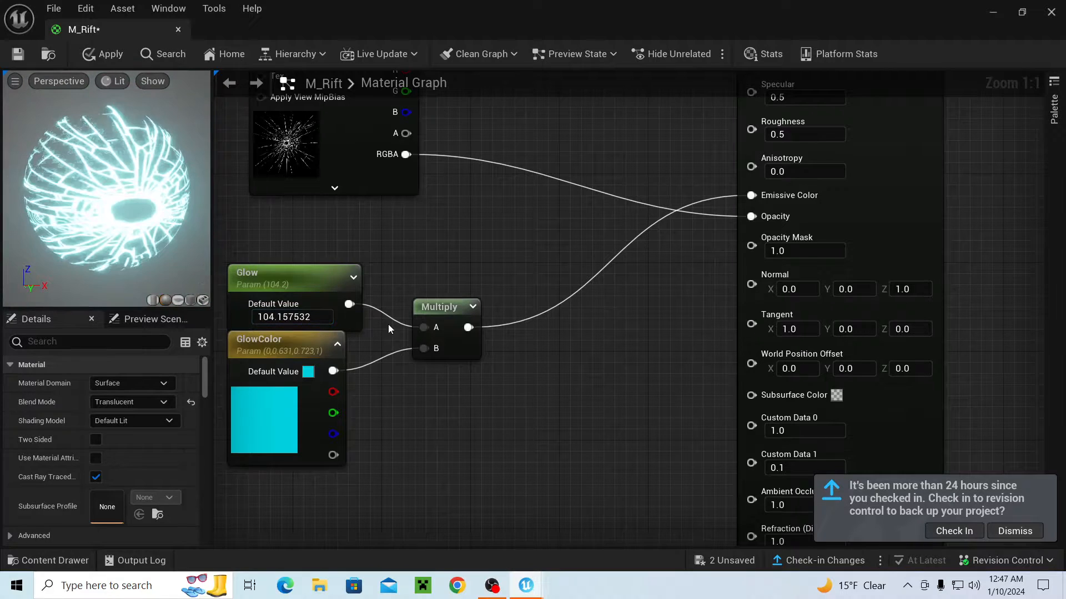
- Set the Glow parameter's default value to 50 and apply the change to the material
left_click(311, 320)
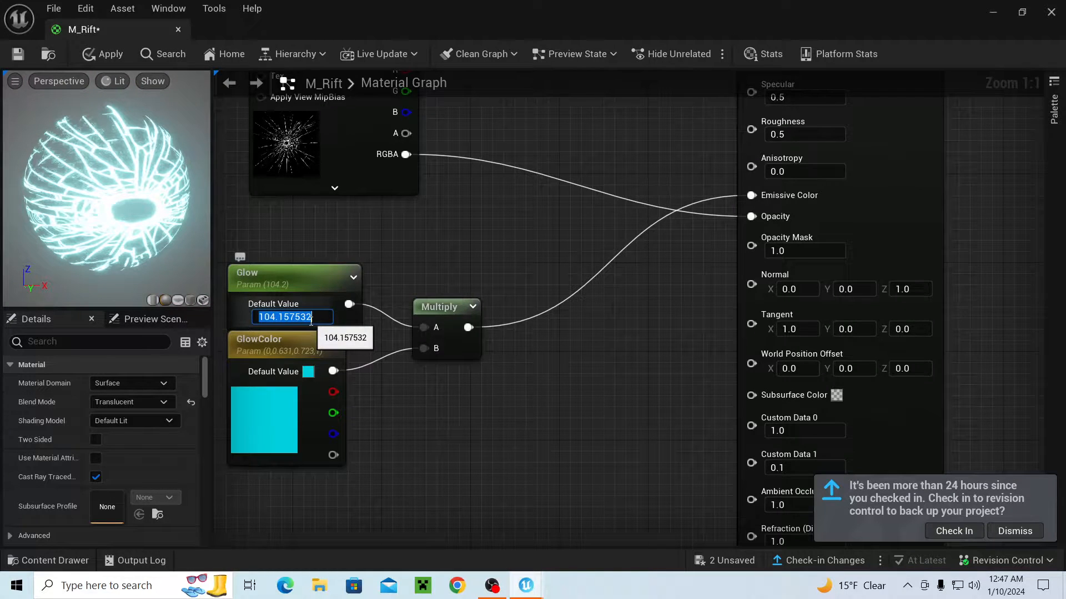
type("50")
key("Return")
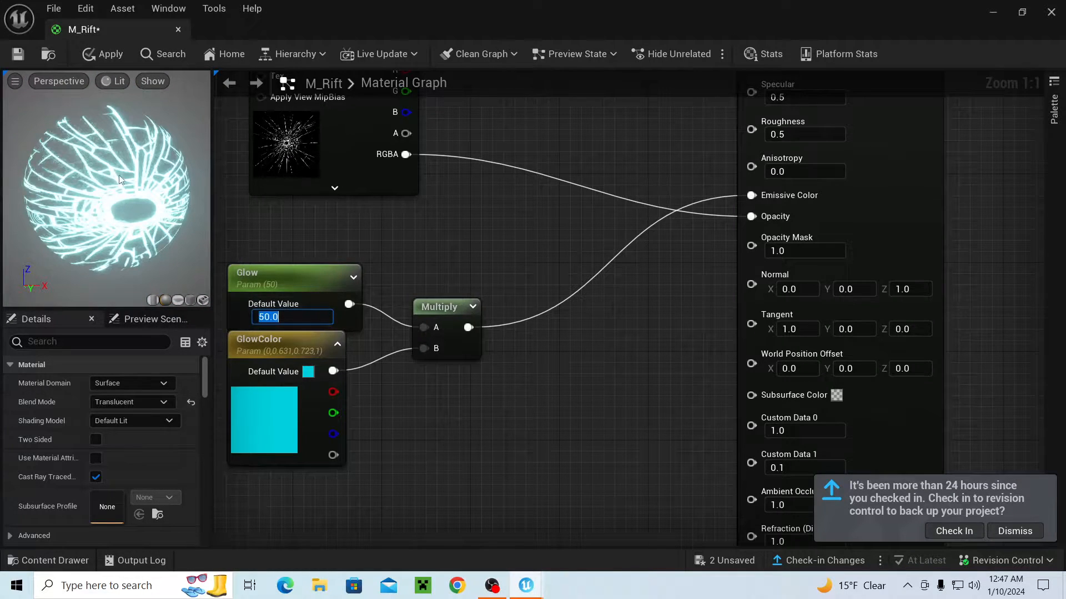
left_click(106, 54)
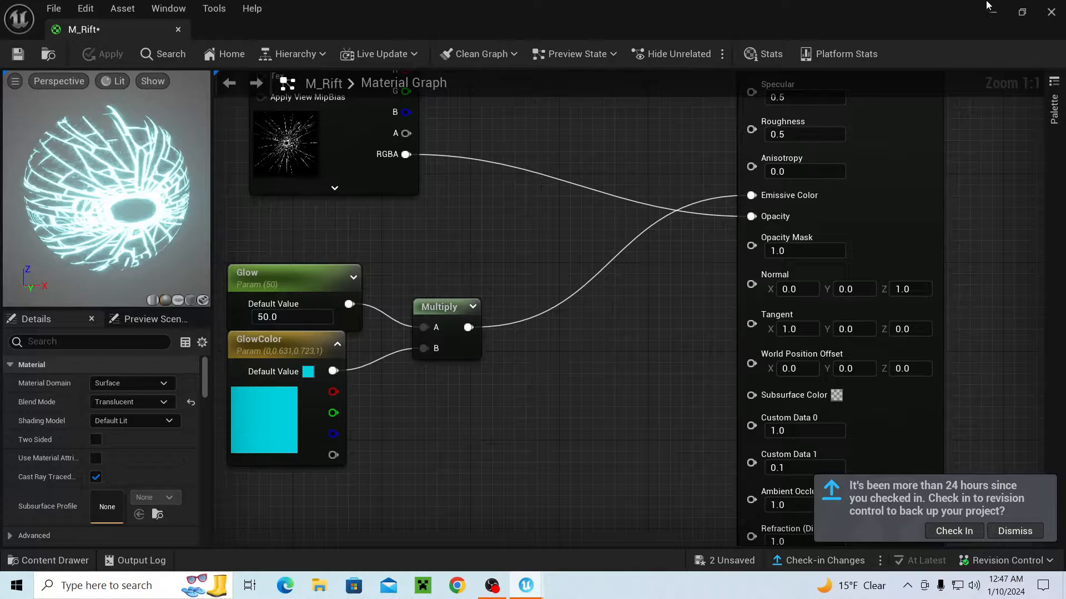
- Review the complete M_Rift graph and preview, and return to the Tutorial level
scroll(641, 229, "down", 5)
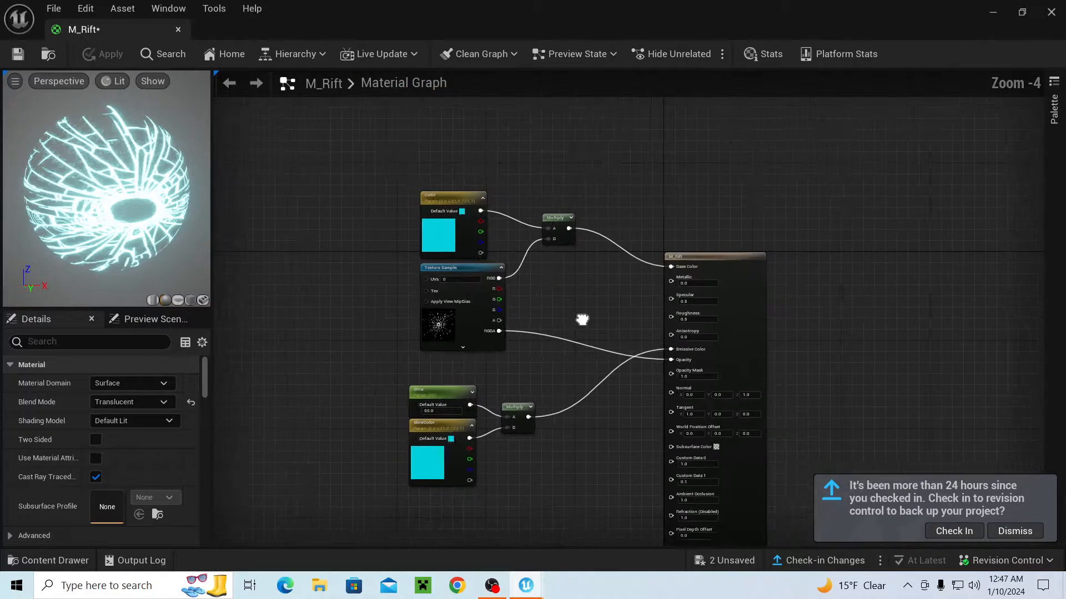
left_click_drag(60, 151, 68, 192)
left_click(993, 15)
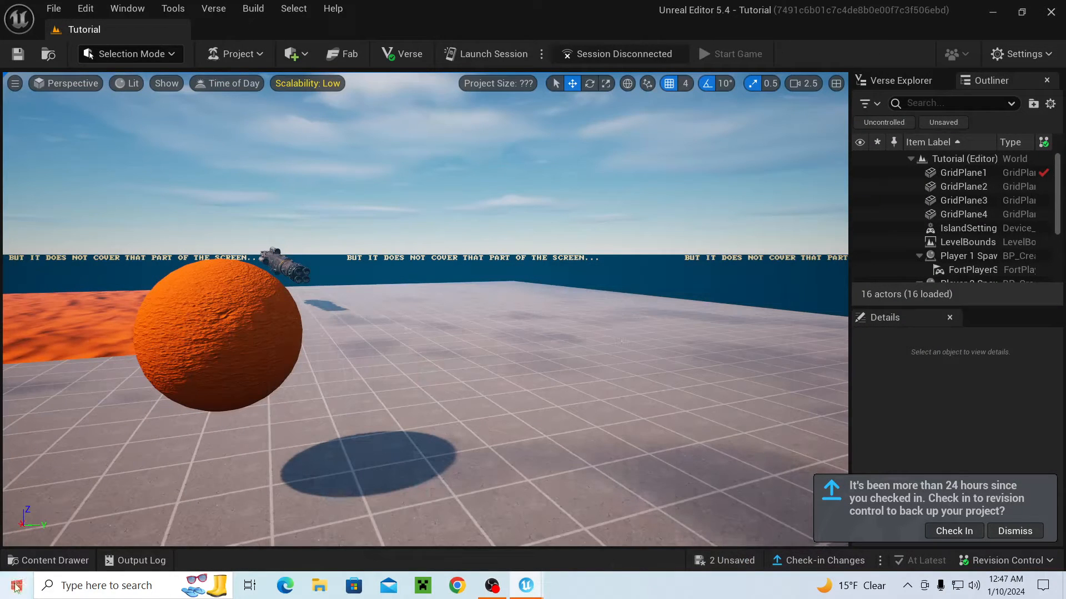
left_click(26, 561)
left_click(230, 145)
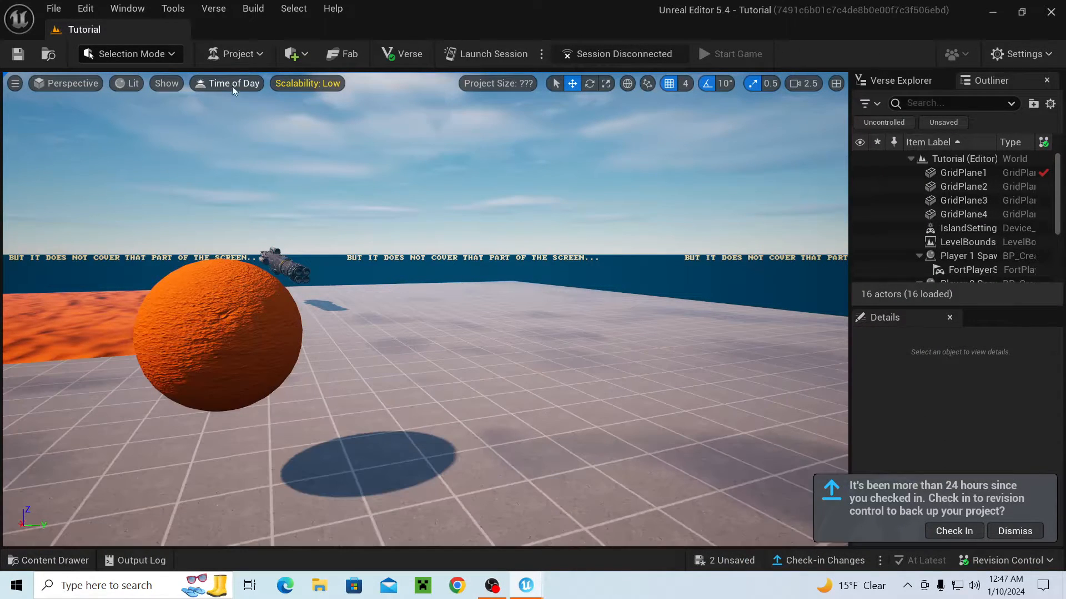
- Add a Plane shape to the level near the orange sphere and scale it up uniformly to a large surface
left_click(305, 53)
mouse_move(331, 120)
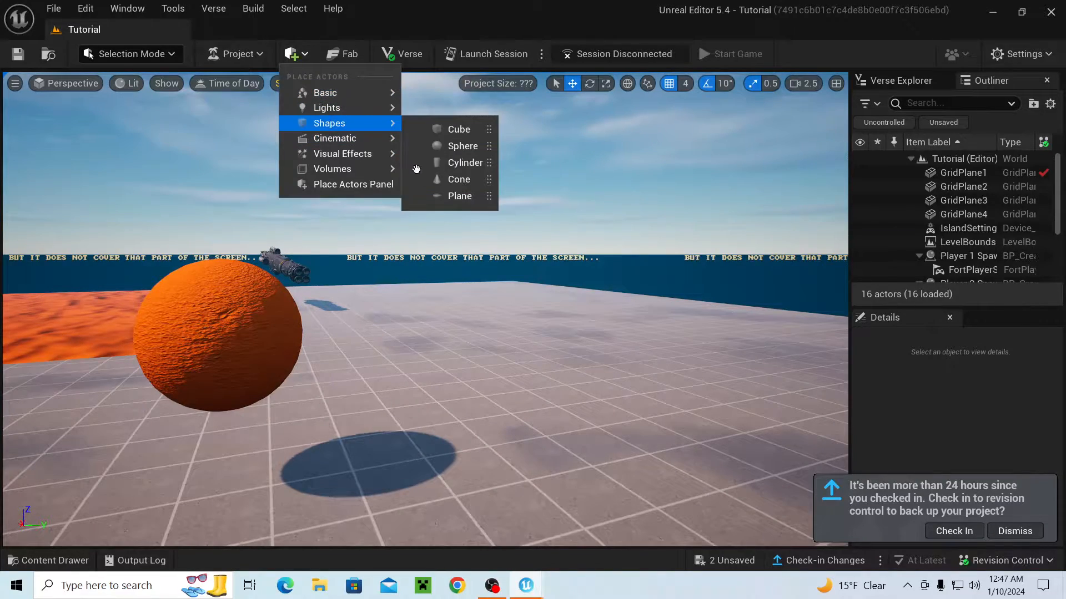
left_click(442, 196)
right_click_drag(441, 195, 419, 252)
key("r")
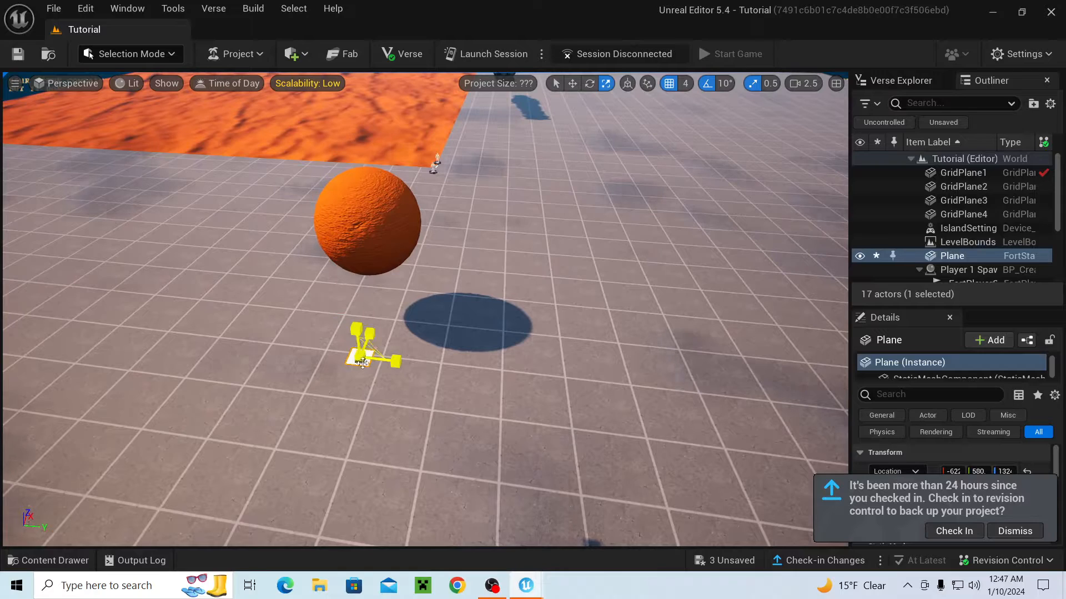
left_click_drag(360, 357, 500, 357)
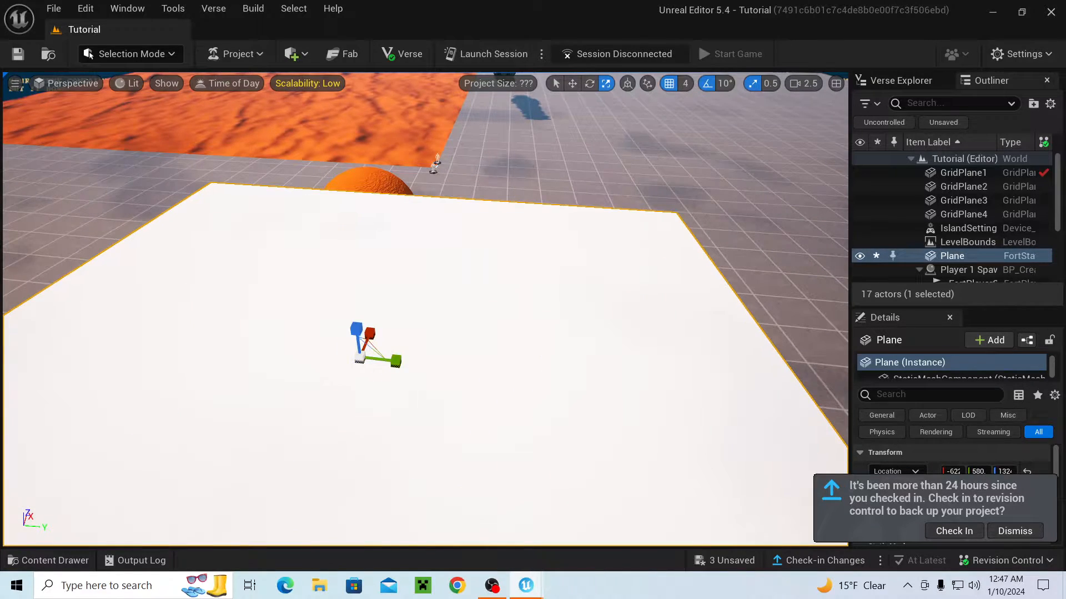
- Create a material instance from the M_Rift material in the Tutorial Content folder, keeping the suggested name
mouse_move(500, 357)
right_mouse_down()
mouse_move(472, 361)
mouse_move(483, 358)
right_mouse_up()
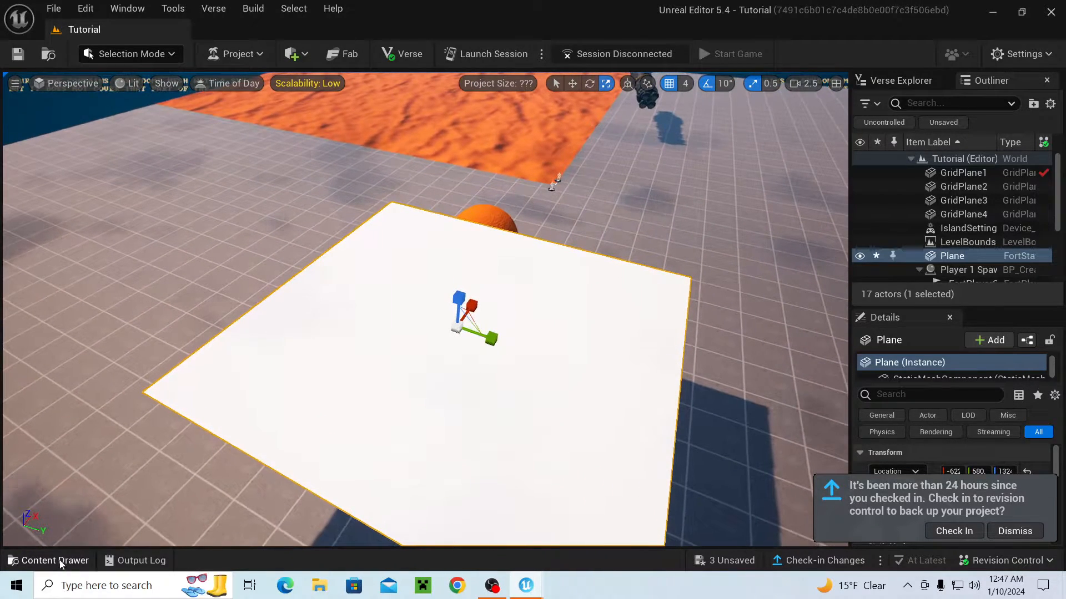
left_click(83, 561)
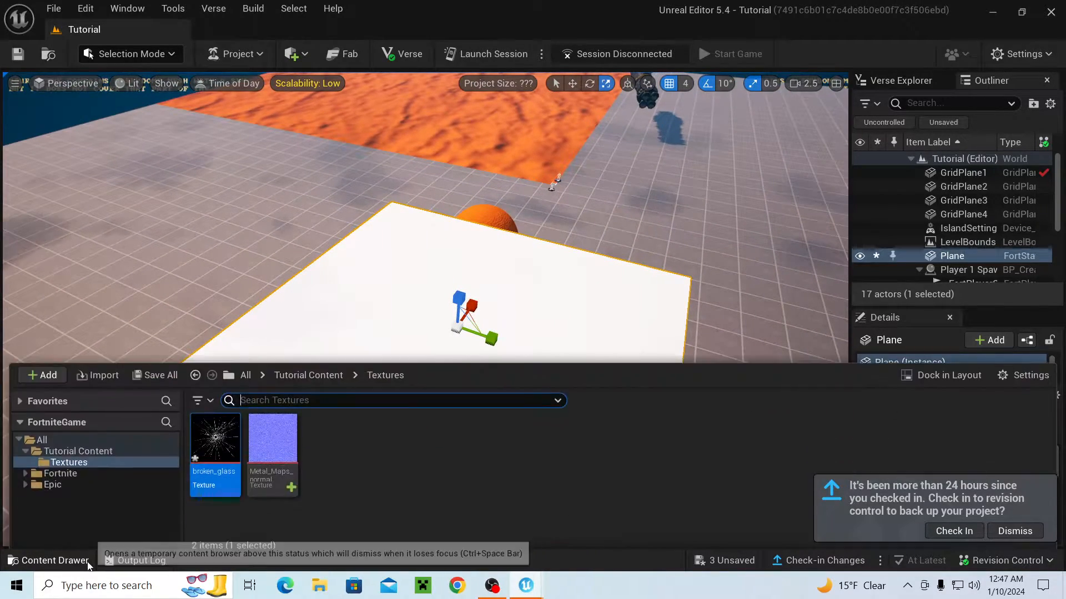
left_click(308, 371)
left_click(330, 441)
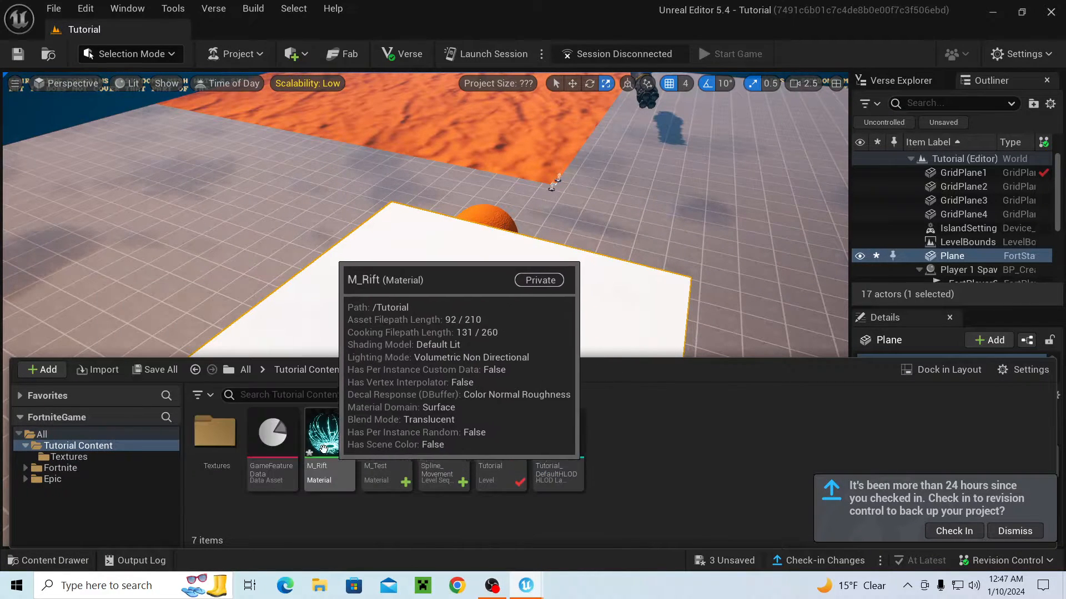
right_click(330, 450)
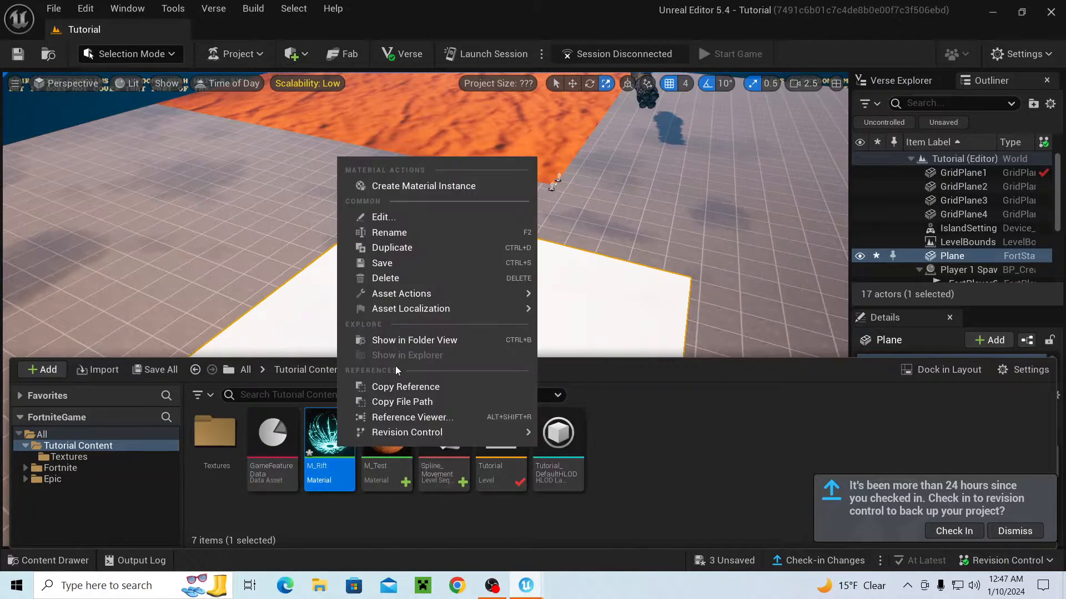
left_click(421, 186)
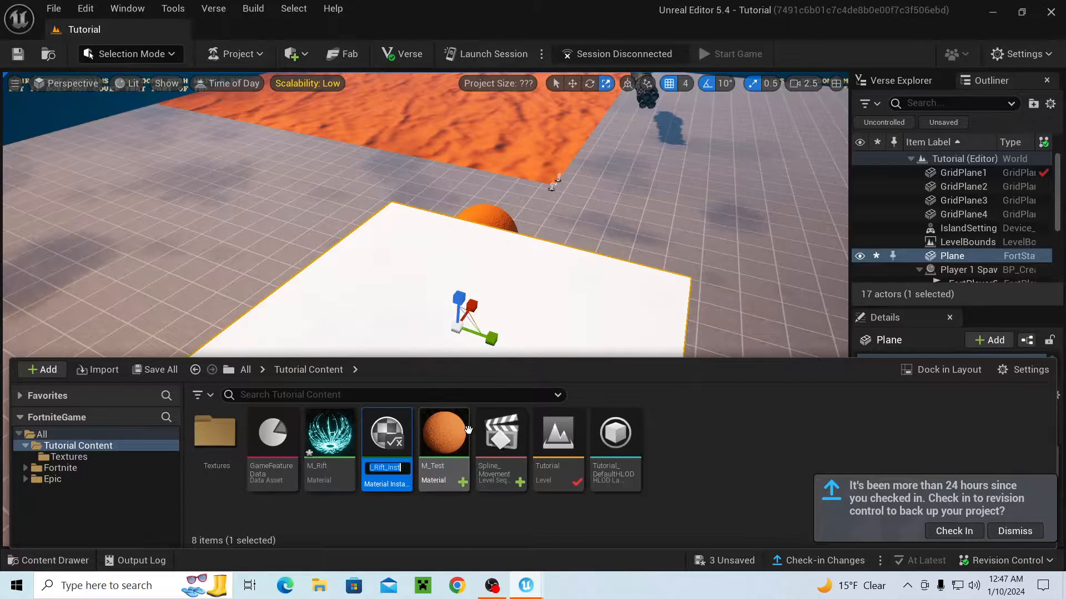
- Set the Glow parameter's default value to 0 in the M_Rift material, apply the change and close the material
double_click(350, 438)
mouse_move(374, 355)
right_mouse_down()
mouse_move(558, 329)
mouse_move(362, 369)
right_mouse_up()
scroll(533, 341, "up", 2)
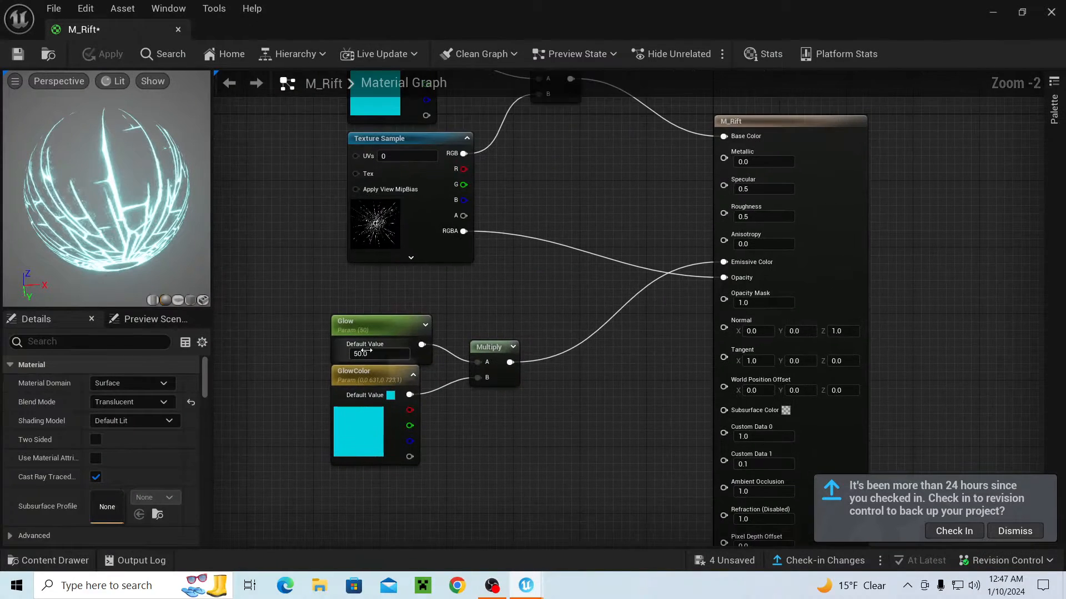
left_click(361, 356)
type("0")
key("Return")
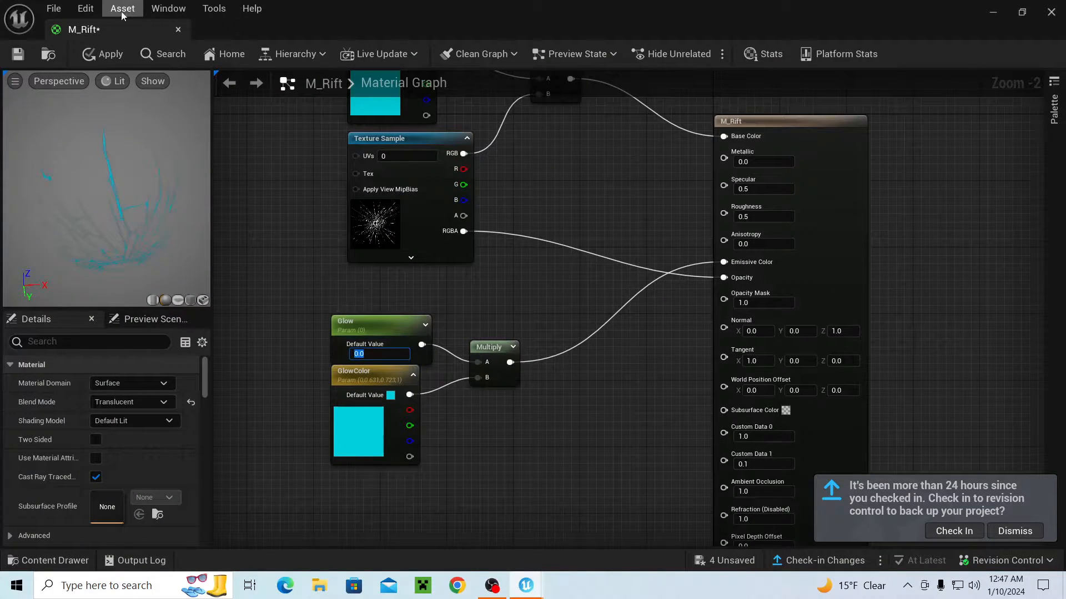
left_click(105, 52)
left_click(178, 30)
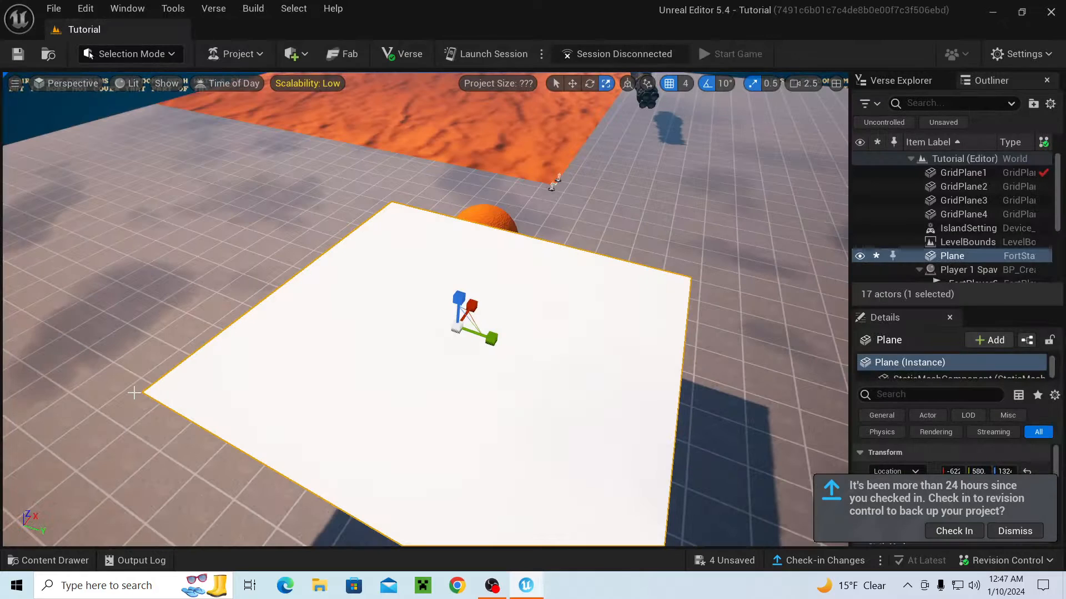
- Open the M_Rift_Inst material instance and override its Glow parameter with a value of 50
left_click(48, 561)
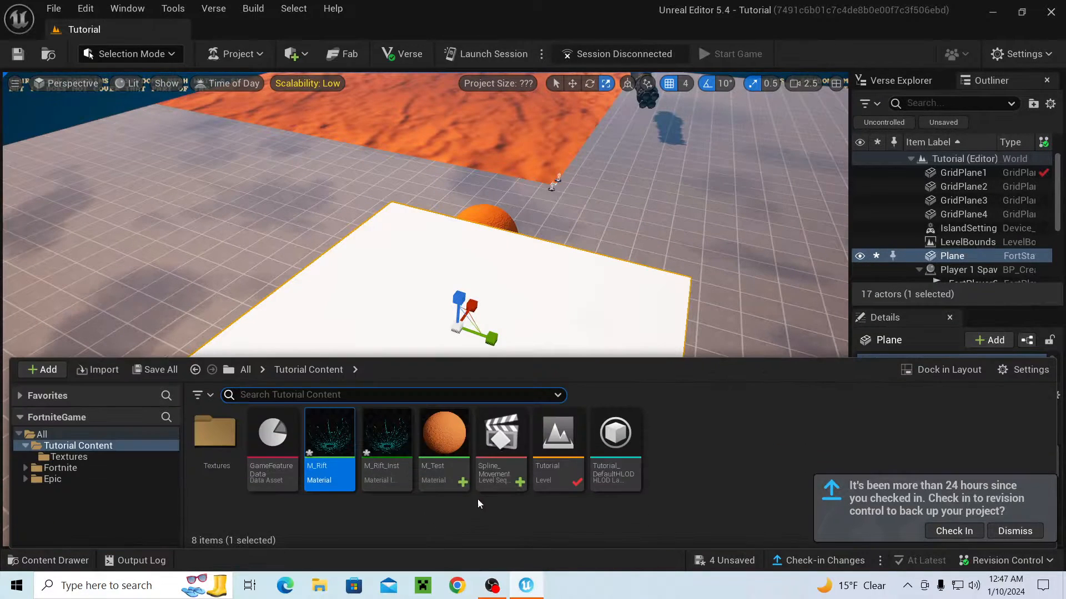
double_click(386, 441)
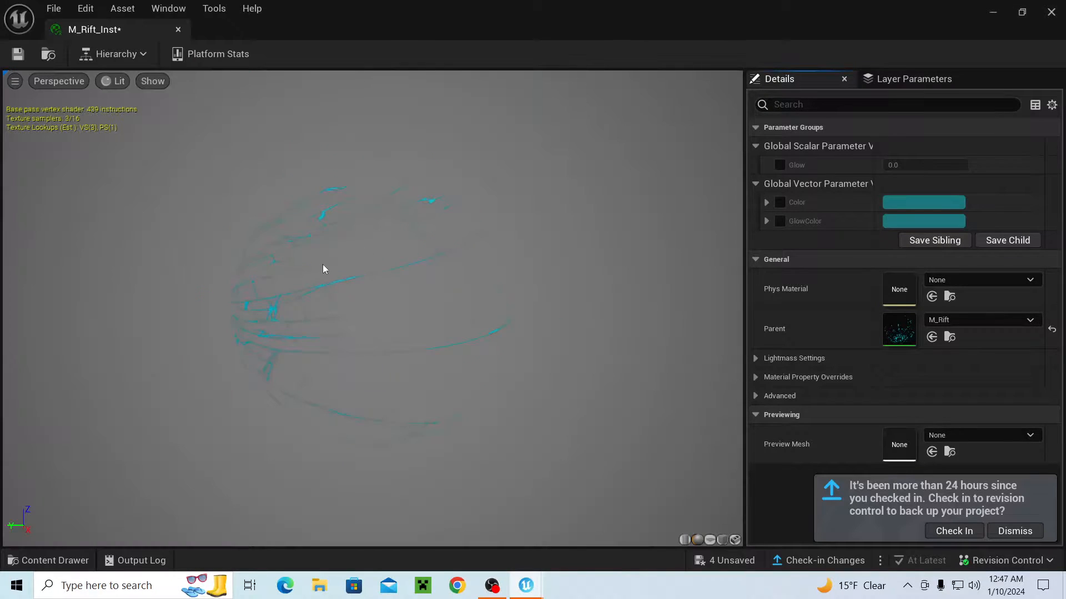
left_click_drag(292, 223, 388, 245)
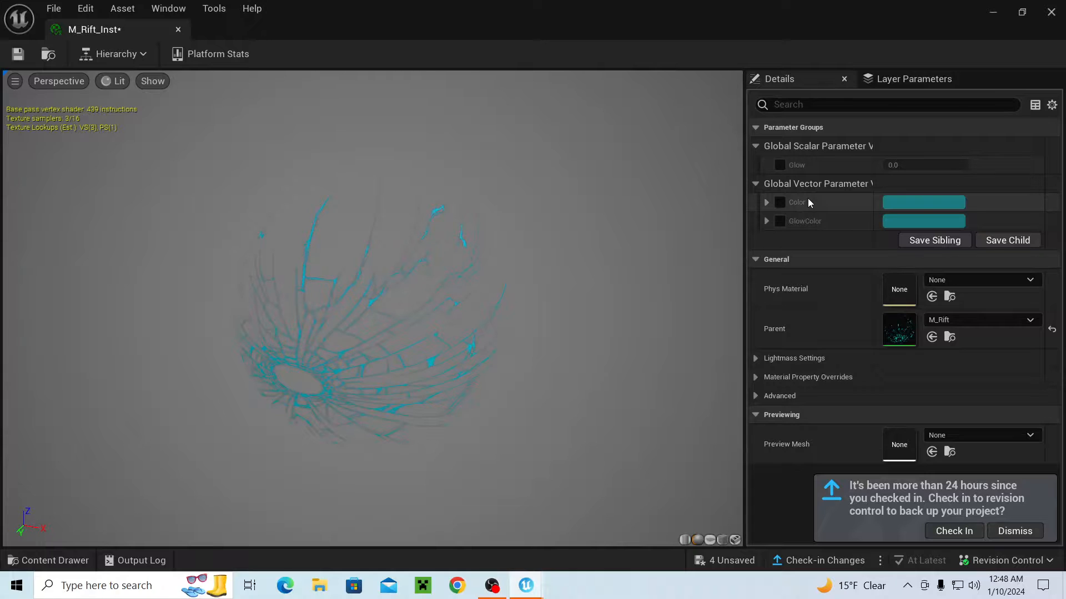
left_click(780, 165)
left_click(899, 166)
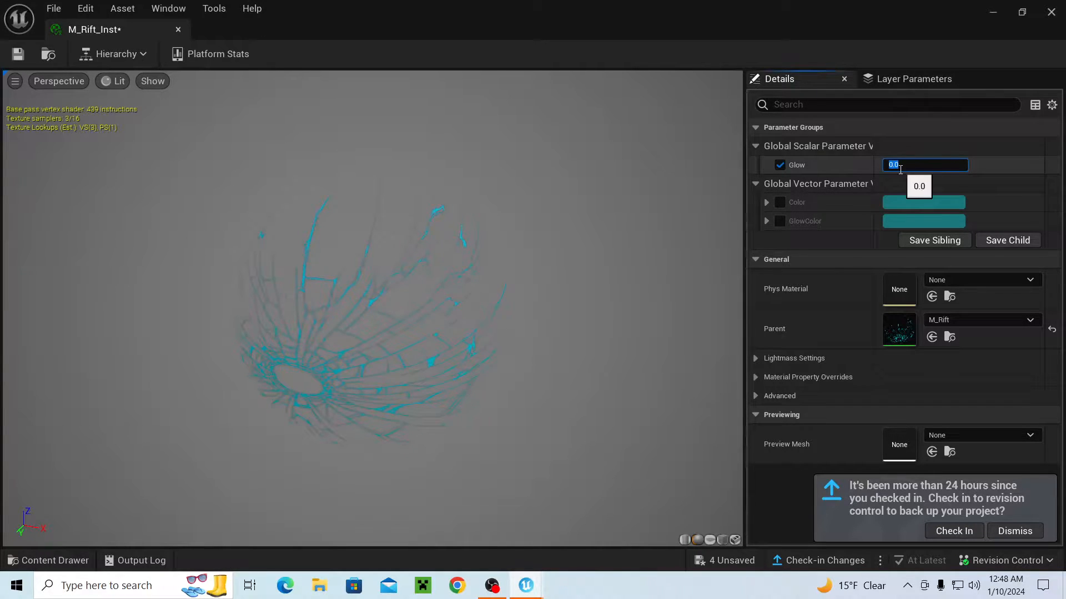
type("50")
key("Return")
left_click_drag(389, 349, 714, 367)
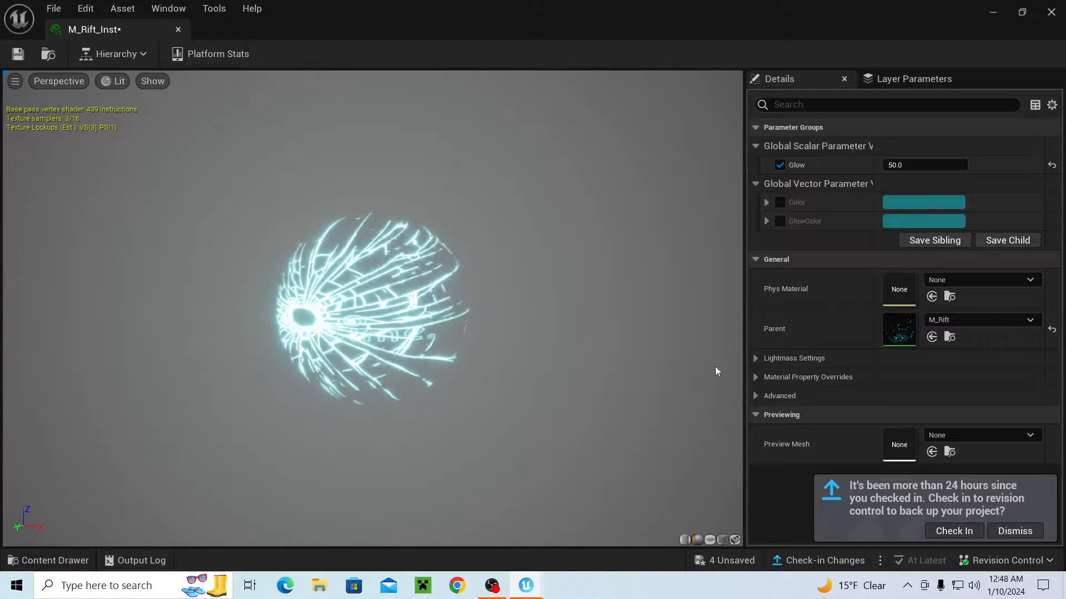
- Override Two Sided to true in the instance's material property overrides, save M_Rift_Inst and return to the level
left_click(756, 358)
left_click(756, 359)
left_click(755, 378)
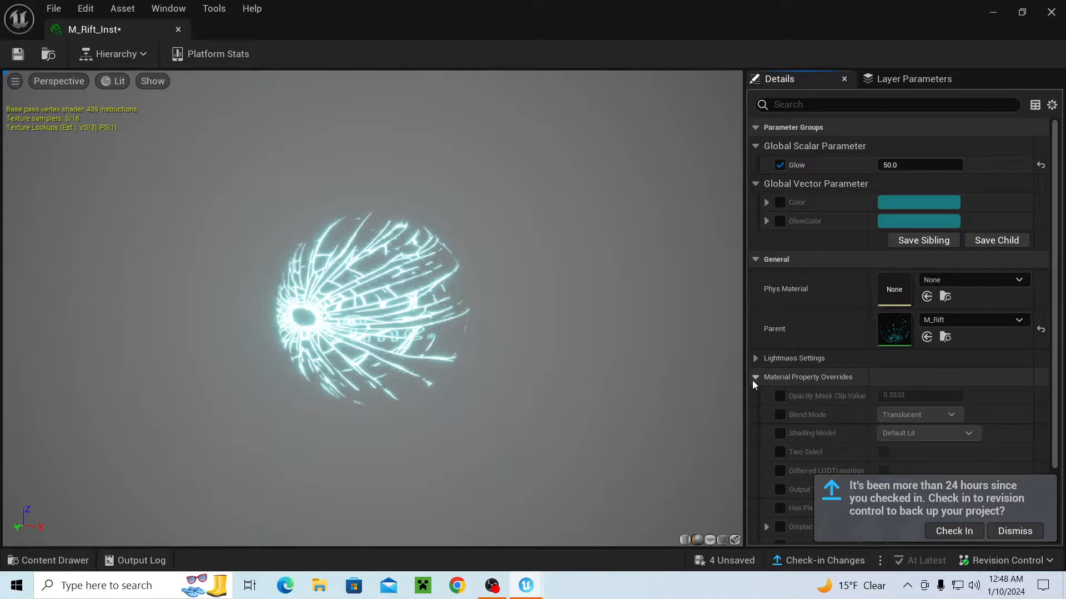
scroll(799, 391, "down", 2)
left_click(779, 408)
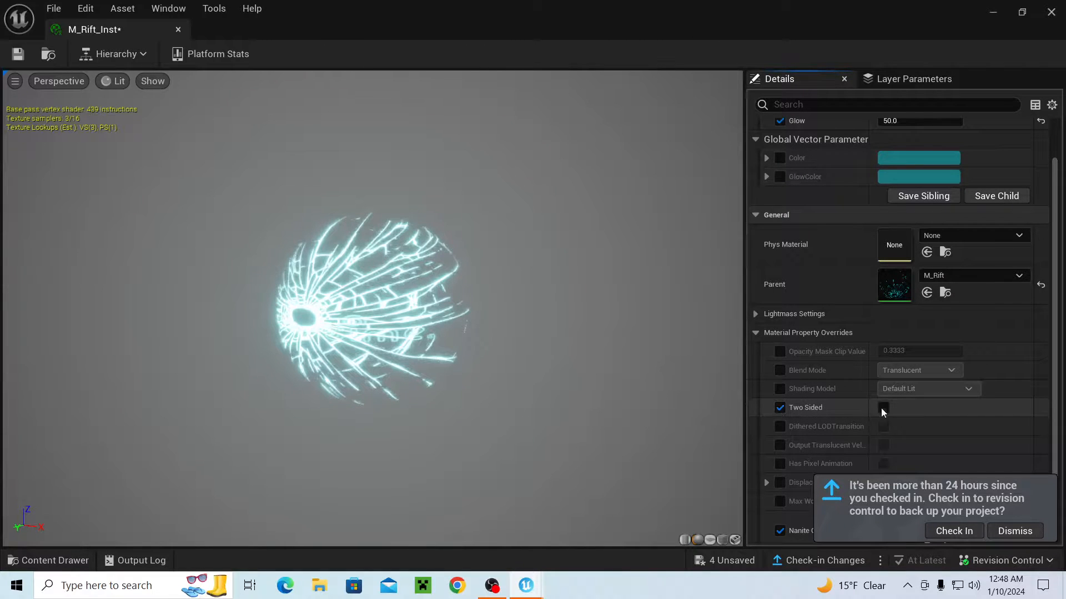
left_click(884, 408)
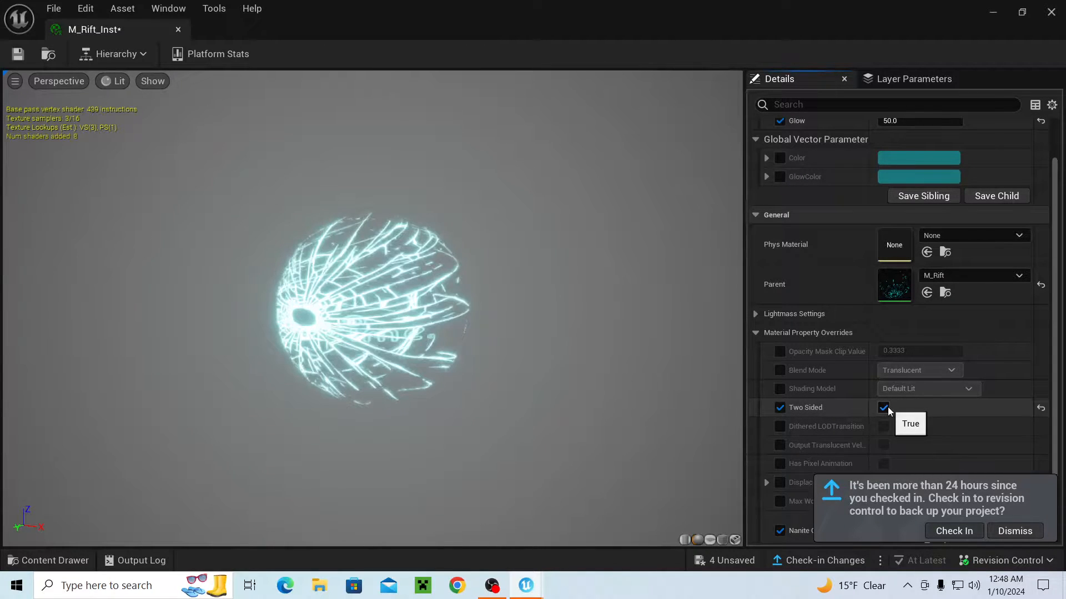
left_click_drag(475, 303, 444, 303)
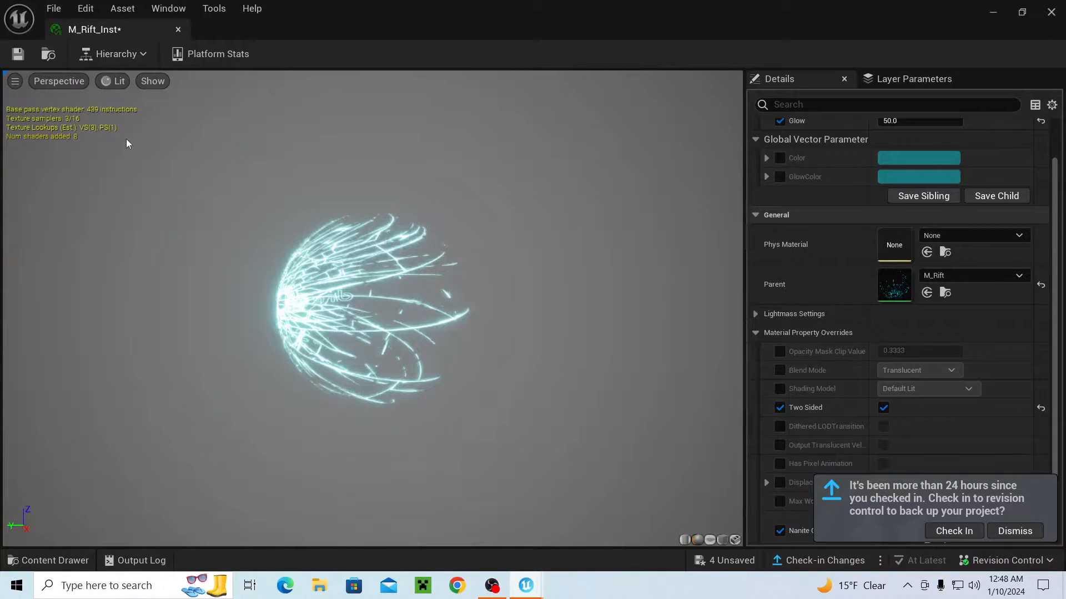
key("ctrl+s")
left_click(993, 16)
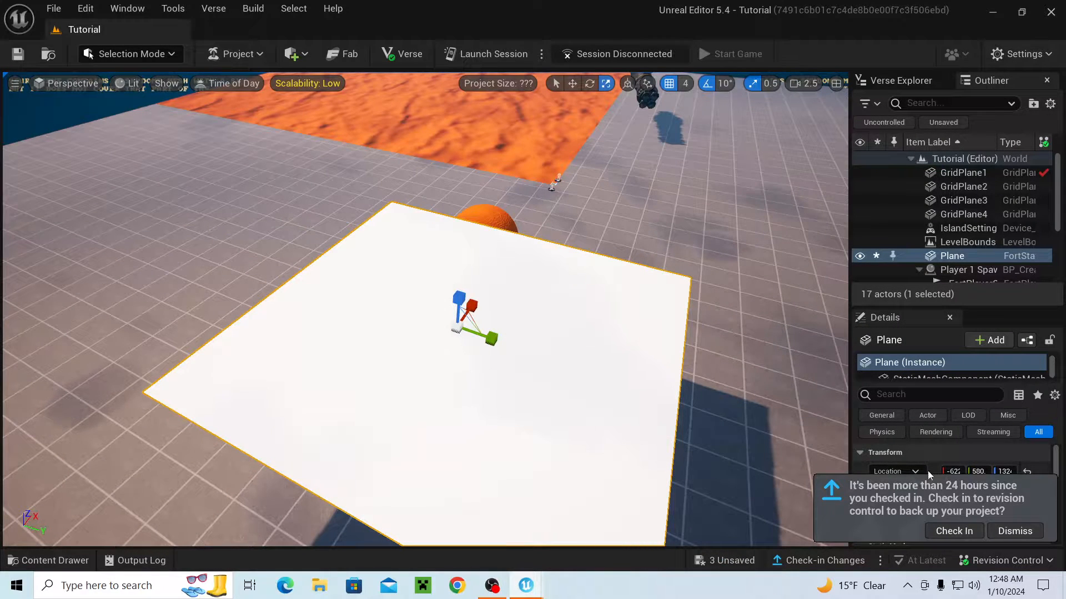
- Dismiss the check-in reminder and assign M_Rift_Inst to the plane's Element 0 material
left_click(1021, 533)
scroll(1009, 488, "down", 4)
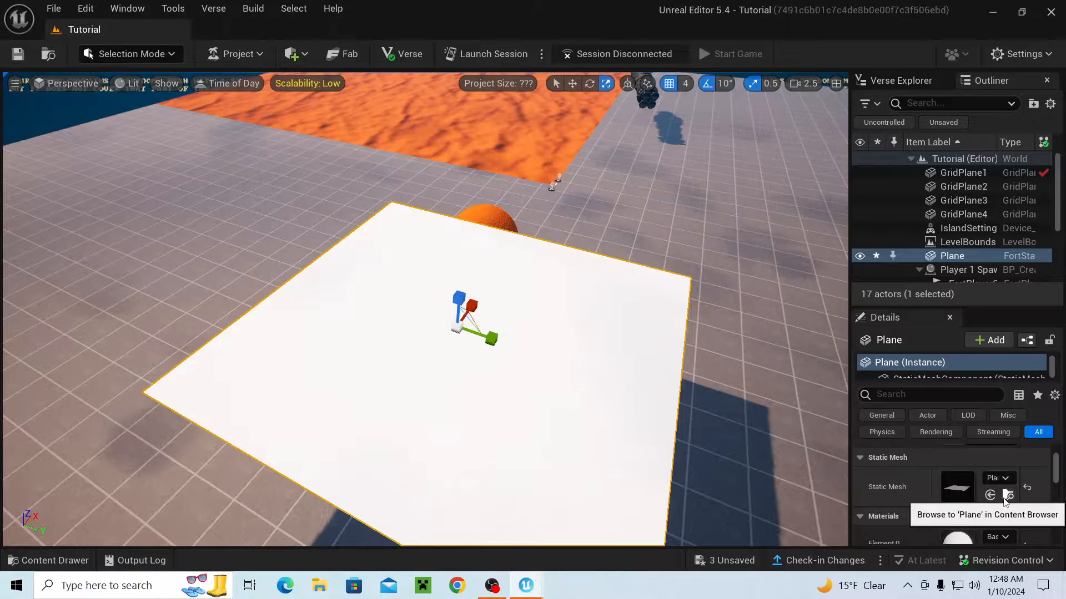
scroll(1006, 500, "down", 1)
left_click(1004, 498)
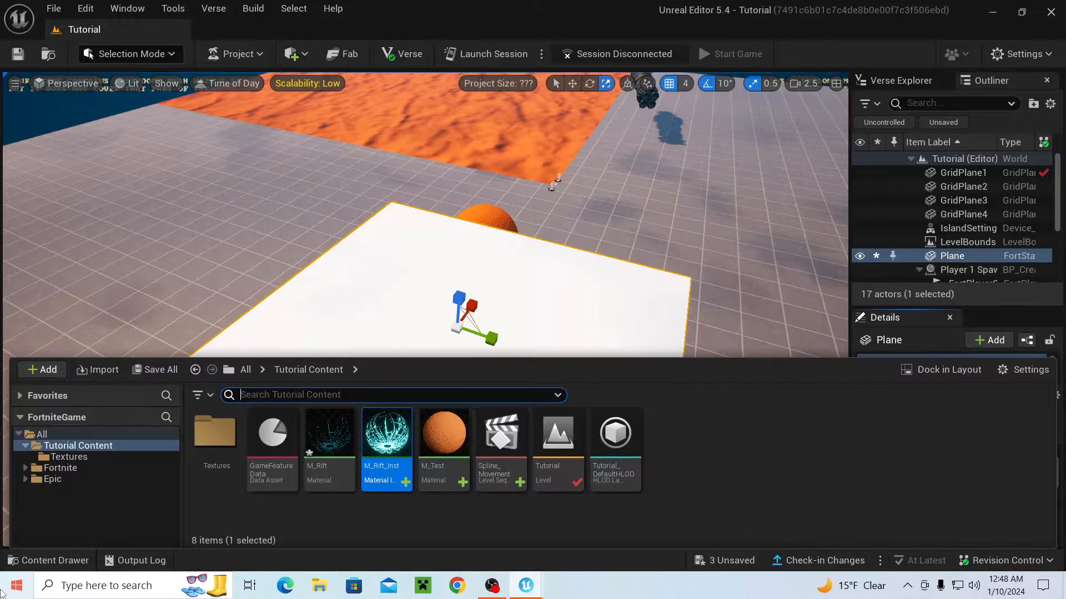
left_click(37, 562)
left_click(990, 487)
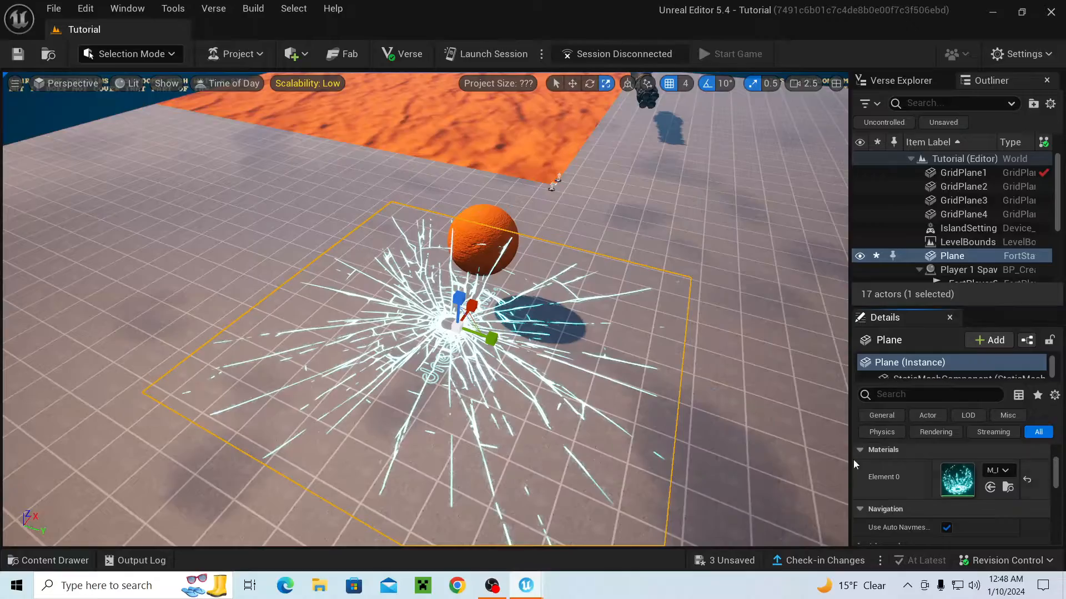
- Raise the rift plane vertically above the orange sphere
right_click_drag(499, 300, 411, 139)
key("f")
key("w")
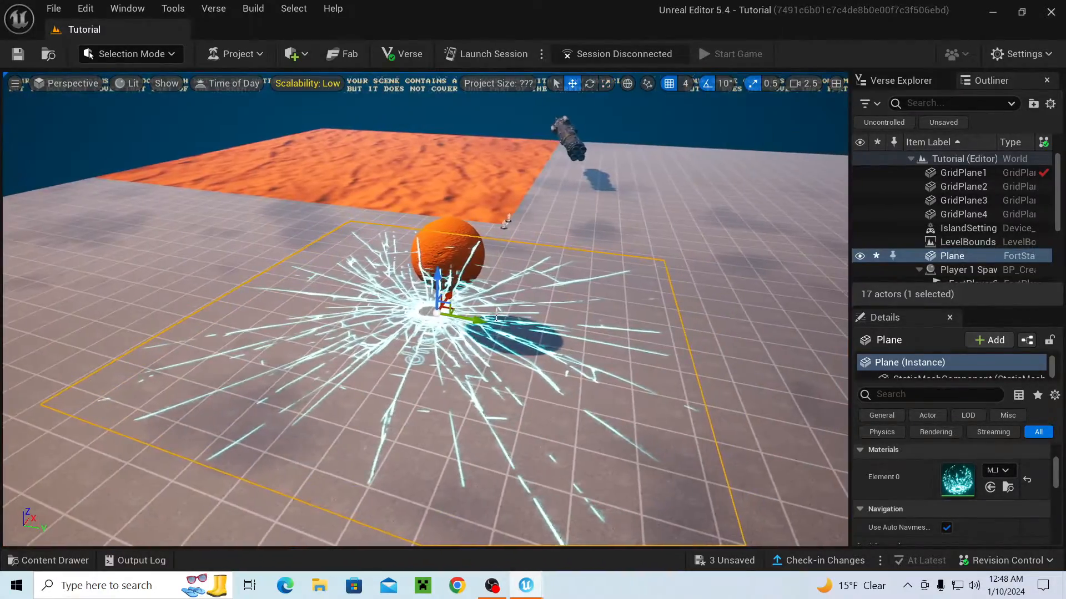
left_click_drag(434, 284, 435, 125)
- Rotate the rift plane in 10° increments until it stands upright above the sphere
right_click_drag(435, 126, 310, 184)
scroll(446, 290, "down", 3)
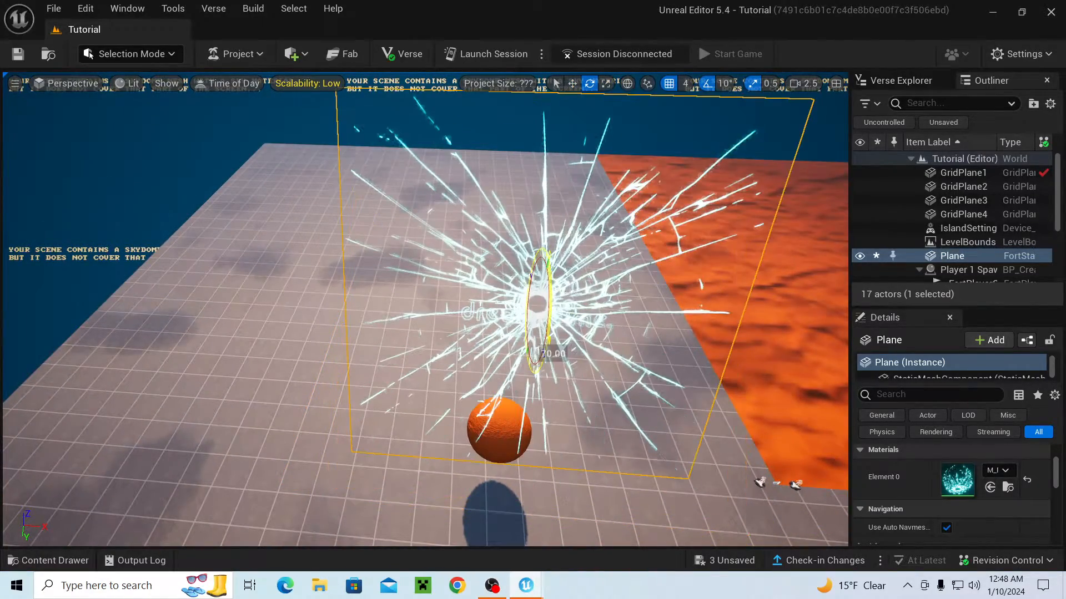
right_click_drag(535, 364, 577, 327)
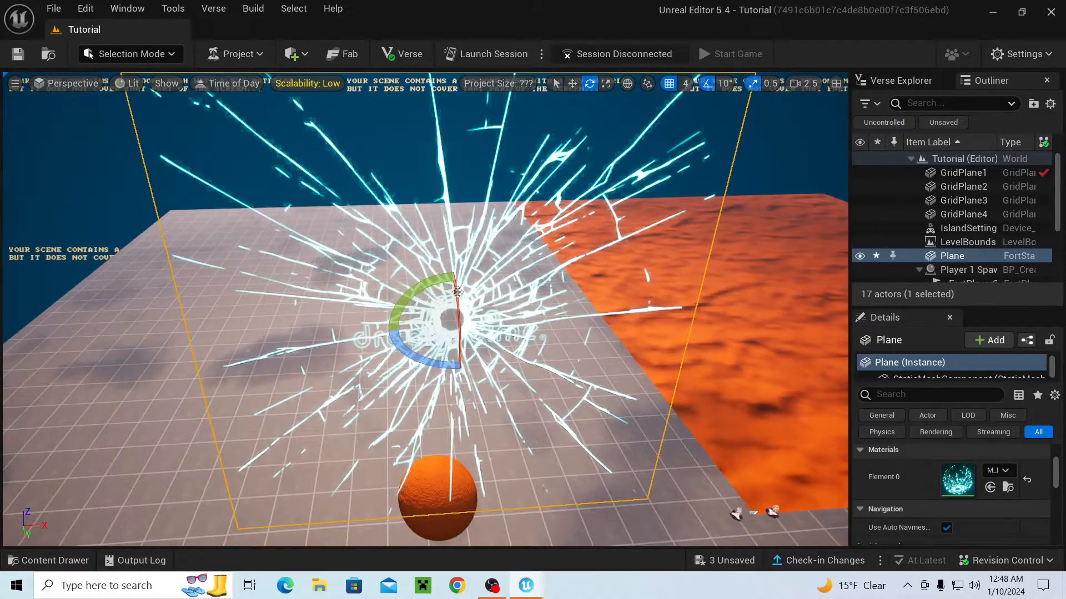
left_click_drag(453, 355, 458, 361)
right_click_drag(458, 361, 680, 371)
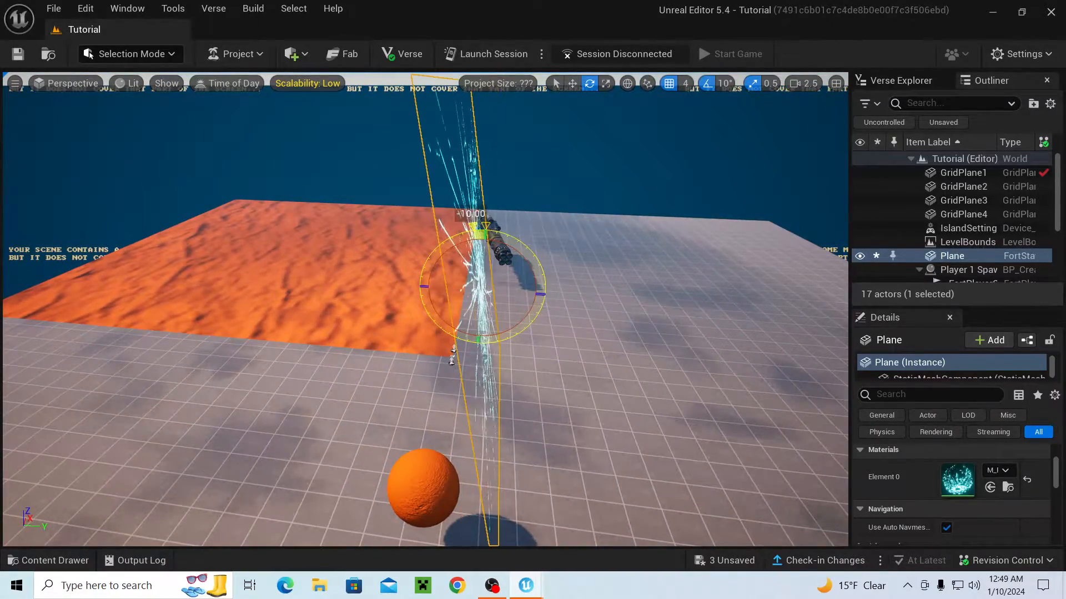
mouse_move(486, 250)
right_mouse_down()
mouse_move(311, 211)
mouse_move(497, 241)
right_mouse_up()
key("w")
- Deselect the plane and examine the glowing rift in the level from several angles and distances
left_click(709, 261)
right_click_drag(708, 262, 649, 284)
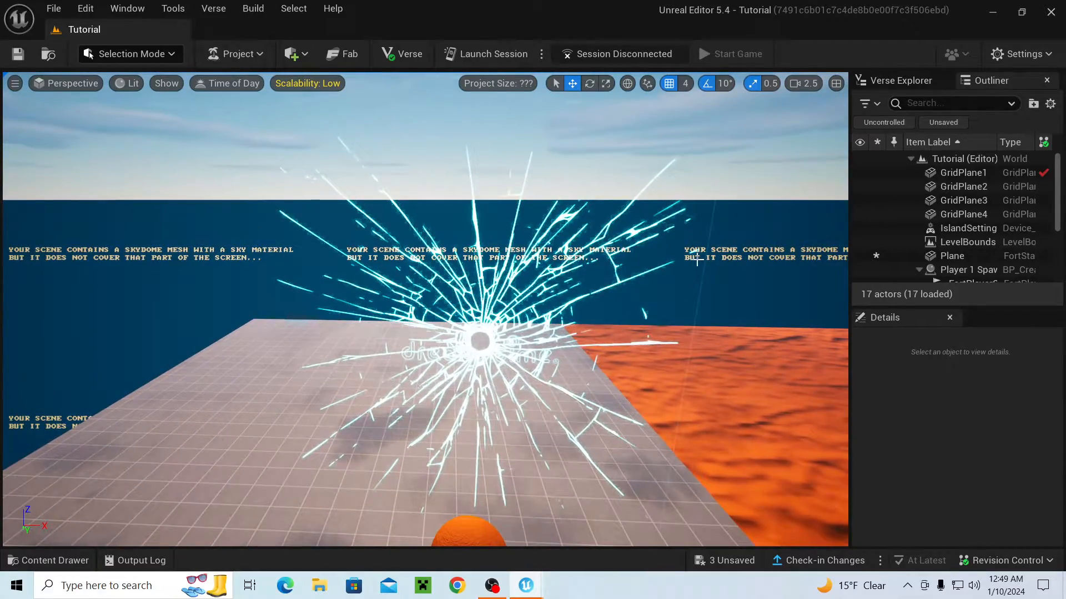
right_click_drag(697, 258, 674, 266)
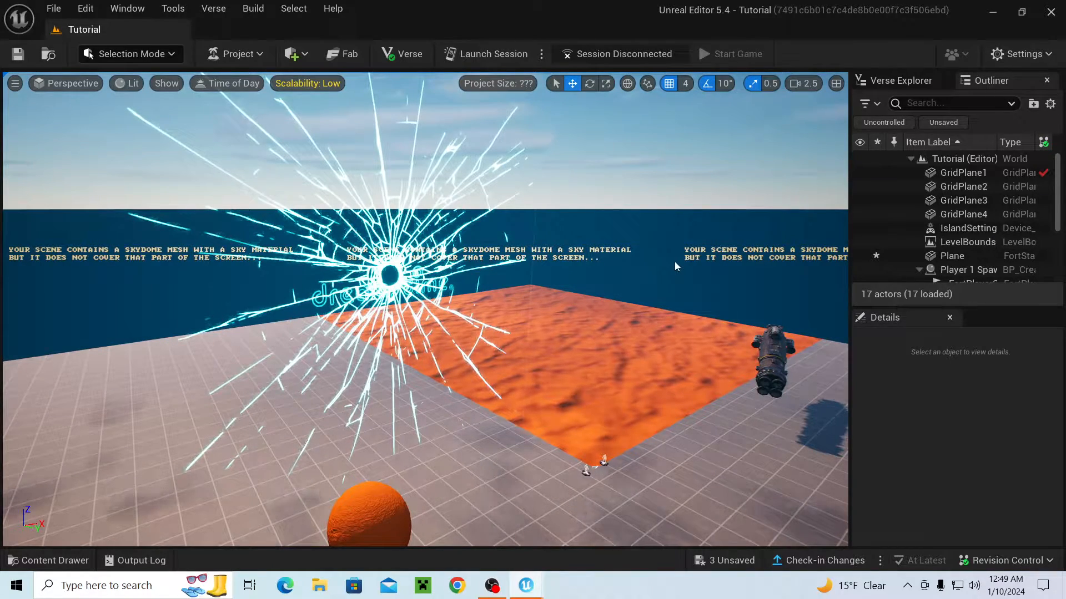
right_click_drag(675, 267, 374, 340)
key("s")
key("w")
key("s")
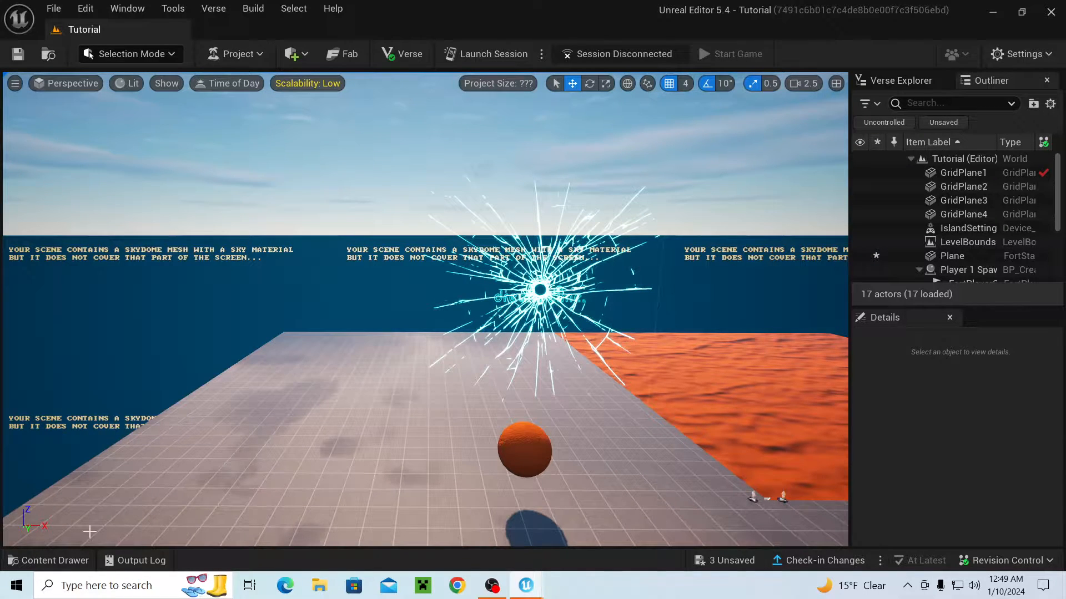
- Create a new material named M_Glass in the Tutorial Content folder
left_click(50, 560)
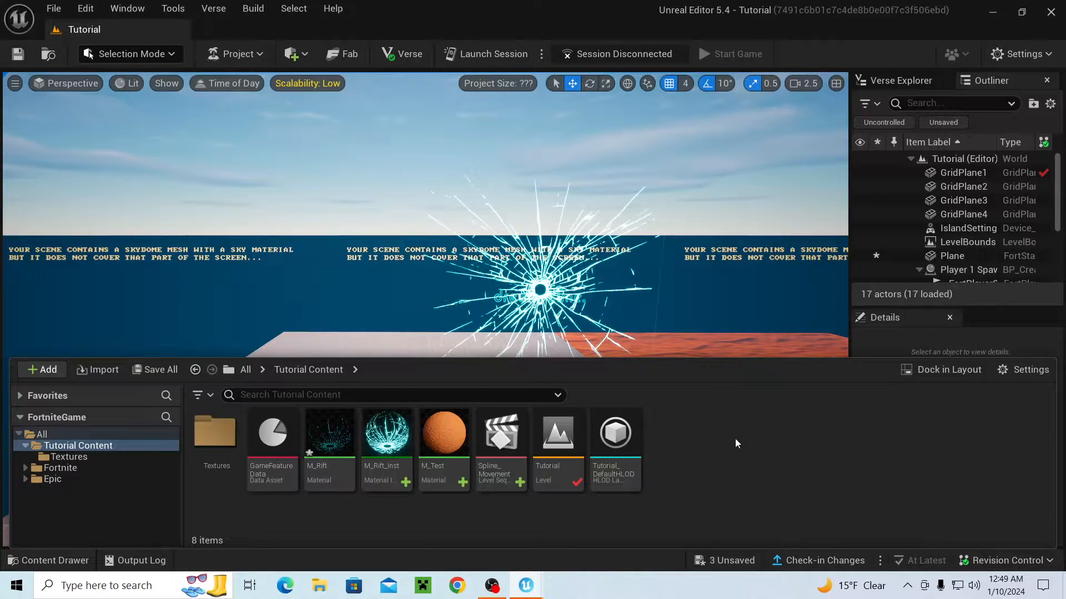
right_click(661, 442)
left_click(714, 188)
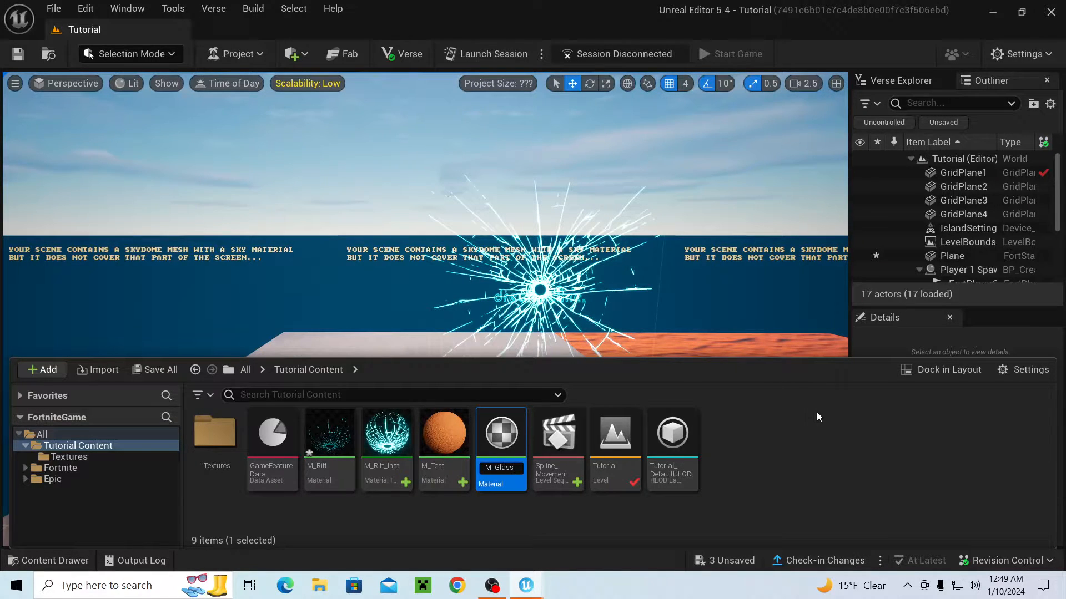
type("M_Glass")
key("Return")
- Open the M_Glass material and set its blend mode to Translucent and its shading model to Thin Translucent
double_click(328, 432)
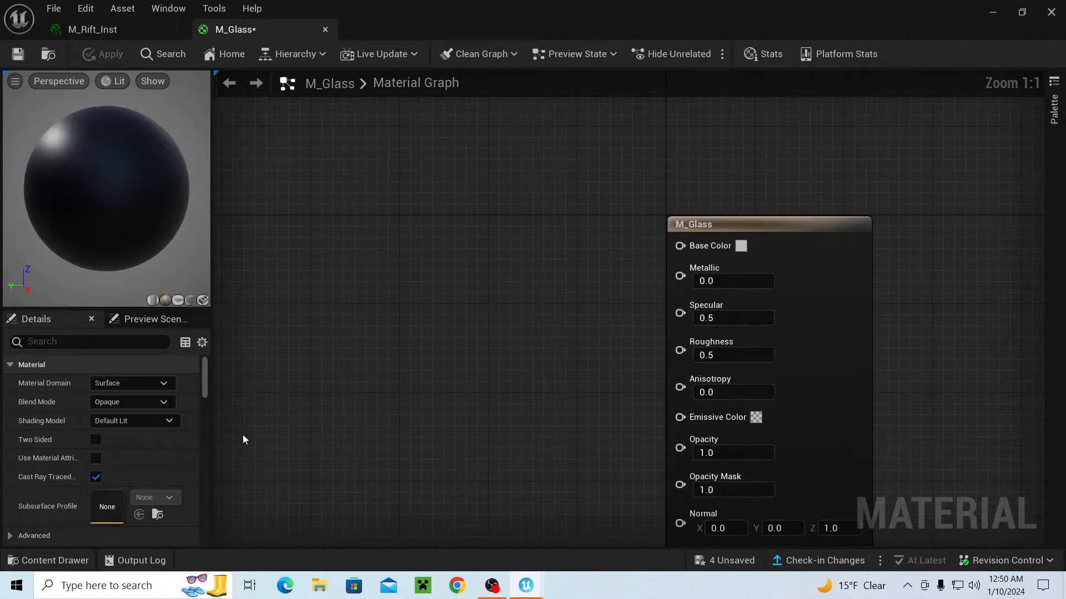
left_click(141, 399)
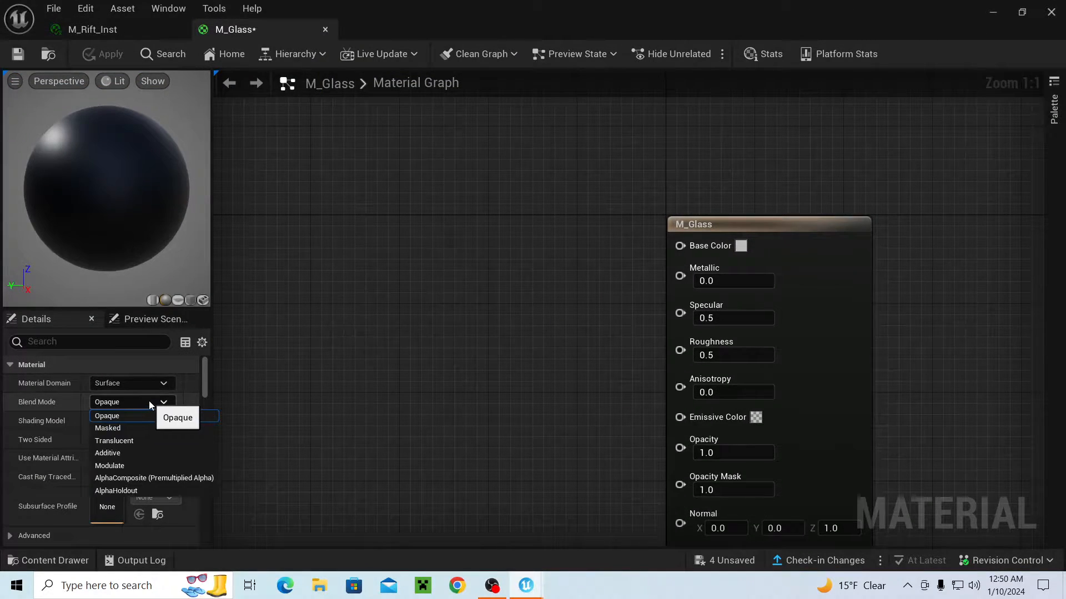
left_click(191, 442)
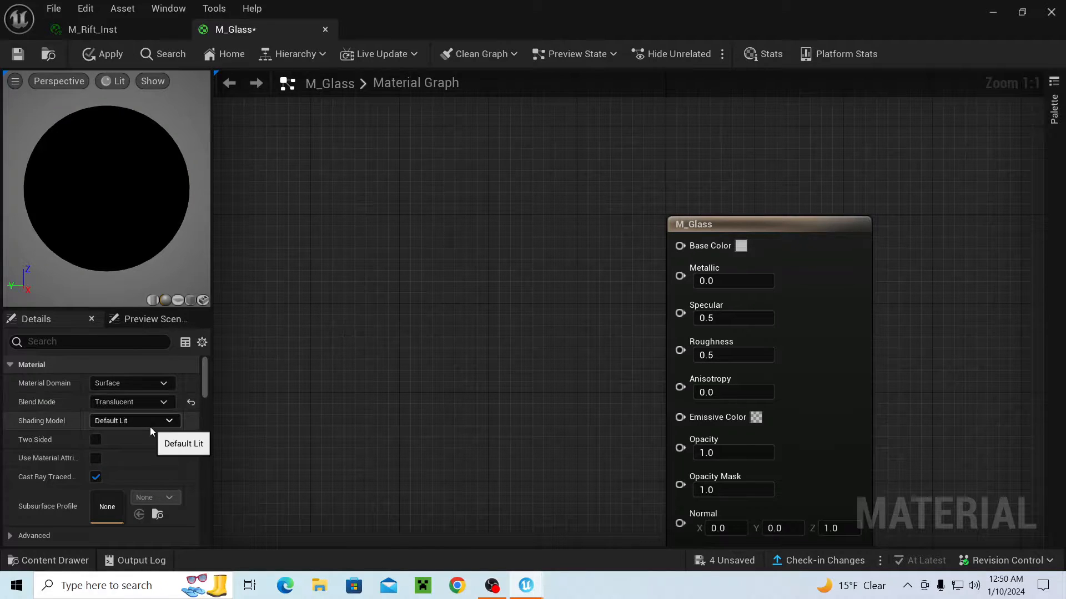
left_click(150, 425)
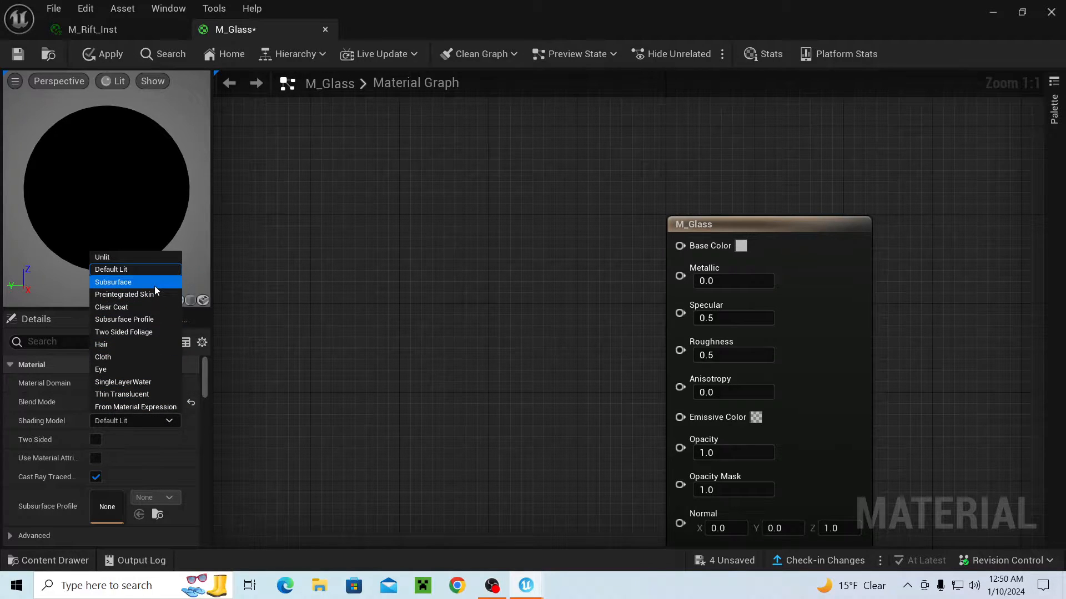
left_click(132, 395)
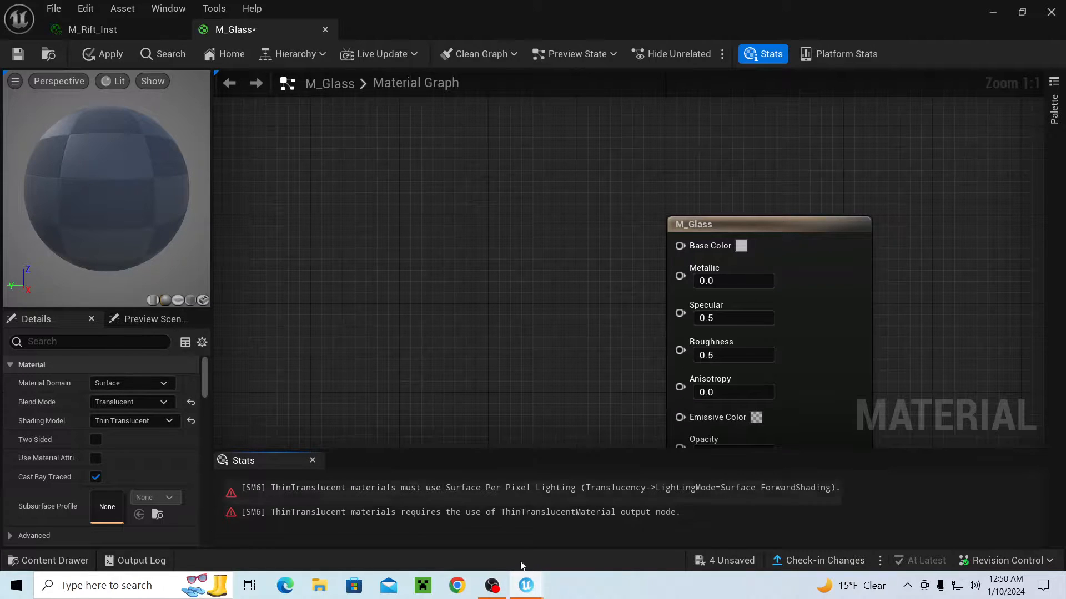
- Set the M_Glass material's translucency lighting mode to Surface ForwardShading
scroll(39, 481, "down", 3)
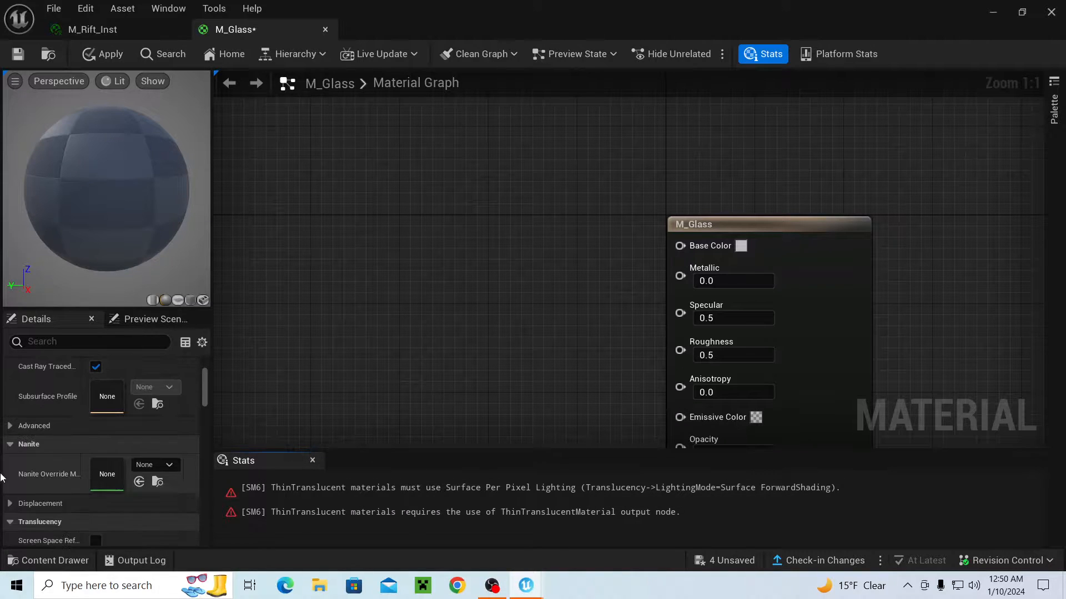
scroll(25, 477, "down", 3)
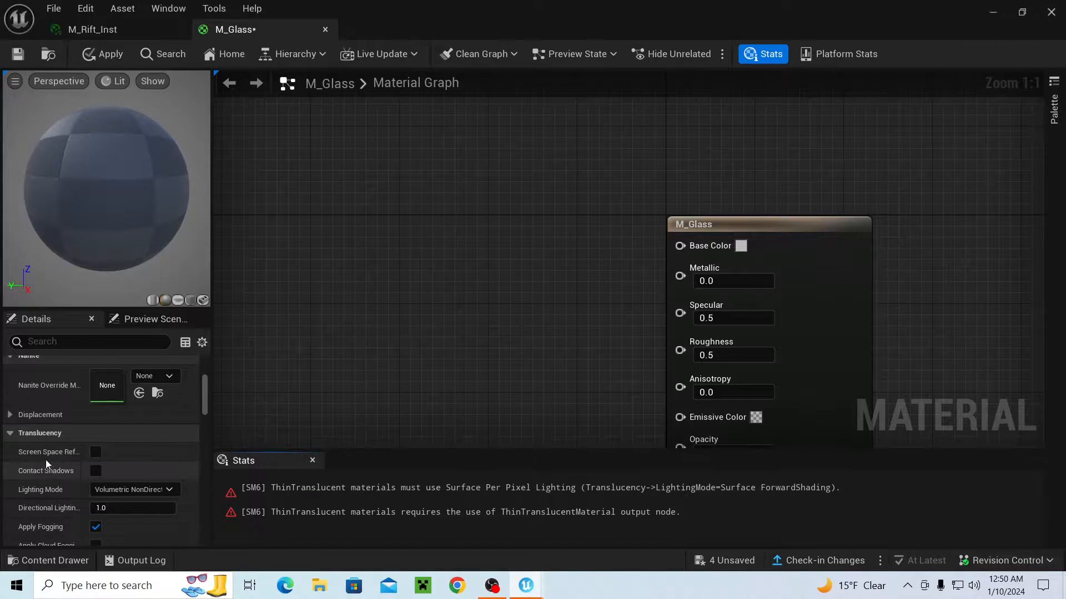
scroll(39, 447, "down", 1)
left_click(127, 467)
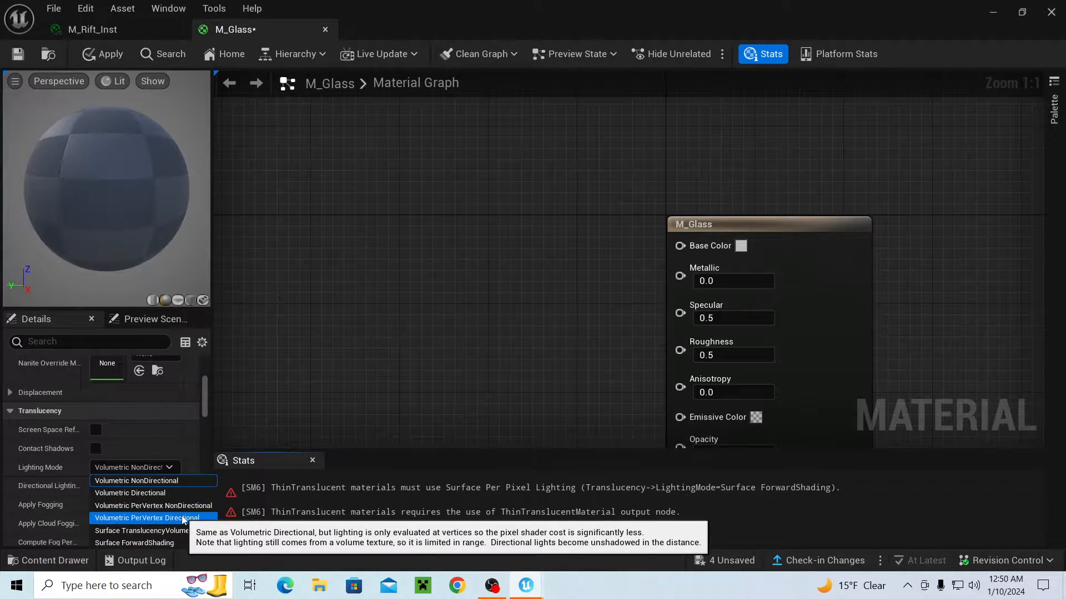
left_click(197, 545)
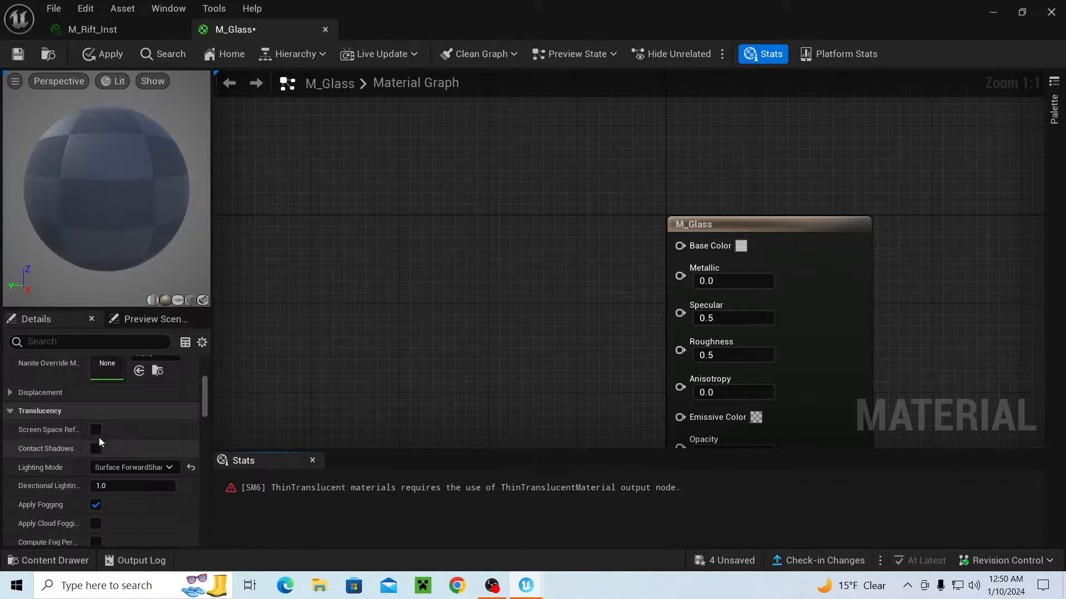
- Add a vector parameter named Color to the material graph and place it up and away from the M_Glass node
scroll(97, 443, "up", 6)
right_click_drag(369, 357, 377, 444)
right_click_drag(478, 329, 444, 247)
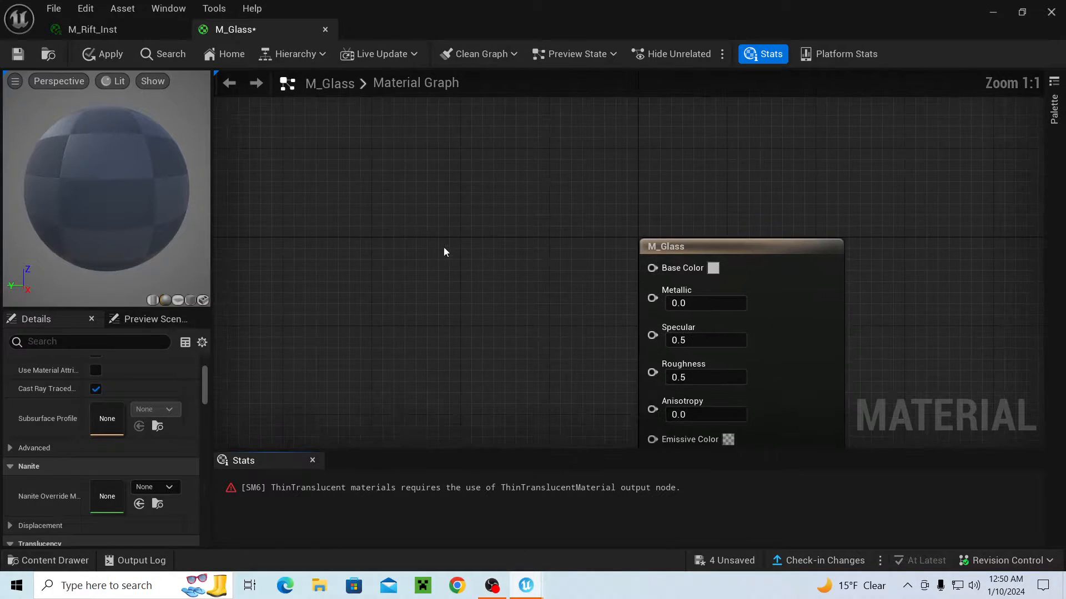
right_click_drag(437, 199, 529, 324)
right_click(478, 233)
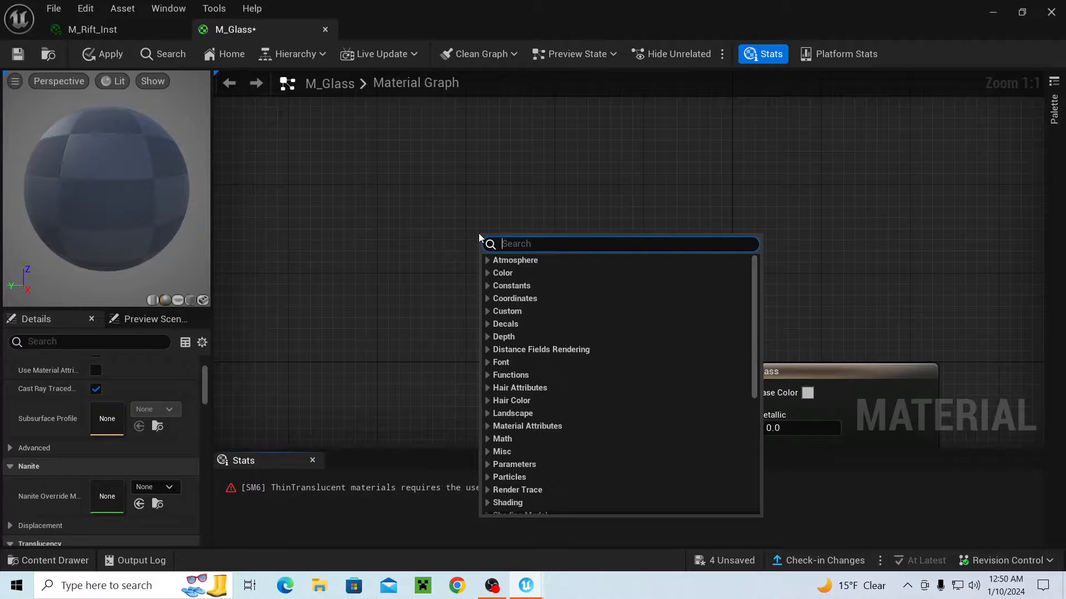
type("param")
key("Return")
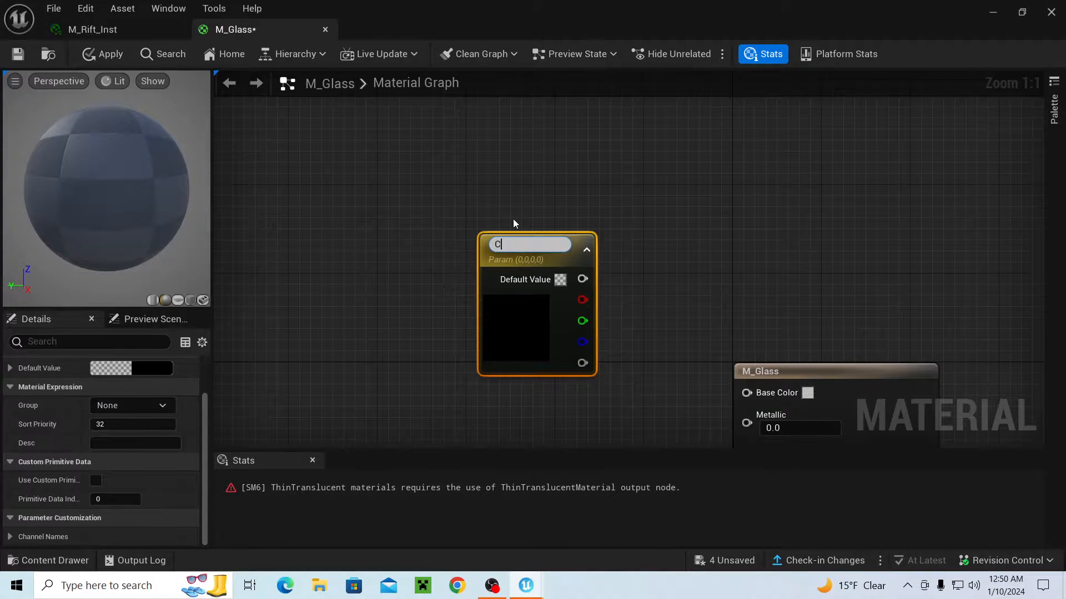
type("Color")
key("Return")
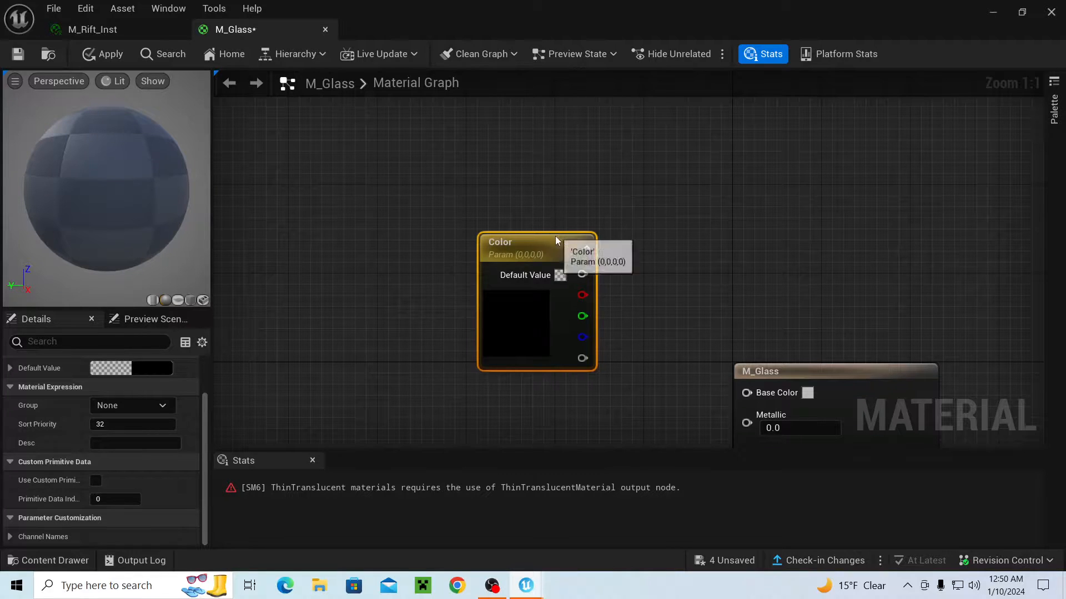
left_click_drag(556, 238, 455, 152)
left_click(550, 189)
- Add a Thin Translucent Material output node and connect the Color parameter to its TransmittanceColor input
right_click_drag(551, 189, 504, 248)
right_click(517, 239)
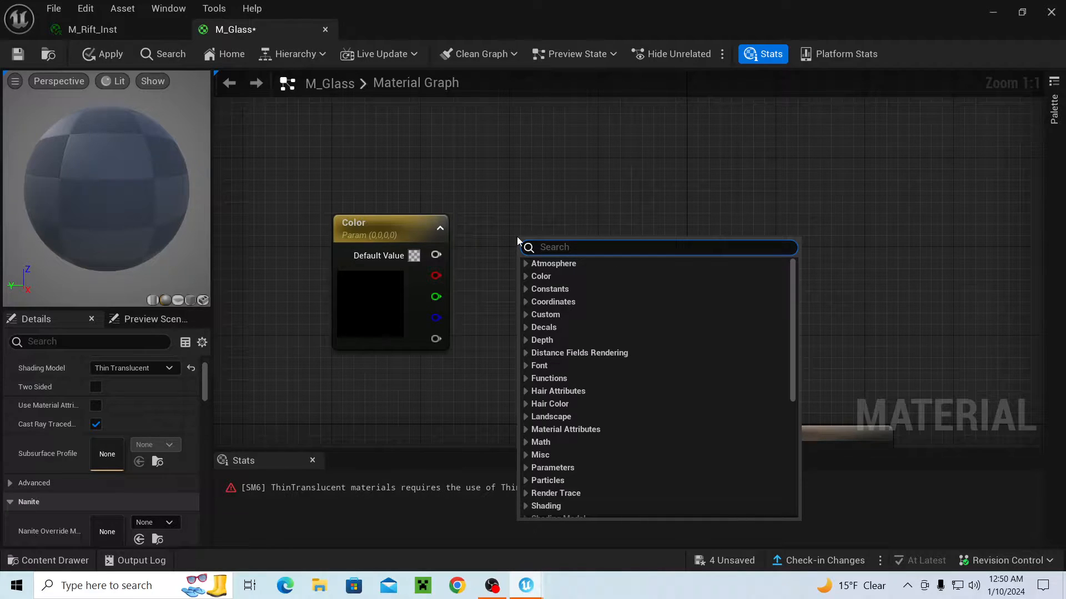
type("thin")
key("Return")
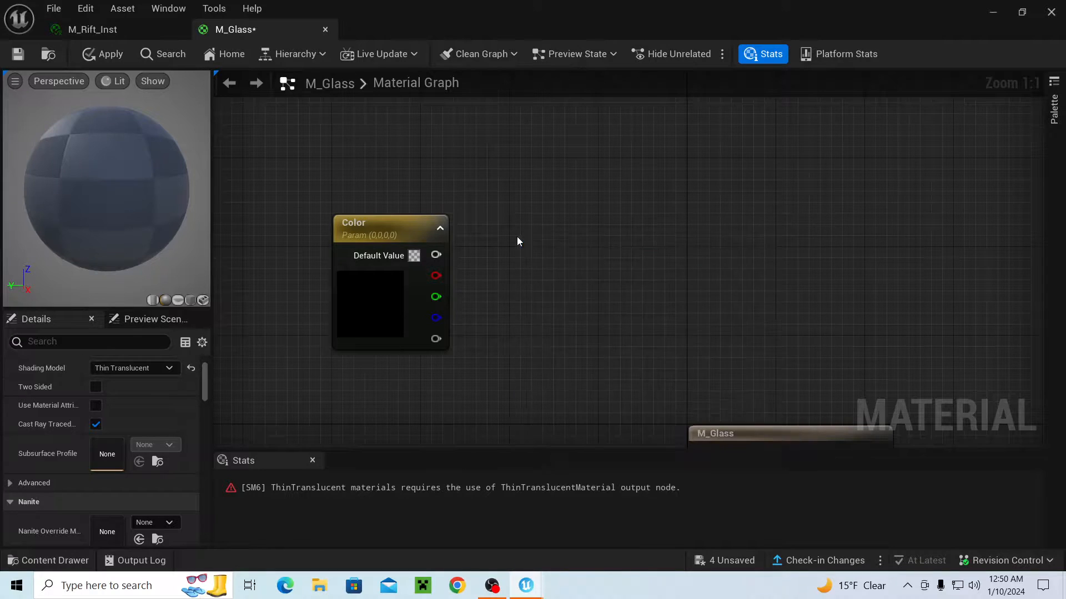
left_click_drag(437, 255, 544, 272)
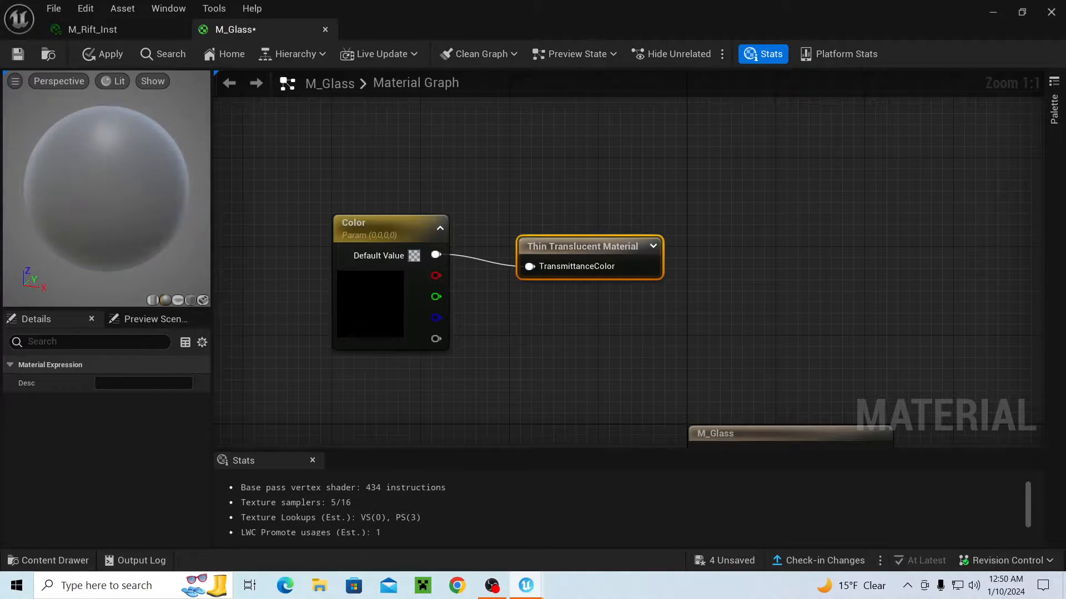
- Assign the M_Glass material to the sphere in the Tutorial level and view the sphere up close
right_click_drag(283, 249, 223, 185)
left_click(1005, 18)
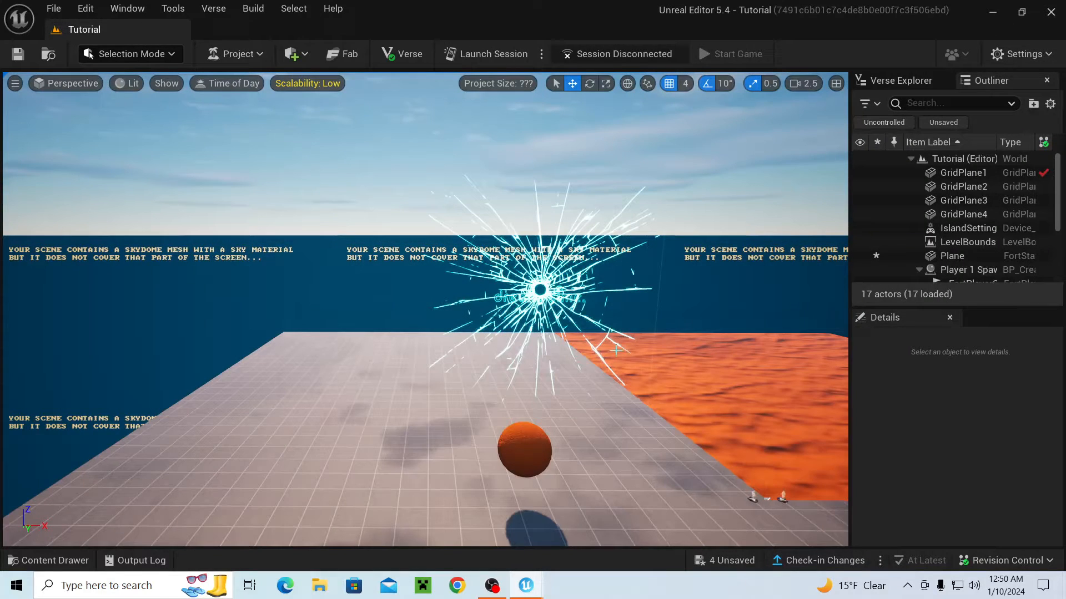
left_click(547, 444)
left_click(992, 488)
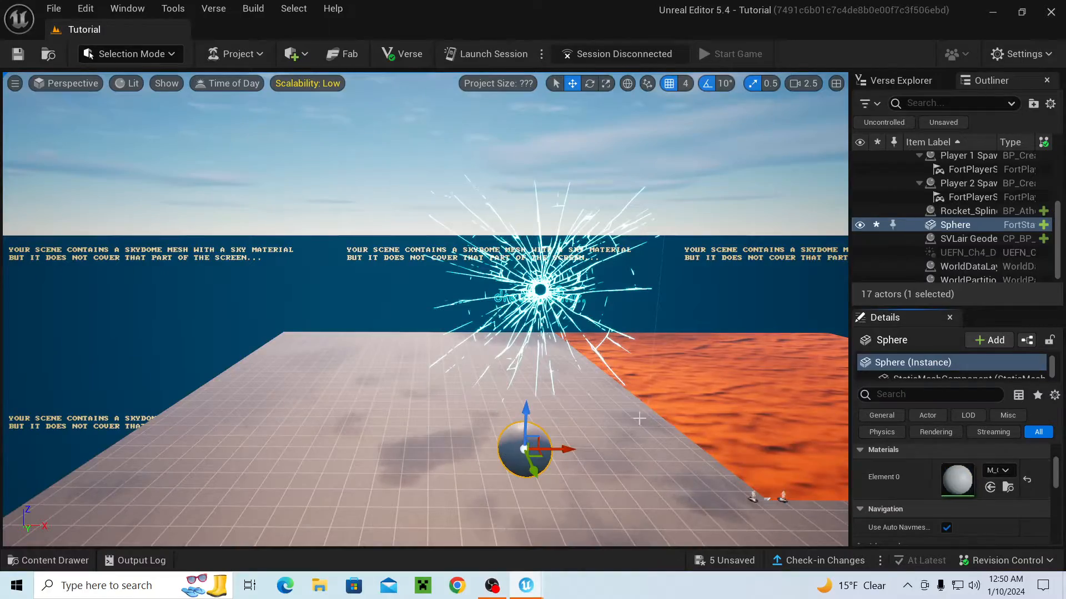
key("f")
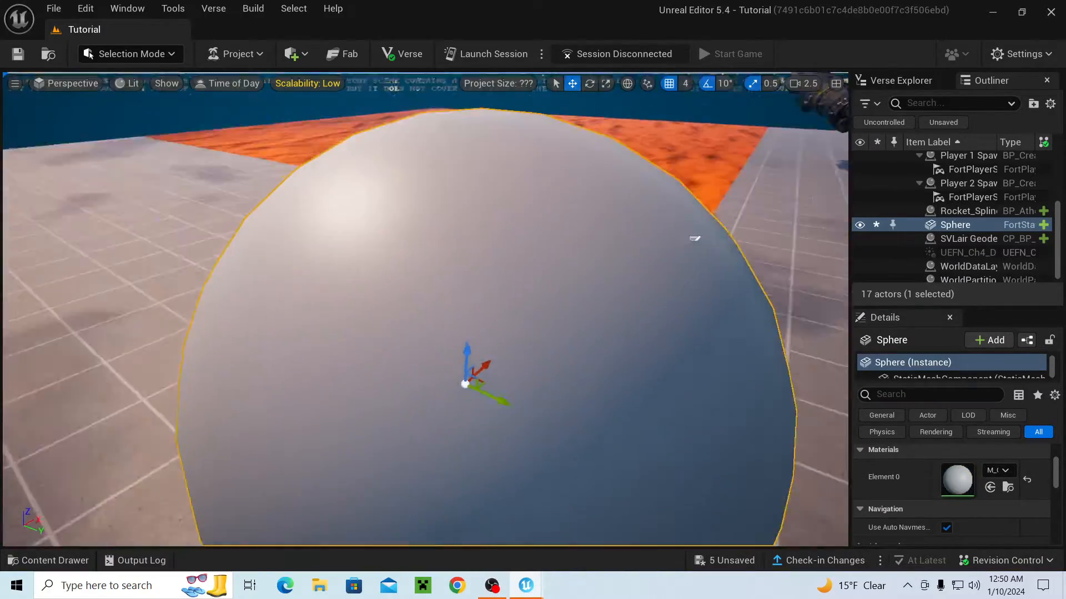
key("s")
right_click_drag(314, 472, 466, 480)
key("a")
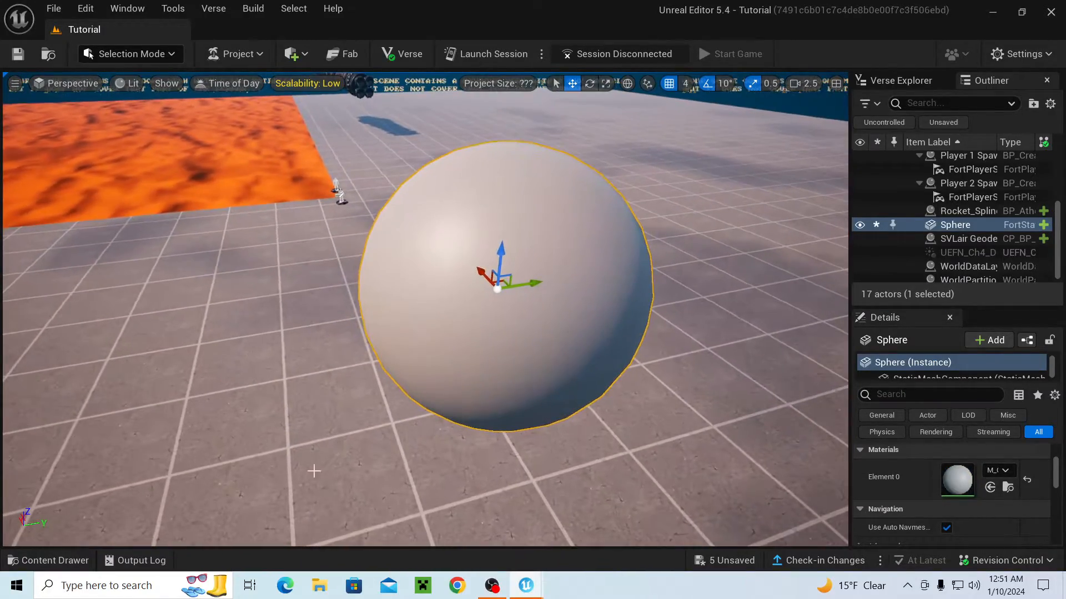
- Reopen M_Glass and set the Color parameter's default value to light blue (0.115, 0.775, 1)
left_click(93, 561)
double_click(328, 444)
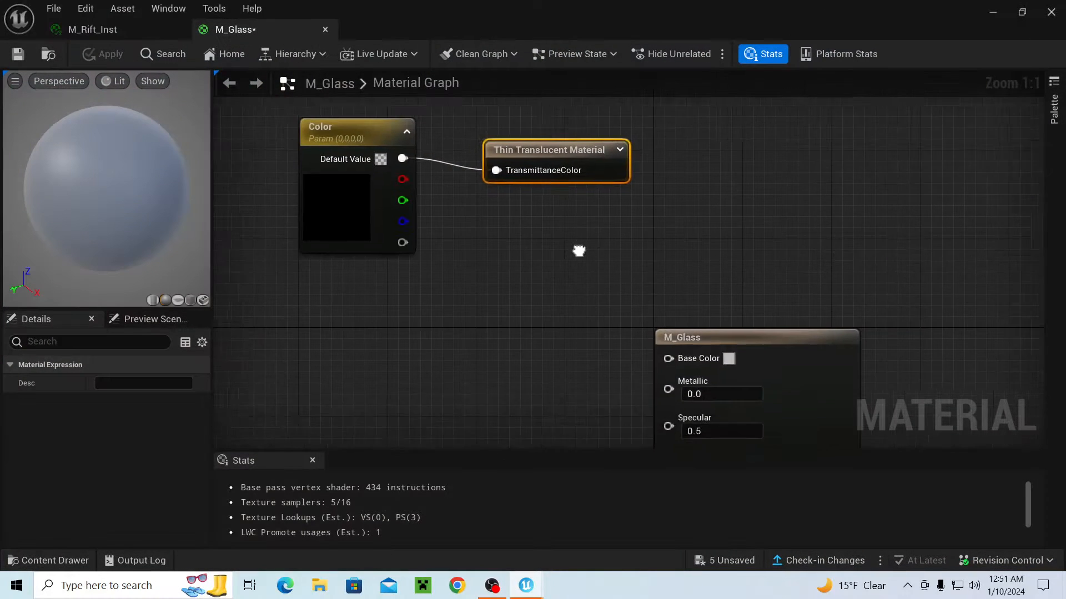
right_click_drag(579, 251, 623, 238)
left_click(548, 264)
right_click_drag(549, 264, 550, 364)
scroll(539, 314, "up", 1)
right_click_drag(539, 315, 620, 356)
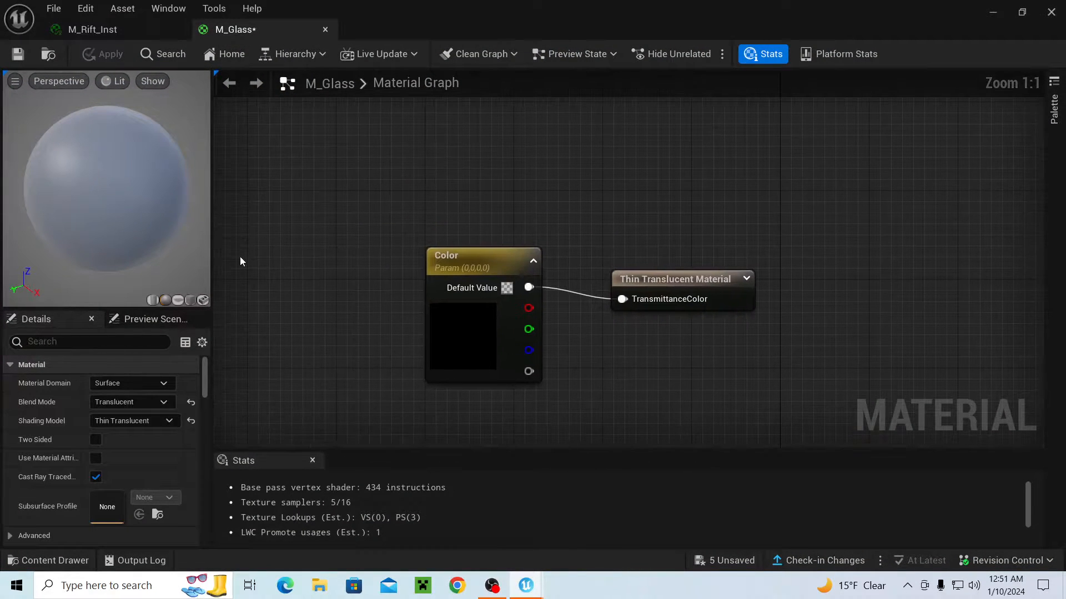
left_click(460, 350)
left_click(124, 423)
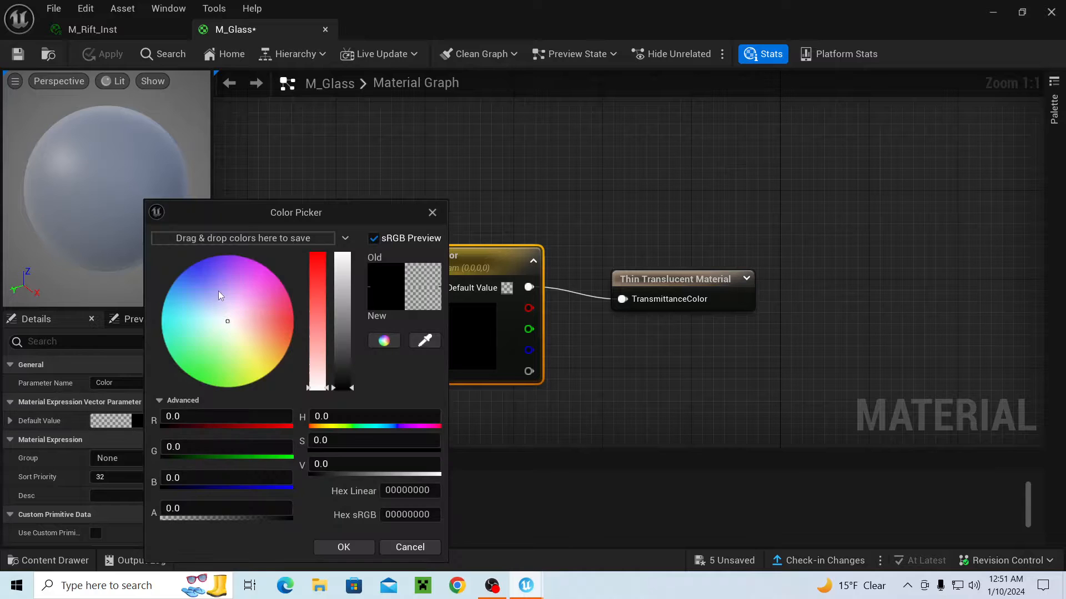
left_click_drag(192, 312, 171, 306)
left_click(344, 547)
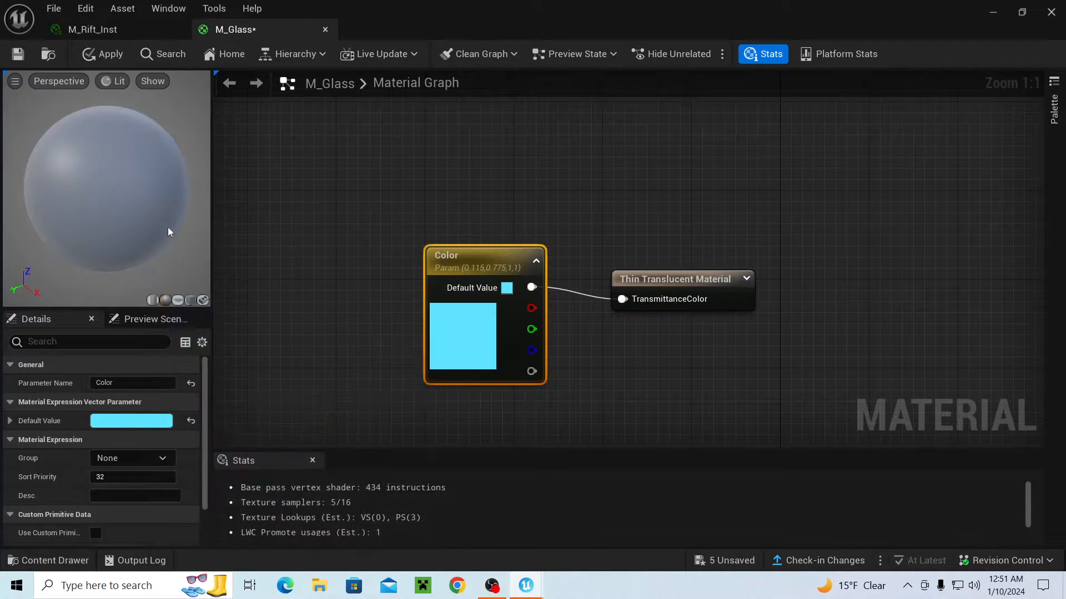
left_click_drag(168, 228, 173, 228)
right_click_drag(659, 406, 512, 246)
left_click(450, 384)
right_click_drag(450, 384, 480, 363)
right_click_drag(387, 361, 417, 388)
right_click_drag(578, 230, 462, 184)
right_click_drag(332, 132, 426, 237)
right_click_drag(461, 333, 569, 321)
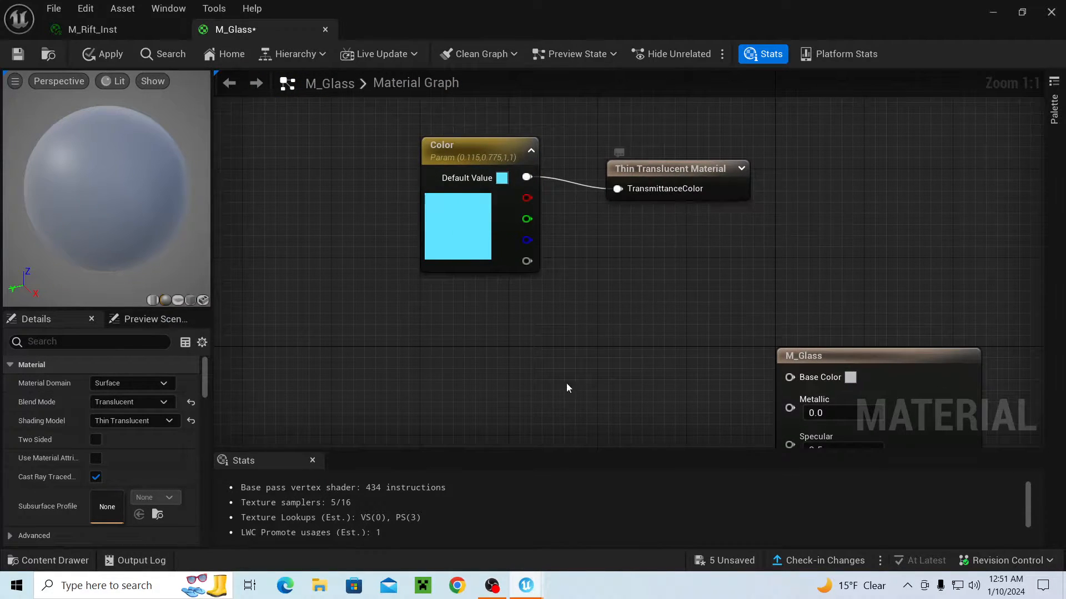
- Add a scalar parameter named O with default value 0.0 and connect it to the material's Opacity input
right_click_drag(566, 387, 335, 168)
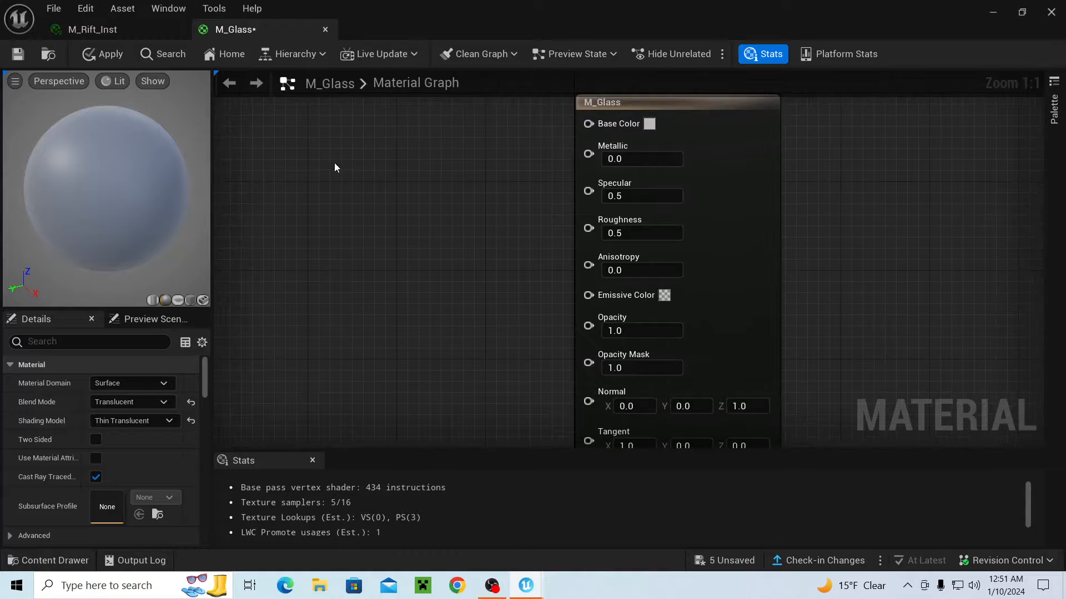
right_click_drag(605, 246, 645, 306)
right_click_drag(695, 402, 662, 283)
right_click(503, 255)
left_click(451, 247)
left_click(451, 250)
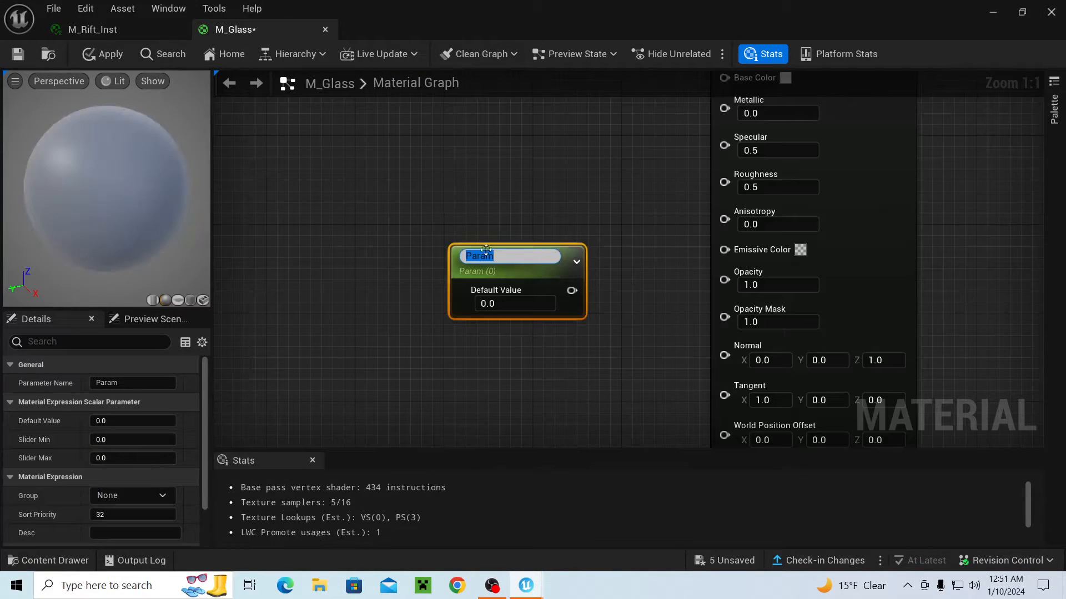
type("O")
key("Return")
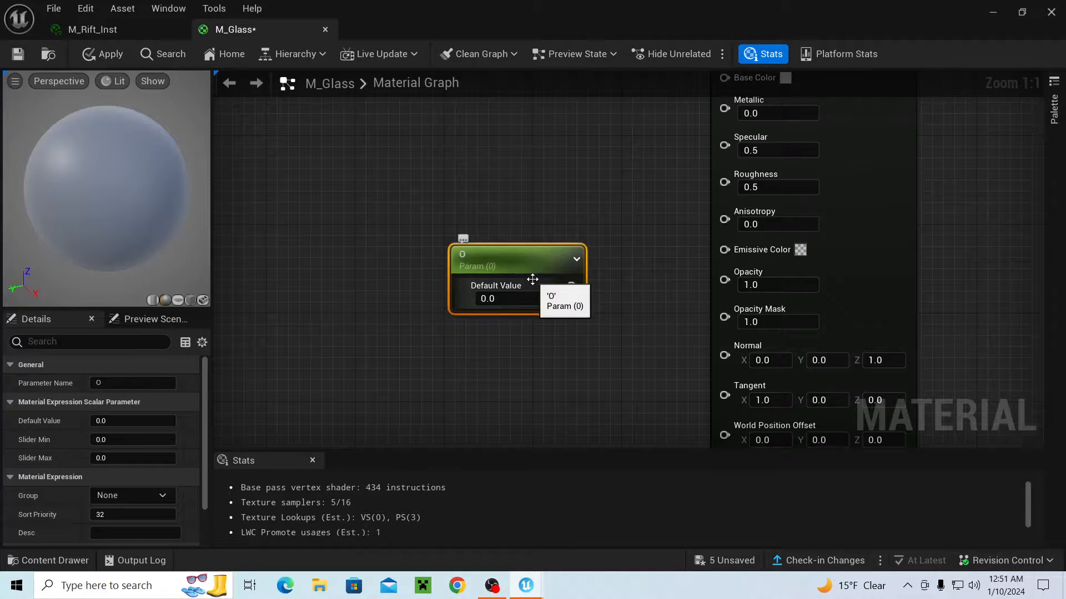
left_click_drag(572, 285, 723, 279)
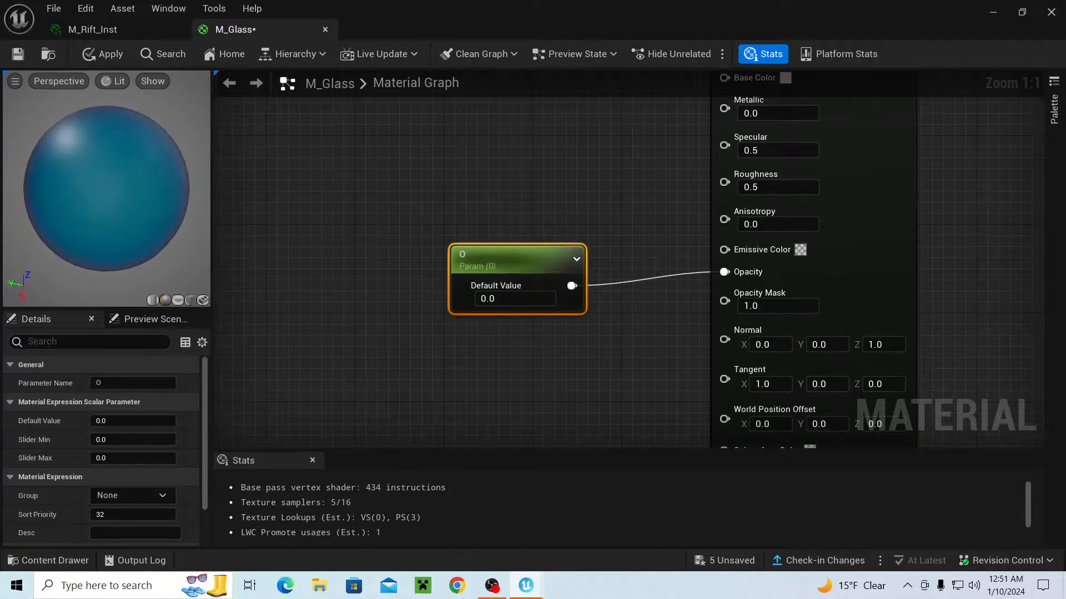
- Apply the M_Glass changes and view the glass sphere in the level
left_click(102, 55)
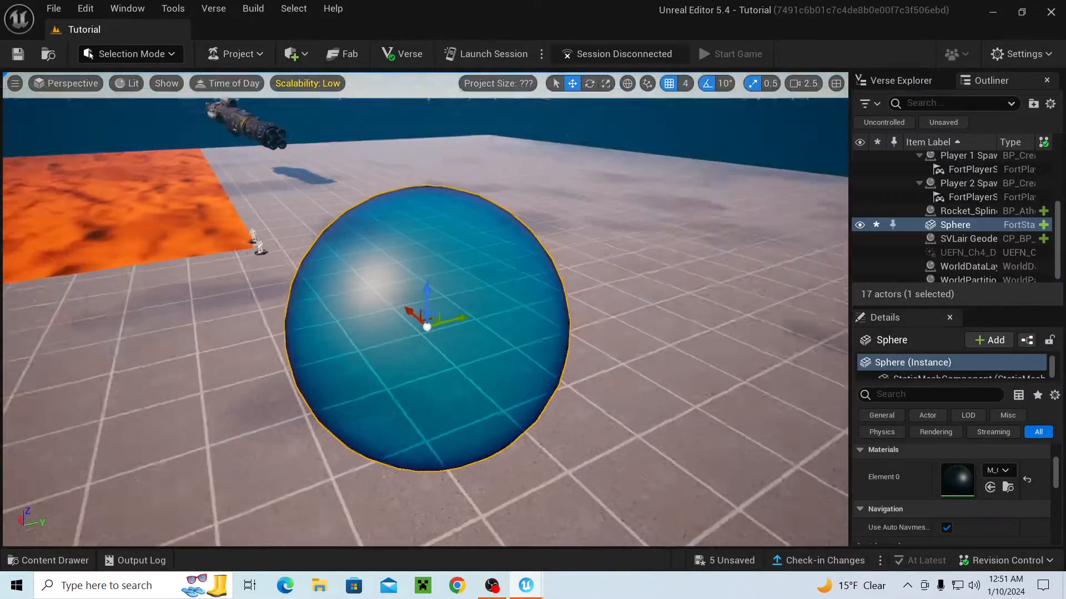
right_click_drag(425, 309, 649, 184)
scroll(543, 285, "down", 1)
scroll(543, 286, "down", 1)
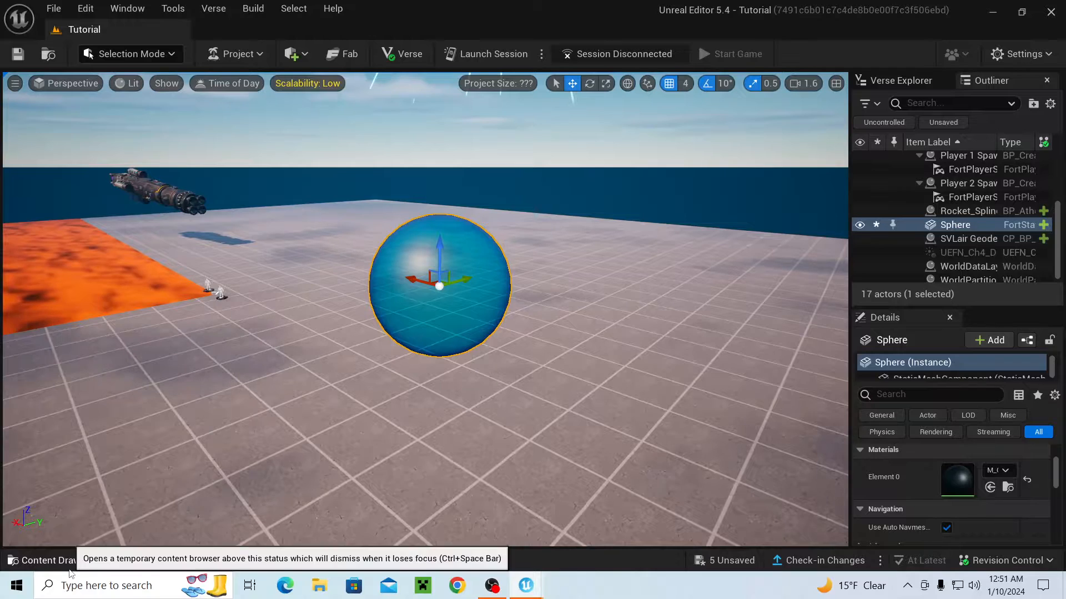
- Reopen M_Glass and examine how the color, transmittance and opacity nodes are set up in its graph
left_click(54, 560)
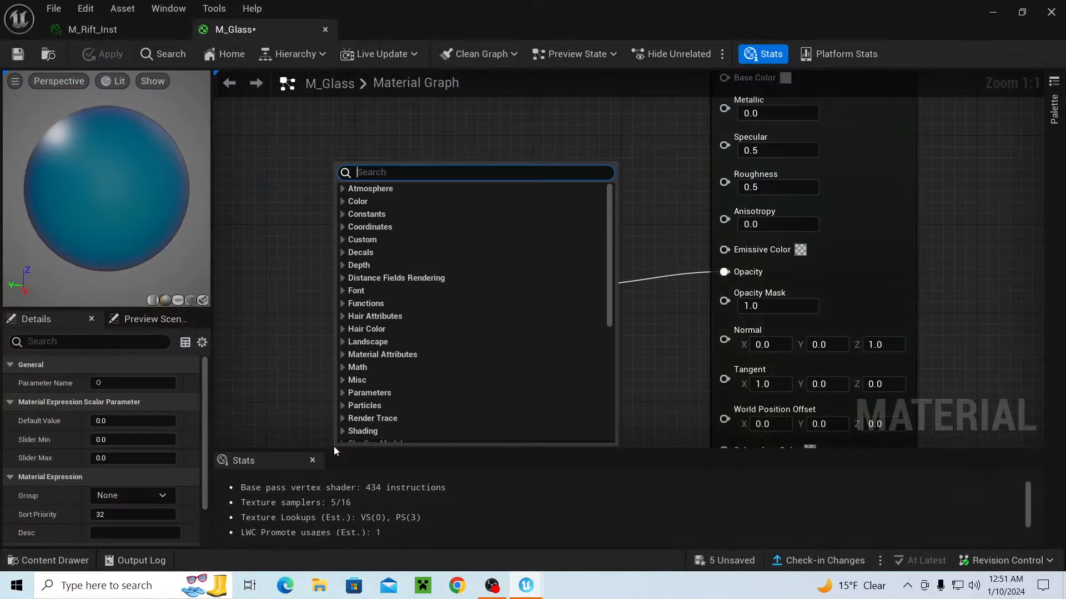
left_click(361, 117)
right_click_drag(361, 117, 435, 272)
scroll(435, 277, "down", 2)
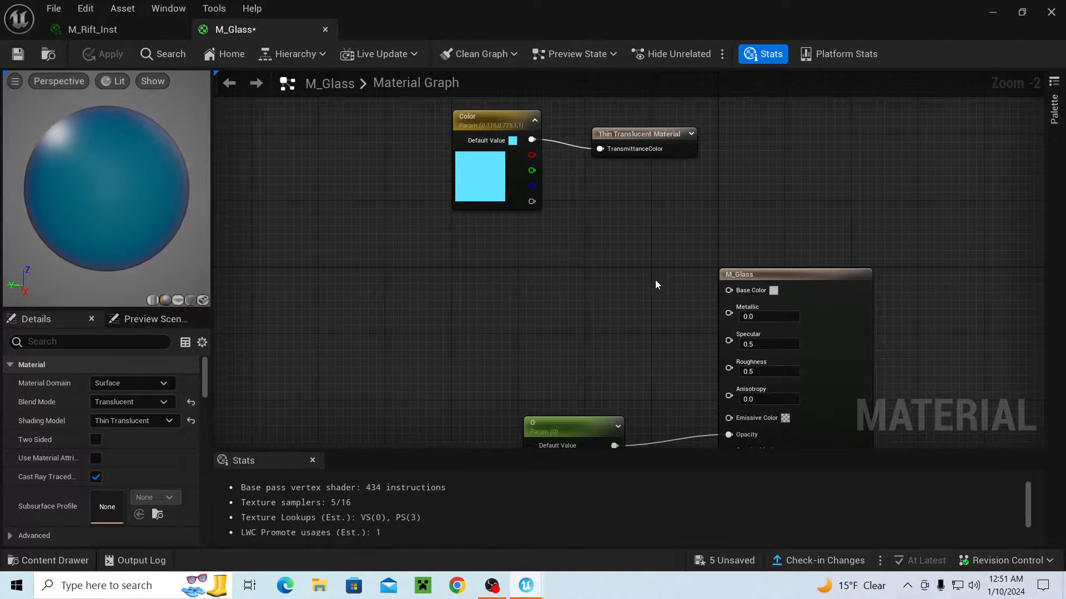
right_click_drag(656, 283, 613, 256)
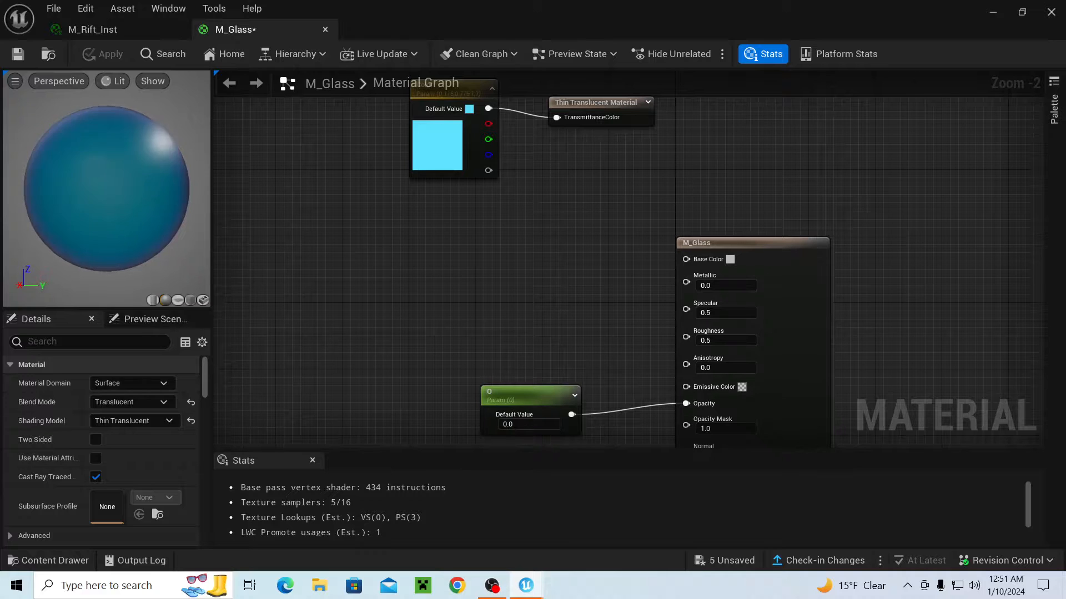
scroll(552, 316, "up", 3)
right_click_drag(581, 348, 483, 288)
scroll(453, 281, "down", 1)
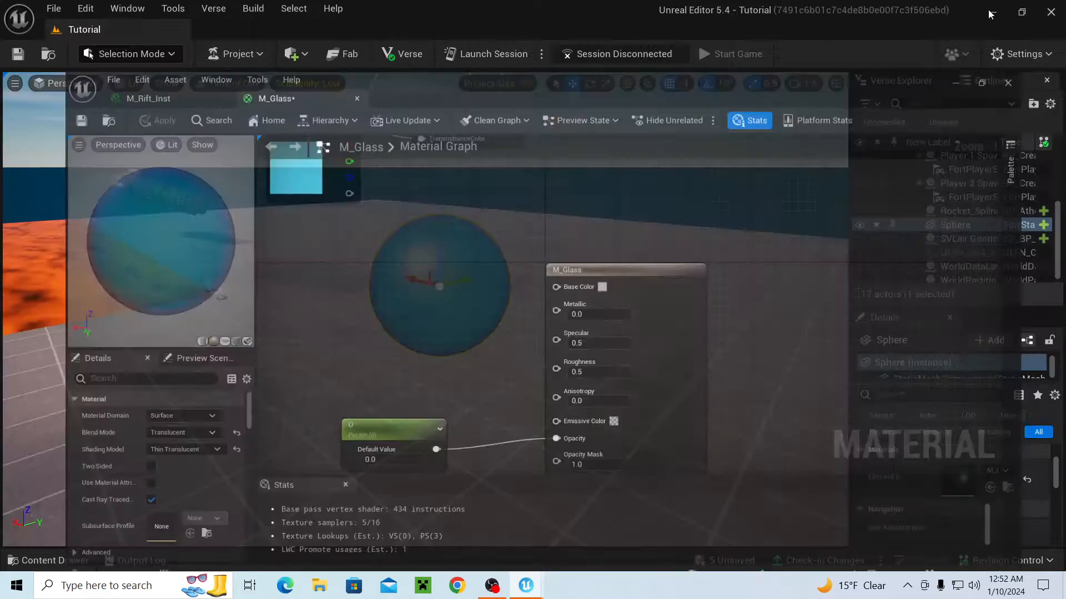
- Return to the level and scale the glass sphere up uniformly
left_click(992, 12)
key("w")
right_click_drag(438, 299, 614, 229)
key("s")
key("e")
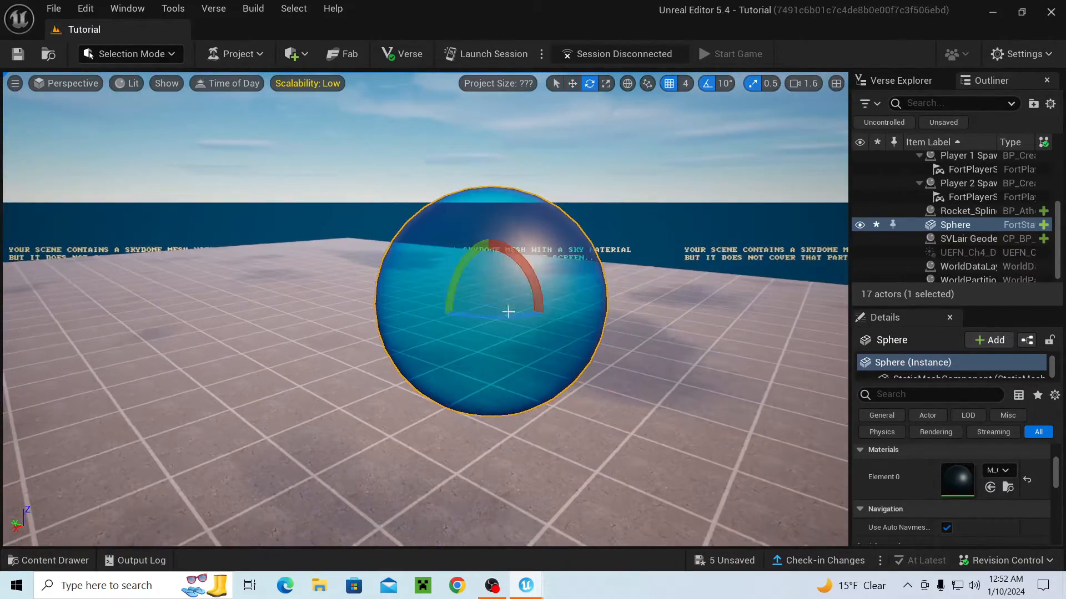
key("r")
left_click_drag(486, 302, 507, 281)
right_click_drag(457, 326, 440, 350)
key("s")
key("w")
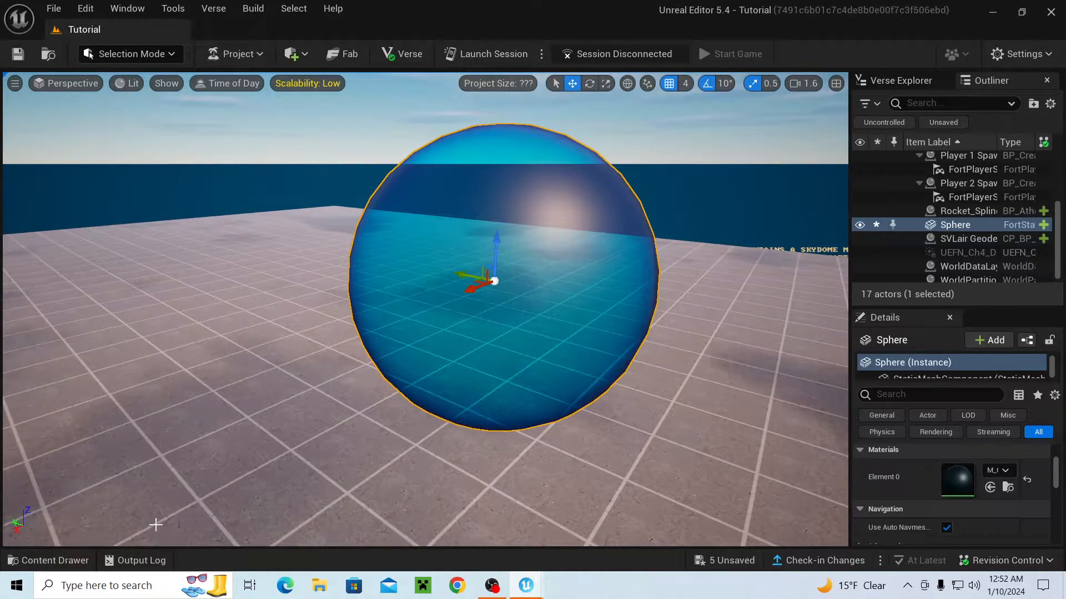
- Create a material instance from M_Glass in the Tutorial Content folder and open it for editing
left_click(56, 560)
right_click(320, 444)
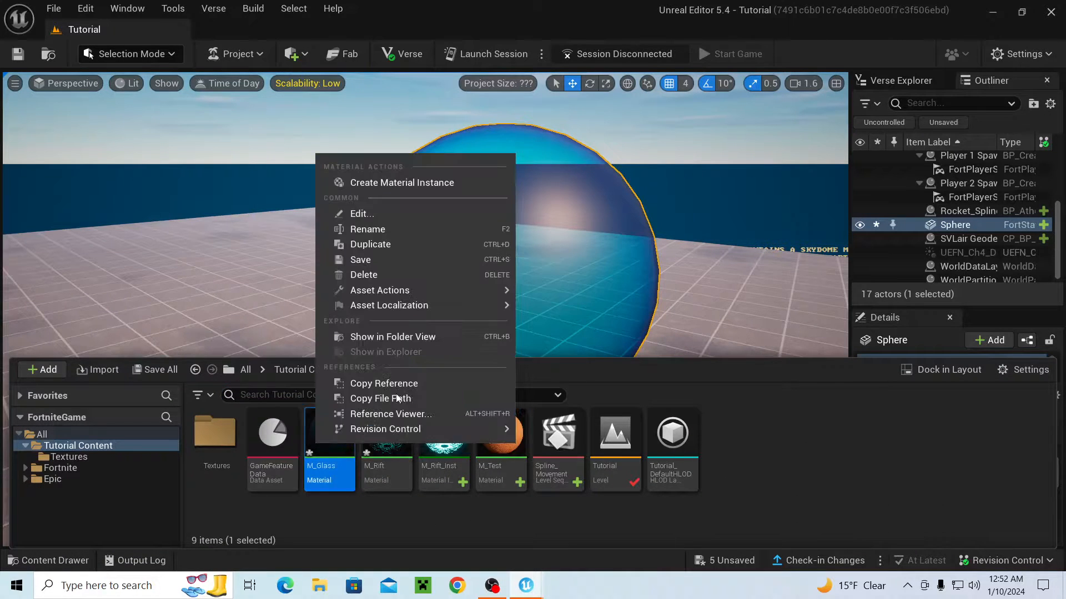
left_click(382, 185)
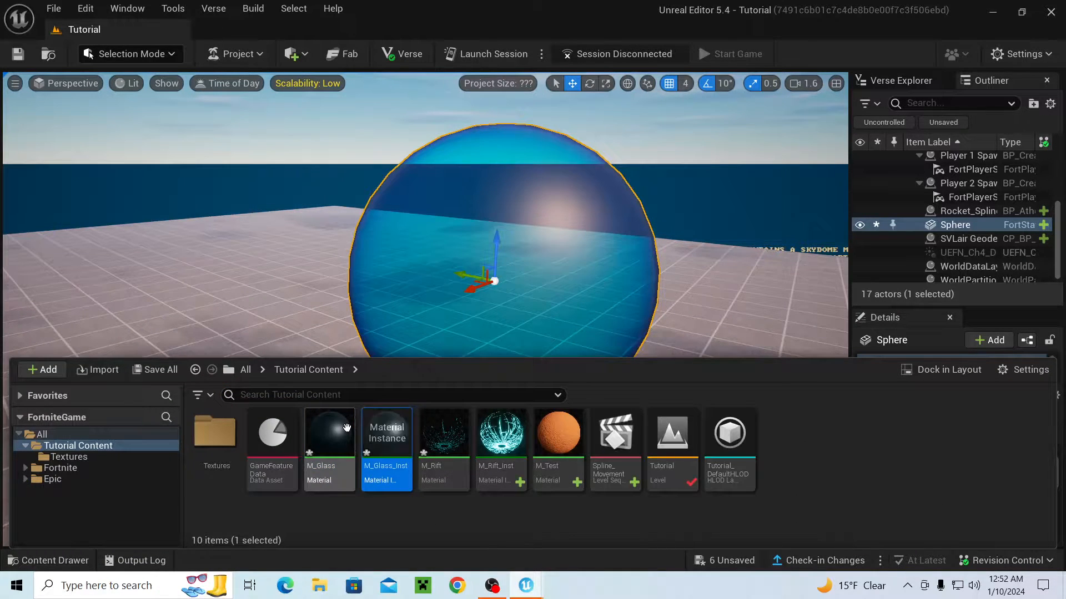
double_click(383, 430)
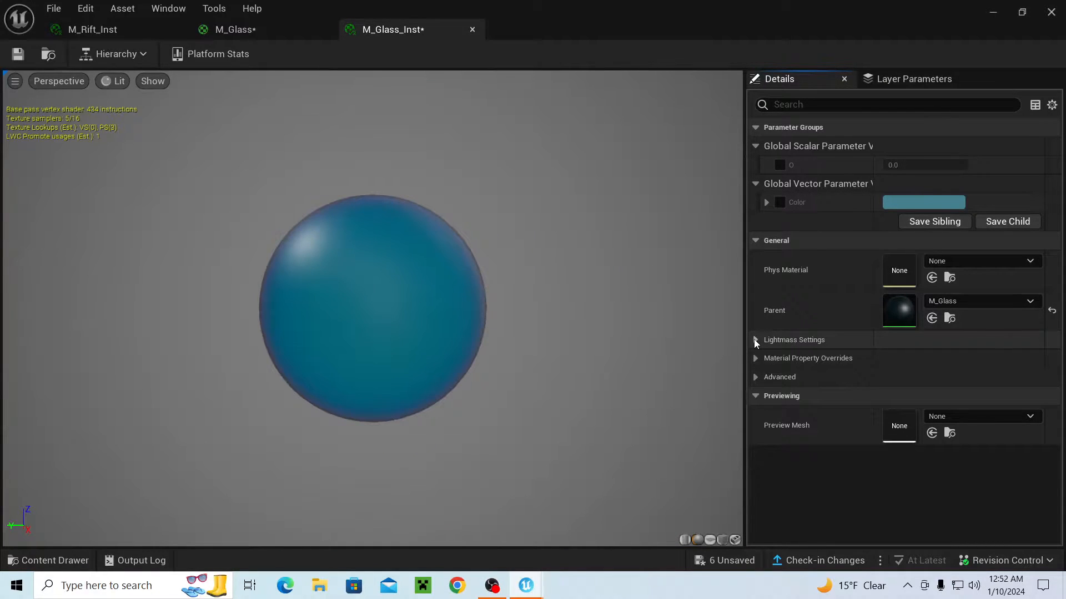
- Override the Two Sided material property on M_Glass_Inst and enable it, checking the preview sphere from another angle
left_click(755, 359)
scroll(777, 362, "down", 2)
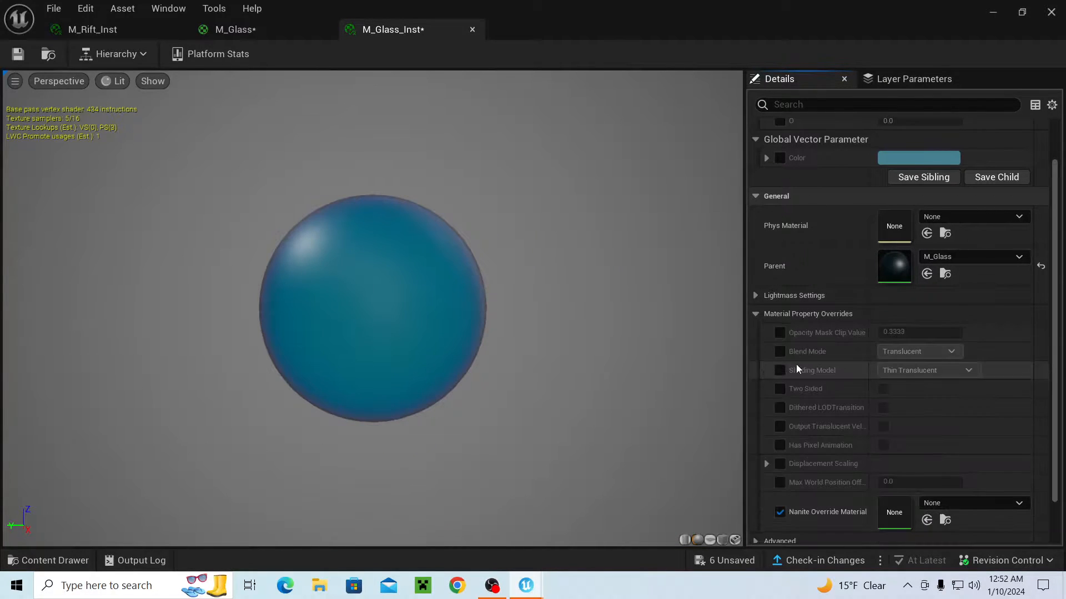
left_click(780, 389)
left_click(883, 388)
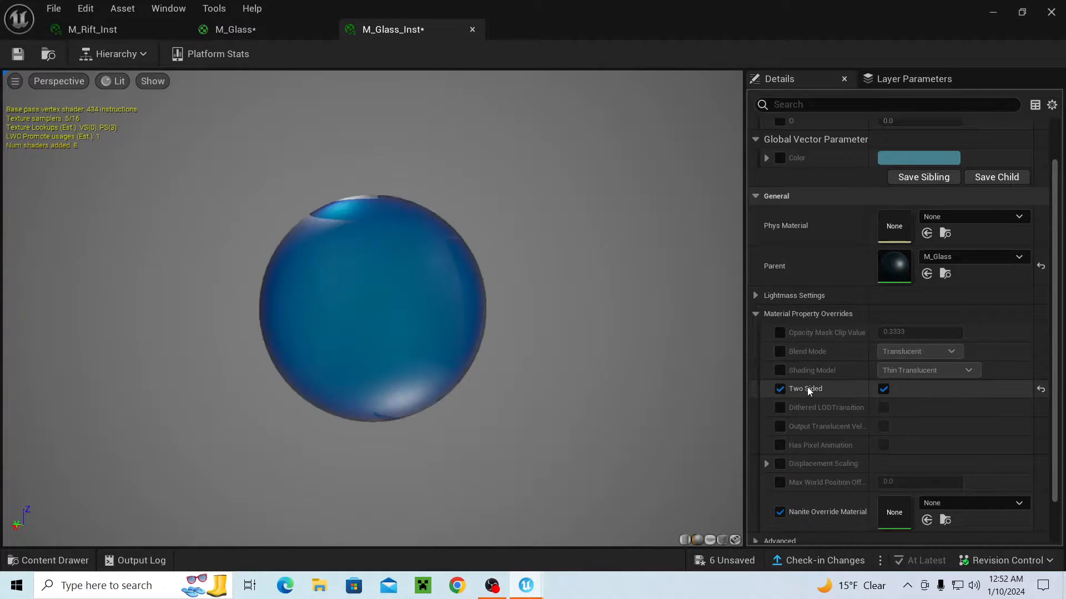
scroll(399, 300, "down", 1)
left_click_drag(400, 300, 233, 300)
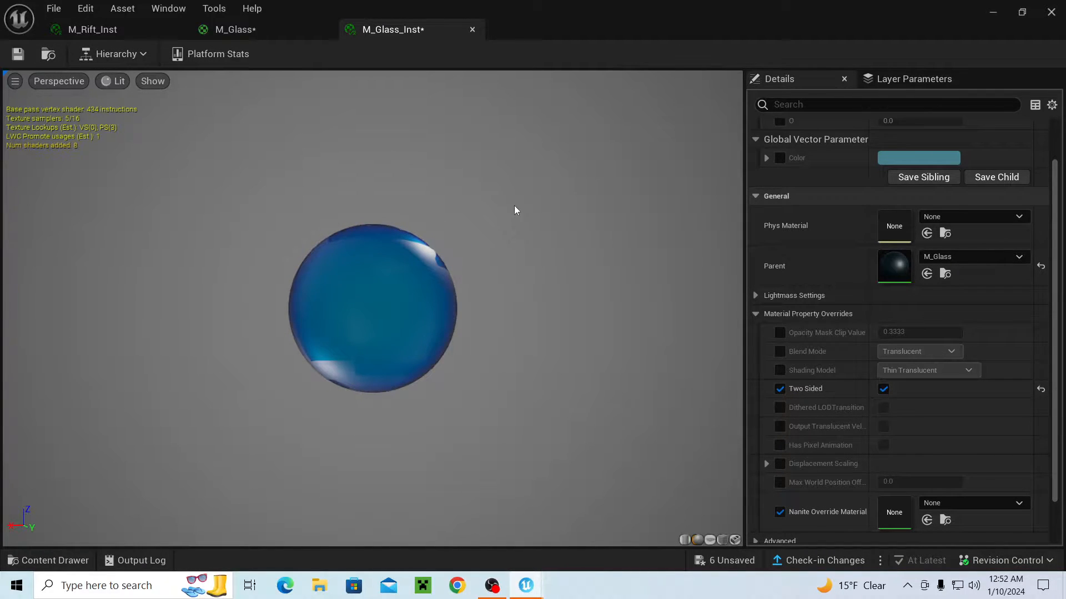
- Return to the level and assign M_Glass_Inst as the sphere's Element 0 material
left_click(992, 7)
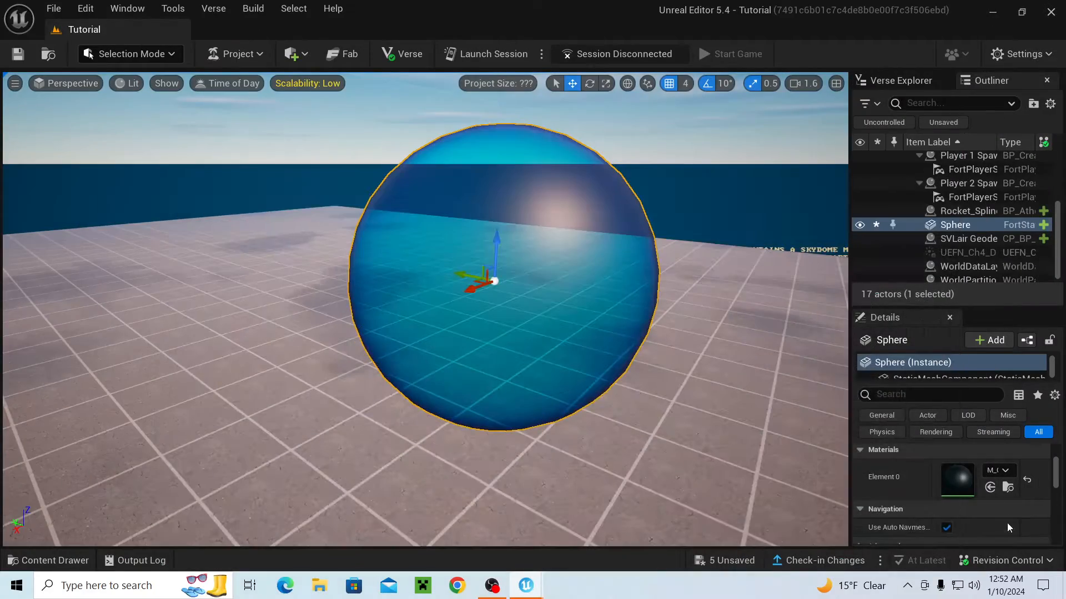
left_click(989, 488)
- Examine the two-sided glass sphere in the level from several sides and distances
right_click_drag(666, 361, 141, 268)
key("w")
key("s")
key("w")
key("s")
key("w")
key("d")
key("w")
key("d")
key("s")
key("d")
key("w")
key("a")
right_click_drag(515, 349, 515, 350)
key("s")
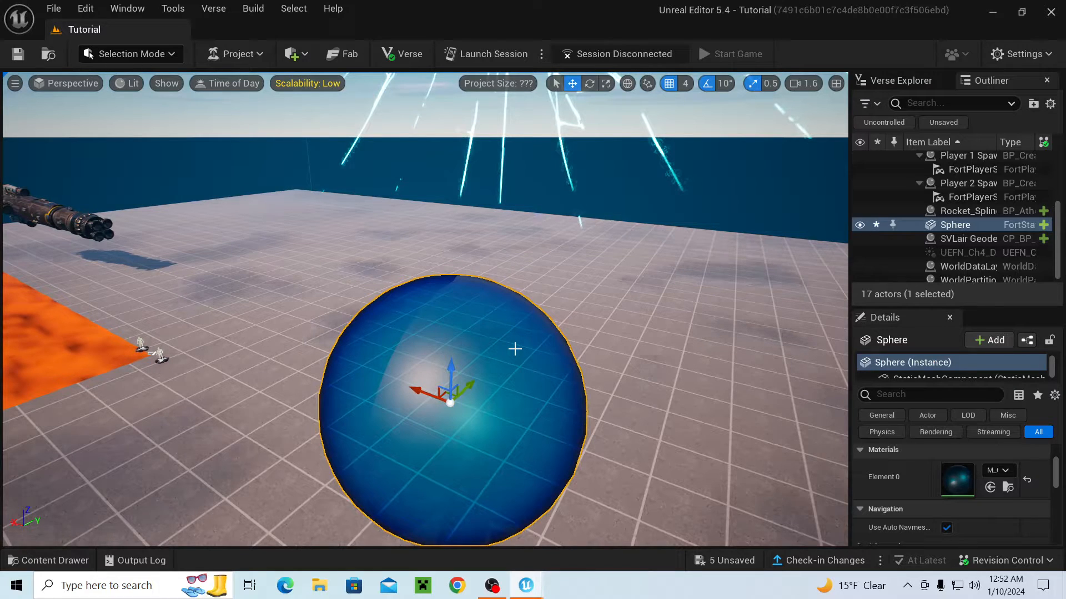
left_click(54, 557)
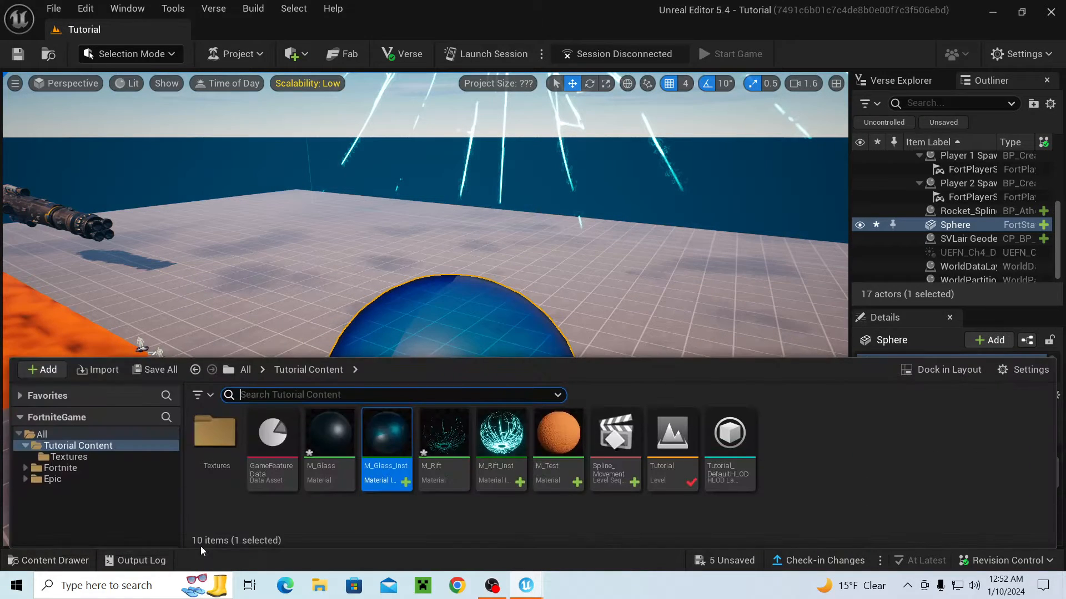
left_click(310, 523)
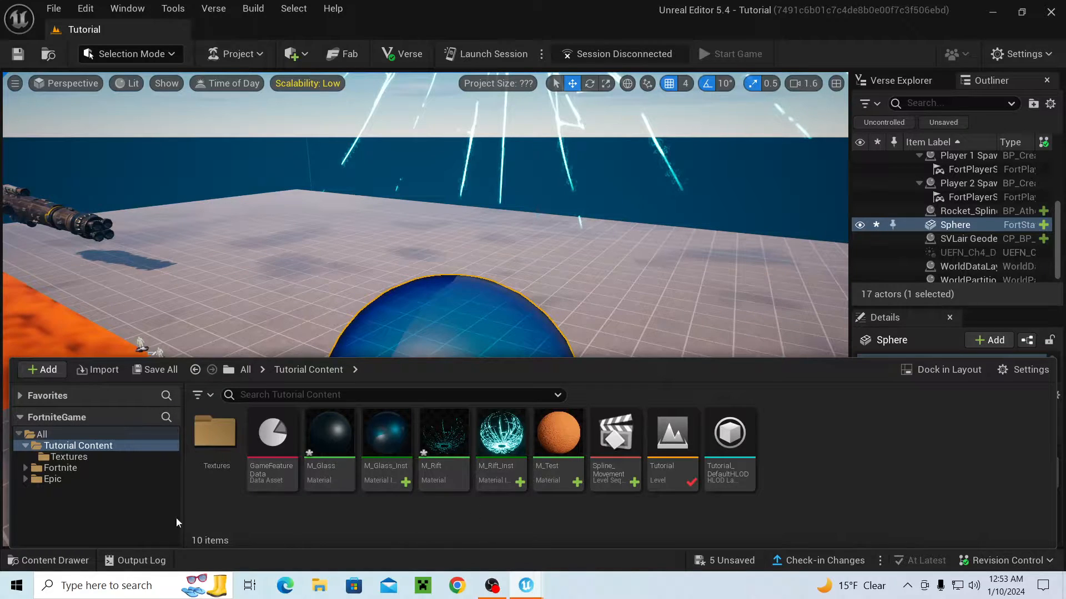
left_click(41, 560)
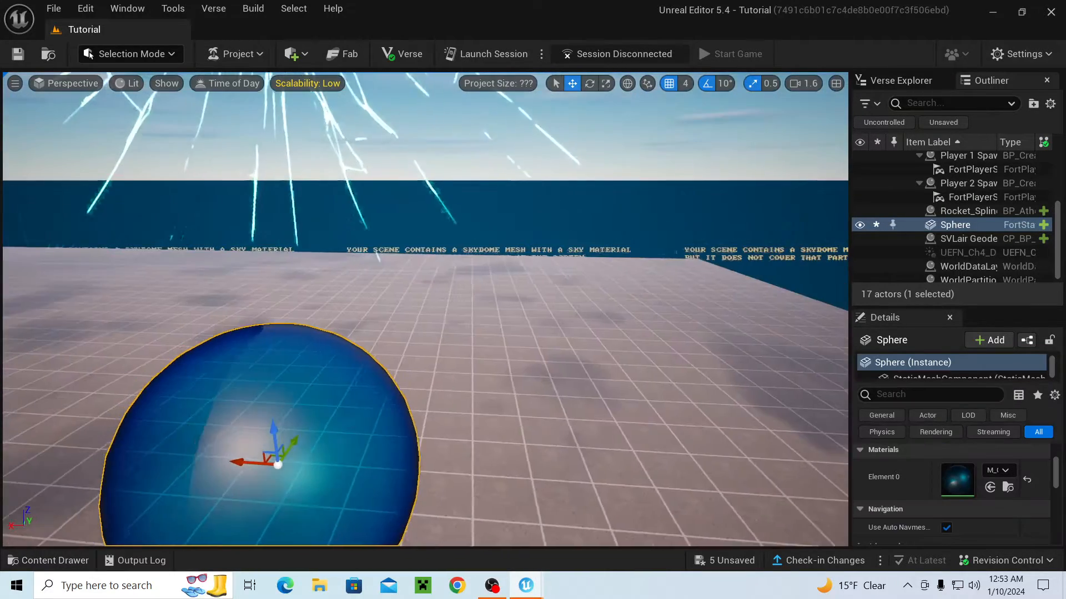
key("s")
mouse_move(275, 499)
right_mouse_down()
mouse_move(222, 502)
mouse_move(236, 528)
mouse_move(276, 499)
right_mouse_up()
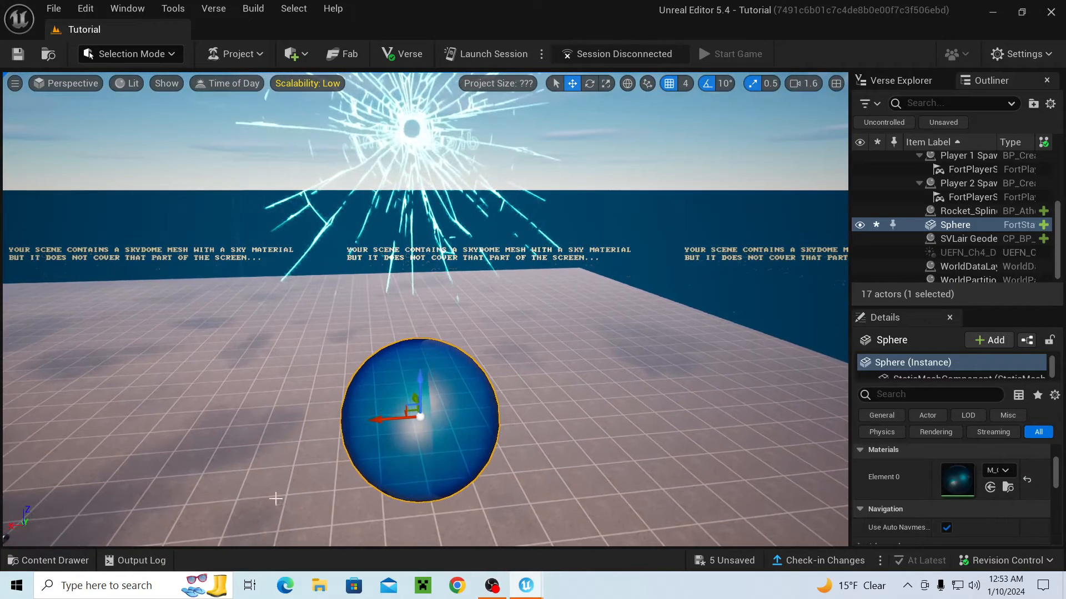
- Create a new material named M_TextureMovement in the Tutorial Content folder and open its material graph
left_click(55, 560)
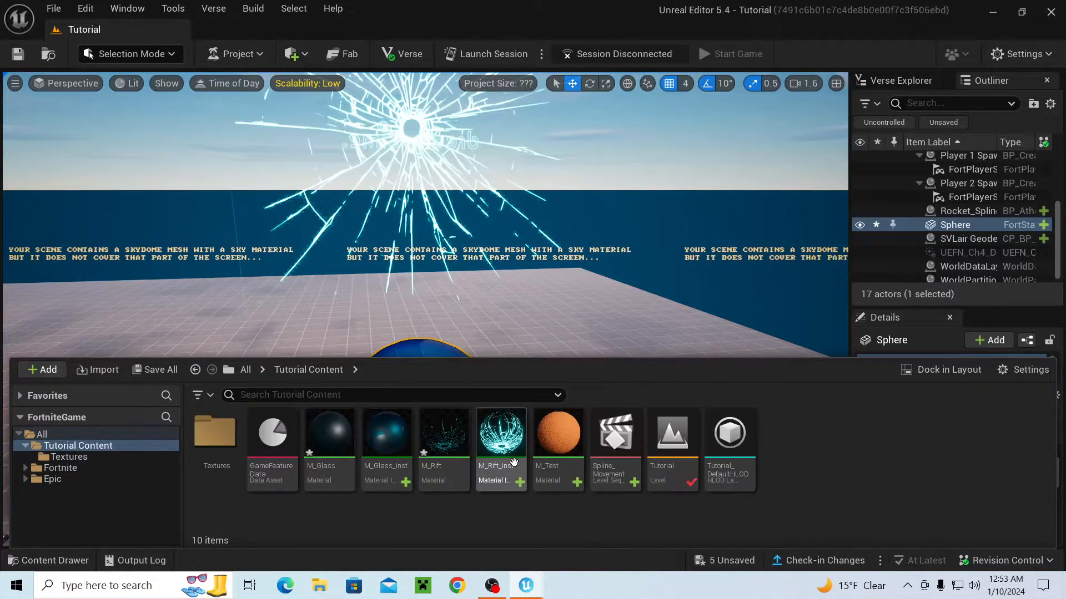
mouse_move(447, 452)
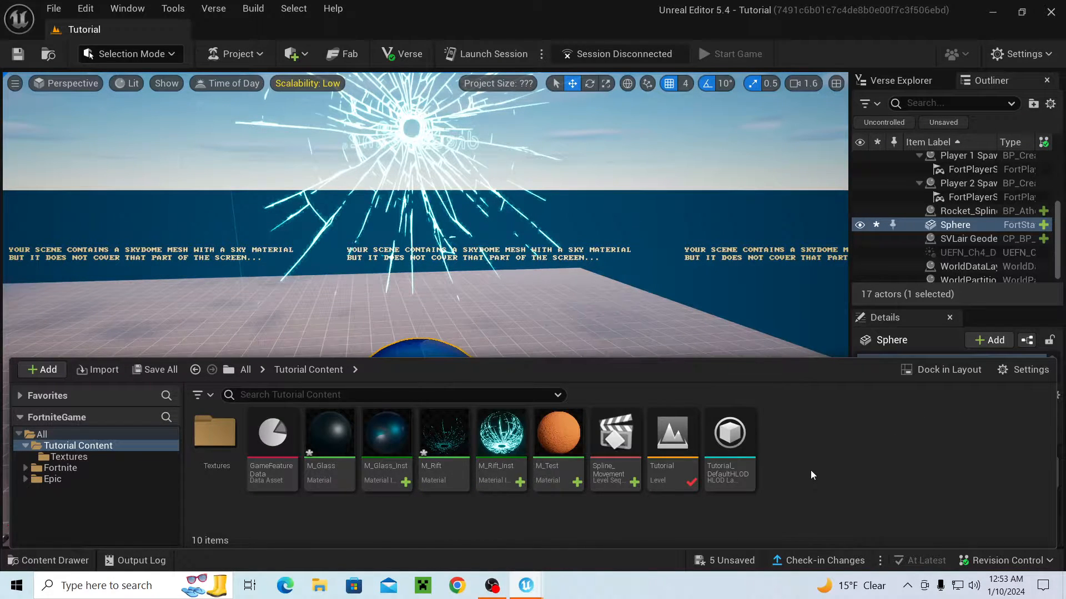
right_click(858, 436)
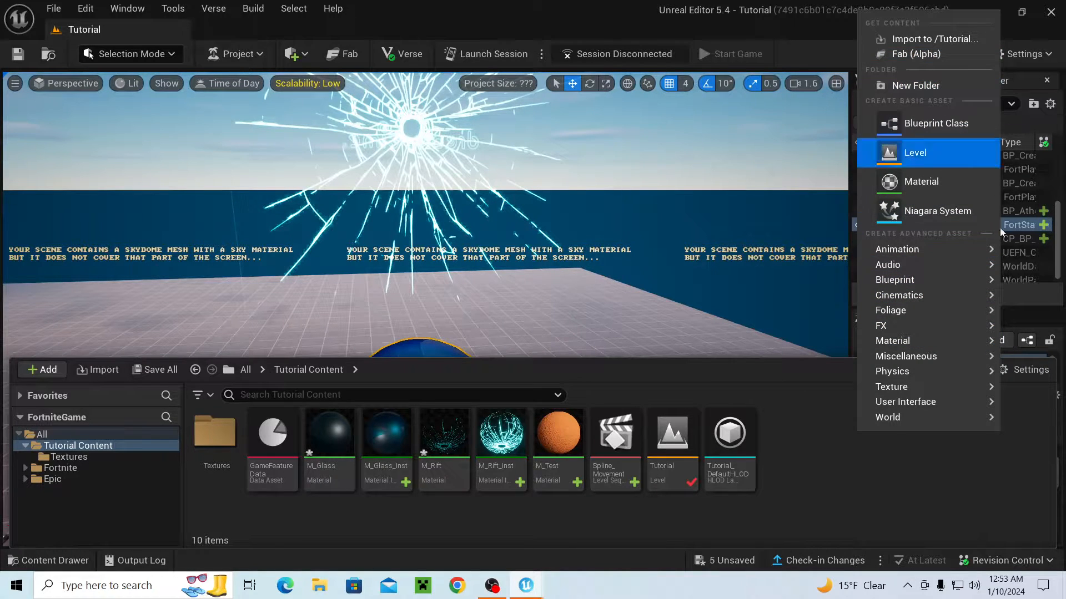
left_click(965, 183)
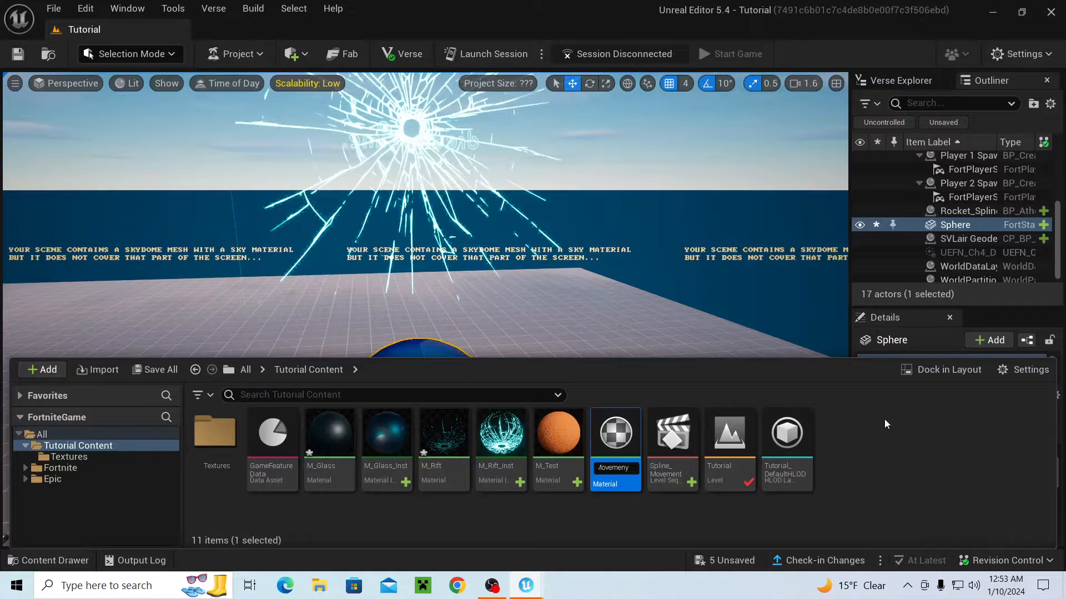
type("M_TextureMovement")
key("Return")
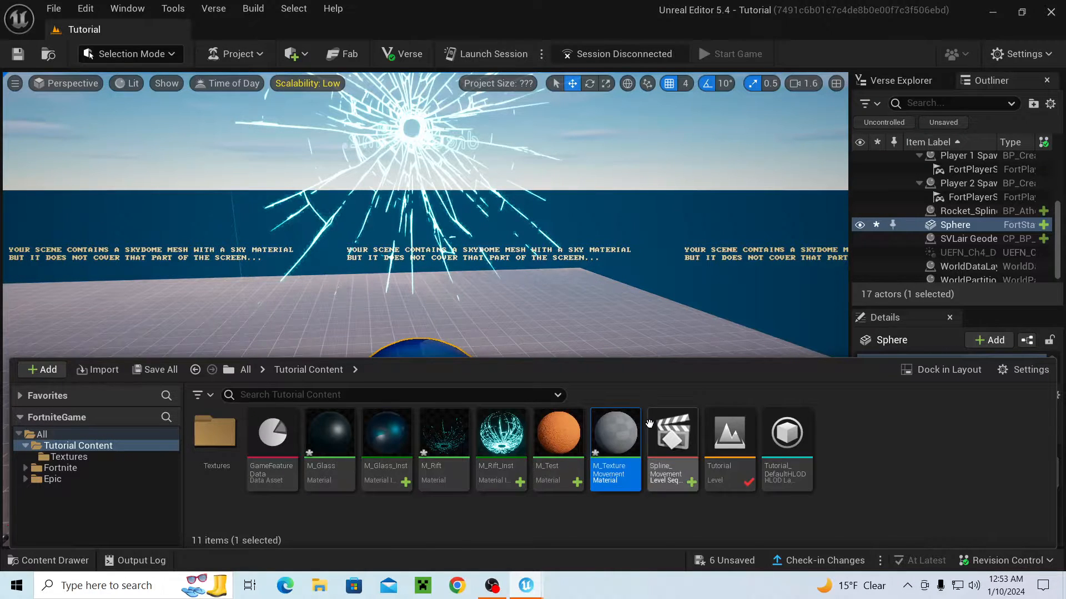
double_click(615, 436)
right_click_drag(394, 266, 631, 398)
scroll(605, 371, "up", 2)
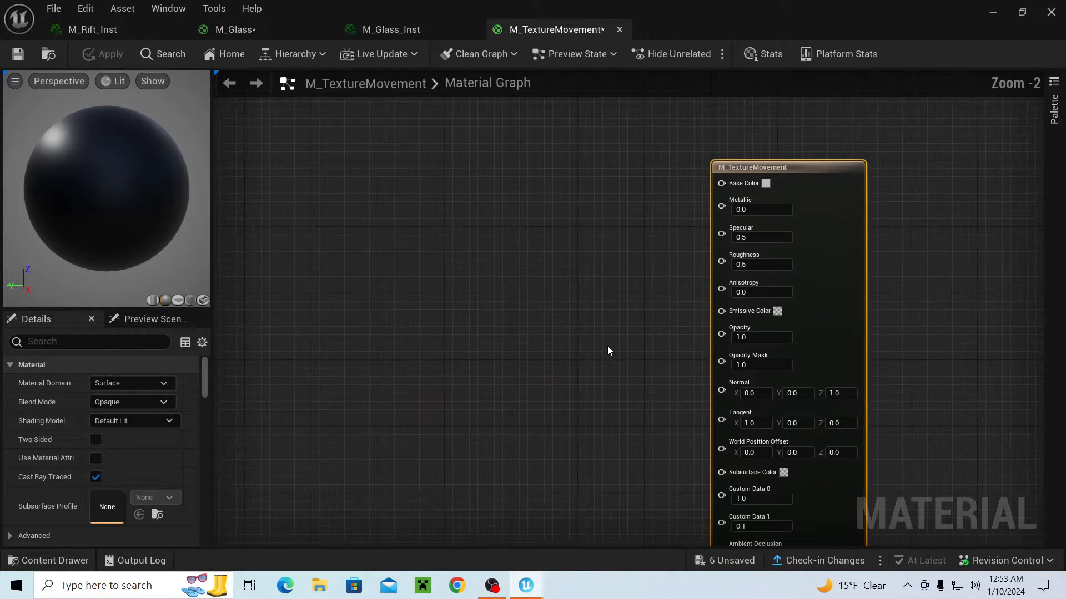
left_click(605, 343)
right_click_drag(553, 307, 519, 269)
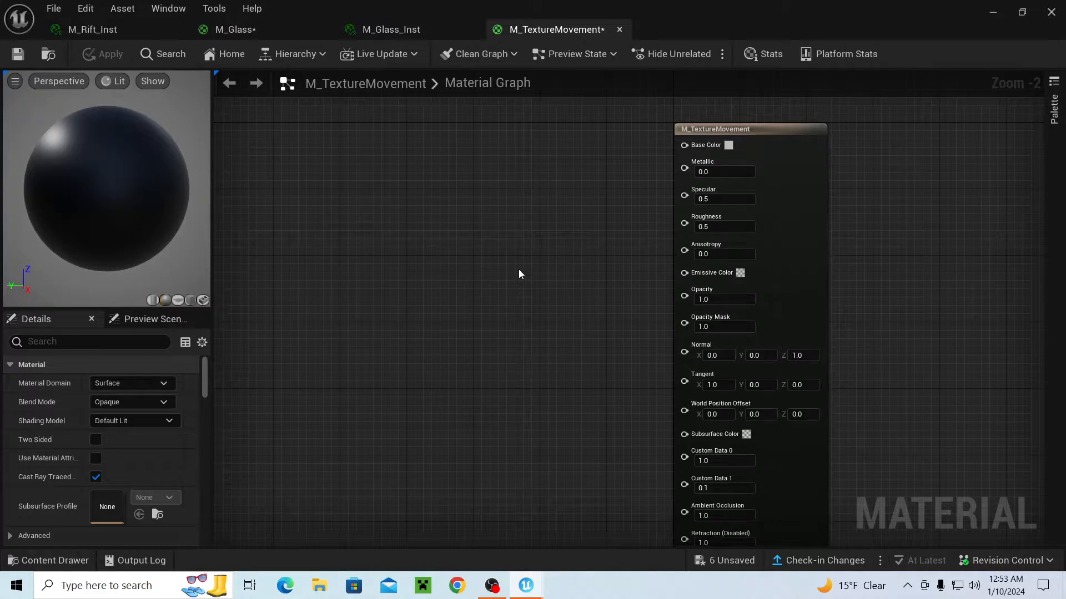
right_click_drag(601, 218, 803, 295)
scroll(669, 276, "up", 2)
right_click_drag(701, 260, 519, 258)
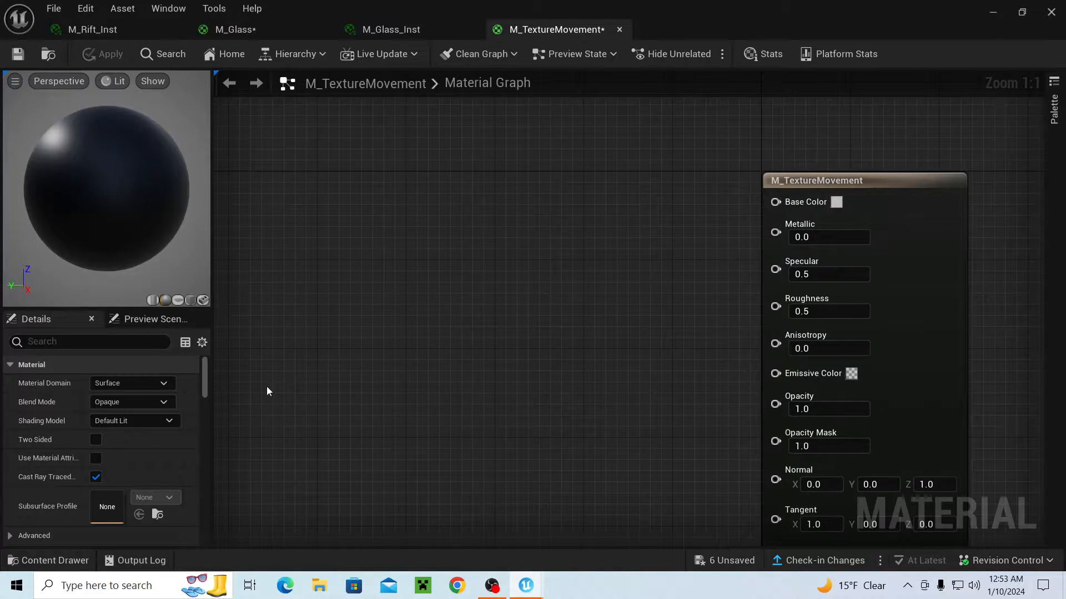
- Import the shapes JPG from the Downloads folder into the project's Textures folder
left_click(89, 554)
double_click(213, 425)
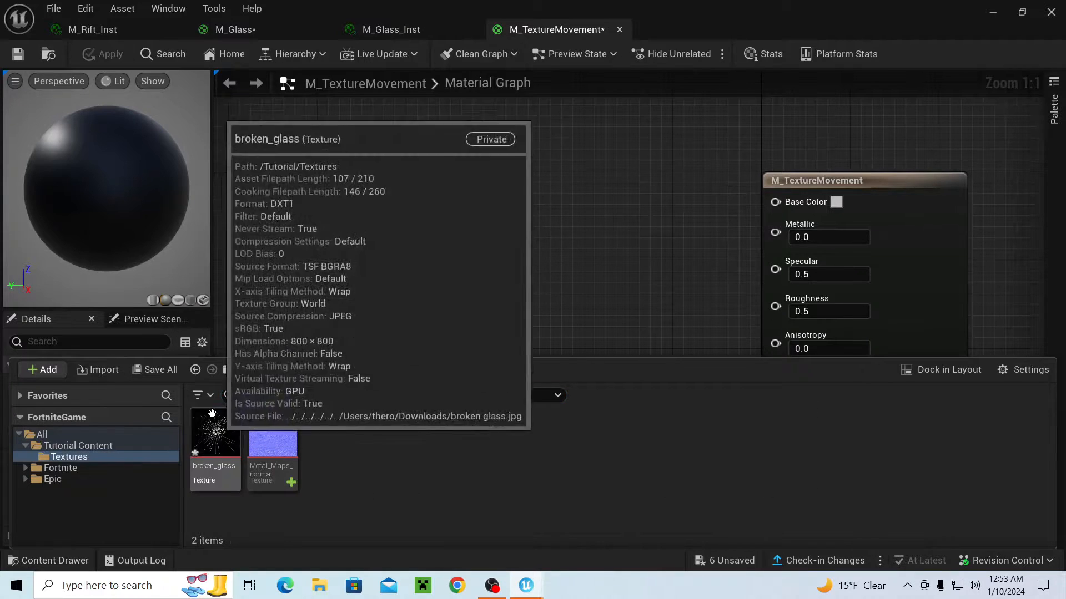
left_click(97, 369)
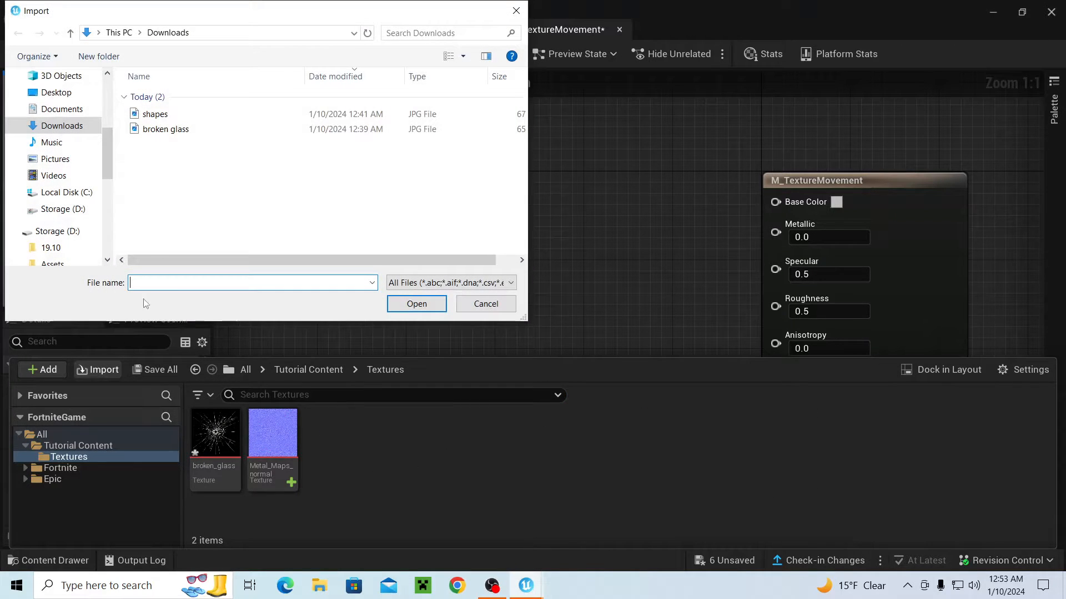
left_click(174, 131)
double_click(175, 114)
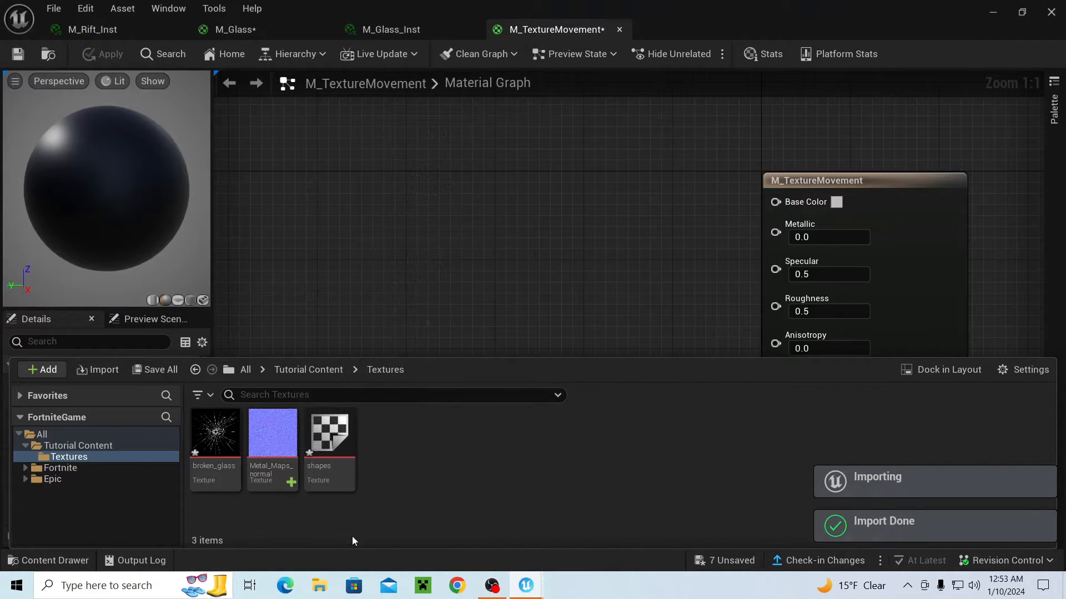
- Add the shapes texture to the graph as a Texture Sample, connect its RGB to Base Color and inspect the preview
left_click_drag(329, 435, 425, 324)
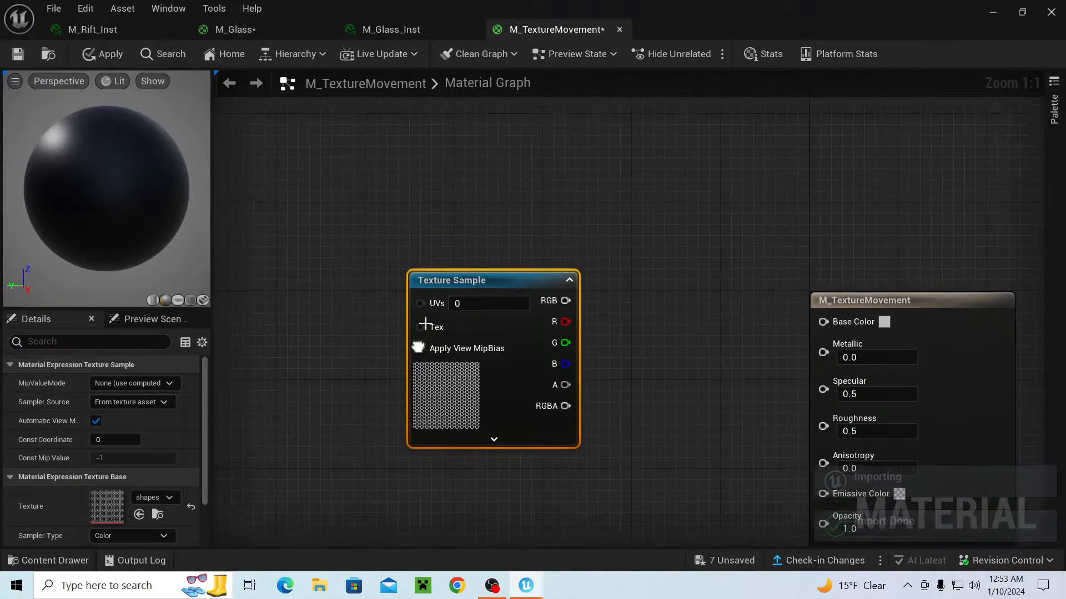
left_click_drag(565, 300, 825, 321)
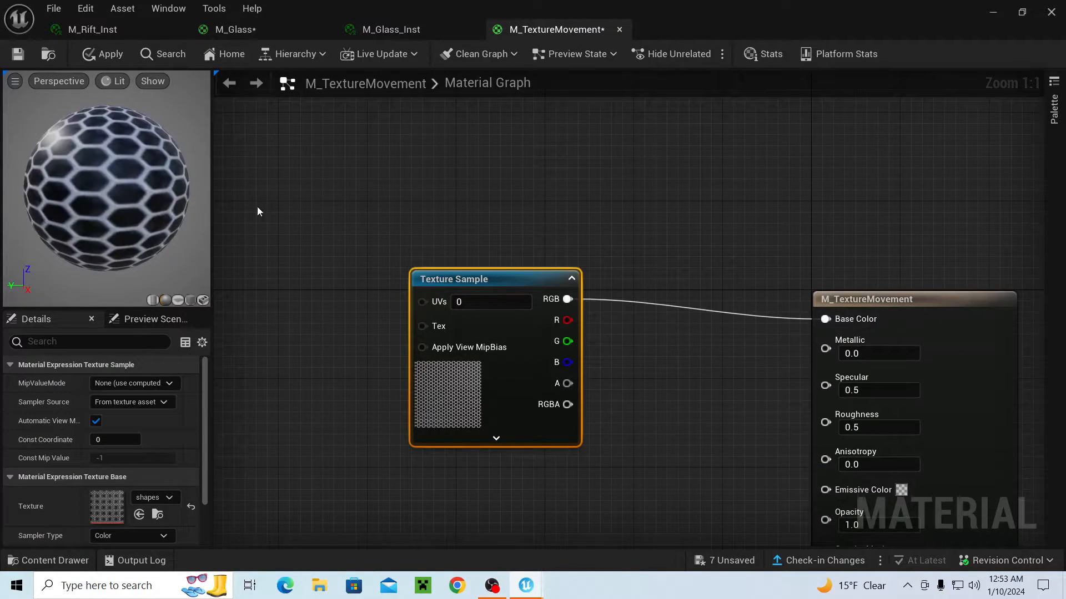
left_click_drag(138, 194, 138, 153)
scroll(116, 175, "down", 3)
scroll(111, 173, "up", 4)
right_click_drag(481, 247, 545, 184)
left_click(428, 176)
right_click_drag(437, 235, 263, 162)
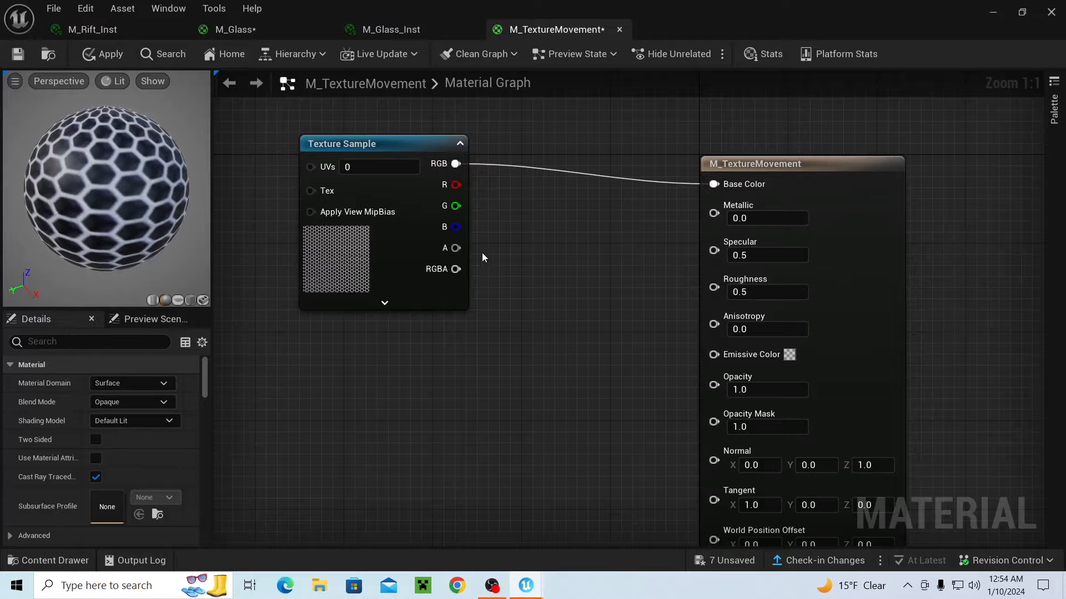
left_click_drag(171, 212, 186, 202)
right_click_drag(307, 179, 533, 279)
right_click_drag(420, 182, 346, 214)
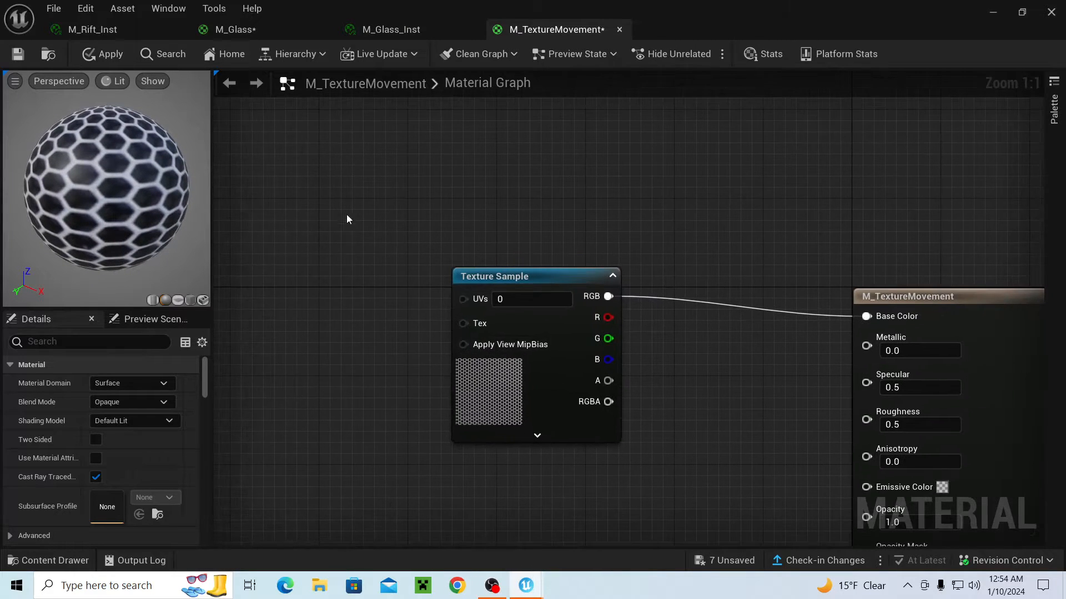
- Break the Texture Sample's link to Base Color and add a vector parameter named Color above it
right_click(608, 296)
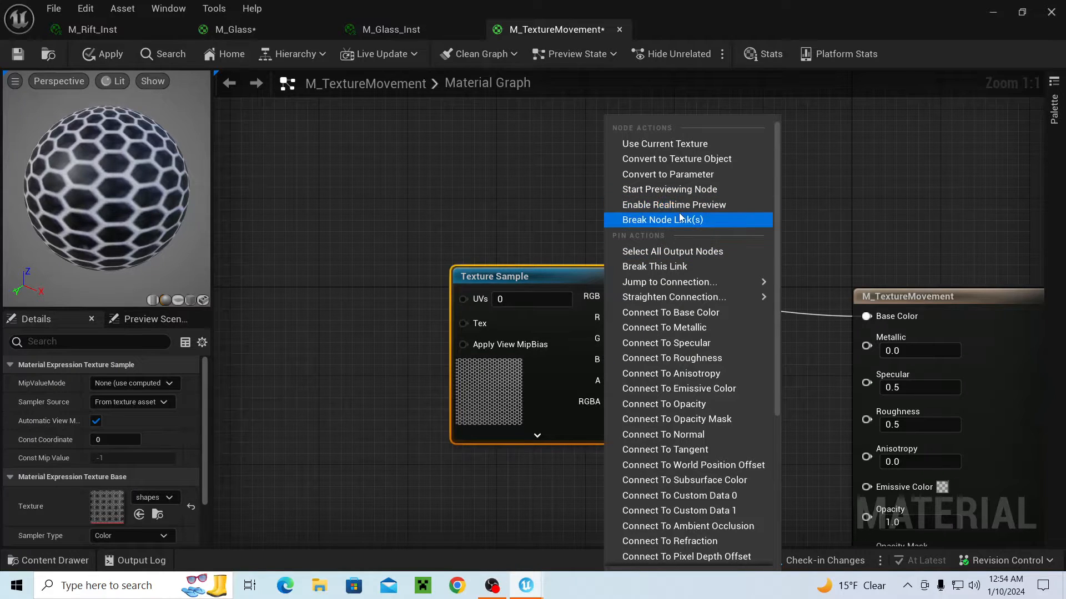
left_click(696, 220)
right_click_drag(619, 195, 628, 236)
right_click(629, 237)
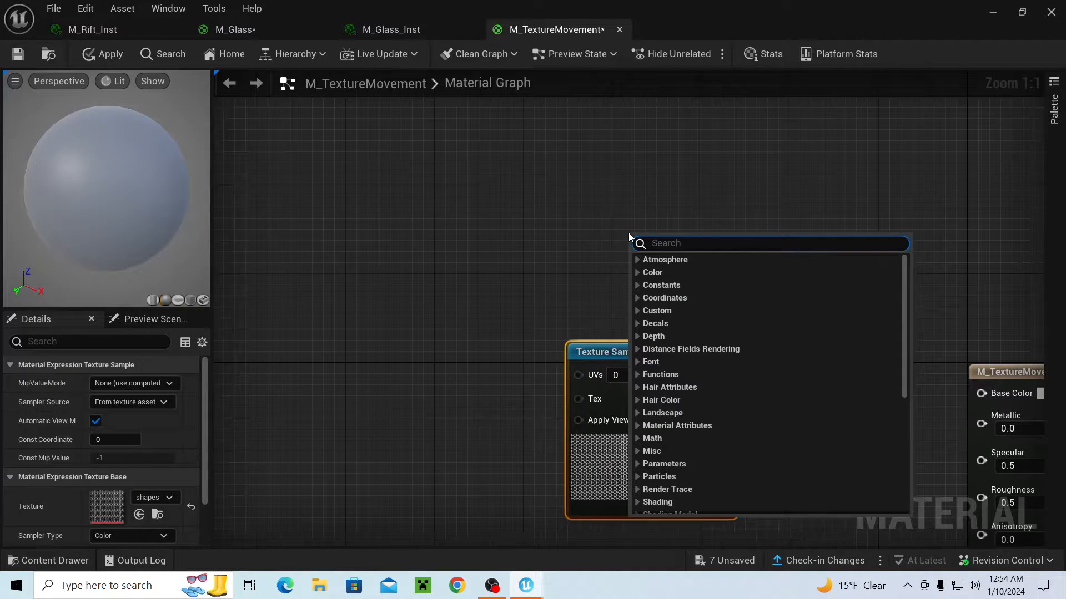
type("vext")
key("BackSpace")
key("BackSpace")
key("BackSpace")
key("BackSpace")
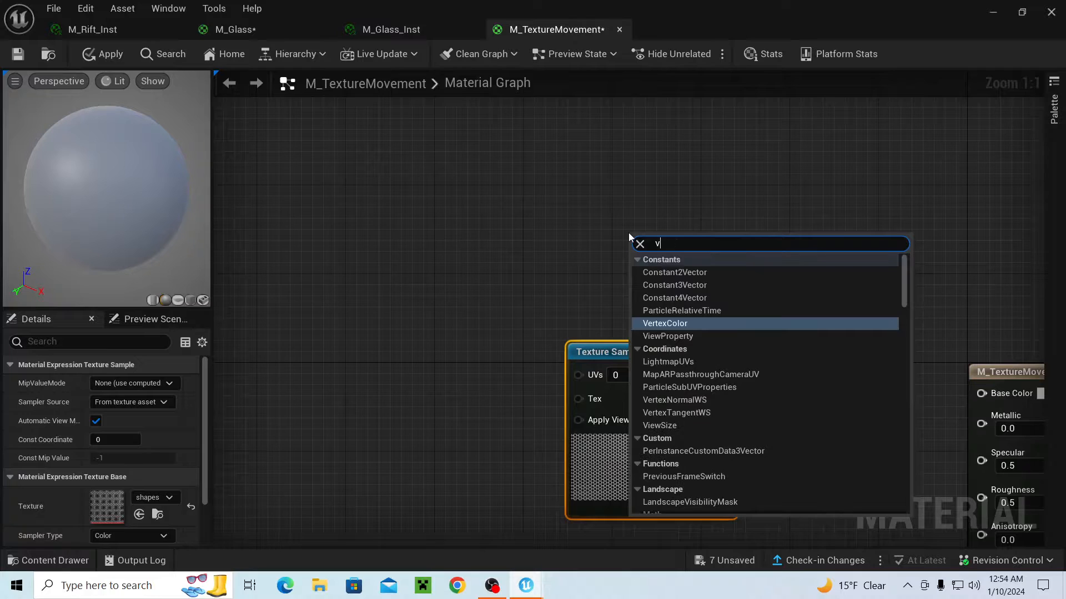
type("param")
key("Return")
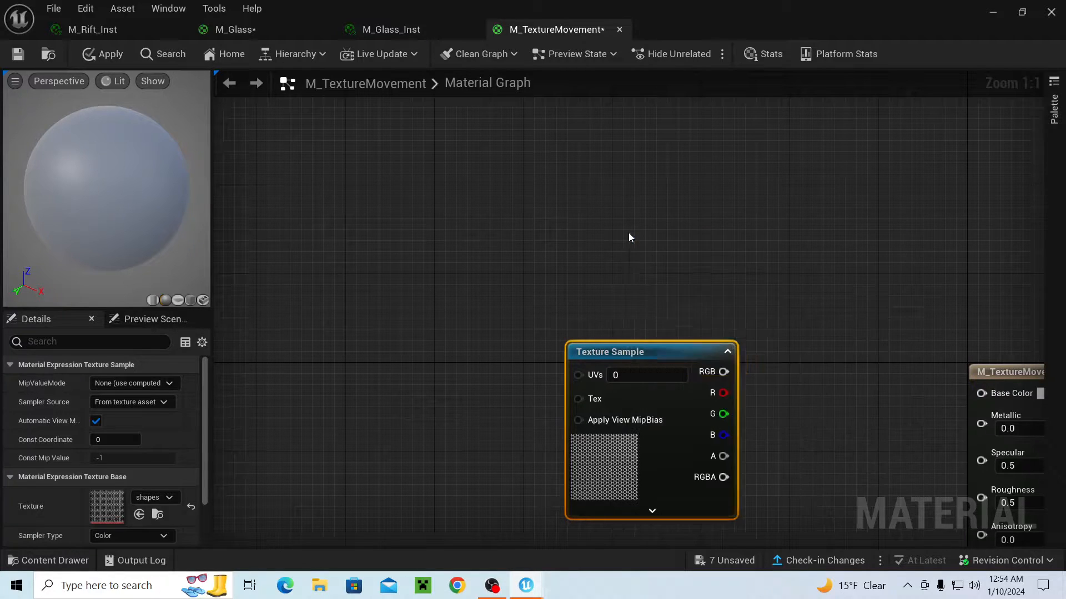
type("Co")
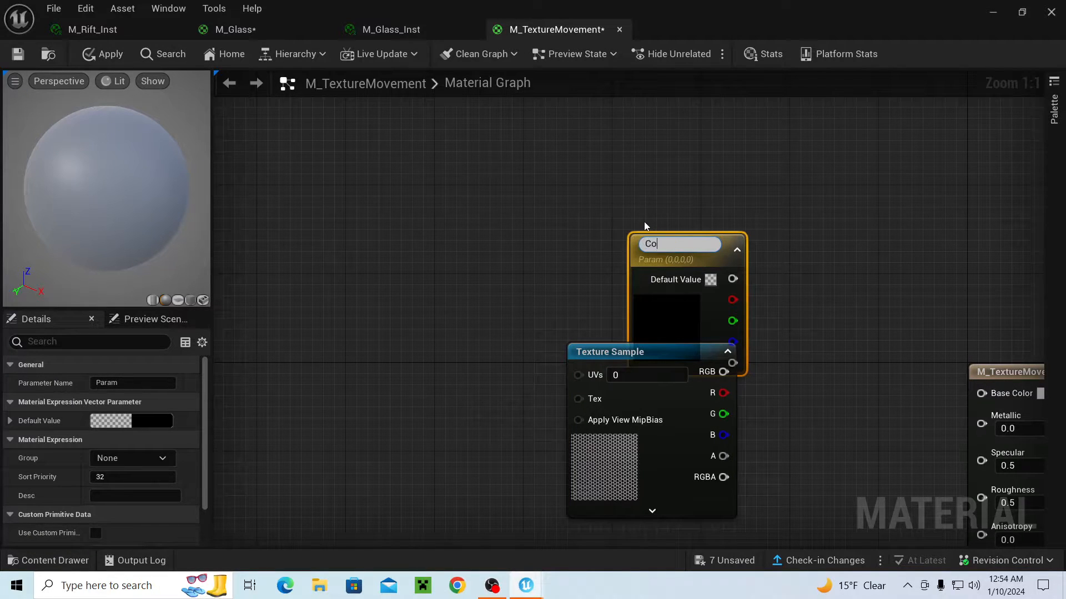
type("lor")
key("Return")
left_click_drag(687, 251, 626, 218)
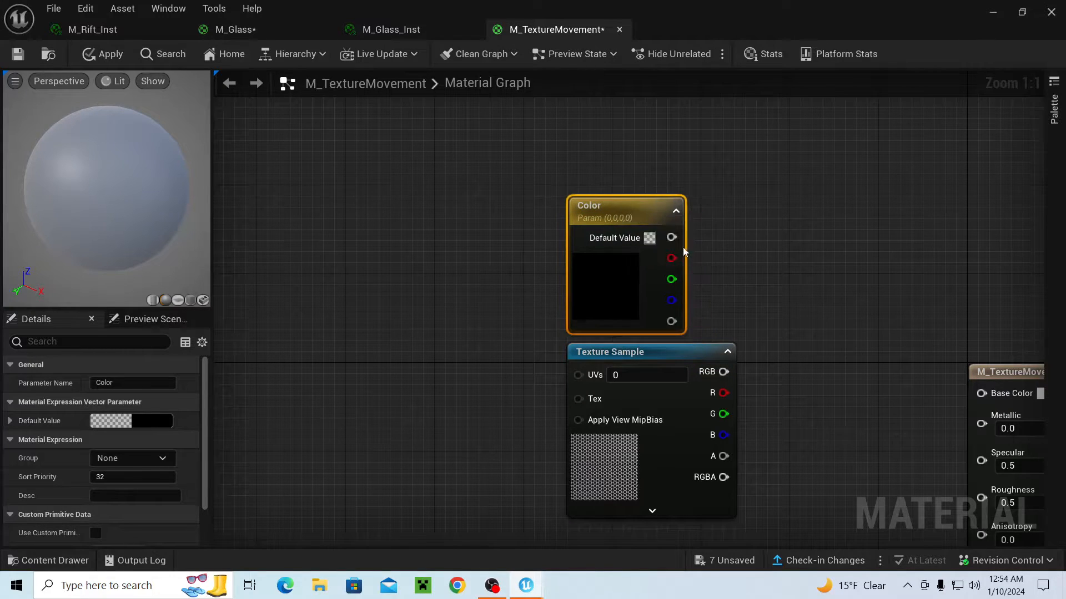
- Add a Multiply node combining Color as A with the Texture Sample's RGB as B, and feed its result into Base Color
right_click(747, 282)
type("mul")
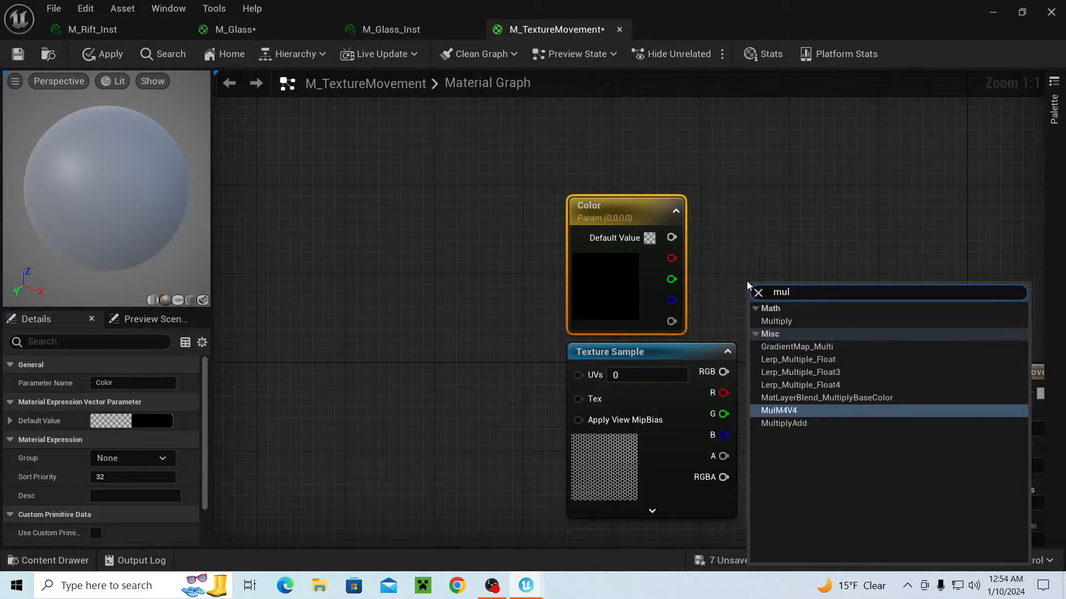
type("t")
key("Return")
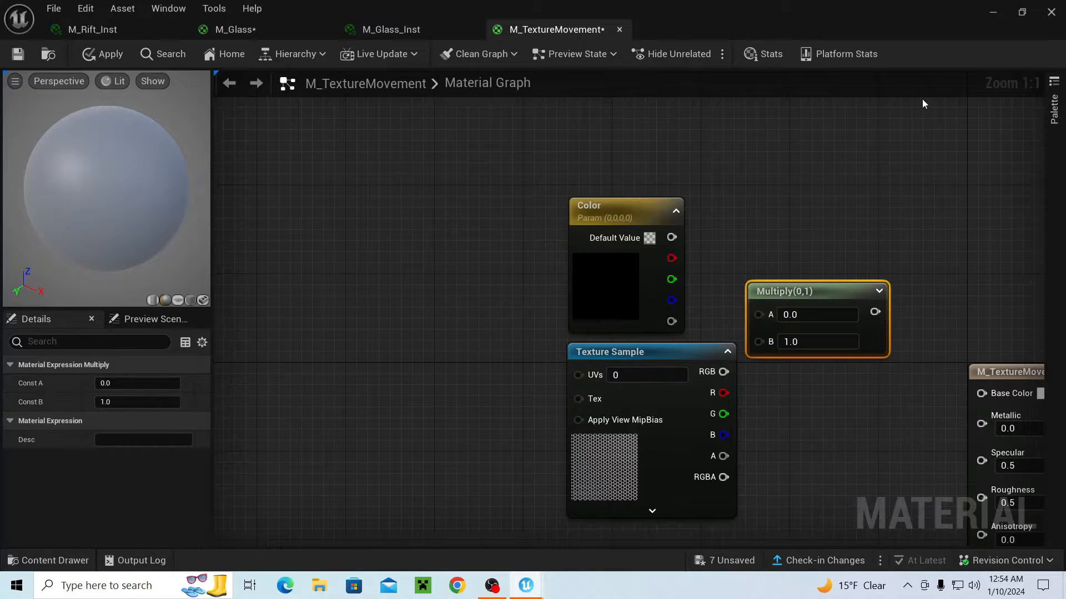
left_click(910, 127)
right_click_drag(908, 130, 655, 106)
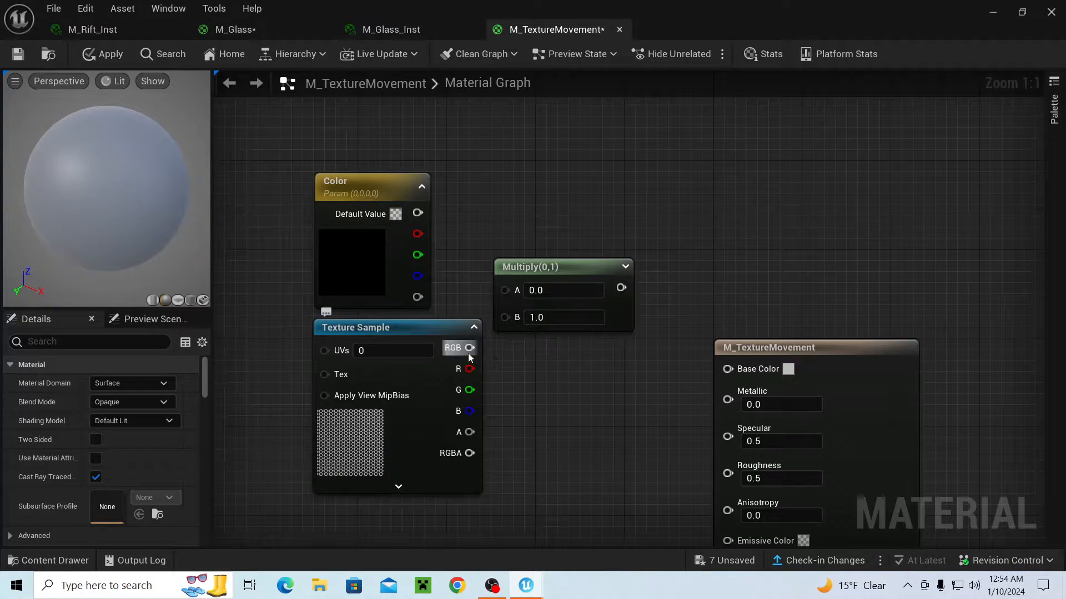
left_click_drag(507, 316, 506, 317)
left_click_drag(417, 213, 743, 373)
right_click_drag(688, 354, 789, 374)
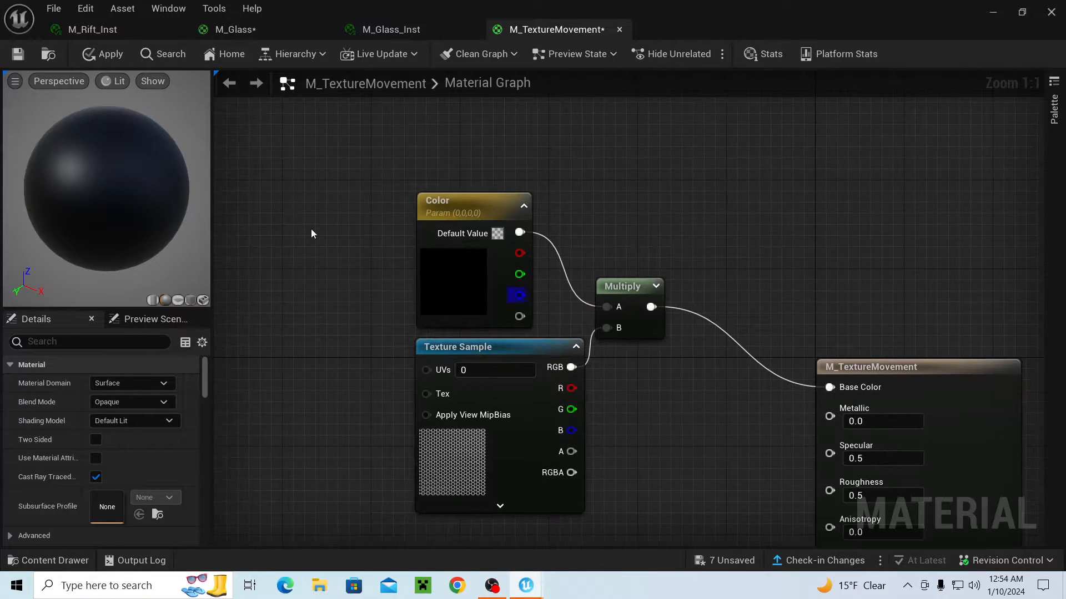
- Set the Color parameter's default value to bright green, hex sRGB 37FF51FF, with full alpha
left_click(464, 290)
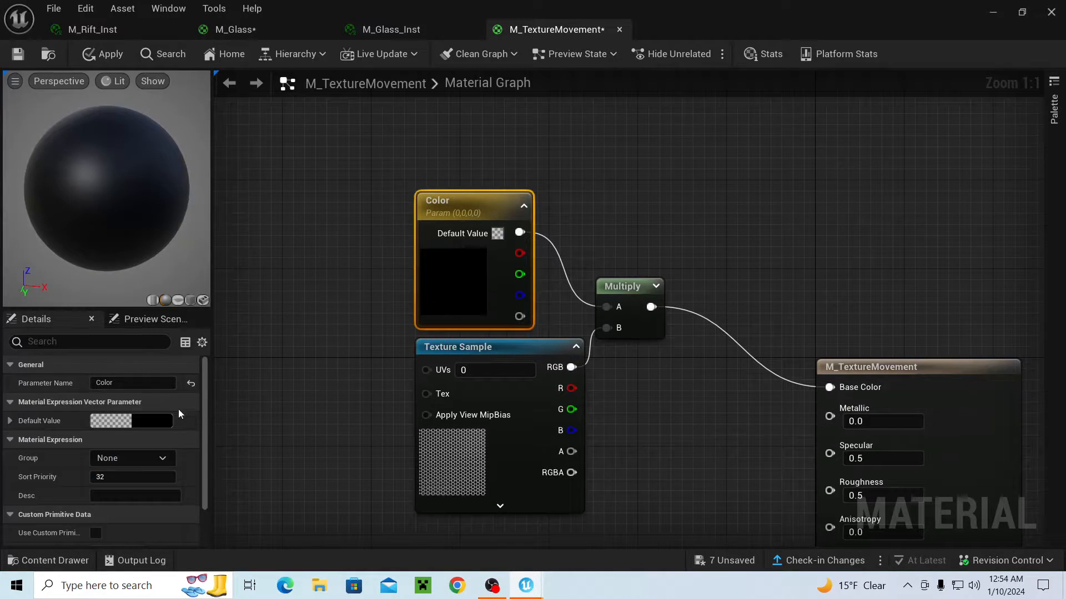
left_click(142, 421)
left_click_drag(238, 324, 192, 375)
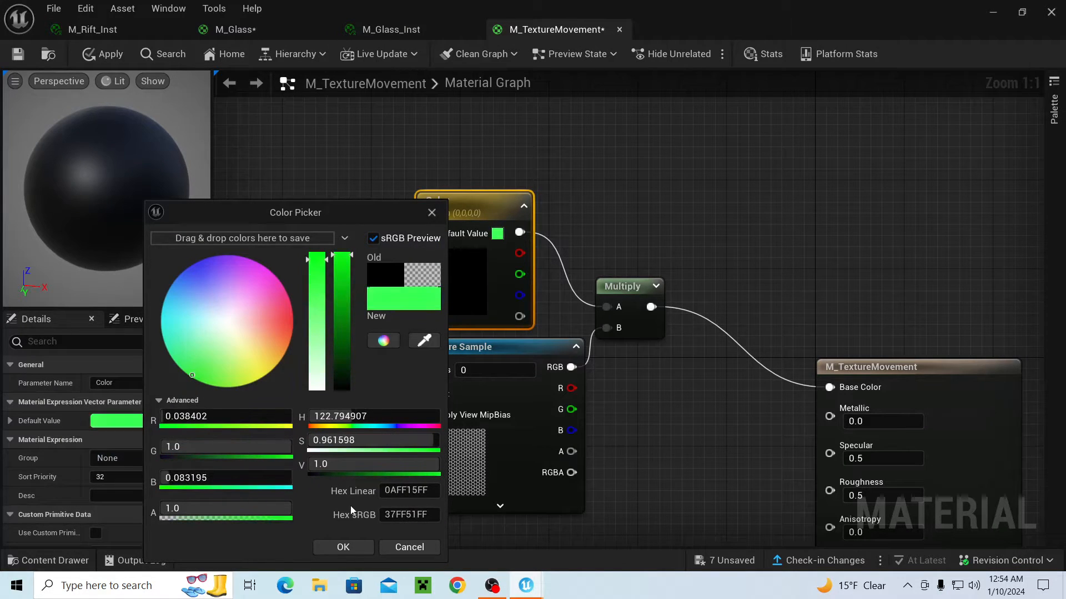
left_click(344, 550)
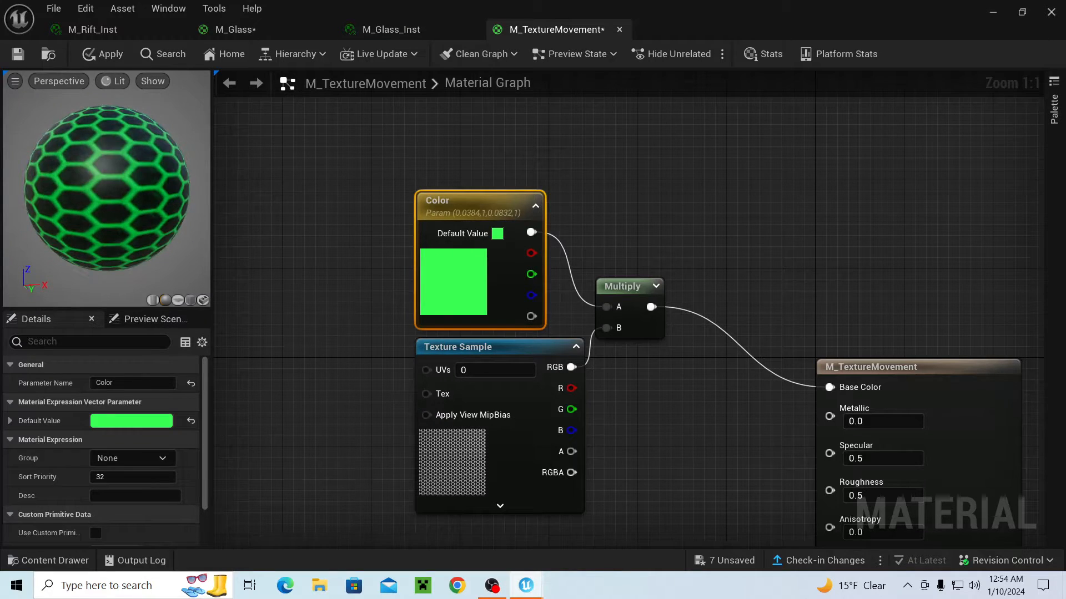
- Examine the tinted texture on the preview sphere from different angles and distances, and look over the node connections
mouse_move(64, 161)
left_mouse_down()
mouse_move(105, 180)
mouse_move(76, 165)
left_mouse_up()
scroll(63, 162, "up", 5)
scroll(65, 162, "down", 5)
scroll(77, 166, "up", 5)
scroll(77, 166, "down", 5)
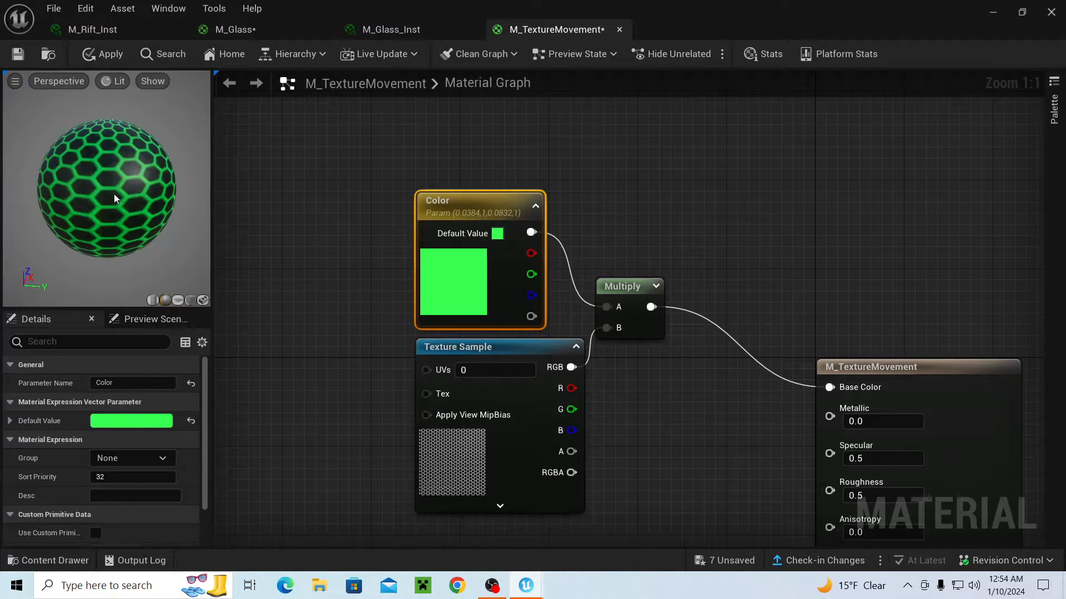
left_click(383, 282)
right_click_drag(377, 293, 361, 240)
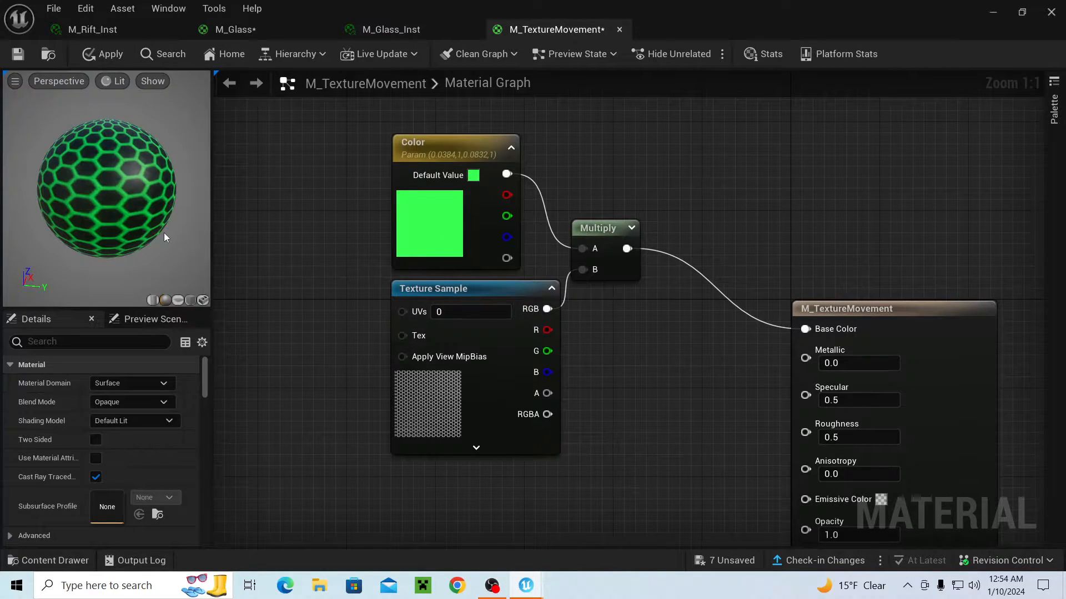
right_click_drag(563, 156, 668, 152)
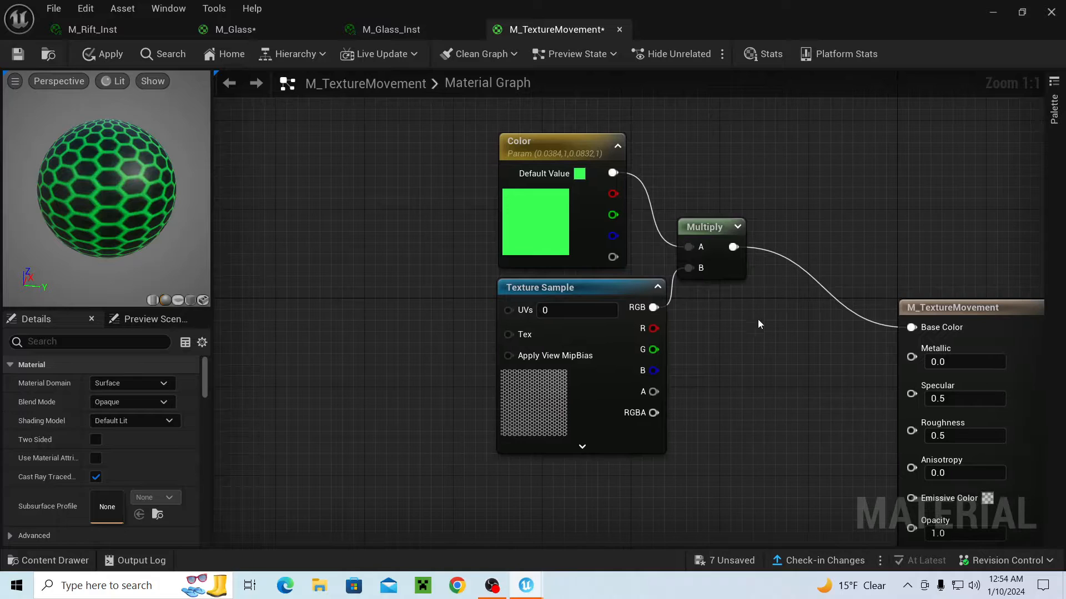
right_click_drag(762, 326, 629, 234)
scroll(757, 283, "down", 1)
scroll(555, 293, "up", 1)
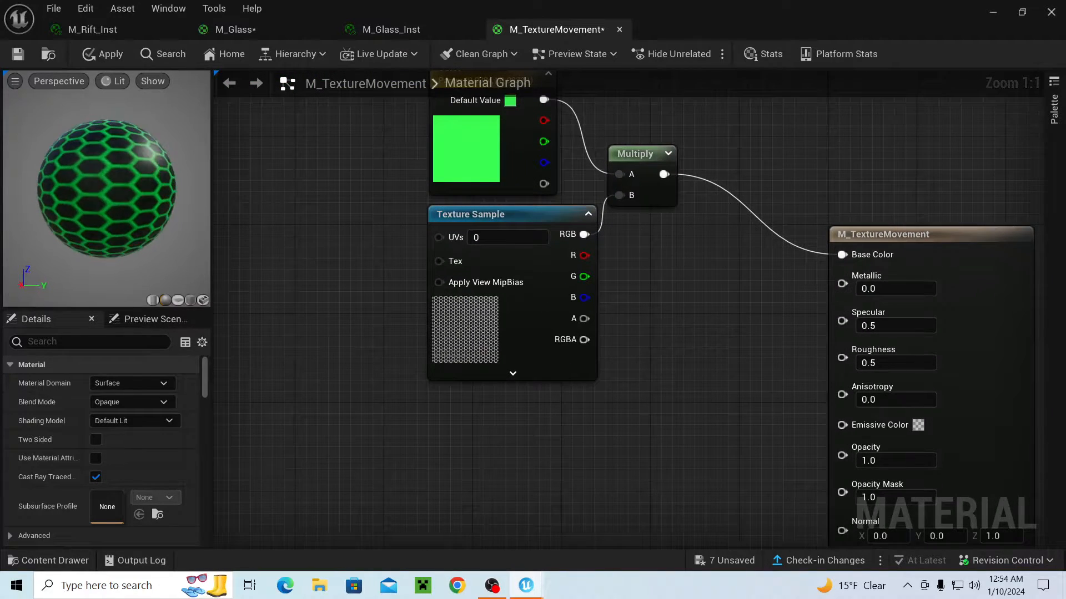
- Add a TextureCoordinate node in the empty graph area left of the Texture Sample and select it to show its tiling settings
right_click_drag(444, 252, 712, 239)
scroll(736, 228, "down", 1)
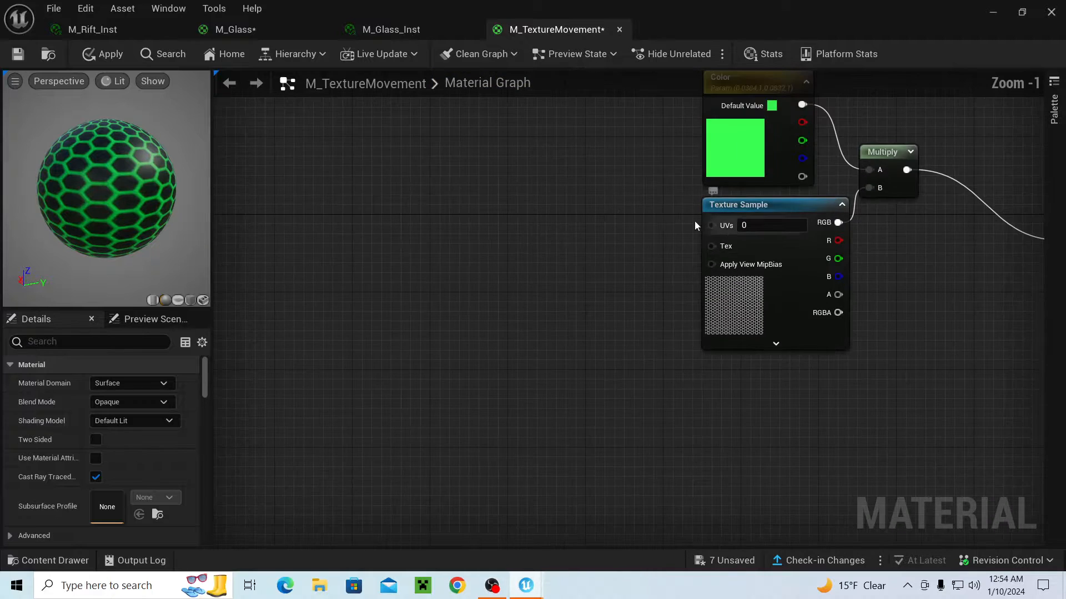
right_click_drag(589, 212, 704, 245)
scroll(704, 244, "up", 1)
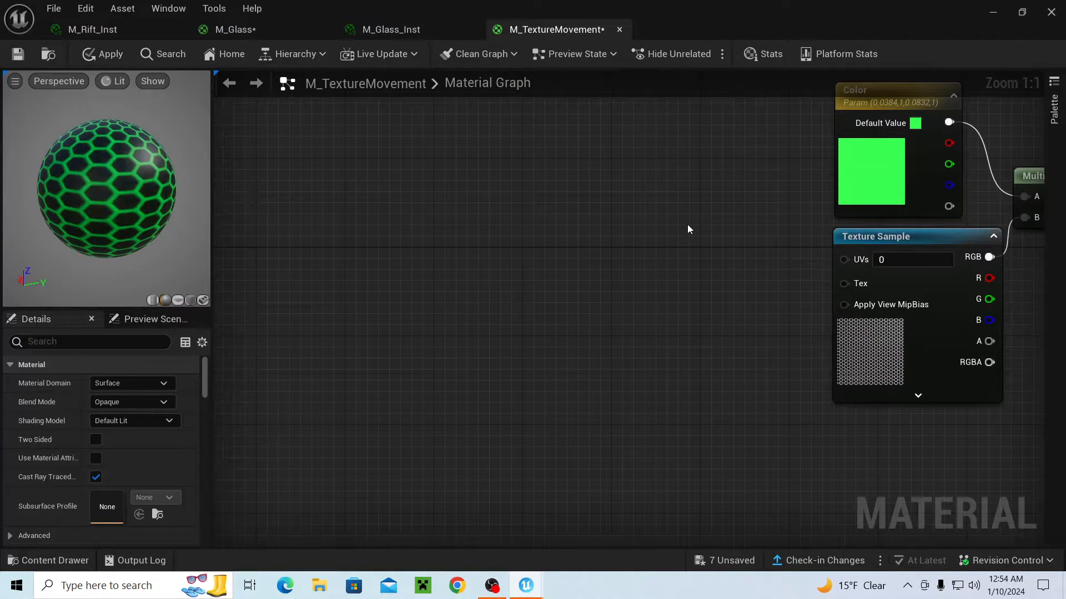
right_click_drag(597, 252, 827, 212)
right_click_drag(628, 211, 408, 231)
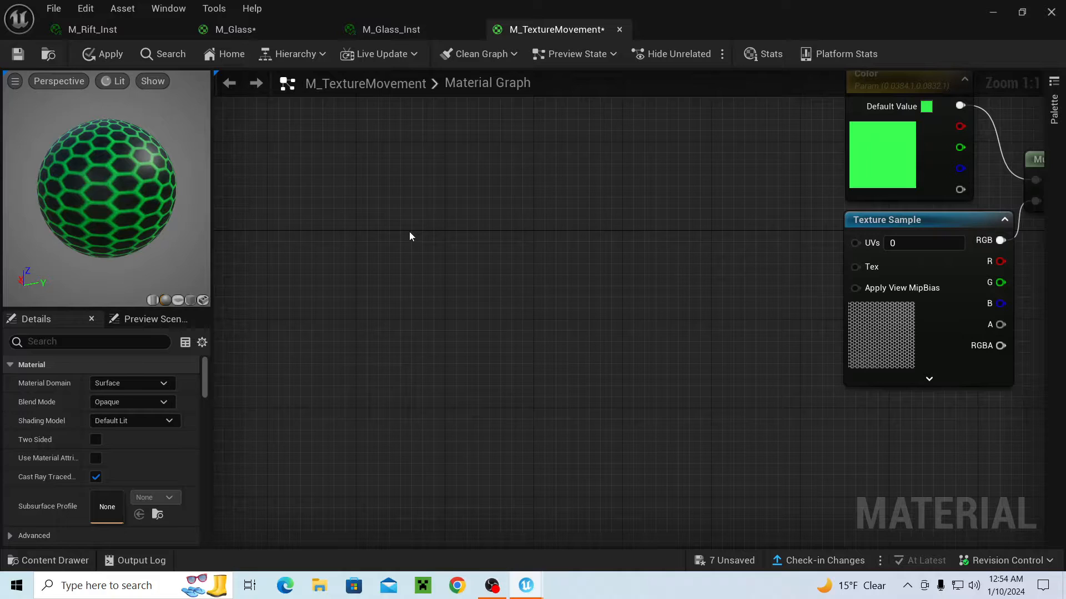
right_click(409, 233)
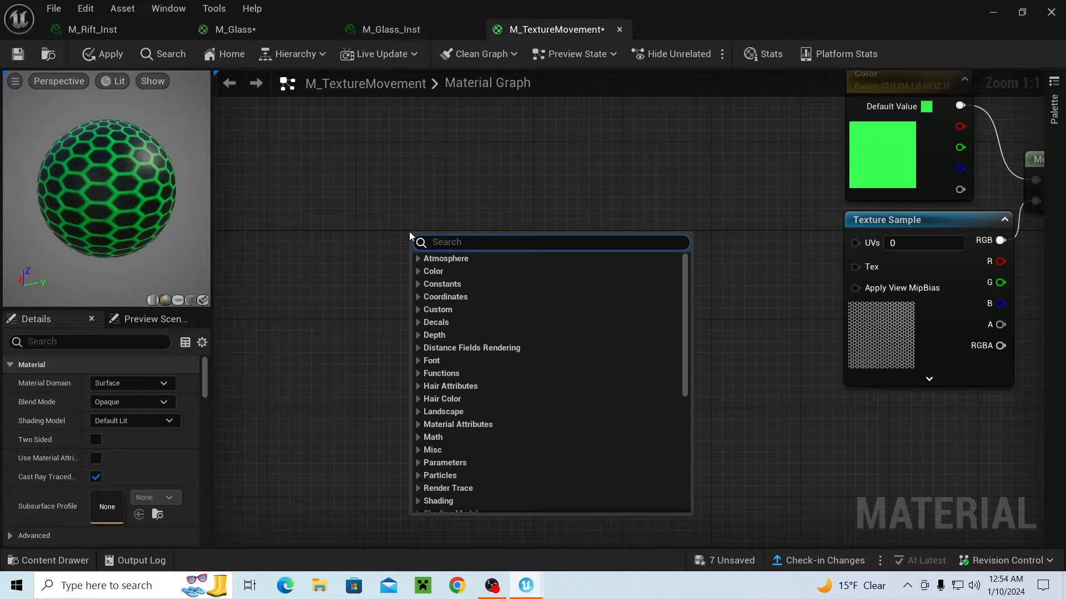
type("text")
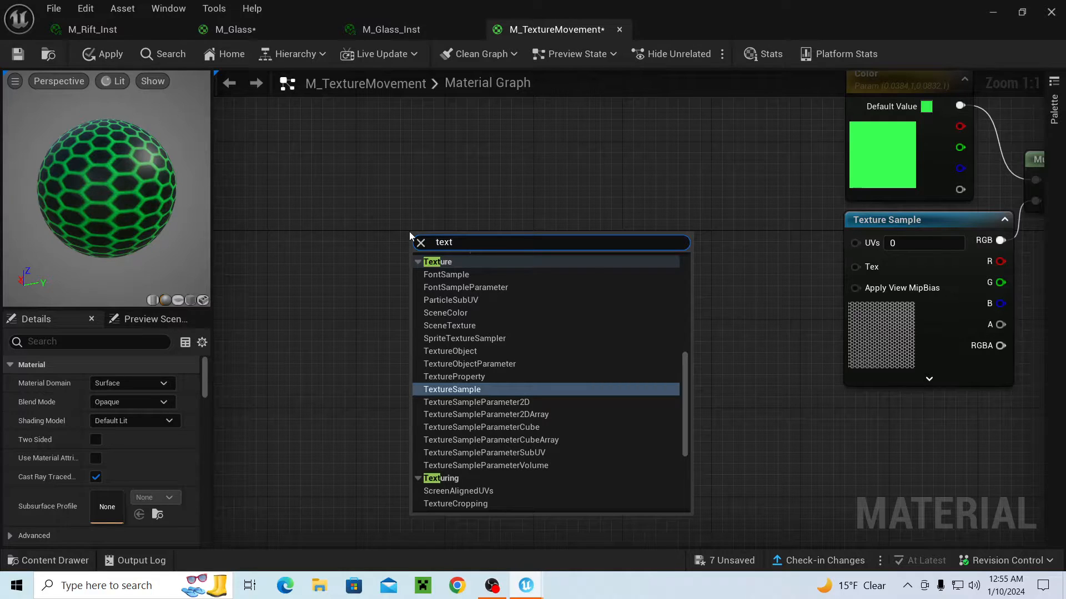
type("ute")
key("BackSpace")
key("BackSpace")
key("BackSpace")
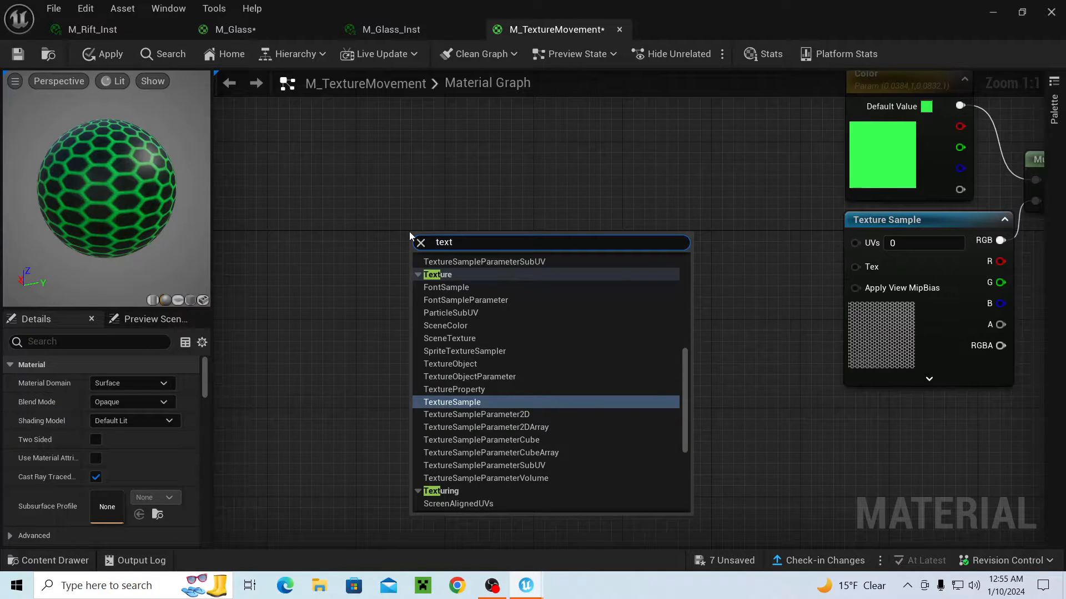
type("u")
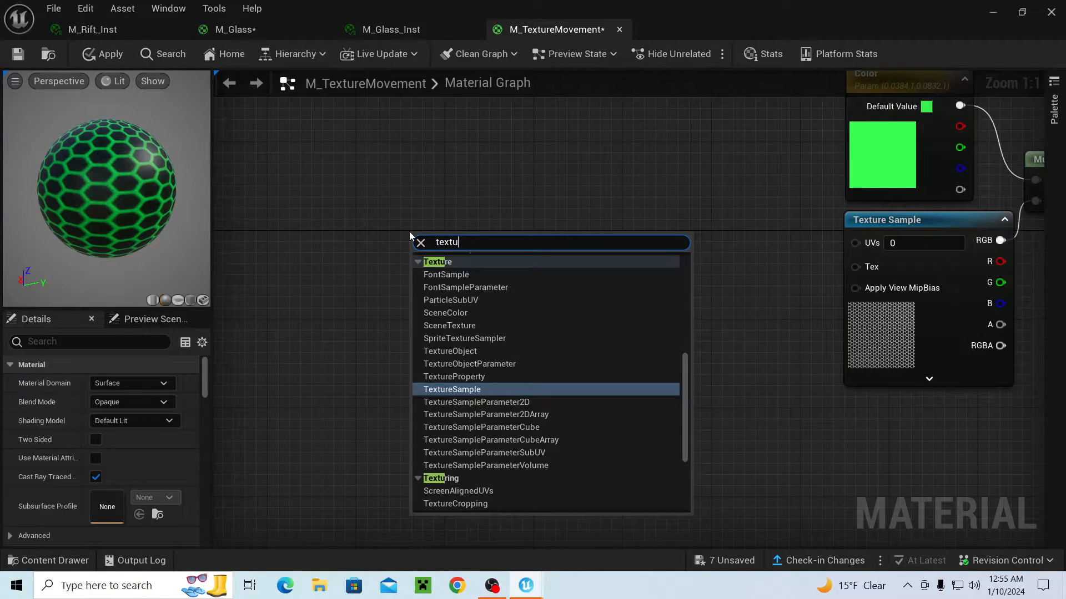
type("reco")
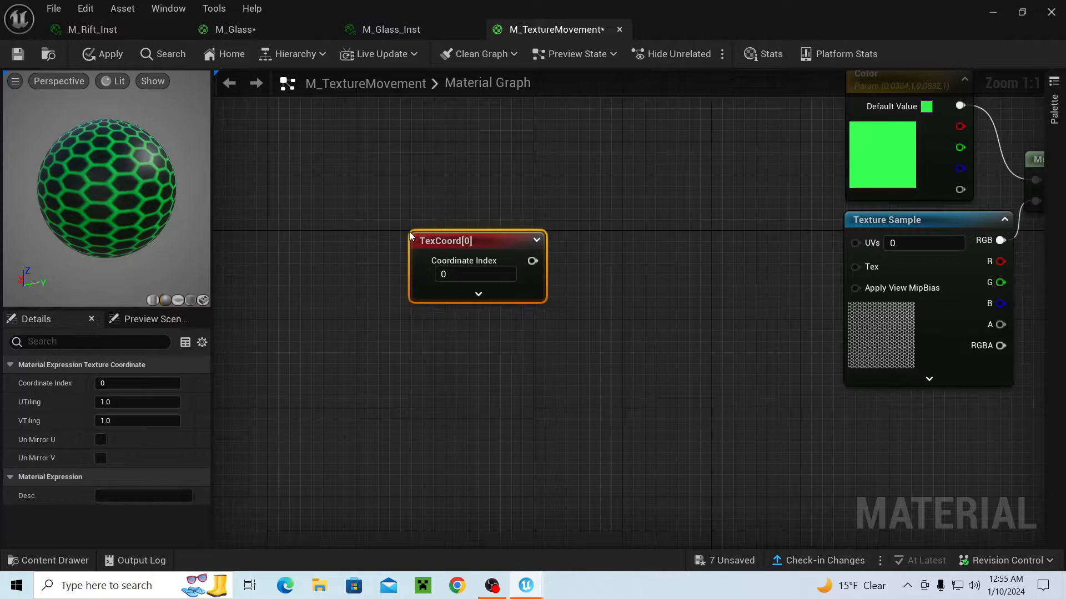
left_click(531, 228)
right_click_drag(531, 228, 598, 272)
left_click(561, 284)
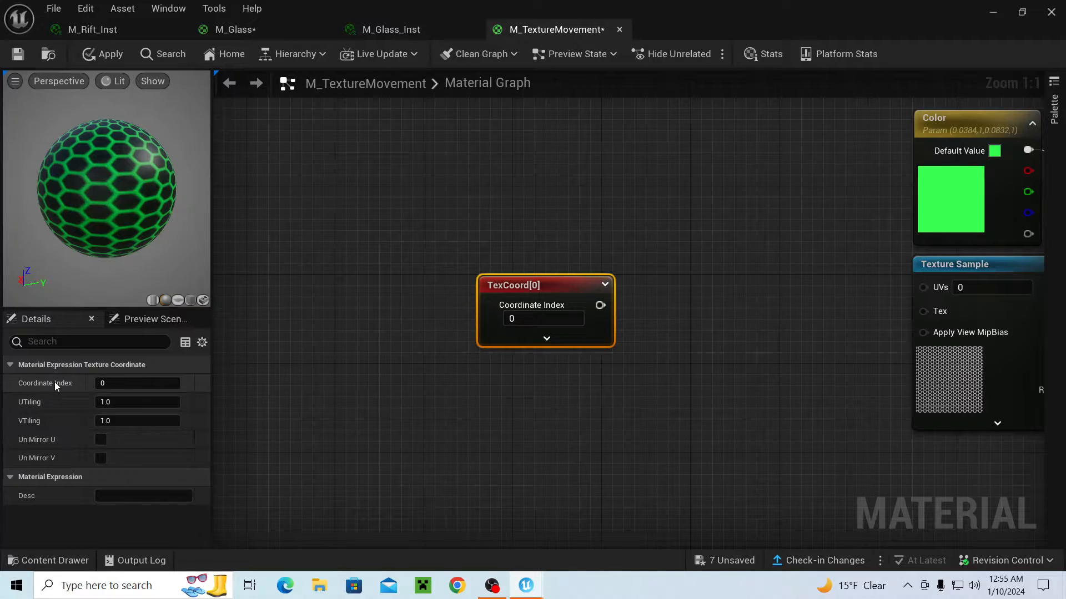
- Move the TexCoord node farther from the Texture Sample and create an Add node beside it
right_click_drag(389, 404, 464, 385)
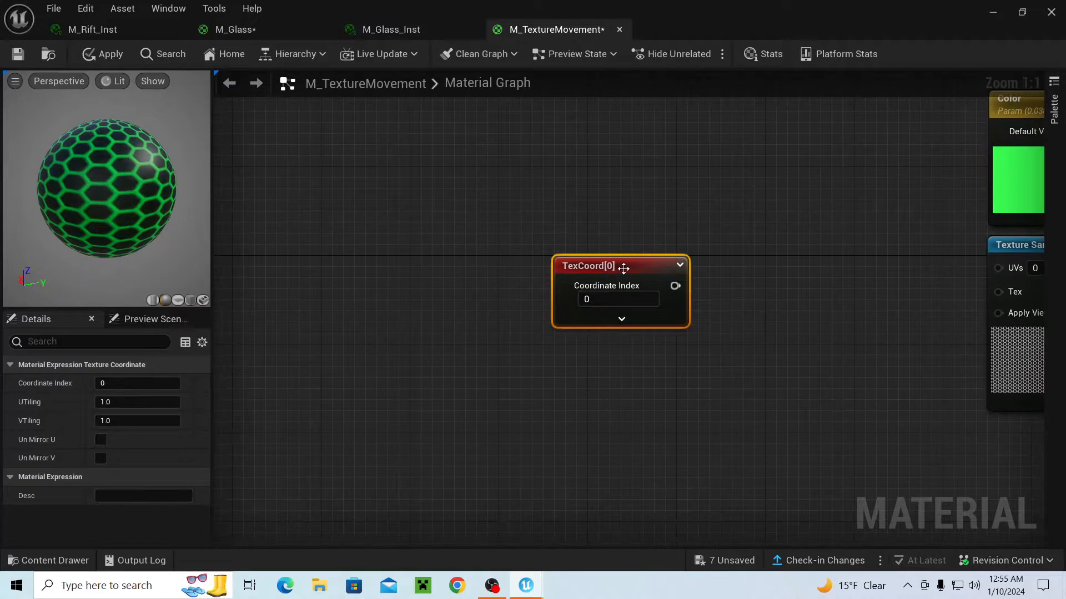
left_click_drag(623, 268, 393, 264)
right_click_drag(549, 259, 428, 236)
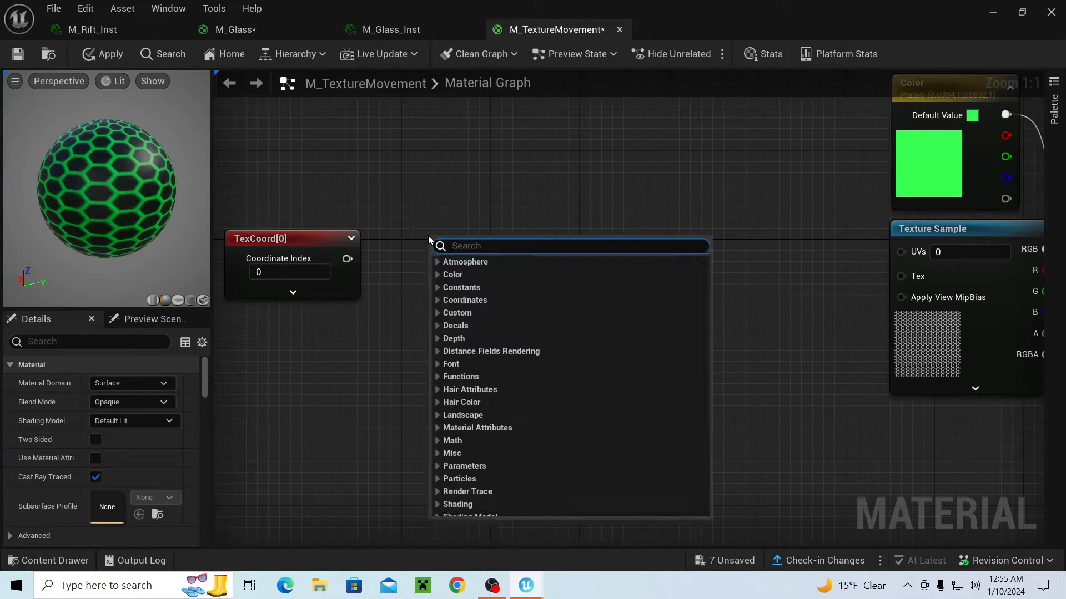
type("add")
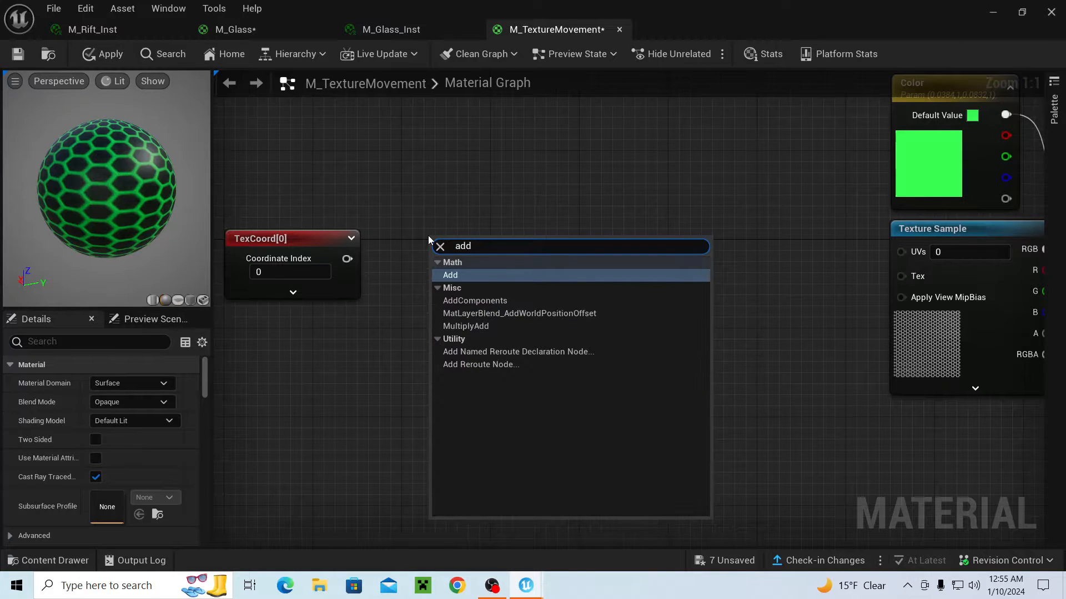
key("Return")
- Create a Panner node between the Add node and the Texture Sample
right_click_drag(465, 243, 320, 244)
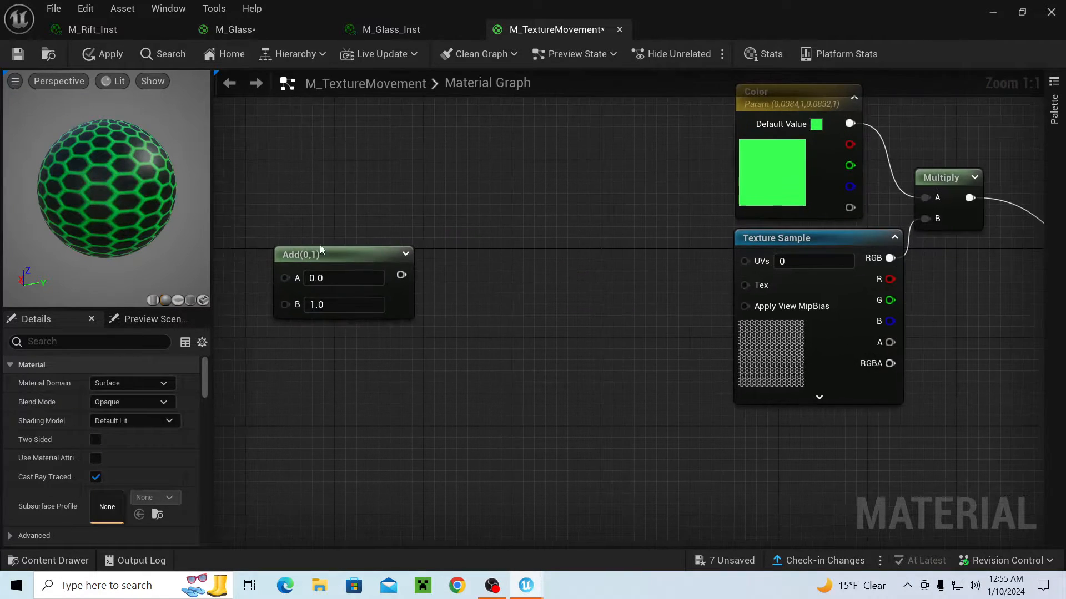
right_click(509, 244)
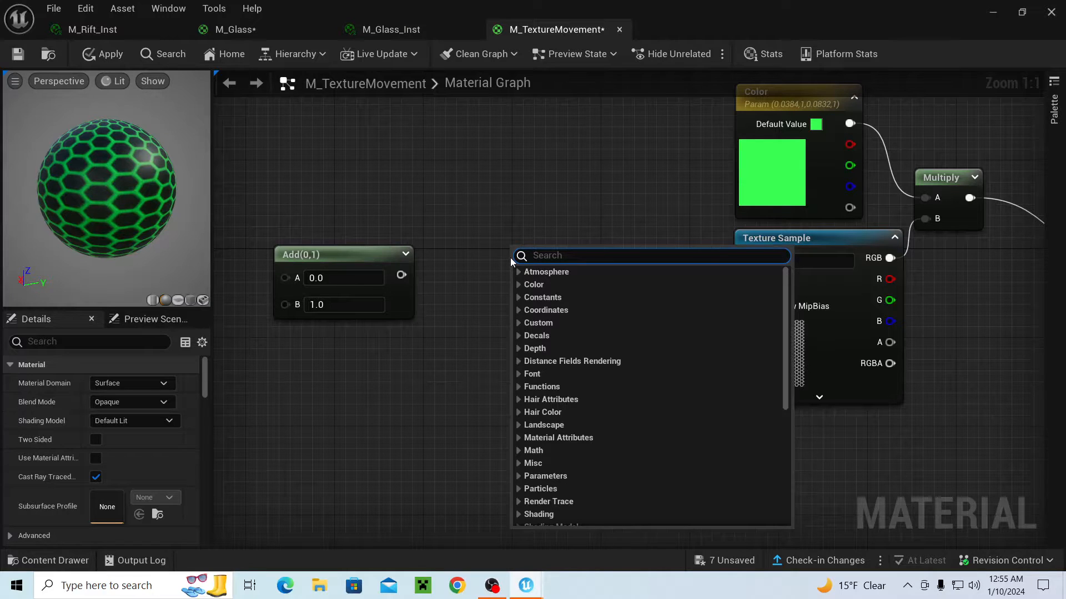
left_click(449, 204)
right_click_drag(448, 204, 591, 201)
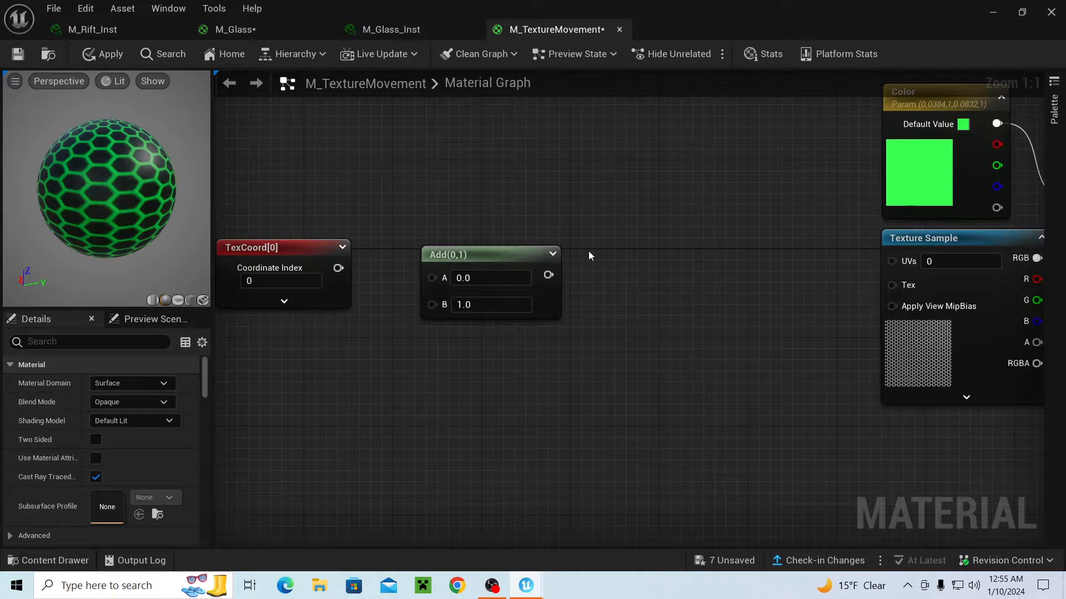
right_click(590, 255)
type("pann")
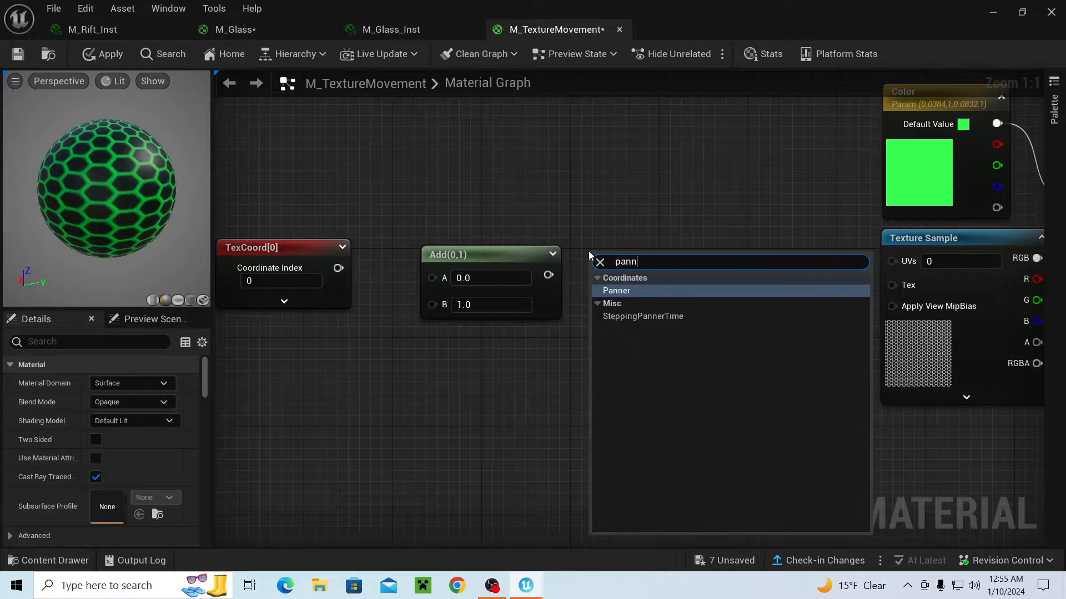
key("Return")
- Line up the Add and Panner nodes in a row next to the TexCoord node
left_click(614, 229)
scroll(488, 196, "down", 1)
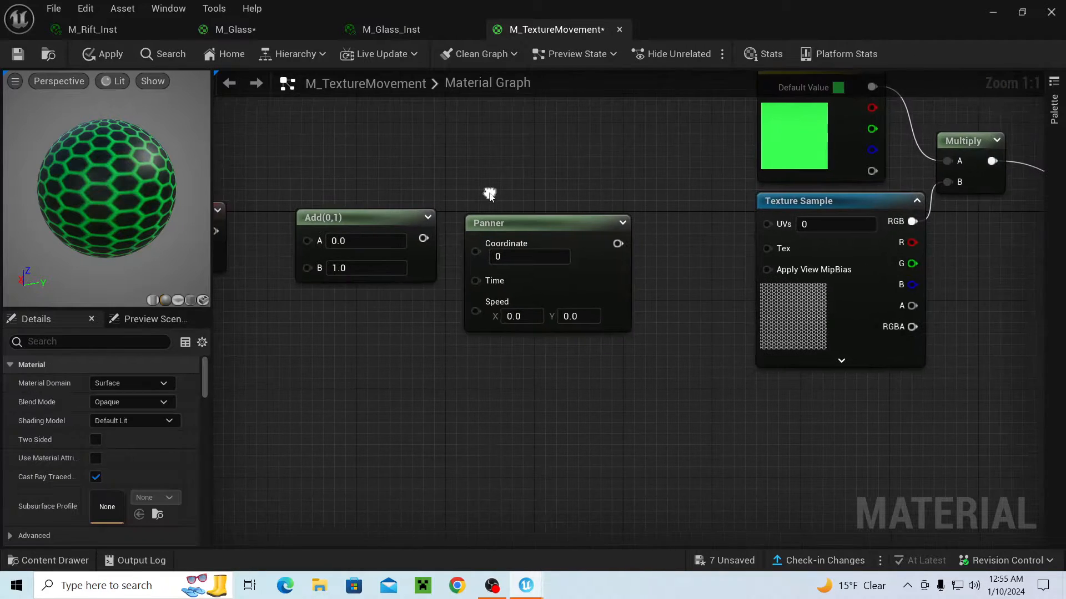
scroll(659, 281, "up", 1)
left_click_drag(487, 273, 448, 260)
left_click_drag(722, 292, 675, 279)
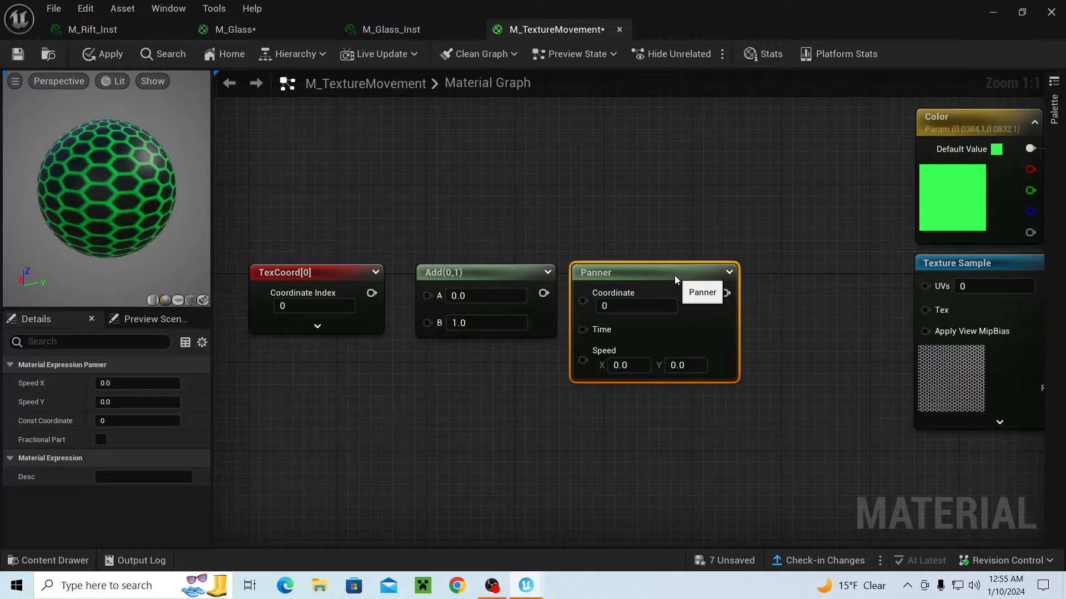
left_click(660, 226)
- Wire TexCoord into Add's A input, Add into the Panner's Coordinate, and the Panner into the Texture Sample's UVs
right_click_drag(659, 226, 721, 203)
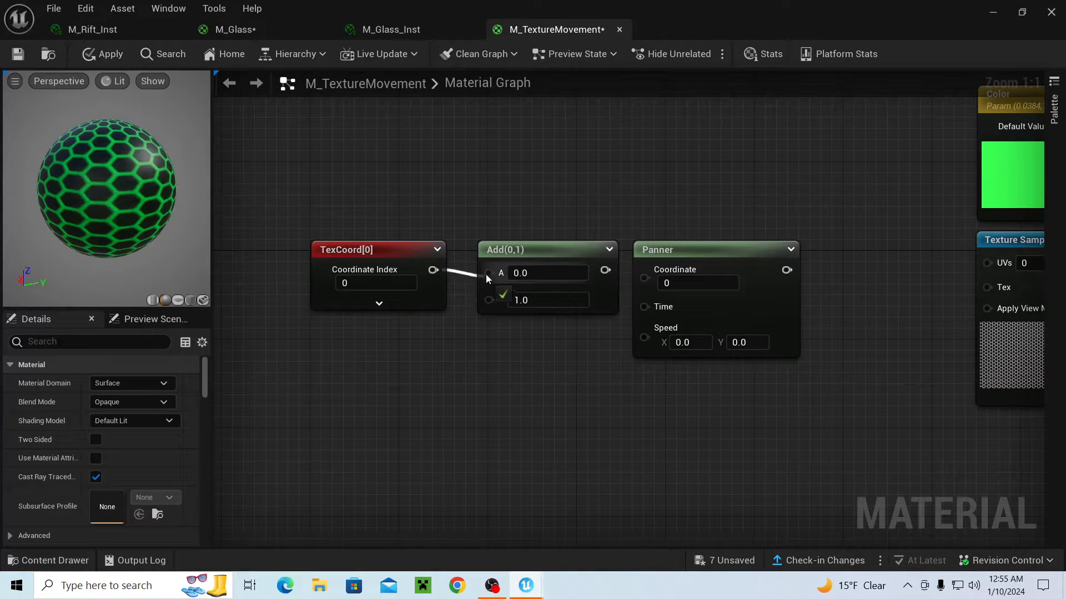
left_click_drag(486, 275, 488, 272)
left_click_drag(658, 281, 658, 282)
right_click_drag(801, 284, 567, 314)
left_click_drag(550, 301, 764, 294)
right_click_drag(763, 293, 445, 281)
right_click_drag(237, 318, 557, 278)
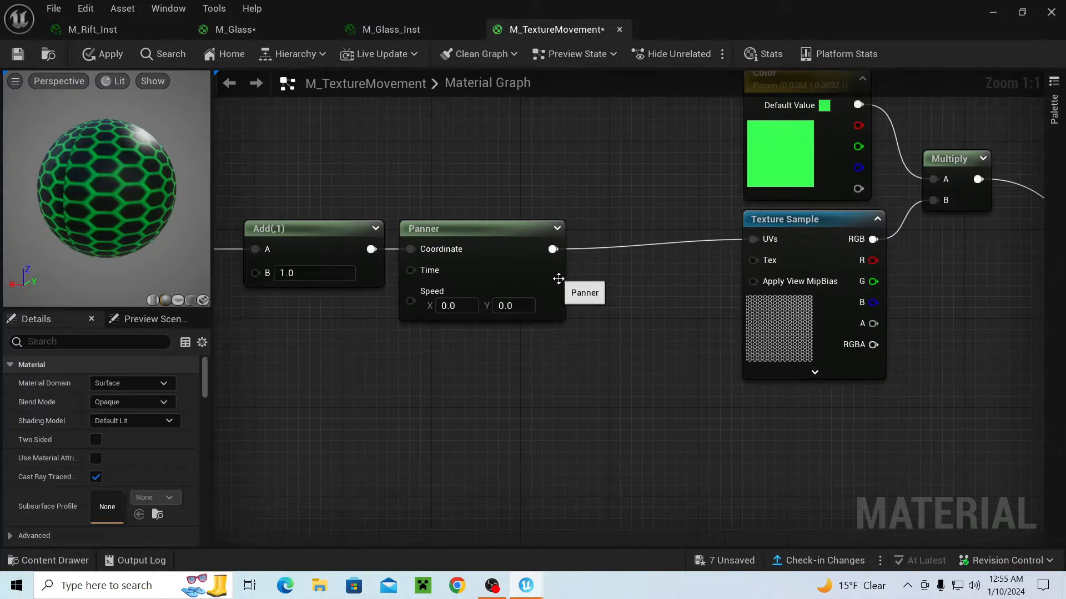
- Try a Panner Speed X of 1.0 on the preview sphere, and reduce it to 0.5
key("Return")
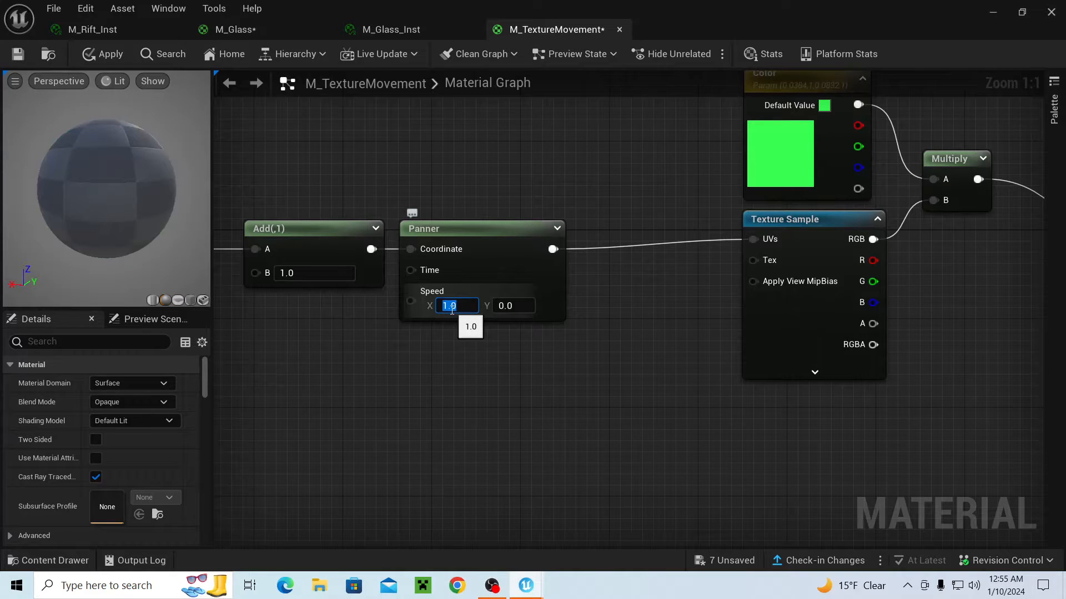
left_click_drag(139, 173, 158, 183)
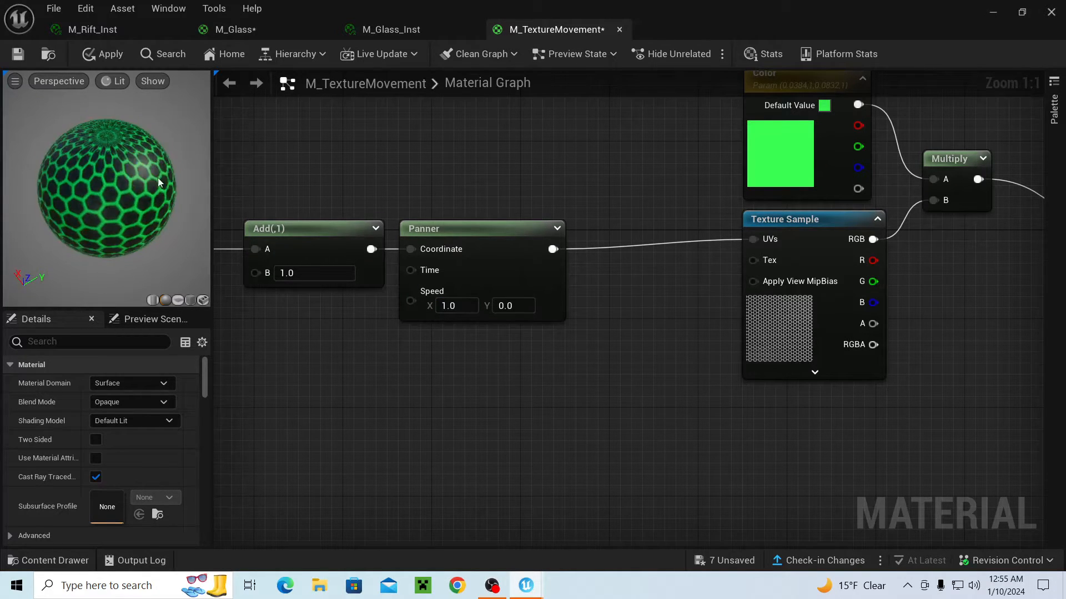
left_click(449, 306)
type(".5")
key("Return")
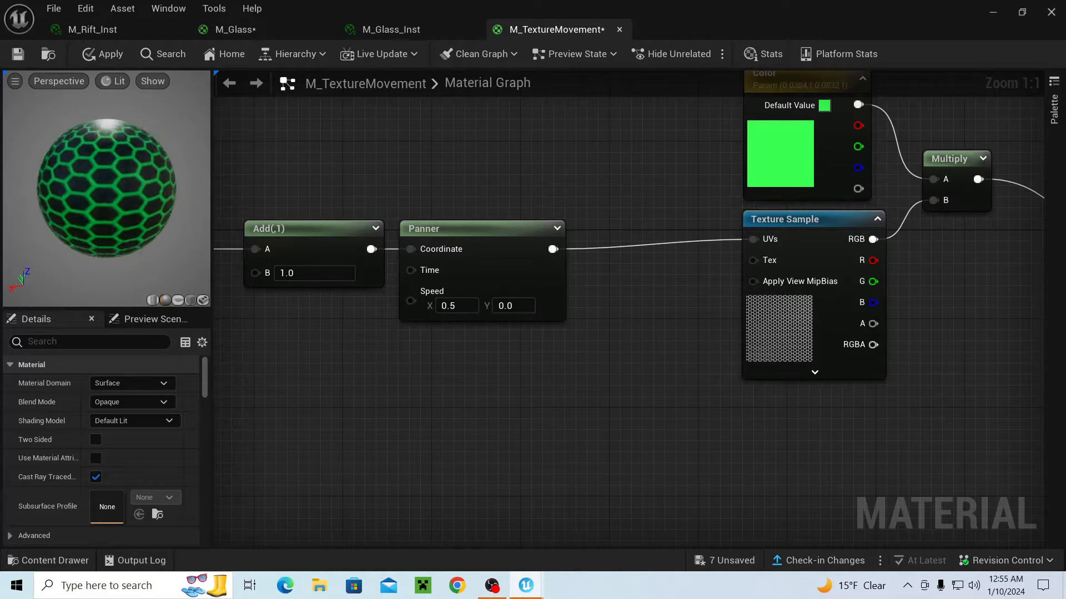
- Reset the Panner's Speed X to 0
left_click(462, 307)
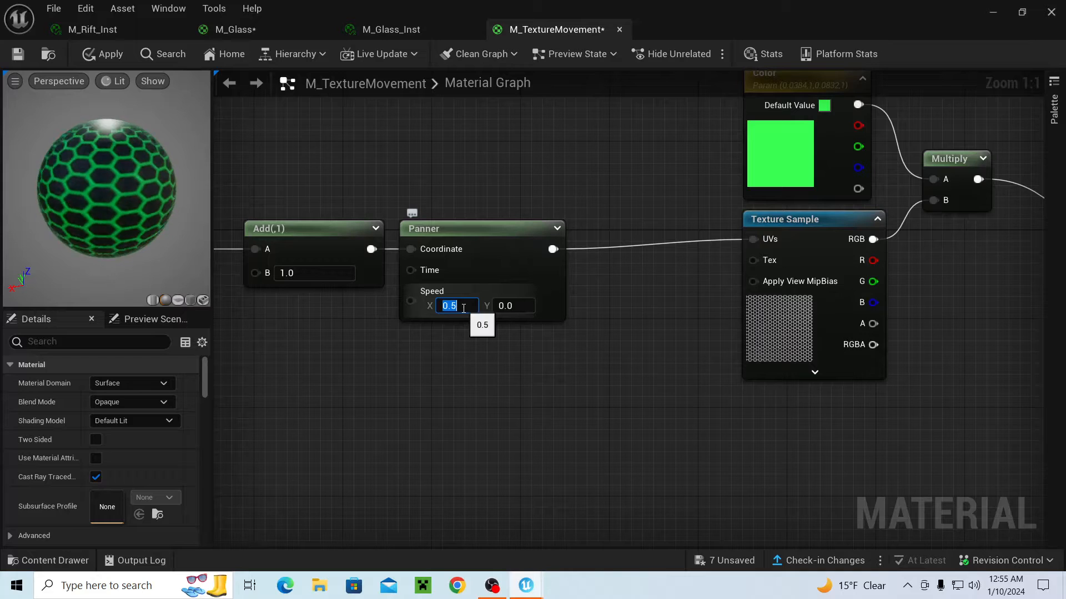
type("0")
key("Return")
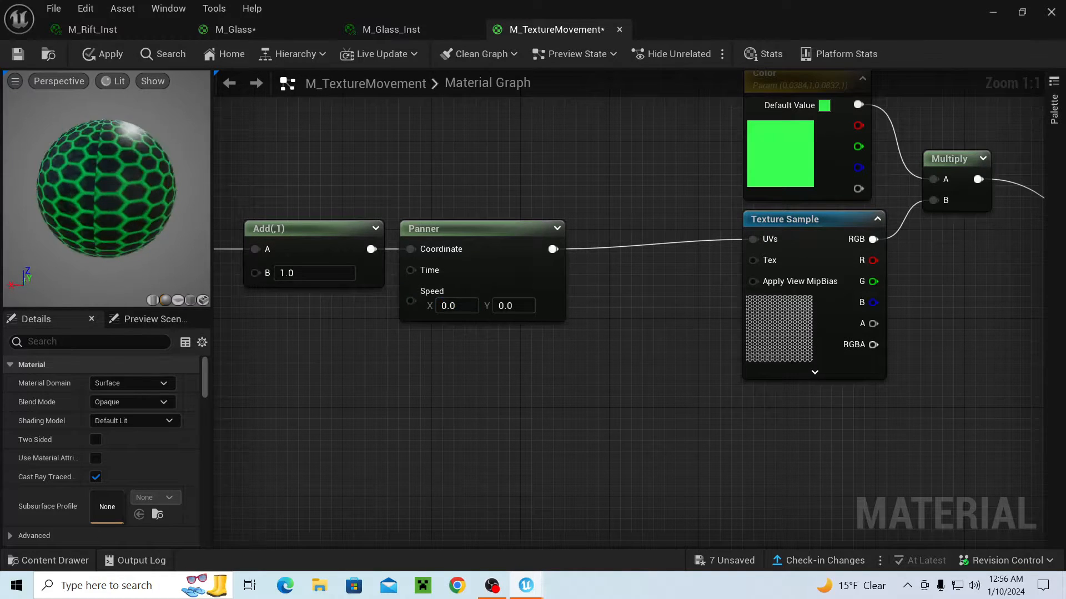
- Examine the hexagon pattern on the preview sphere from several angles and distances, including its pole and vertical seam
scroll(107, 205, "up", 3)
left_click_drag(119, 162, 146, 205)
scroll(118, 162, "down", 4)
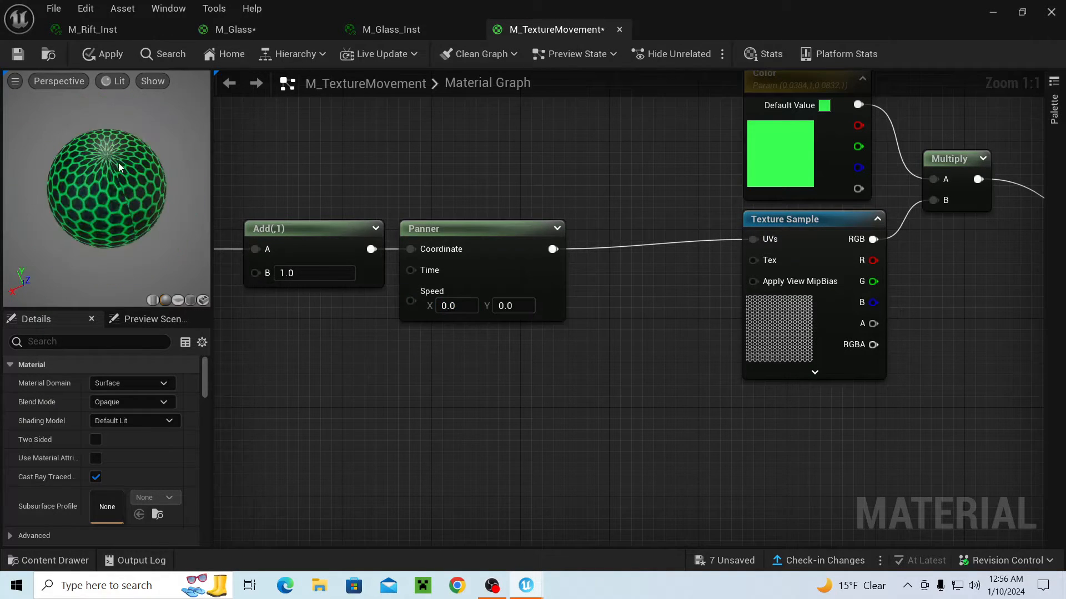
left_click_drag(118, 162, 145, 179)
scroll(102, 214, "up", 1)
scroll(104, 202, "up", 5)
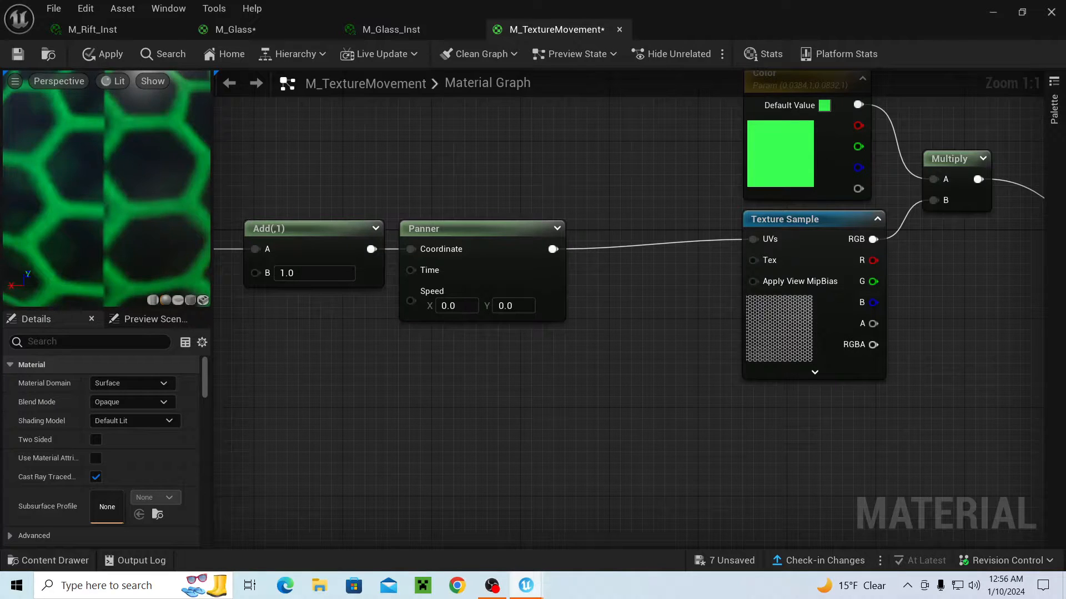
scroll(100, 199, "down", 4)
scroll(100, 201, "down", 3)
mouse_move(100, 201)
left_mouse_down()
mouse_move(139, 214)
mouse_move(125, 194)
mouse_move(103, 201)
left_mouse_up()
- Expand the TexCoord node's options, try a UTiling of 0.5, and return it to 1
right_click_drag(360, 154, 668, 104)
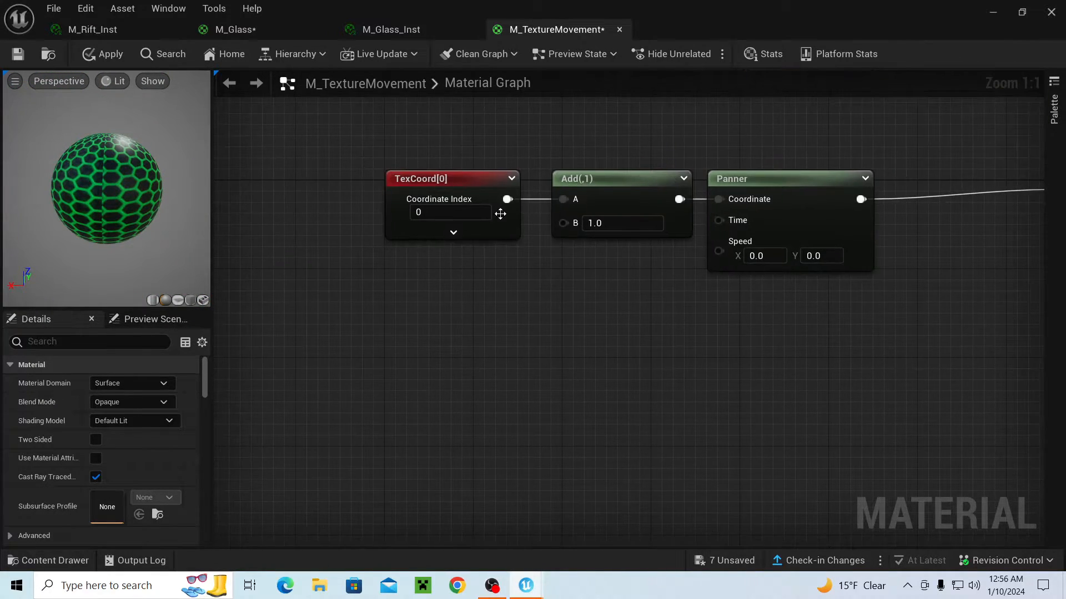
left_click(452, 234)
left_click(461, 251)
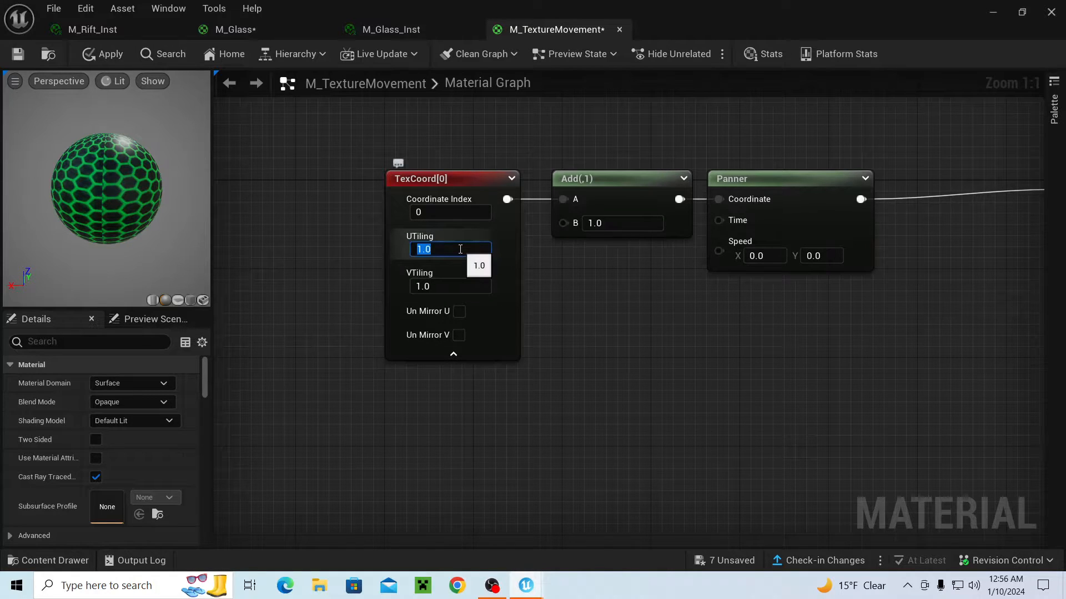
type(".5")
key("Return")
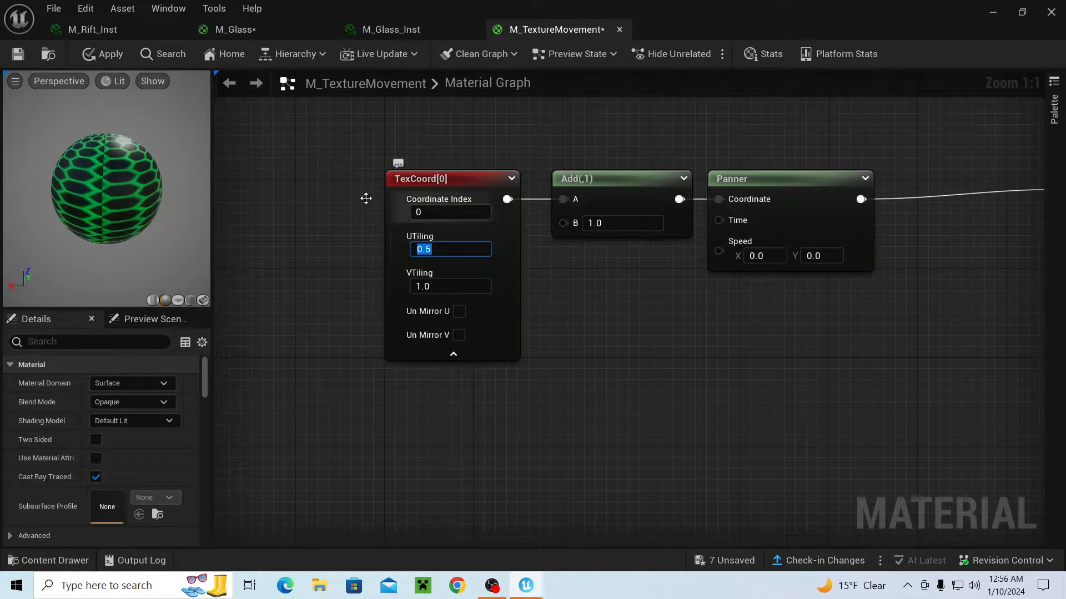
type("1")
key("Return")
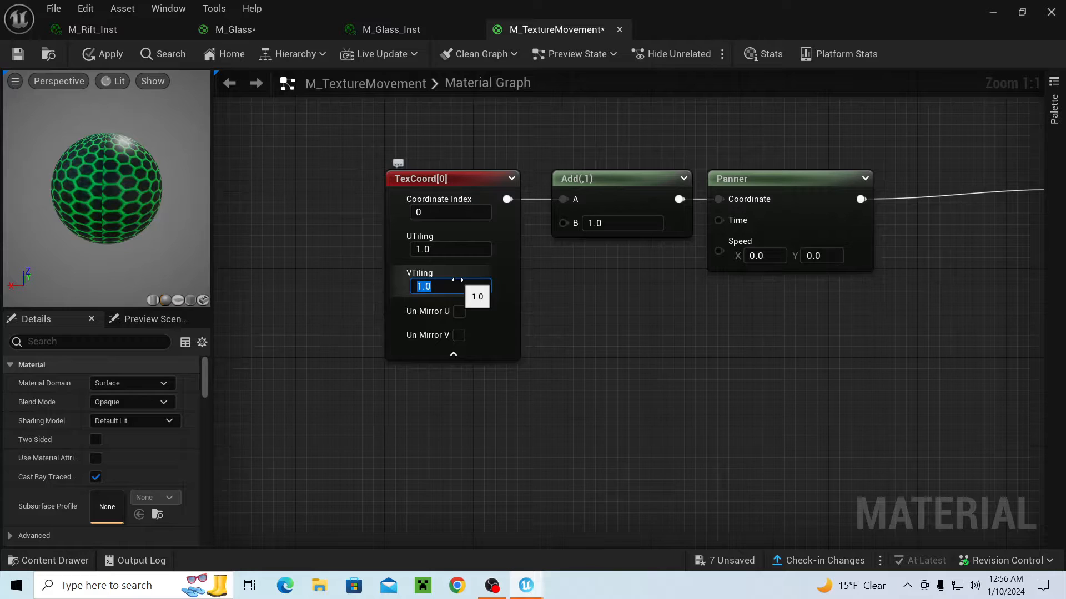
- Try a VTiling of 0.5 on the TexCoord node, and return it to 1
left_click(458, 279)
type(".5")
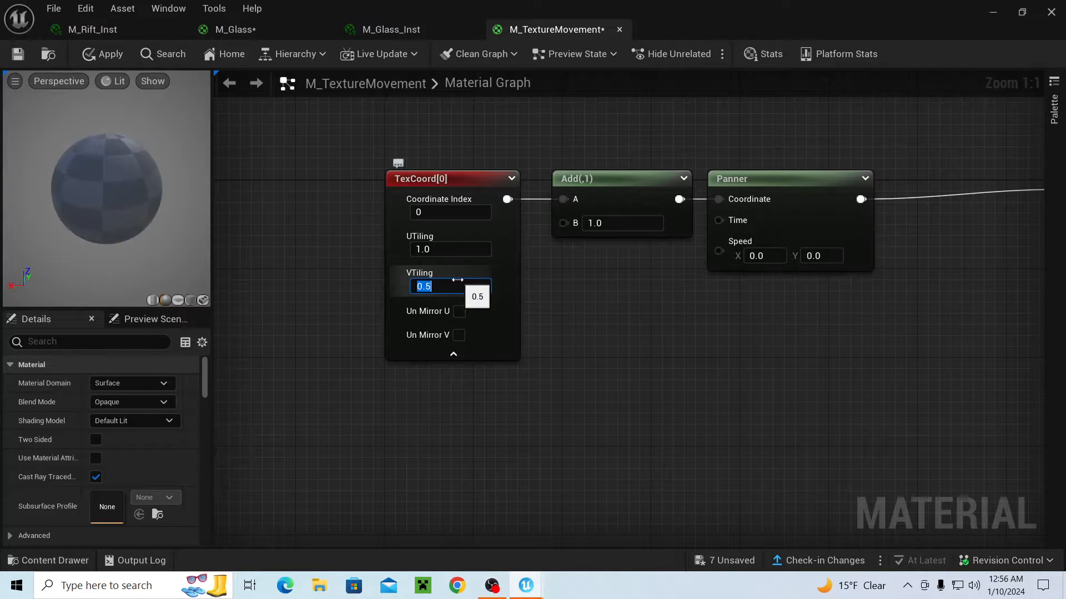
key("Return")
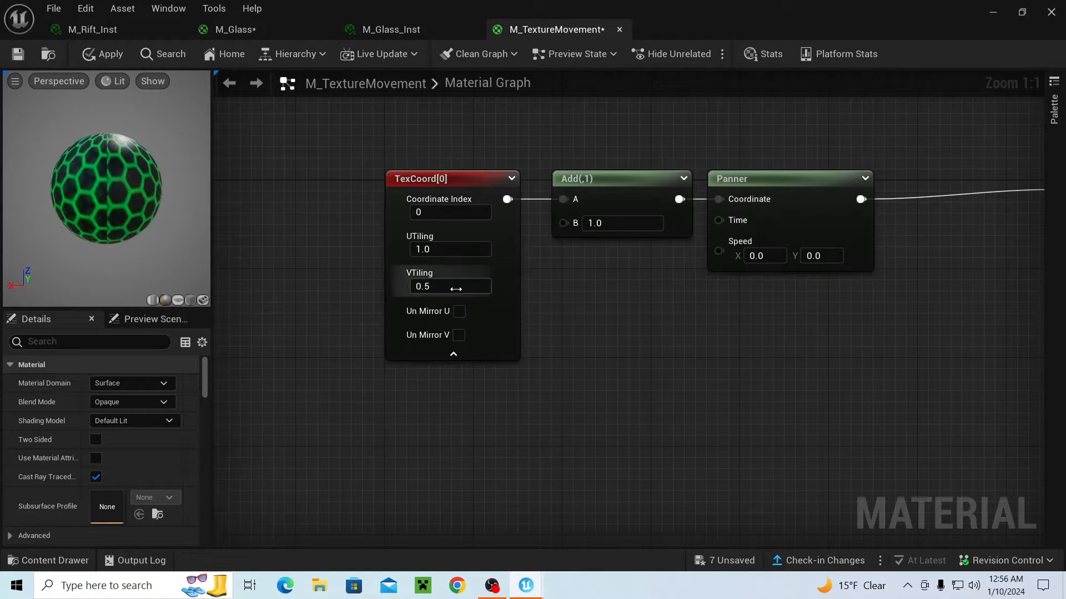
type("1")
key("Return")
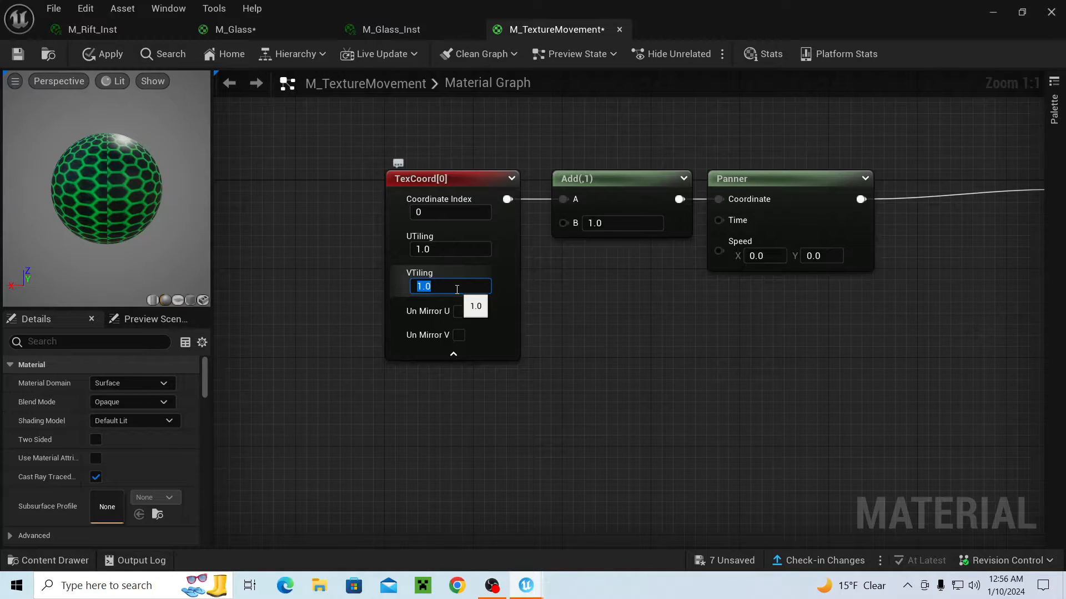
- Set the TexCoord node's UTiling to 0 and apply the material changes
left_click(465, 249)
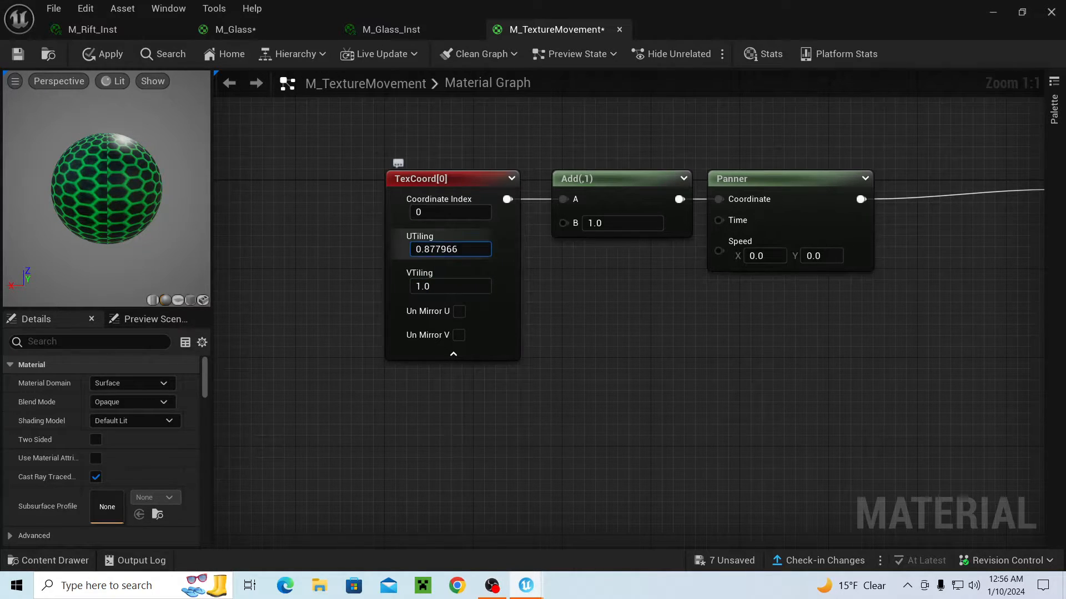
mouse_move(440, 249)
left_mouse_down()
mouse_move(439, 260)
mouse_move(449, 249)
left_mouse_up()
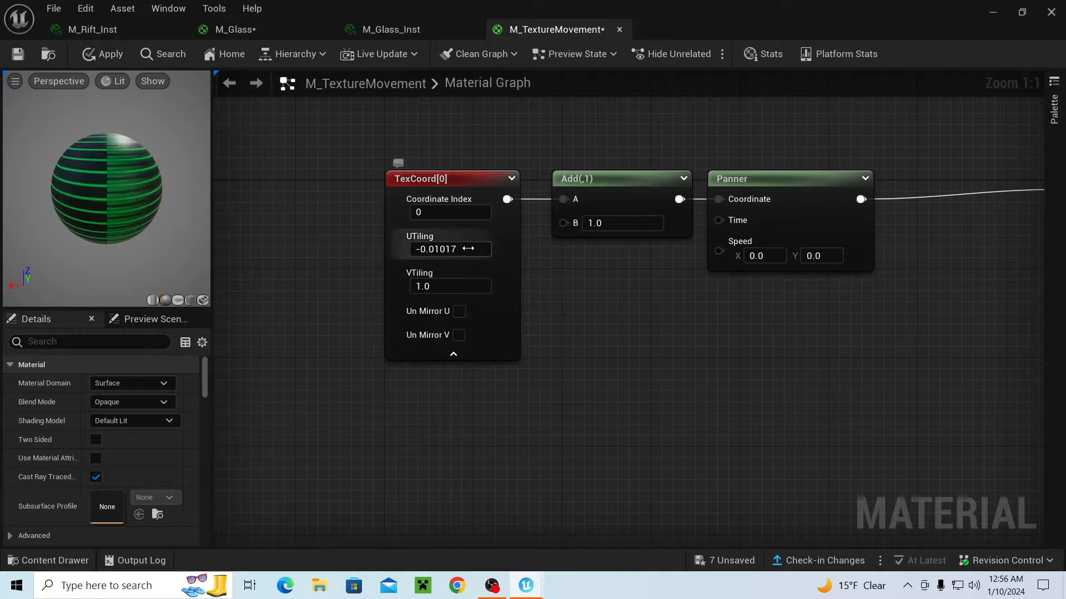
type("0")
key("Return")
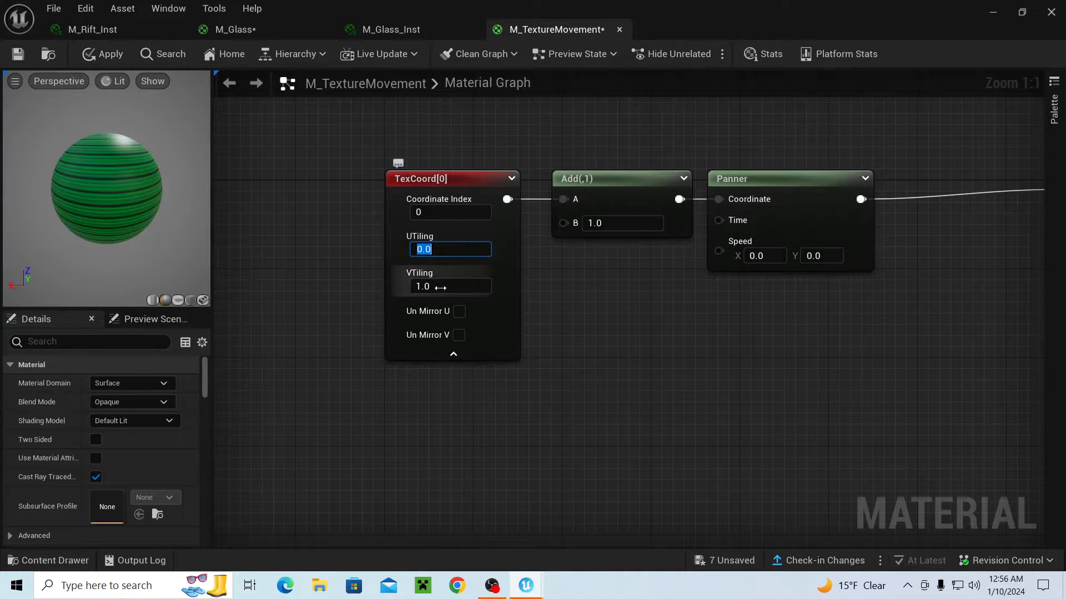
mouse_move(133, 217)
left_mouse_down()
mouse_move(200, 222)
mouse_move(111, 233)
mouse_move(151, 216)
left_mouse_up()
left_click(103, 53)
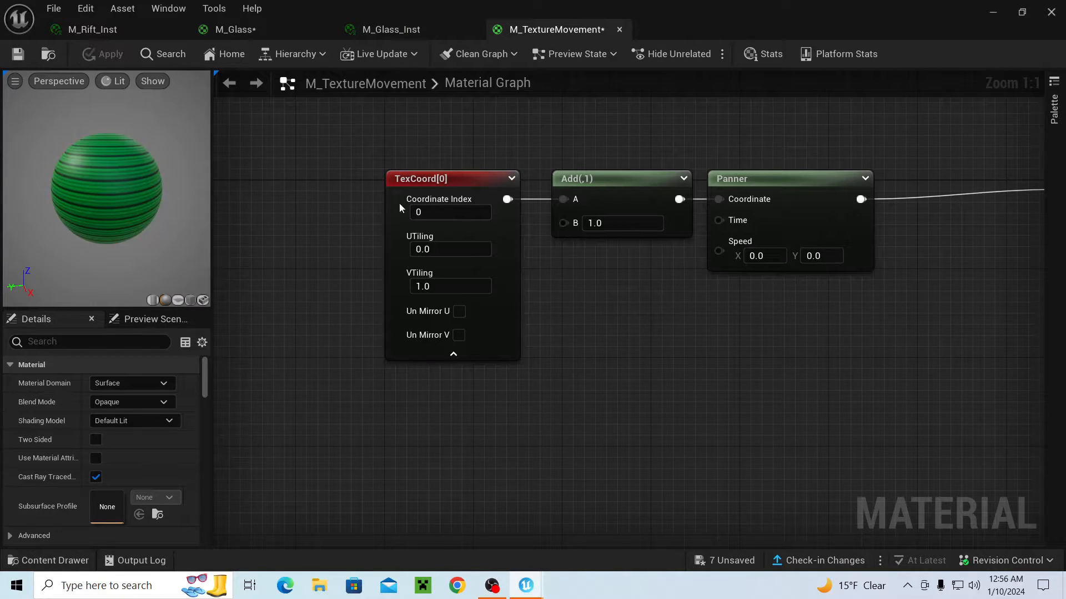
- Set the Panner's Speed X to 1
right_click_drag(638, 302, 536, 280)
right_click_drag(674, 313, 347, 352)
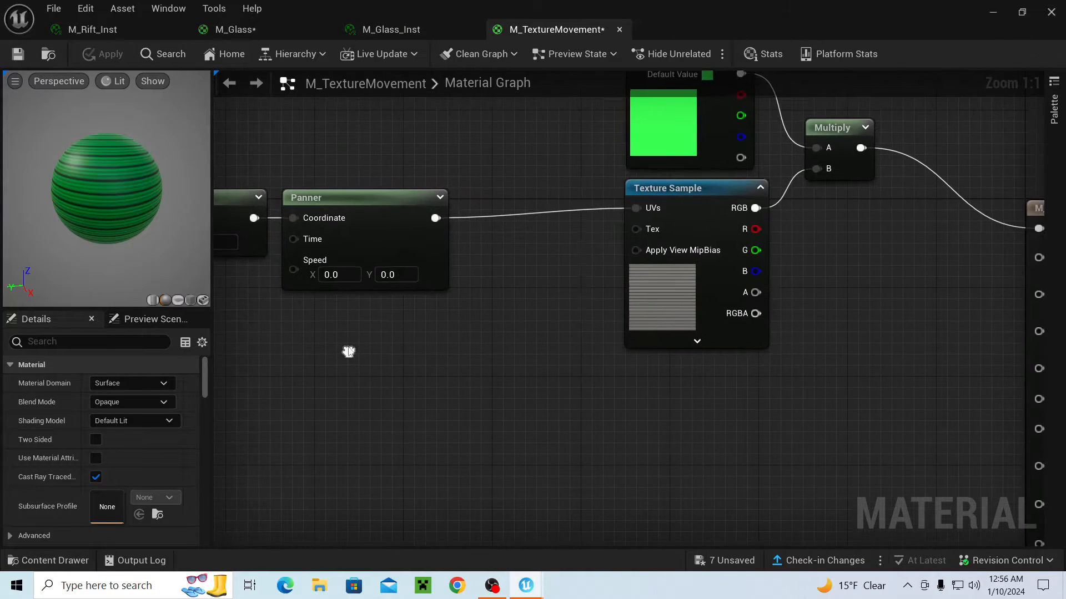
right_click_drag(497, 357, 559, 347)
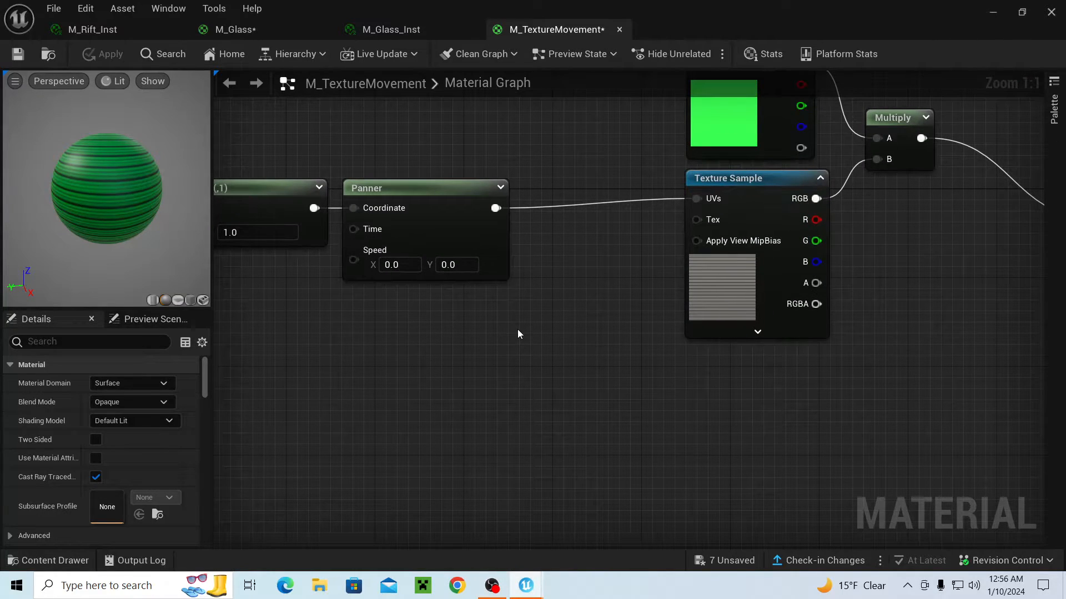
right_click_drag(517, 328, 646, 335)
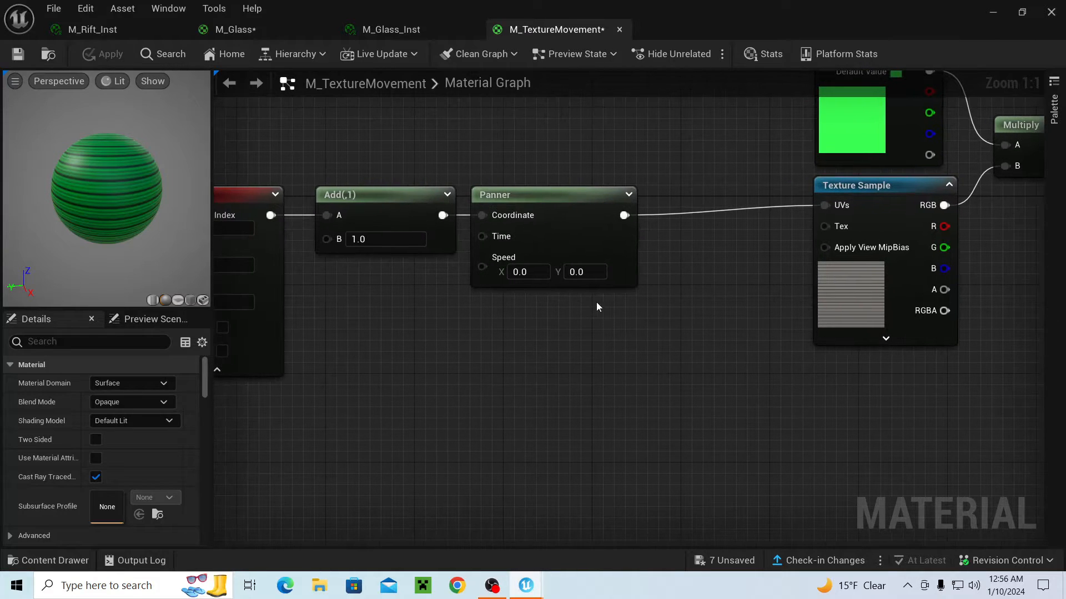
type("1")
key("Return")
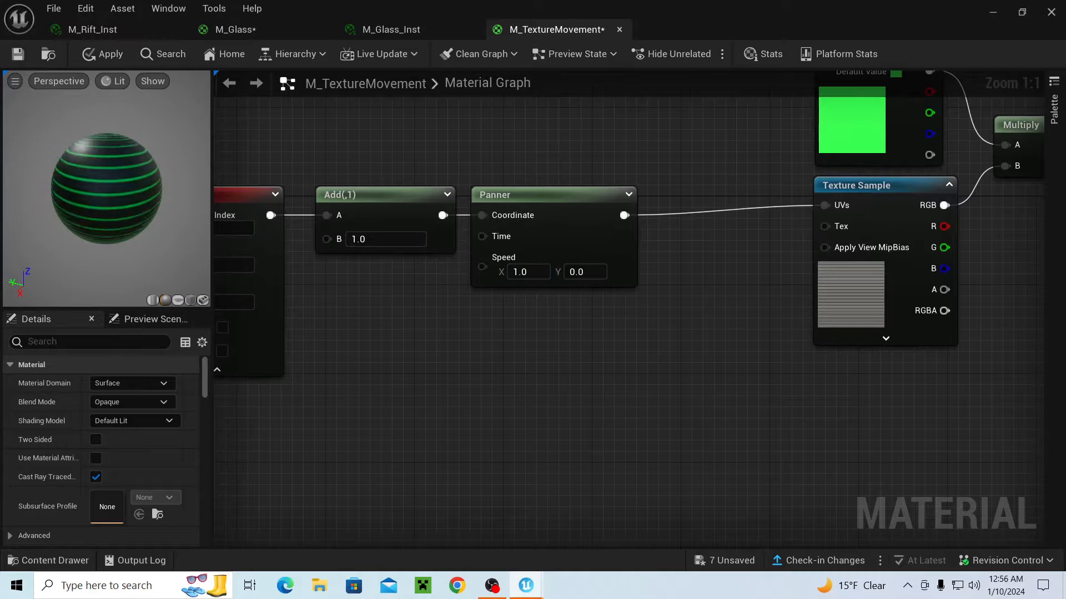
- Lower the Panner's Speed X to 0.5
left_click(541, 273)
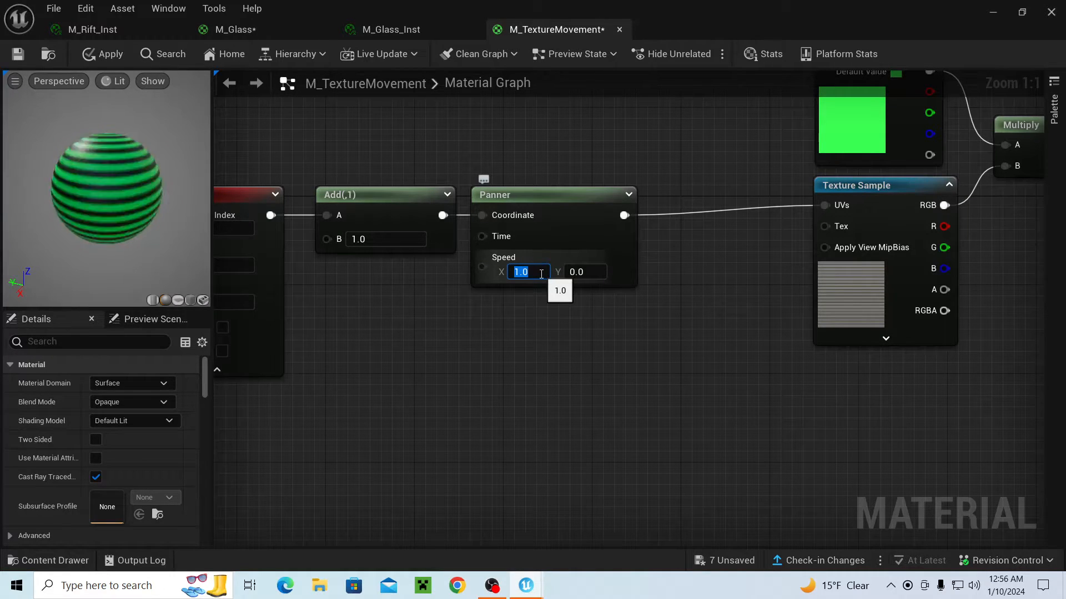
type(".5")
key("Return")
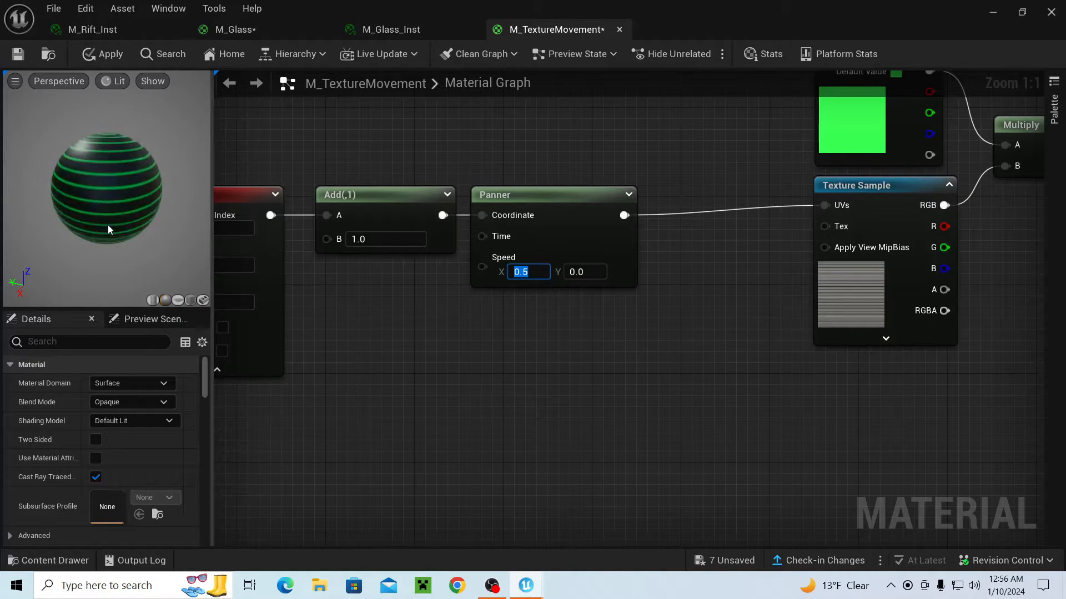
- Set the Panner's Speed X to 0
mouse_move(107, 225)
left_mouse_down()
mouse_move(130, 218)
mouse_move(114, 244)
left_mouse_up()
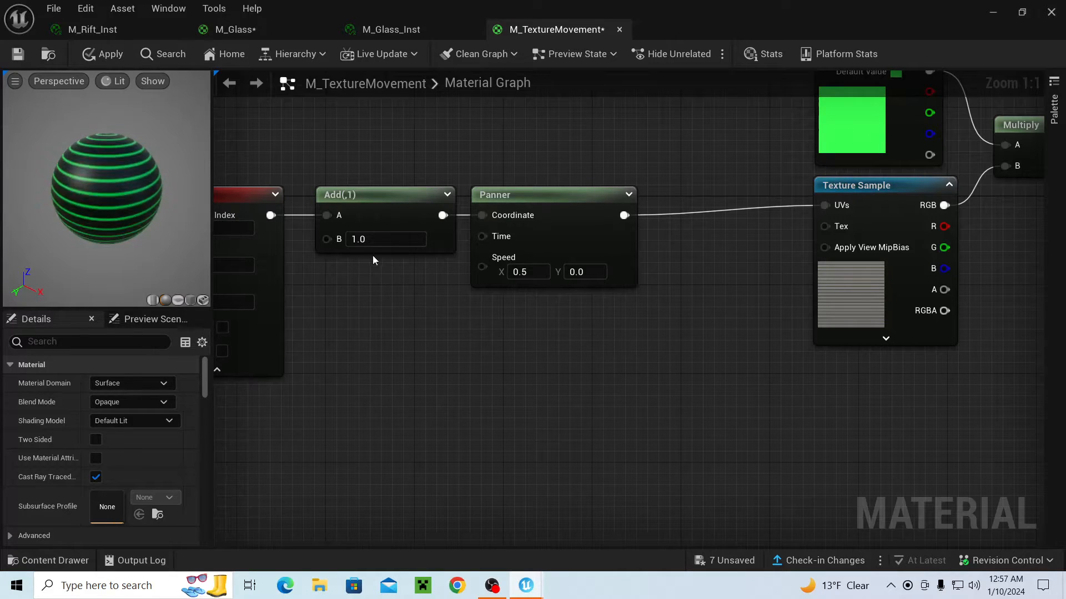
left_click(520, 272)
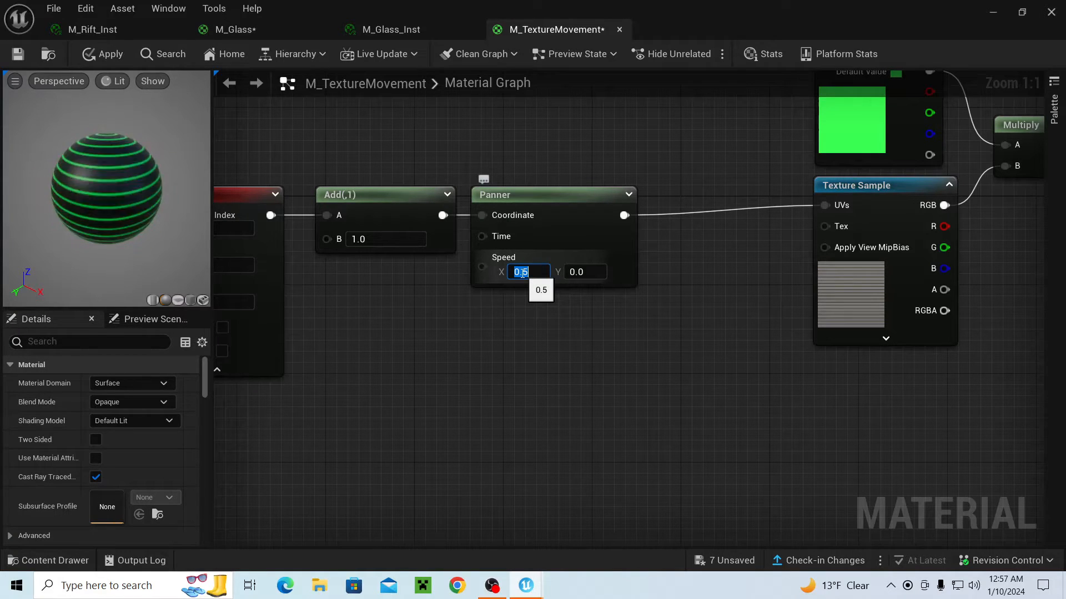
left_click_drag(134, 181, 114, 171)
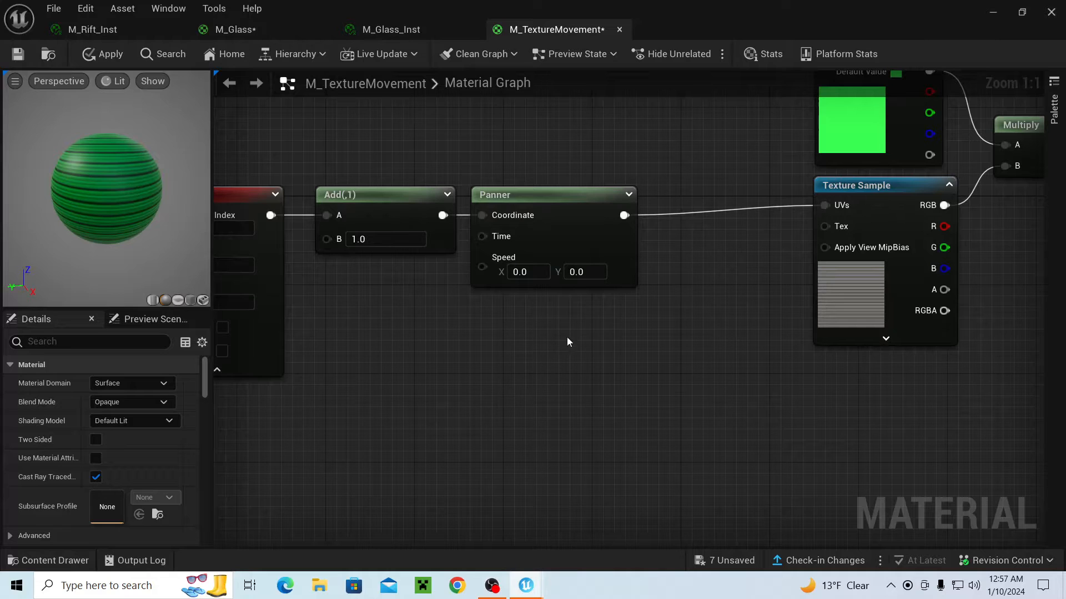
- Try a Speed X of 0.1 on the Panner, and return it to 0
right_click_drag(373, 308, 532, 318)
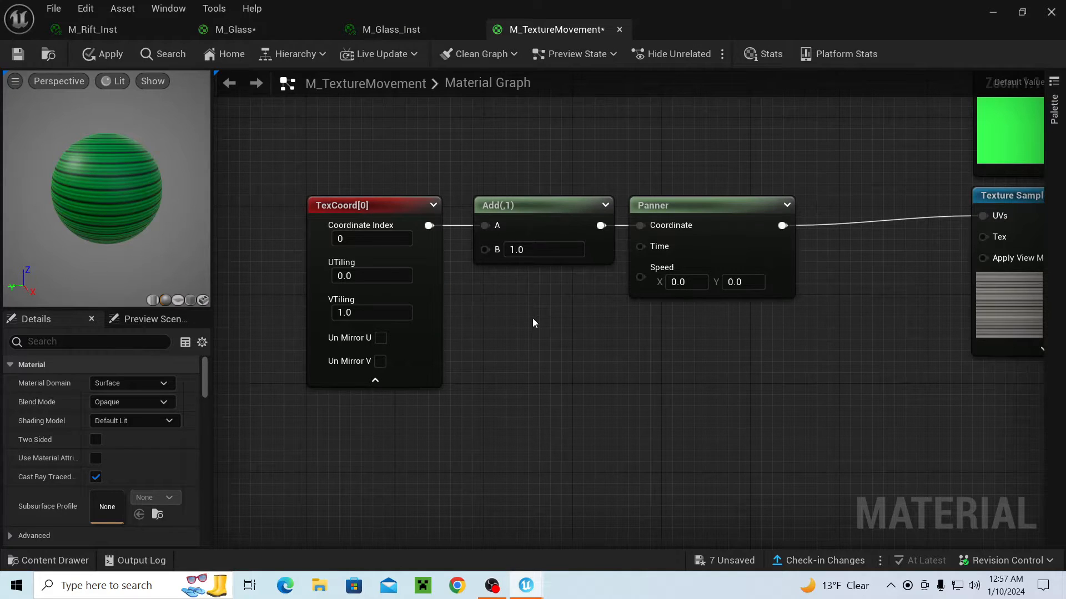
left_click(674, 283)
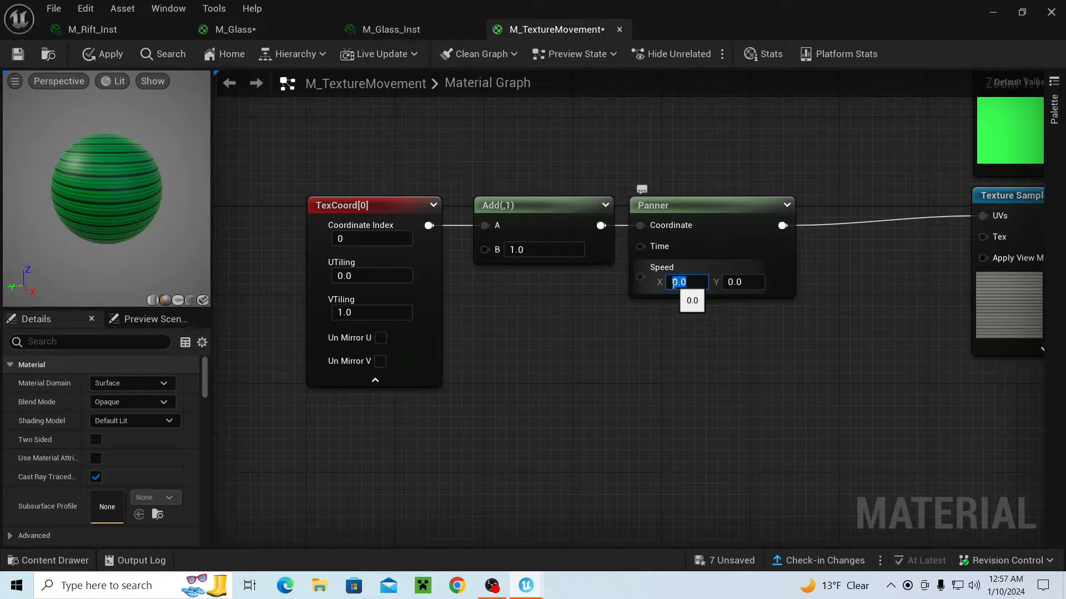
key("Return")
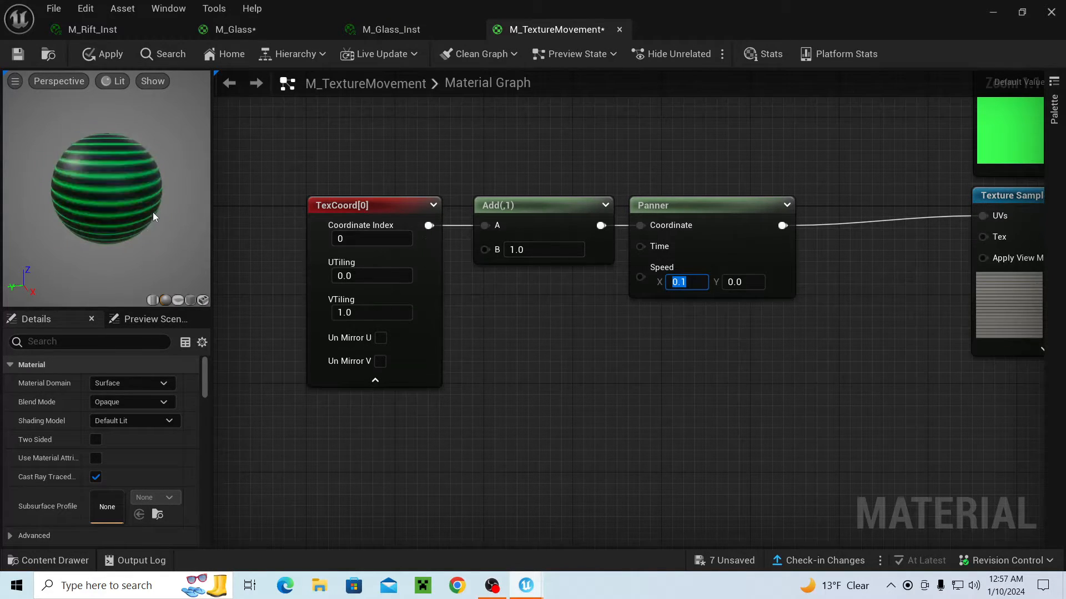
left_click_drag(152, 212, 164, 212)
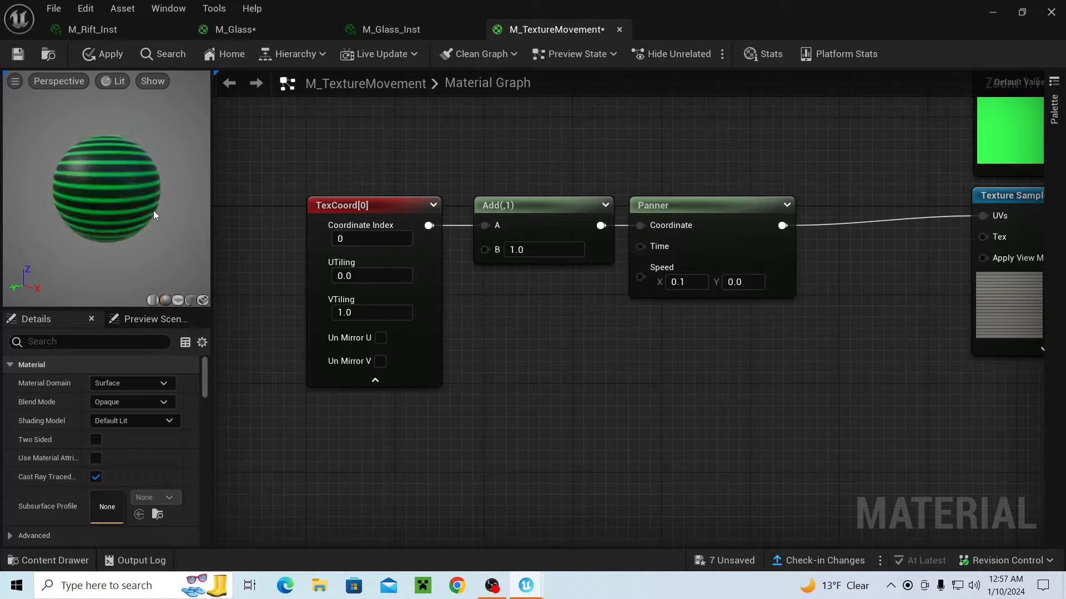
left_click(699, 288)
type("0")
key("Return")
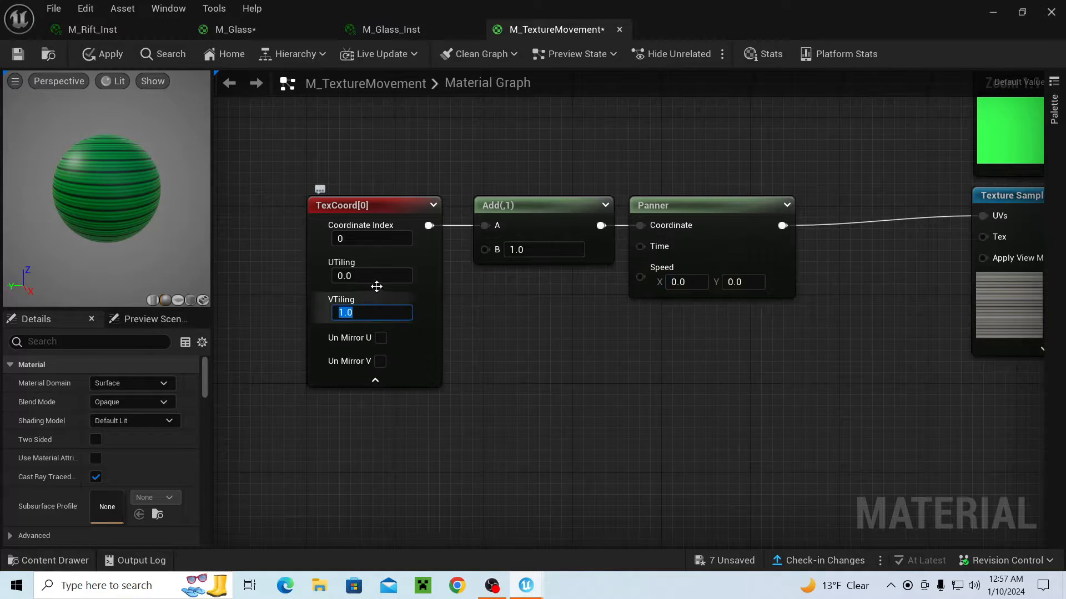
- Set the TexCoord node's VTiling to 0.5
left_click(404, 314)
type(".5")
key("Return")
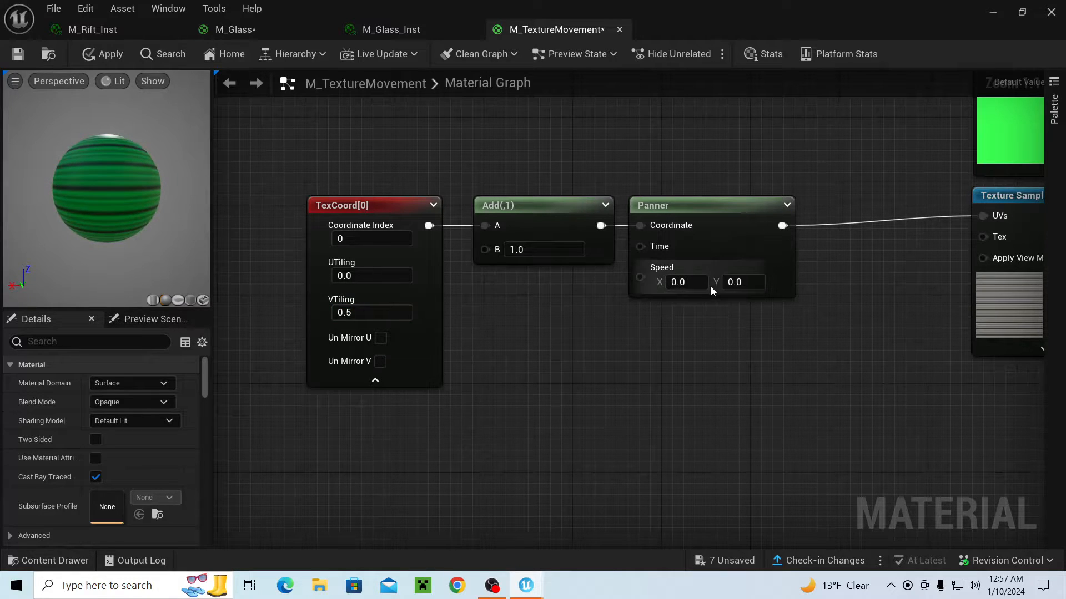
- Test the Panner's Speed X at 0.1 once more with the new tiling, and reset it to 0
key("Return")
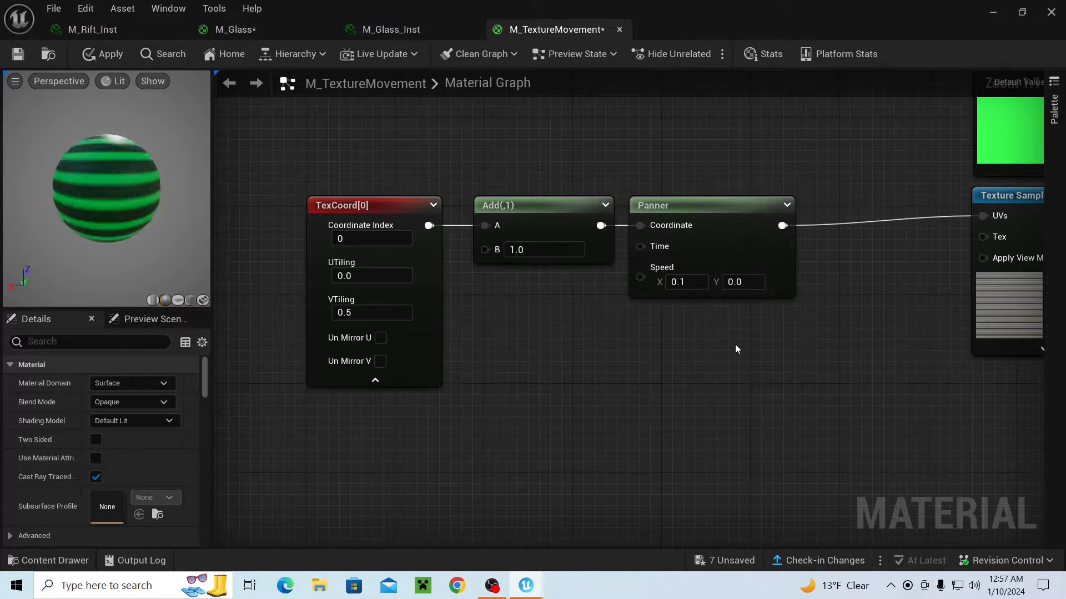
left_click(683, 284)
type("0")
key("Return")
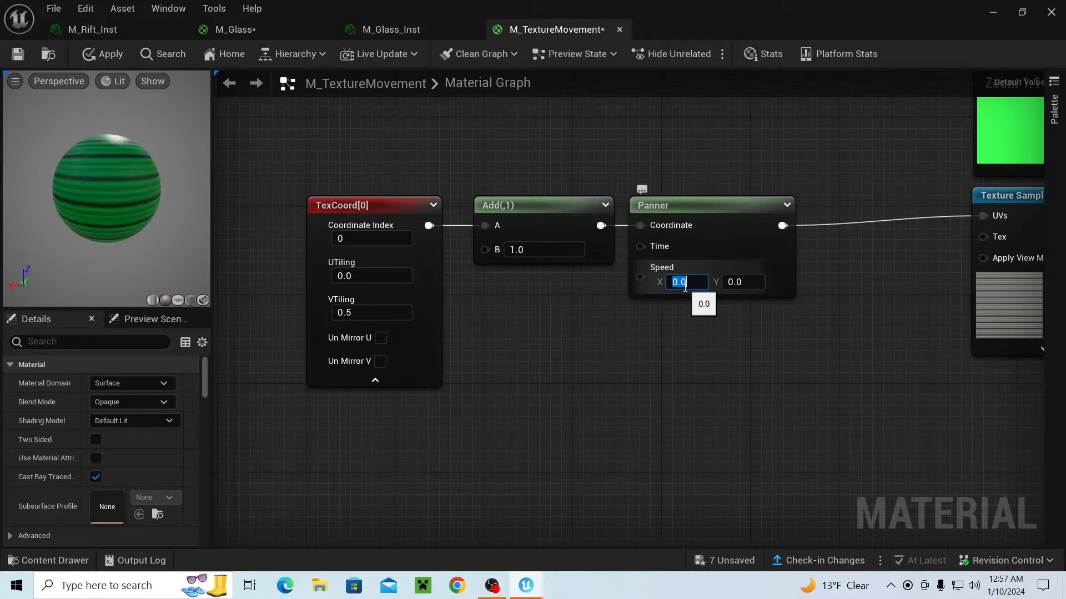
- Set the Panner's Speed Y to 0.1 and check the movement on the preview sphere
left_click(746, 282)
type(".")
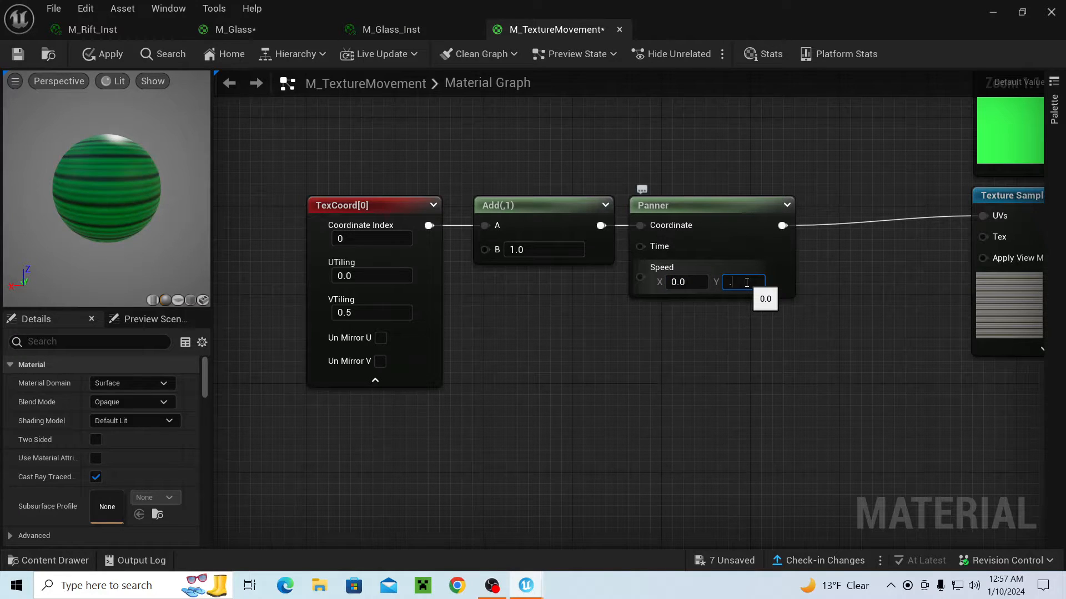
type("1")
key("Return")
left_click_drag(168, 234, 166, 247)
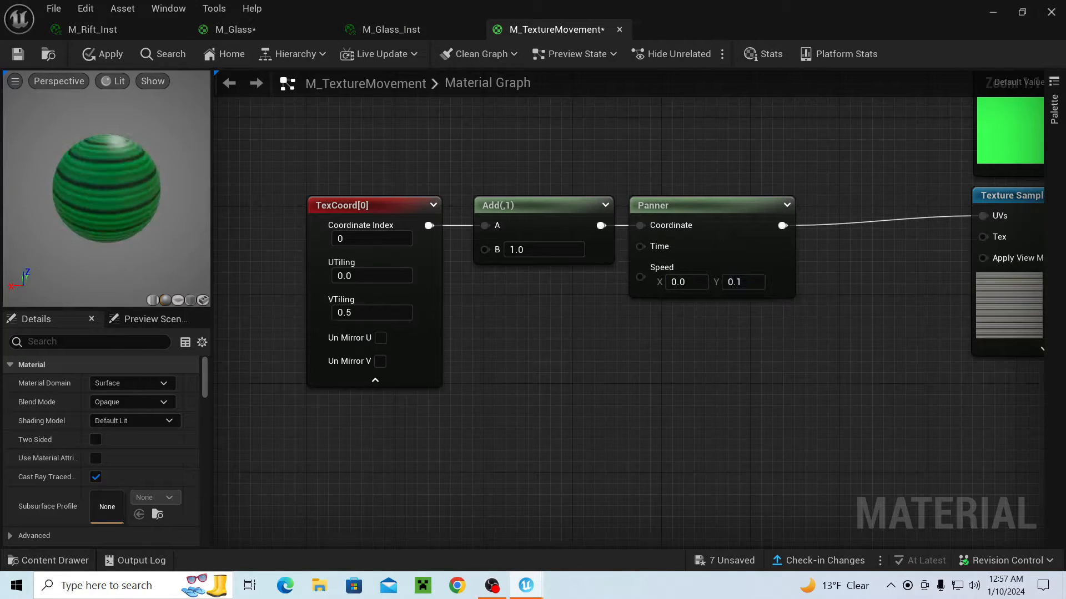
left_click_drag(139, 178, 136, 150)
mouse_move(134, 228)
left_mouse_down()
mouse_move(135, 211)
mouse_move(135, 224)
left_mouse_up()
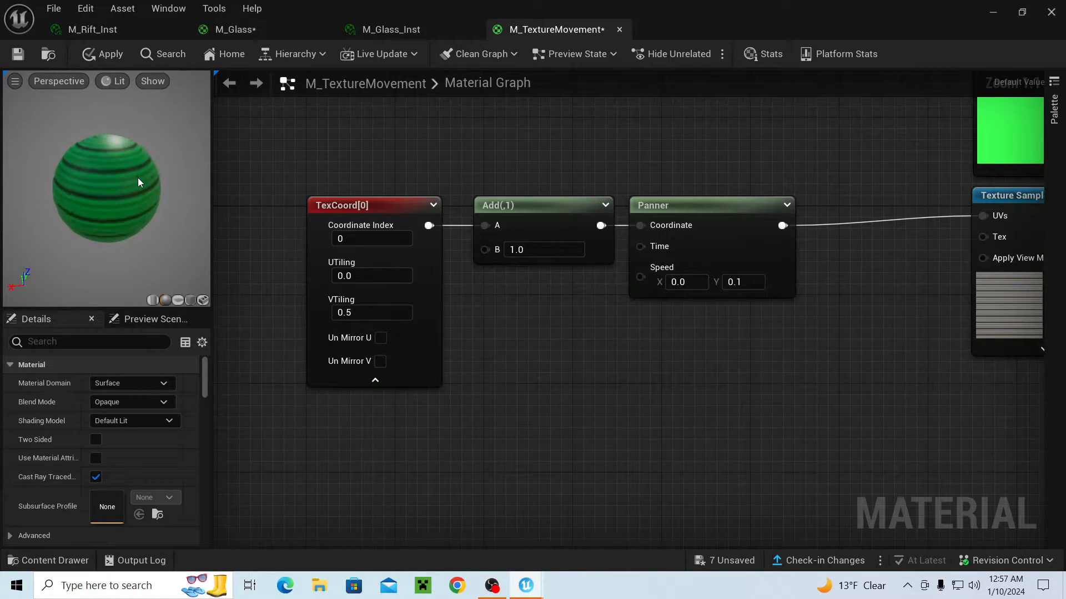
- Add a vector parameter named Color2 and place it above the Color parameter
right_click_drag(673, 345, 514, 343)
scroll(624, 354, "down", 1)
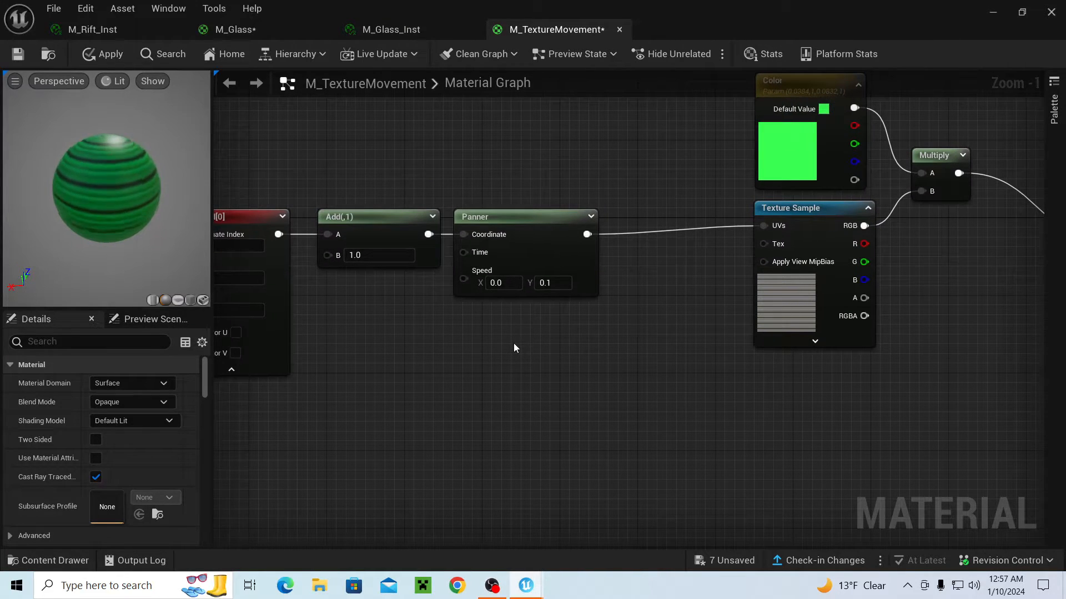
right_click_drag(771, 447, 540, 405)
scroll(644, 348, "up", 1)
right_click_drag(749, 177, 791, 475)
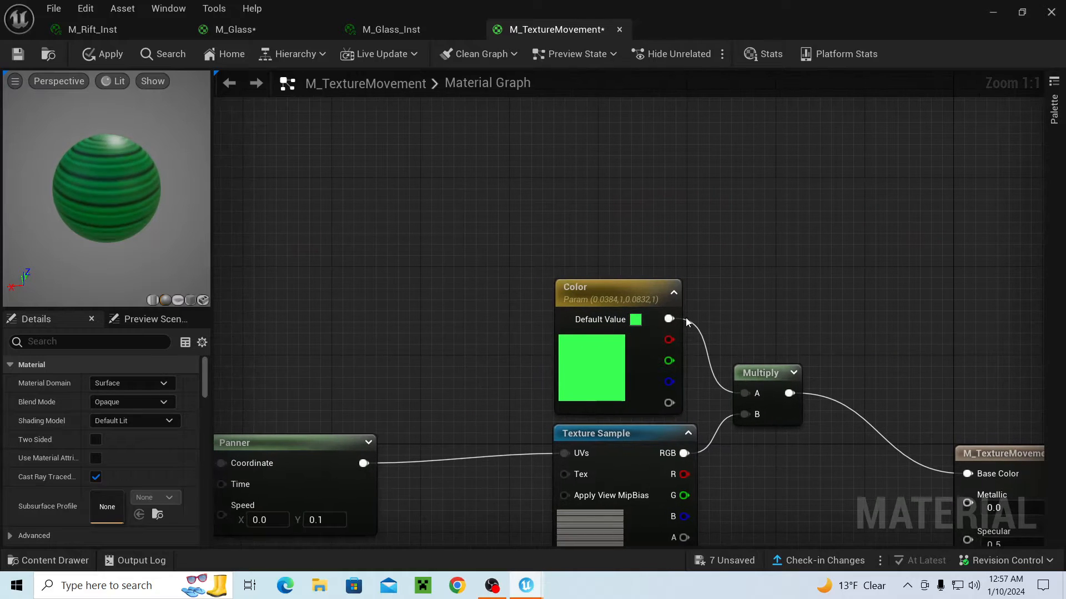
right_click(633, 207)
type("par")
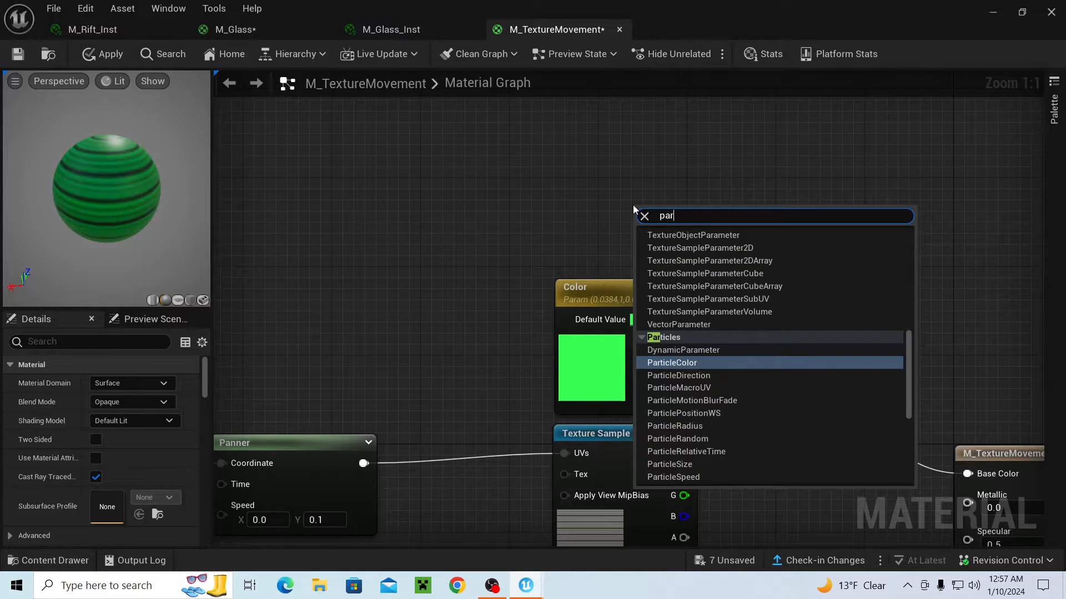
type("am")
key("Return")
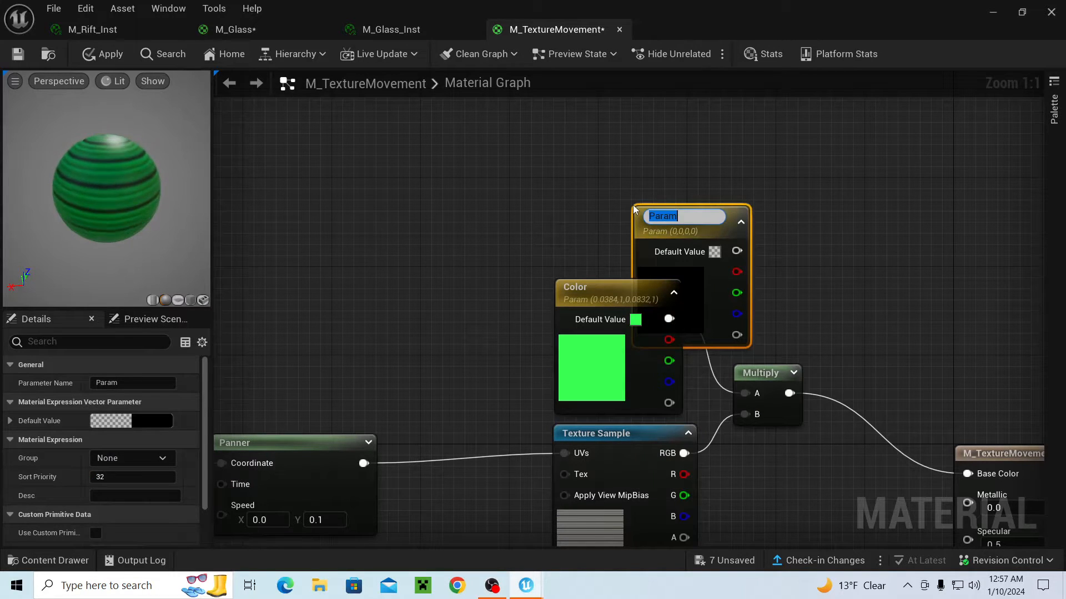
type("Color")
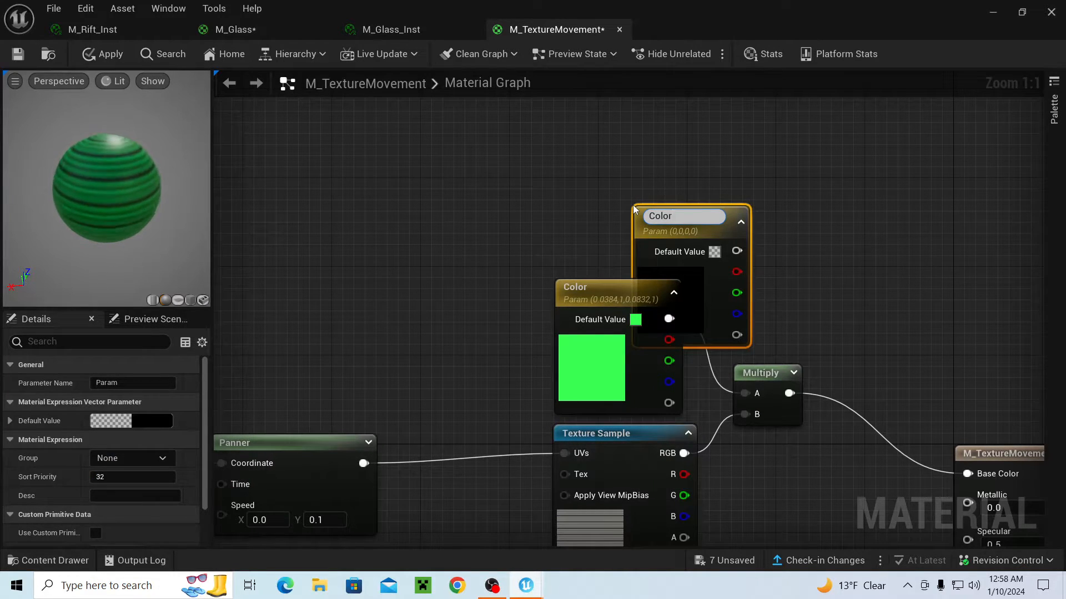
type("2")
key("Return")
left_click_drag(680, 226, 601, 167)
- Break all links of the Multiply node
right_click_drag(659, 288, 542, 315)
left_click(651, 404)
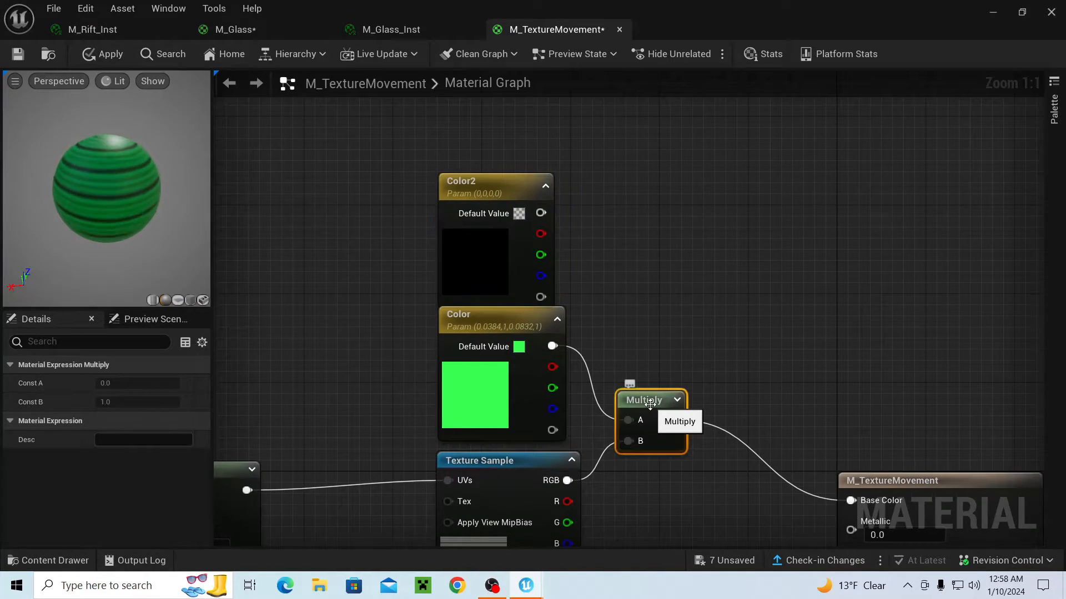
right_click(651, 404)
left_click(701, 158)
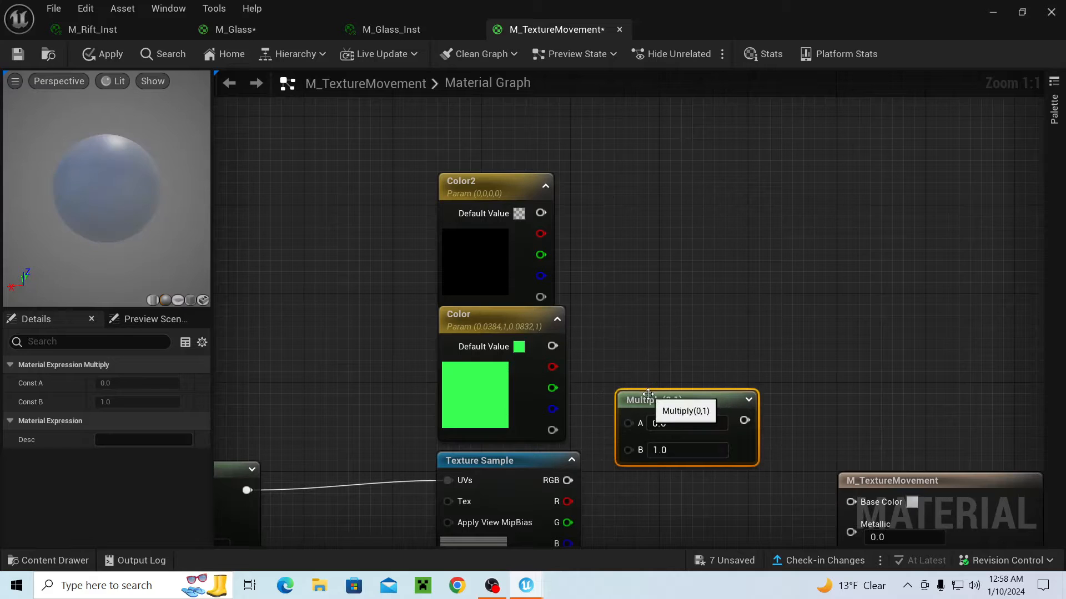
- Place an Add node between the colour parameters and the Multiply node
right_click_drag(612, 222, 631, 276)
right_click(627, 268)
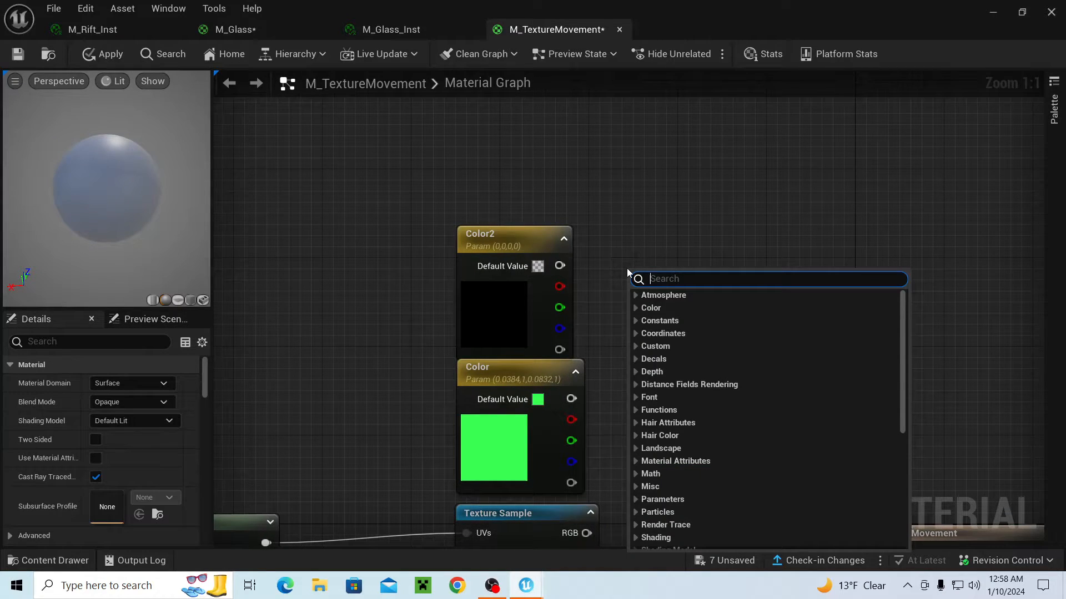
type("add")
key("Return")
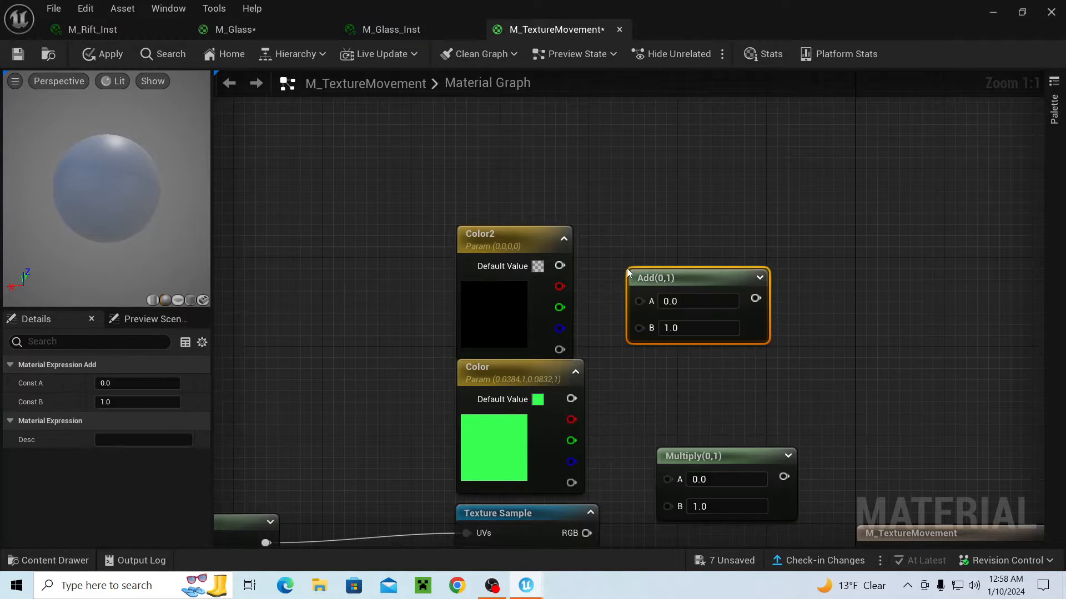
- Set Color2's default value to cyan, with R 0, G 0.940626 and B 1
left_click(488, 278)
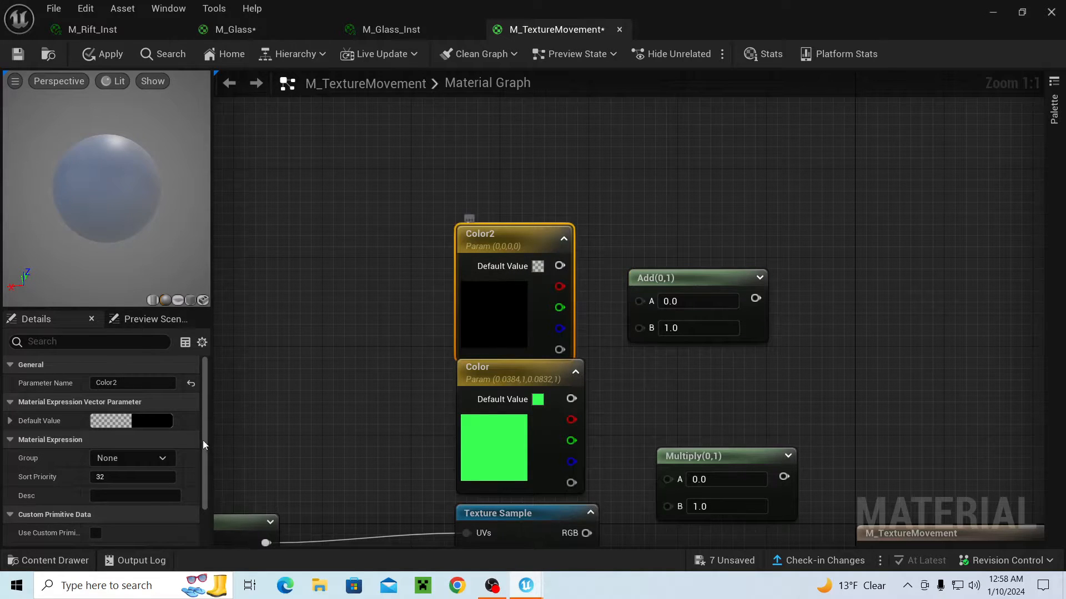
left_click(160, 425)
left_click_drag(267, 332, 167, 319)
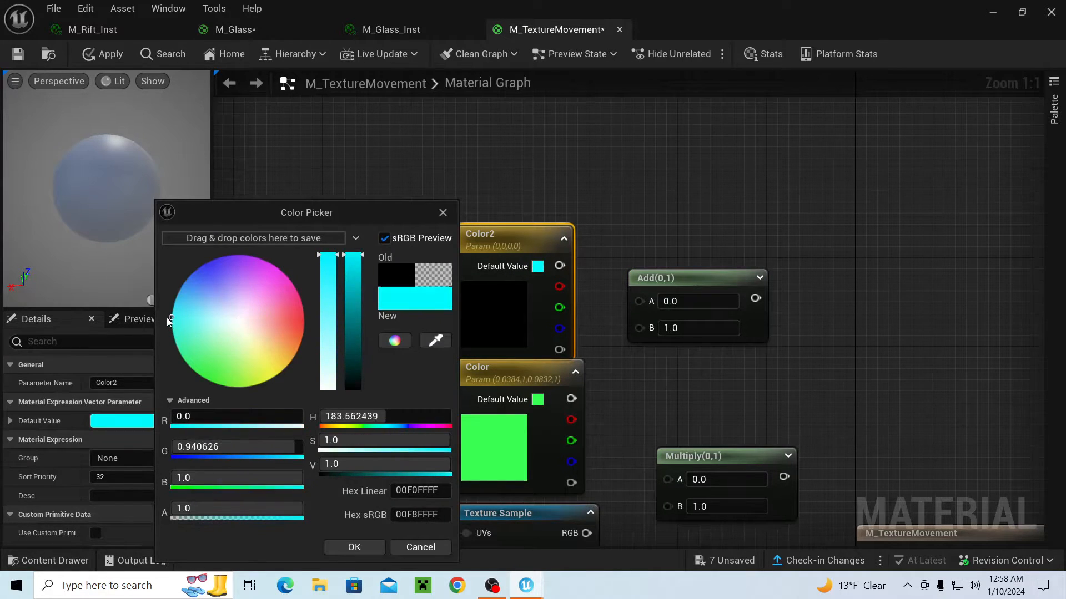
left_click(354, 548)
- Combine Color2 and Color in the Add node, multiply the sum by the Texture Sample's RGB, and feed the result into Base Color
left_click_drag(560, 265, 637, 302)
left_click_drag(571, 399, 671, 480)
right_click_drag(613, 533, 582, 398)
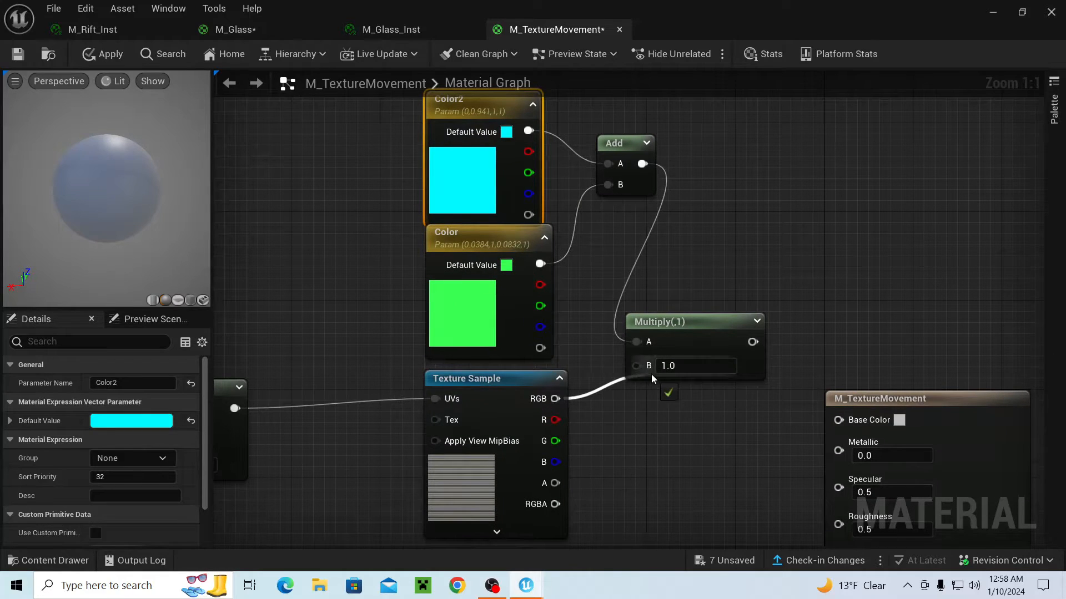
left_click_drag(651, 374, 840, 420)
right_click_drag(765, 402, 774, 375)
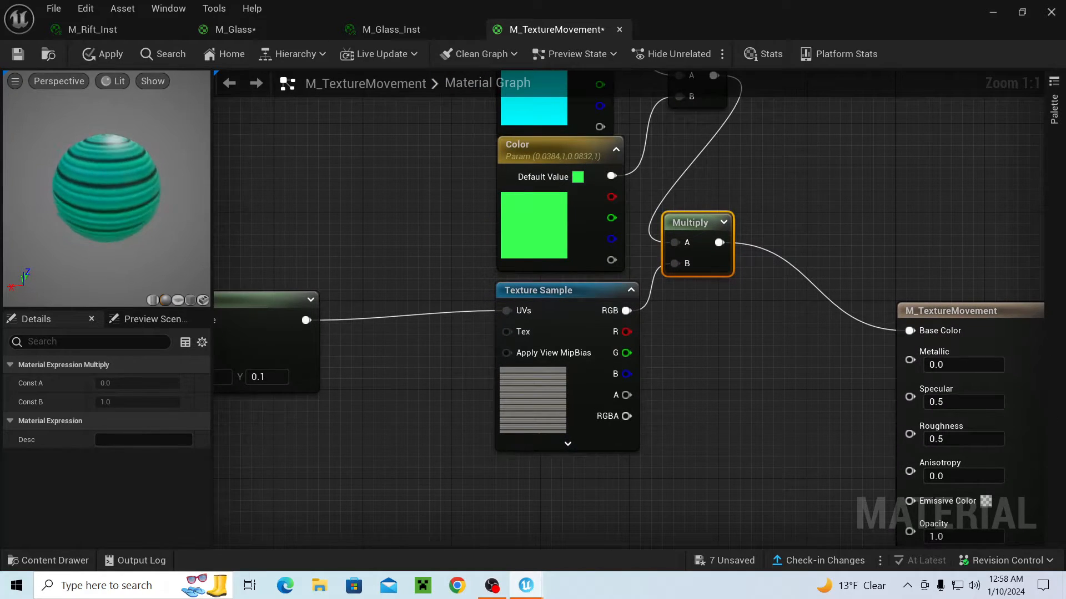
- Examine the recoloured stripes on the preview sphere and the node graph around the material output
scroll(122, 220, "up", 2)
left_click_drag(119, 215, 103, 189)
scroll(88, 152, "down", 3)
right_click_drag(459, 211, 497, 291)
left_click(395, 267)
right_click_drag(402, 268, 357, 136)
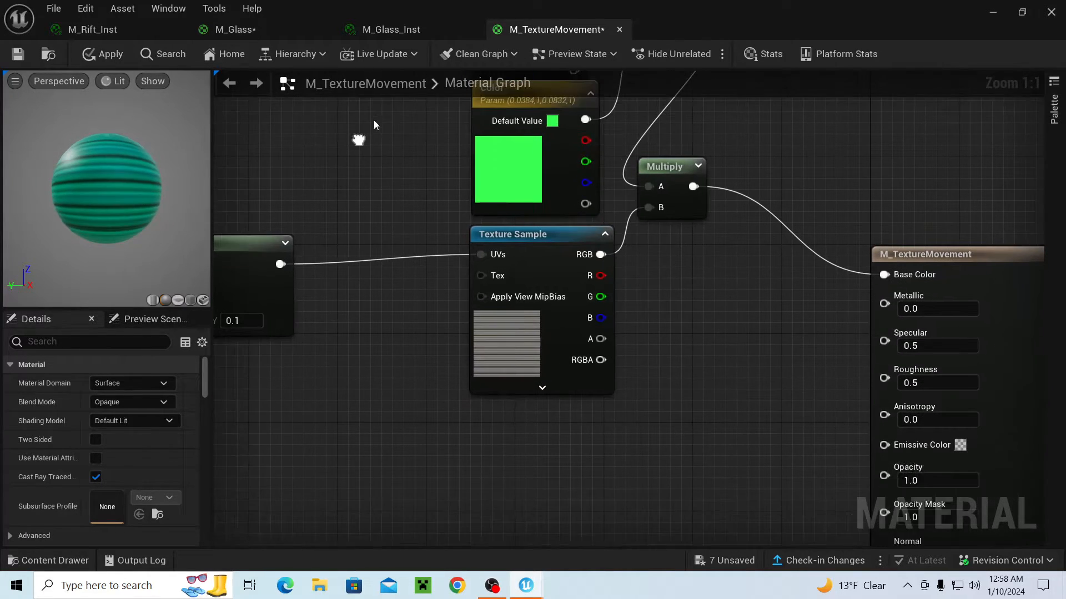
scroll(400, 175, "down", 1)
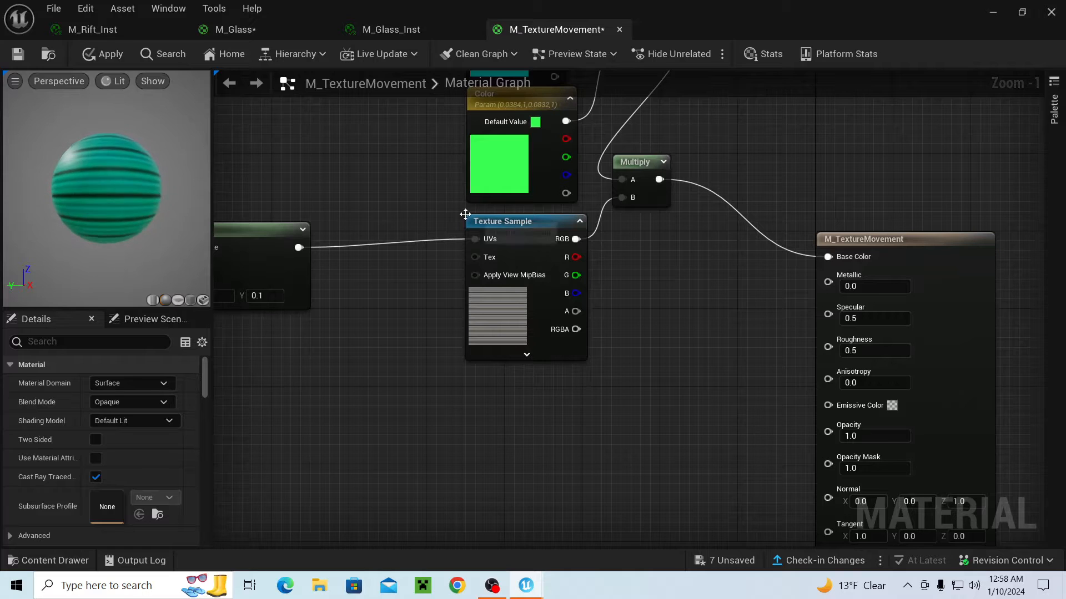
right_click_drag(467, 386, 414, 311)
scroll(422, 306, "up", 1)
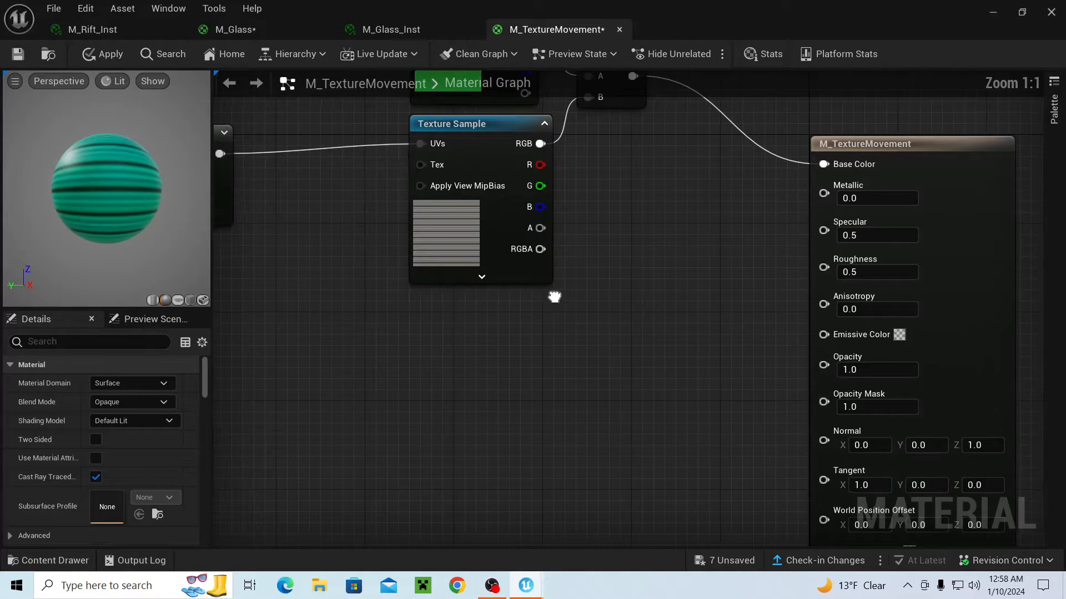
right_click_drag(551, 295, 381, 292)
right_click_drag(458, 305, 525, 308)
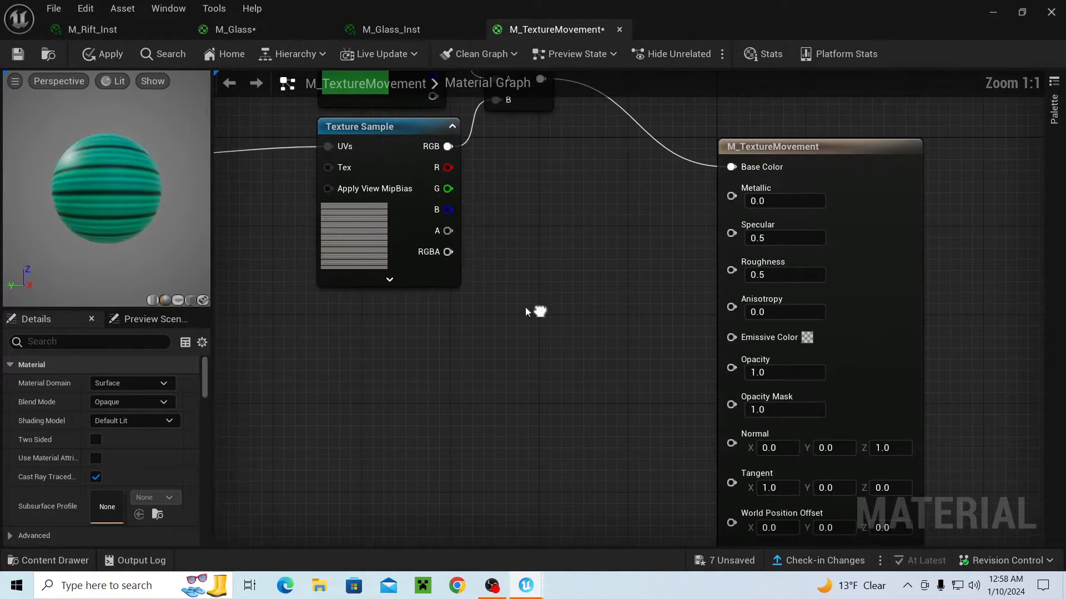
- Set the Blend Mode to Translucent, connect the Texture Sample's RGBA output to Opacity, and inspect the preview sphere
left_click(103, 403)
left_click(162, 441)
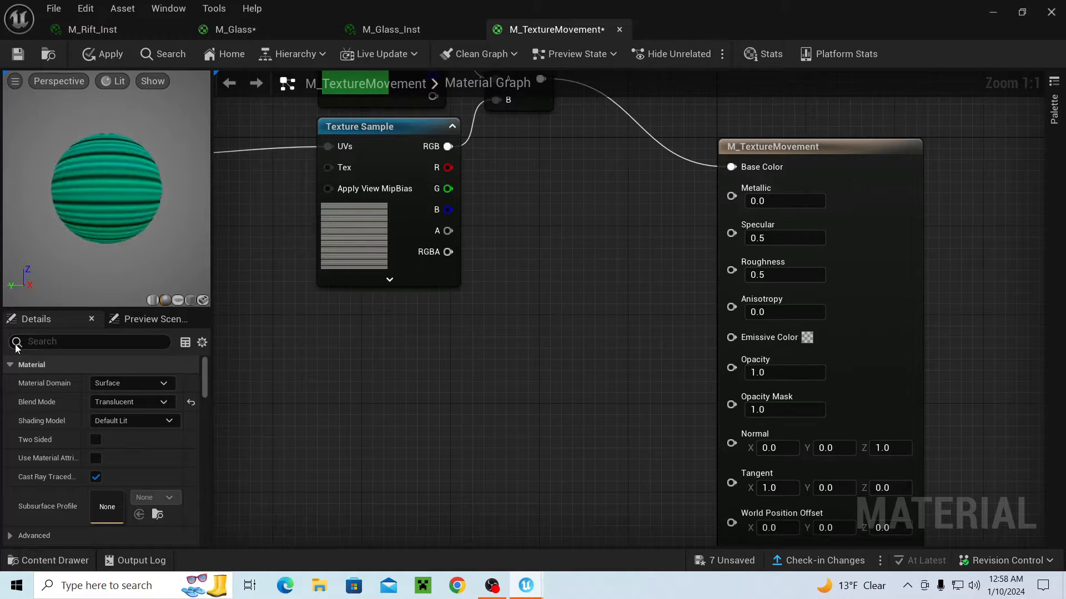
left_click_drag(441, 253, 732, 368)
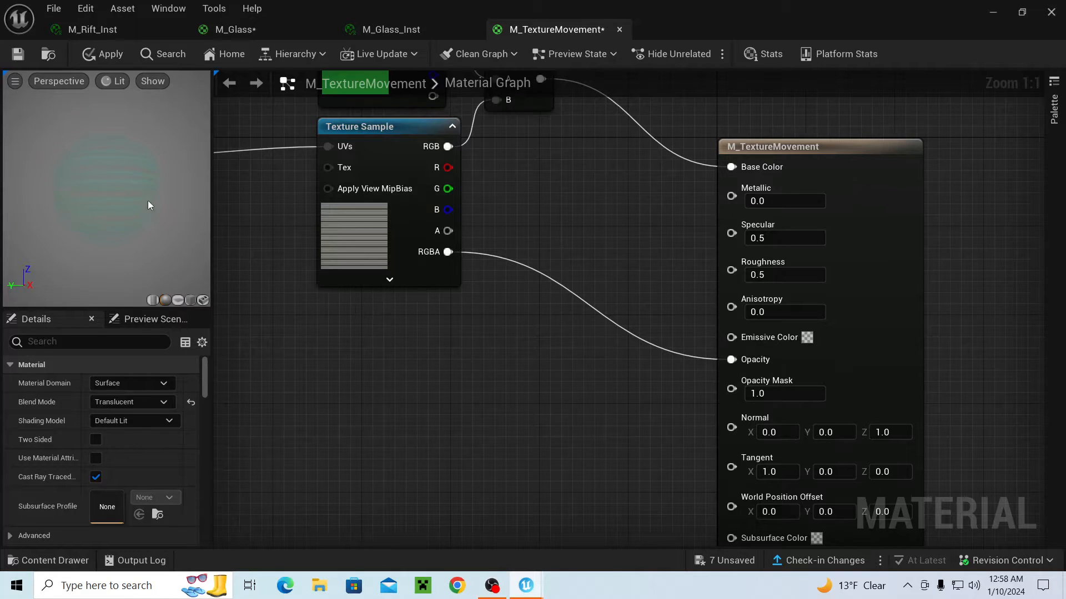
scroll(149, 189, "up", 5)
scroll(146, 182, "down", 4)
left_click_drag(137, 175, 138, 165)
scroll(86, 192, "up", 4)
scroll(85, 192, "down", 3)
- Add a scalar parameter named Glow to the empty graph area below the Texture Sample
right_click_drag(460, 351, 455, 121)
scroll(451, 183, "down", 2)
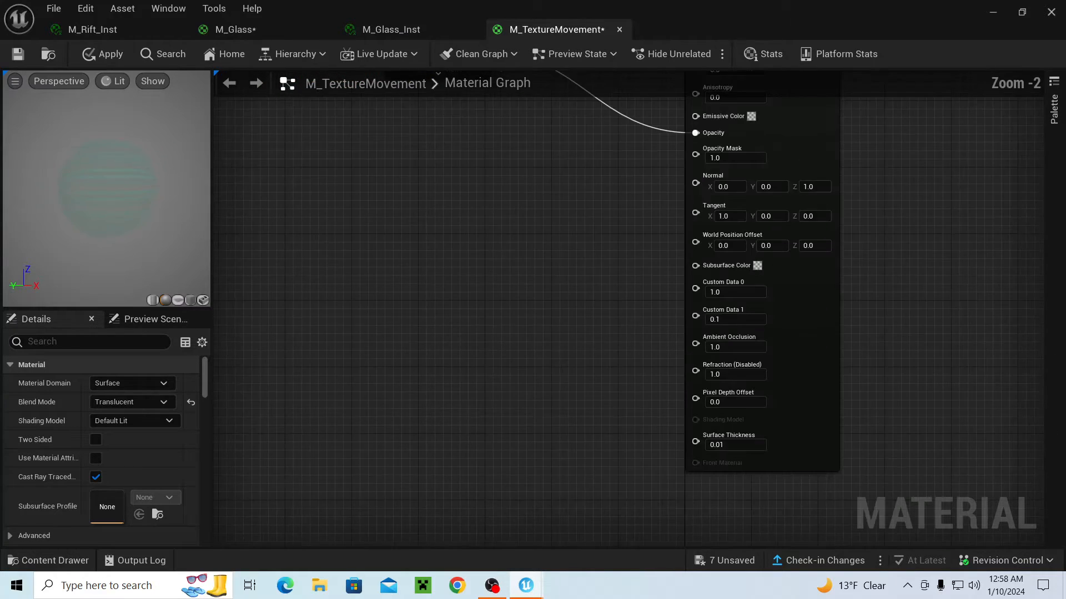
scroll(604, 369, "down", 2)
right_click_drag(605, 370, 564, 308)
scroll(564, 308, "up", 2)
right_click(491, 266)
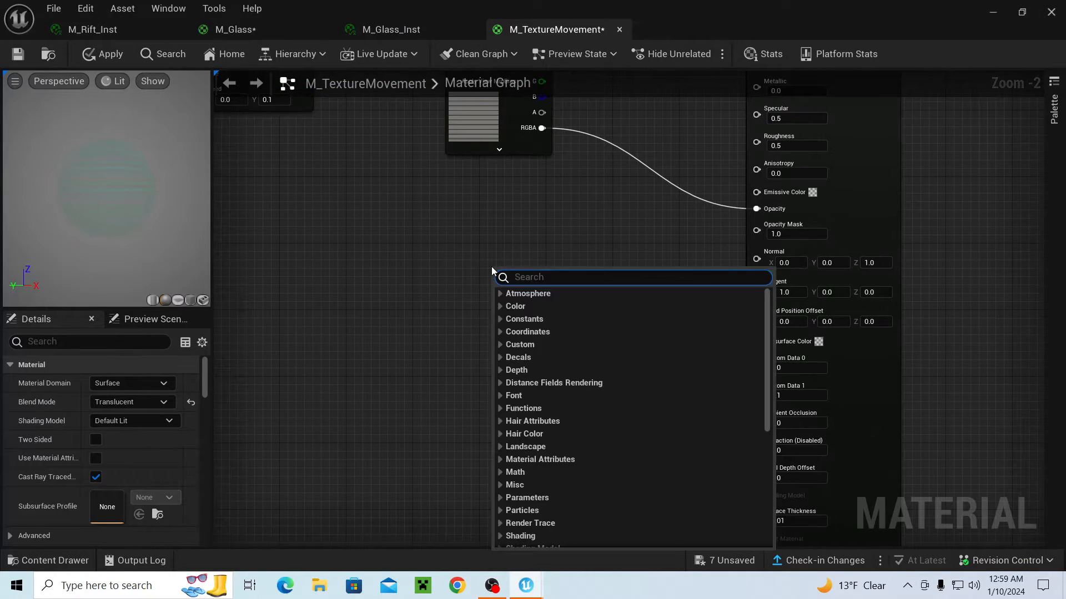
left_click(474, 260)
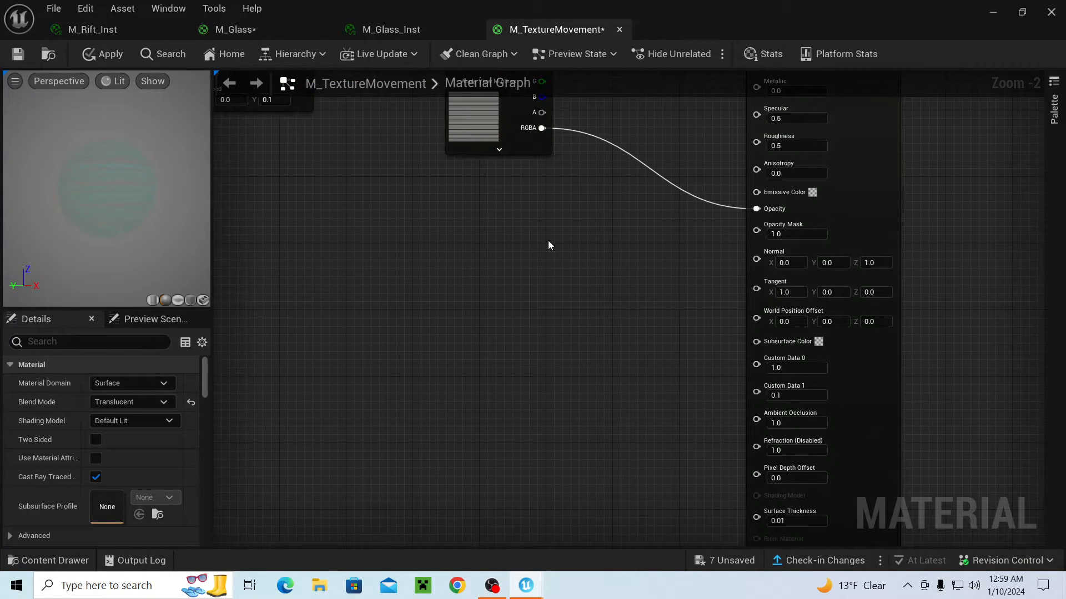
key("s")
left_click(470, 261)
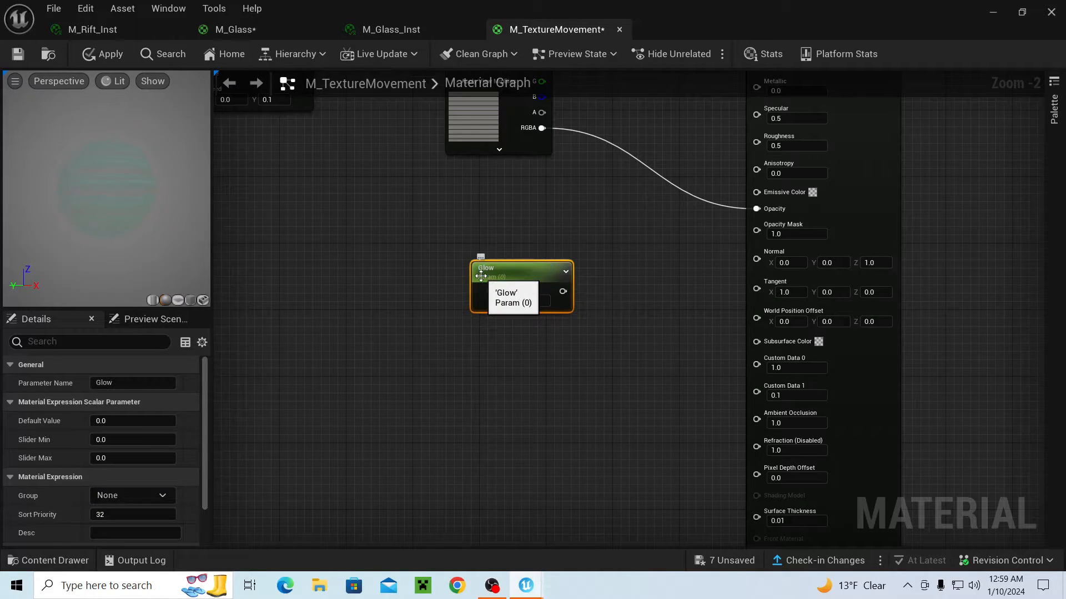
- Connect the Glow parameter to Emissive Color and set its default value to 0.5
scroll(481, 276, "up", 2)
right_click_drag(569, 281, 416, 262)
left_click_drag(416, 262, 327, 261)
right_click_drag(466, 271, 652, 290)
left_click(514, 337)
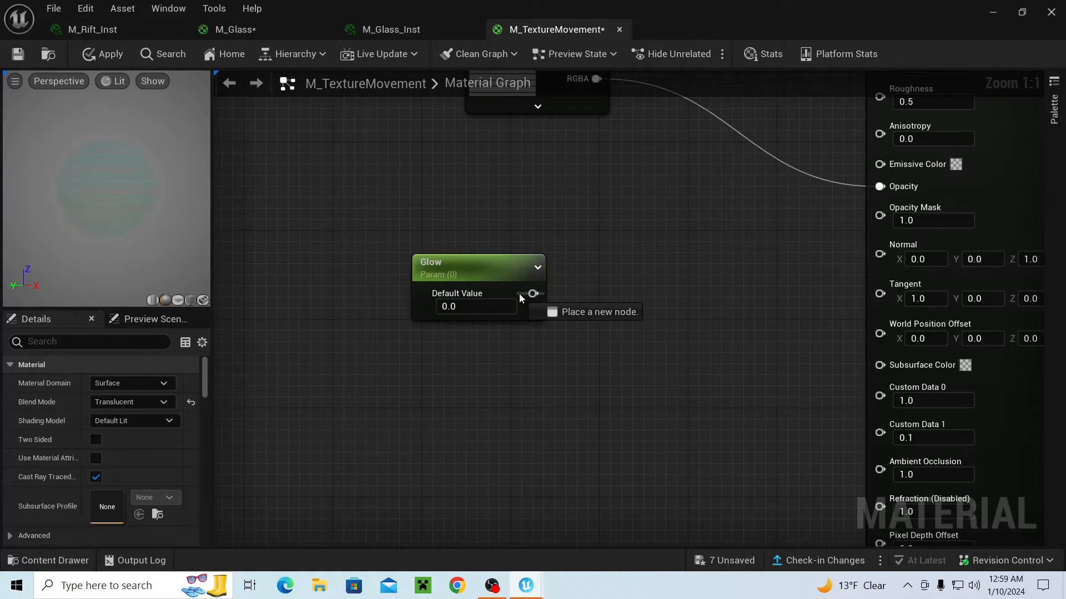
left_click_drag(532, 294, 880, 165)
right_click_drag(514, 332, 651, 370)
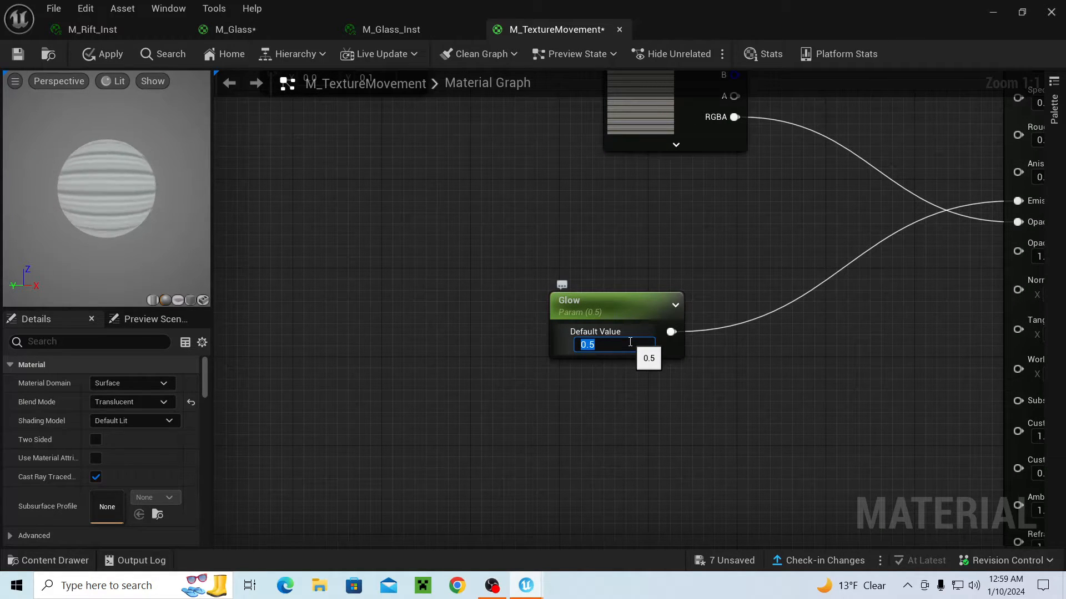
left_click(598, 287)
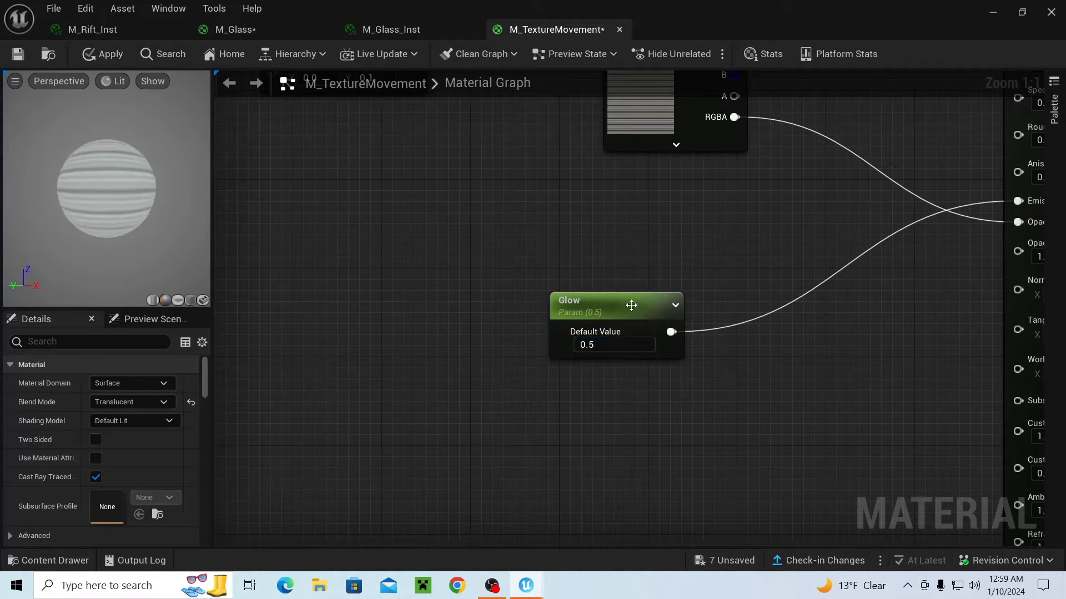
- Add a vector parameter named GlowColor and place it directly above the Glow node
right_click(597, 256)
type("color")
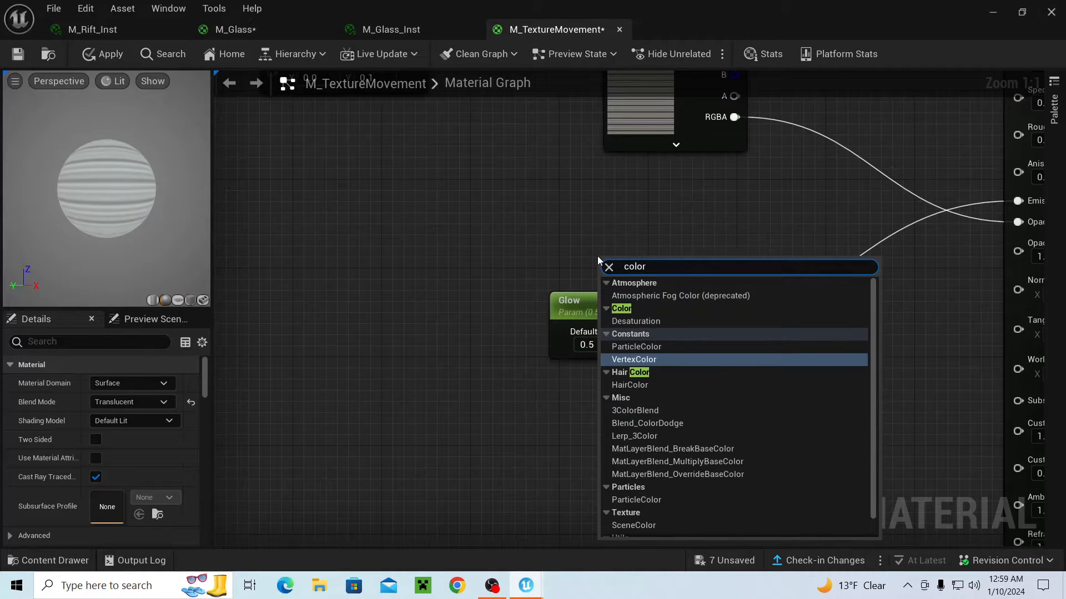
key("BackSpace")
key("BackSpace")
key("BackSpace")
key("BackSpace")
key("BackSpace")
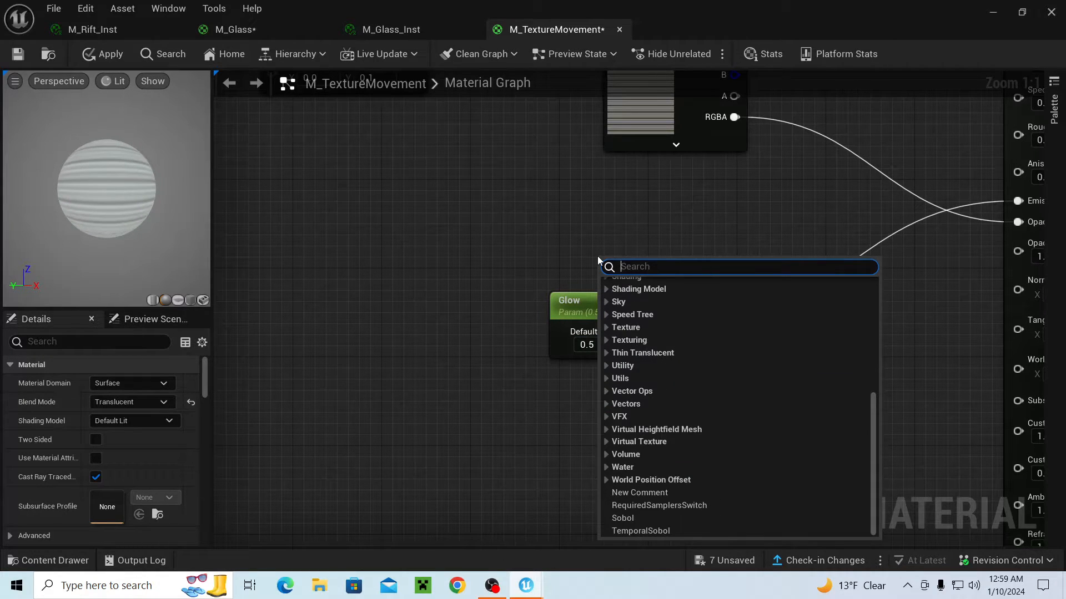
type("param")
key("Return")
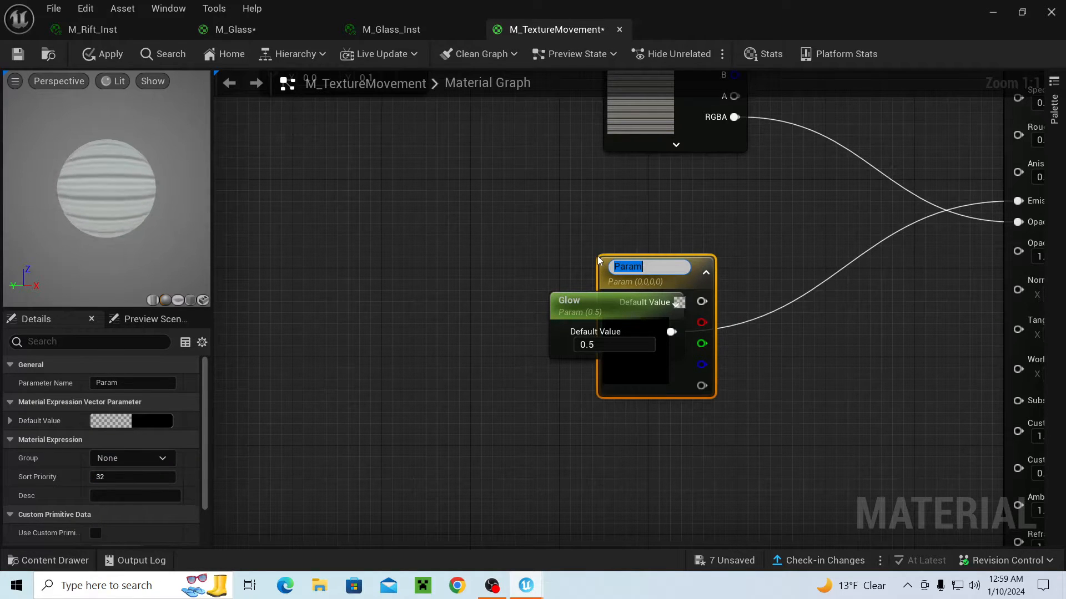
type("Glow")
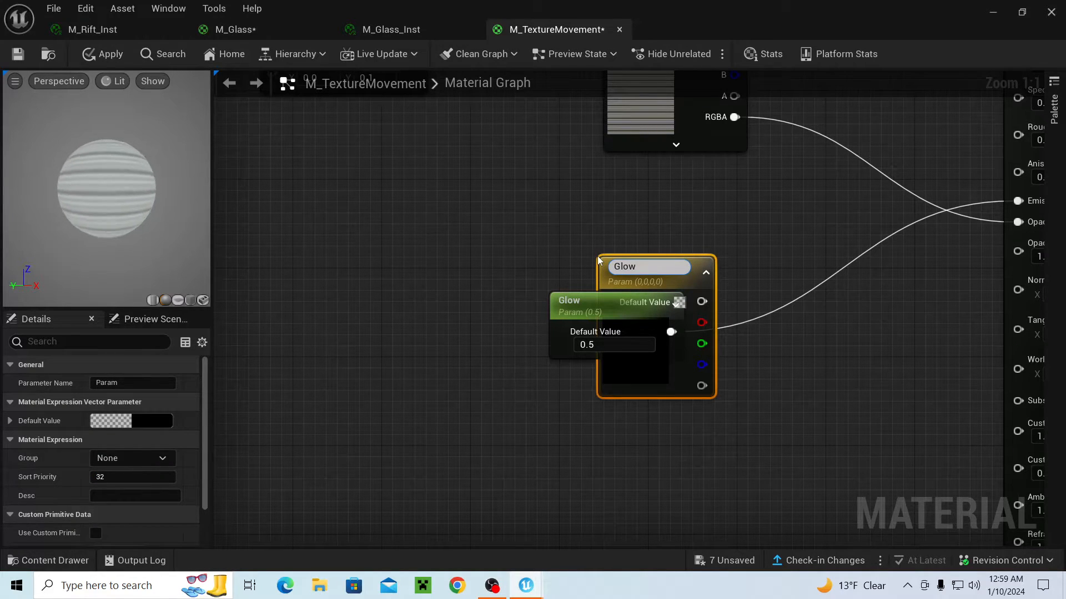
type("Color")
key("Return")
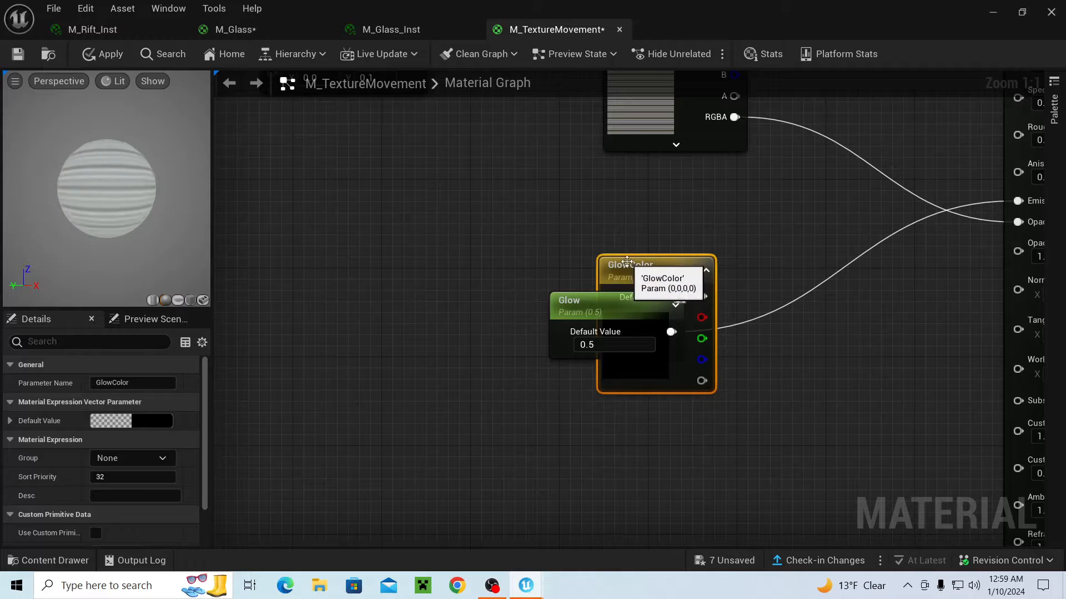
left_click_drag(626, 266, 588, 168)
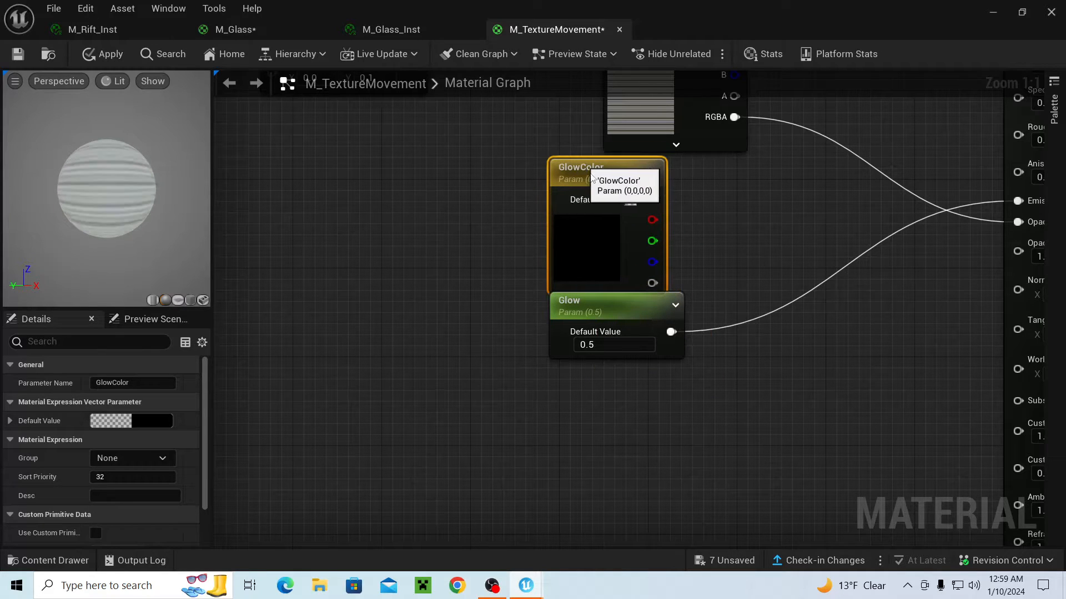
- Break Glow's link to Emissive Color and add a Multiply node beside the two glow parameters
right_click_drag(656, 326, 567, 356)
right_click(580, 360)
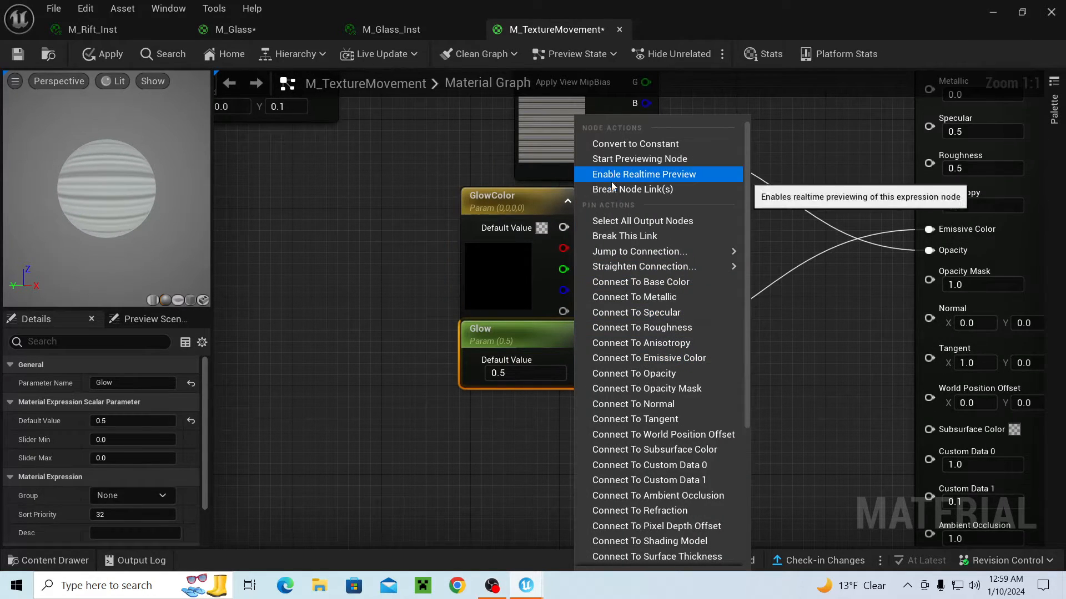
left_click(632, 189)
right_click(661, 261)
type("mul")
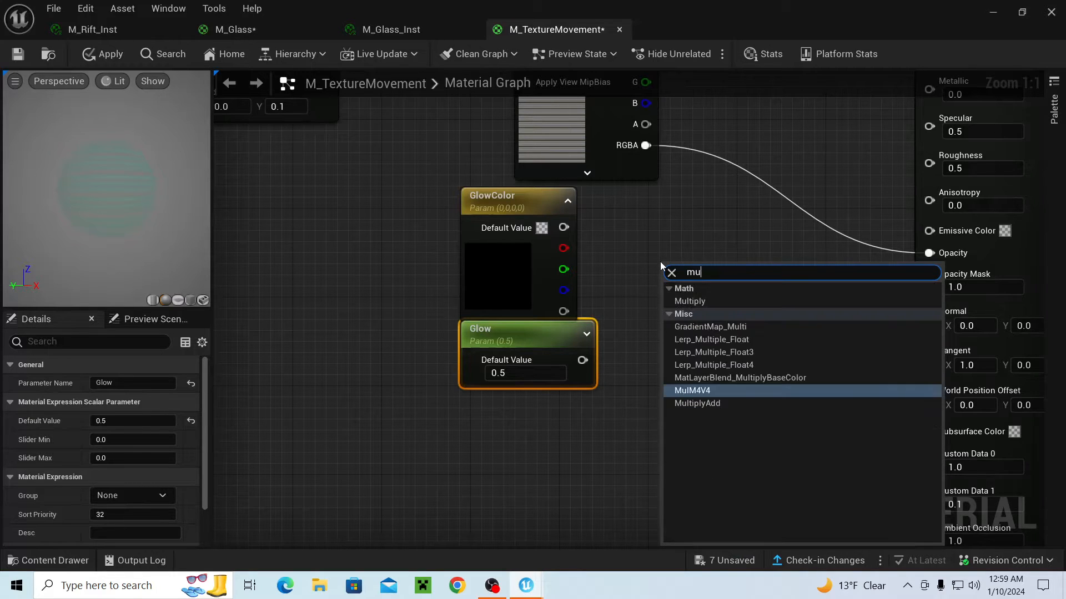
key("Up")
key("Up")
key("Up")
key("Up")
key("Up")
key("Up")
key("Up")
key("Return")
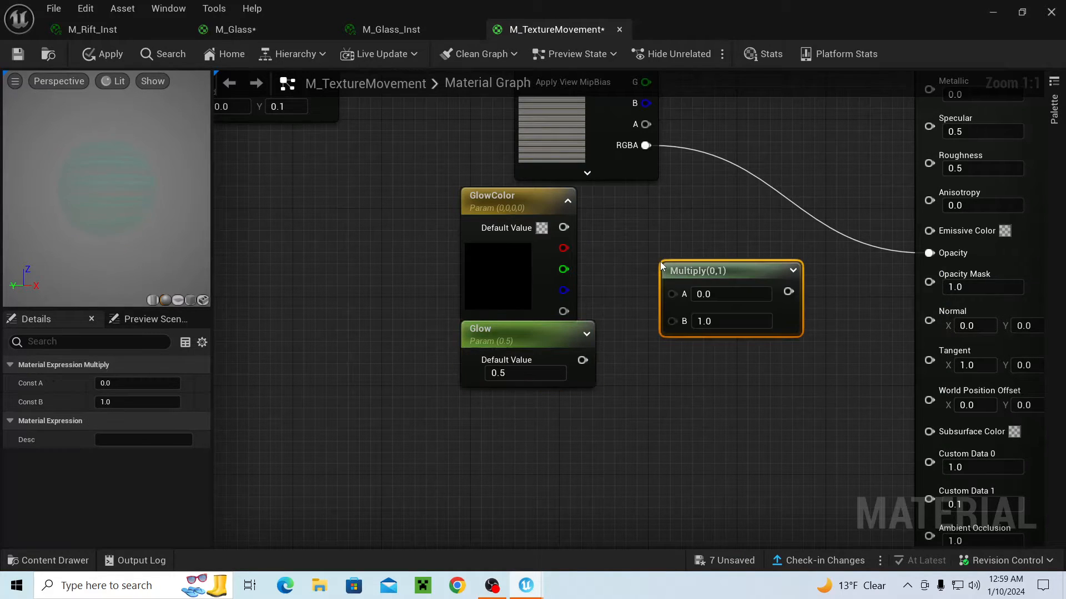
- Wire GlowColor into A and Glow into B of the Multiply node, and feed its result into Emissive Color
left_click_drag(563, 227, 605, 262)
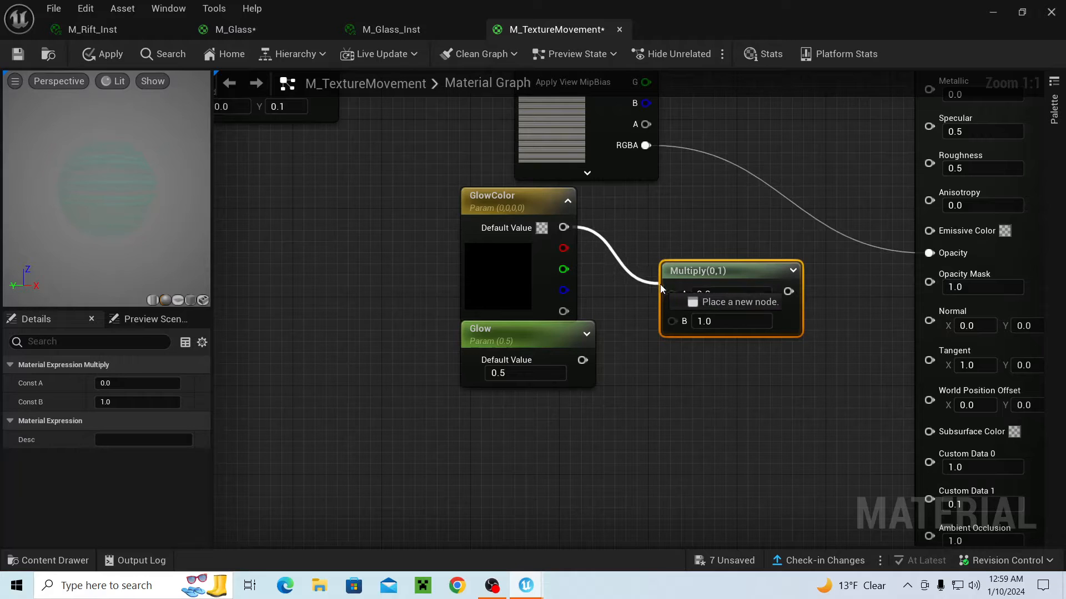
left_click_drag(661, 288, 671, 291)
left_click_drag(582, 359, 916, 201)
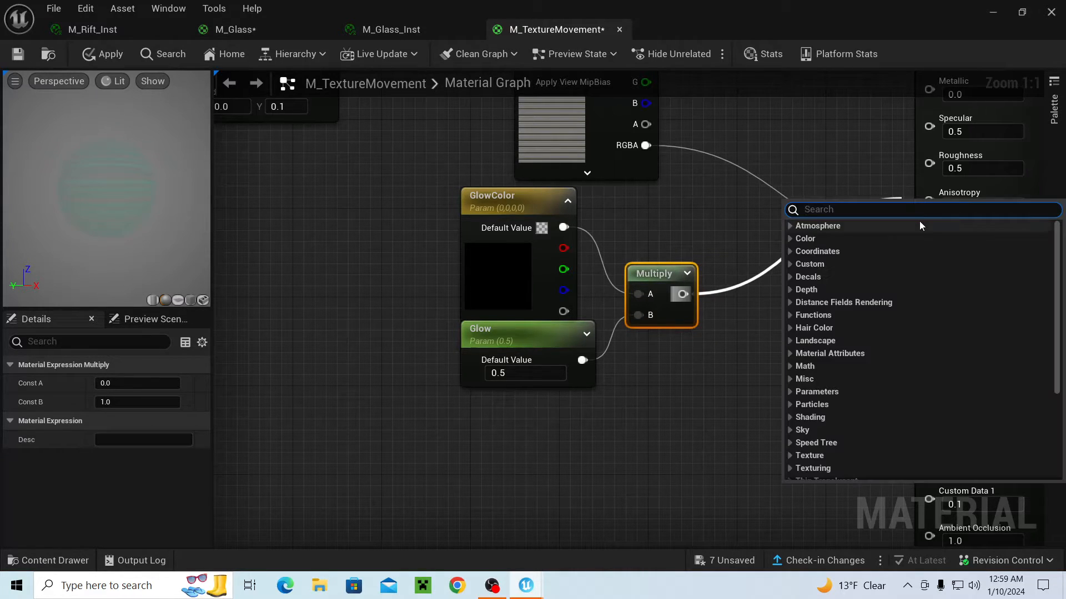
left_click_drag(683, 294, 928, 232)
right_click_drag(765, 307, 837, 272)
- Set GlowColor's default value to bright green, with R 0.0442, G 1 and B 0.15
left_click(611, 220)
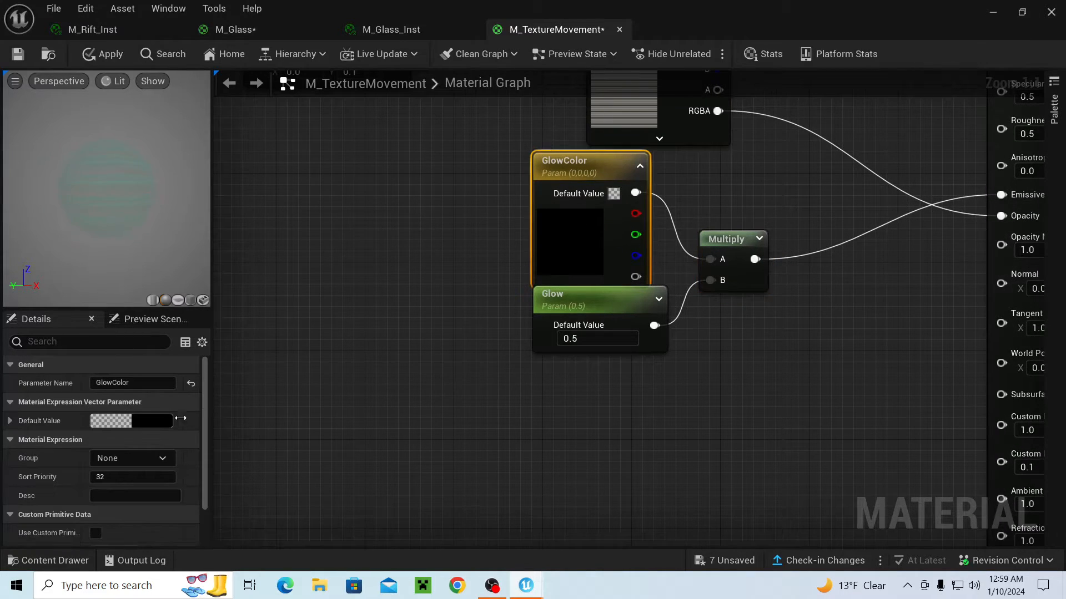
left_click(155, 428)
left_click(201, 373)
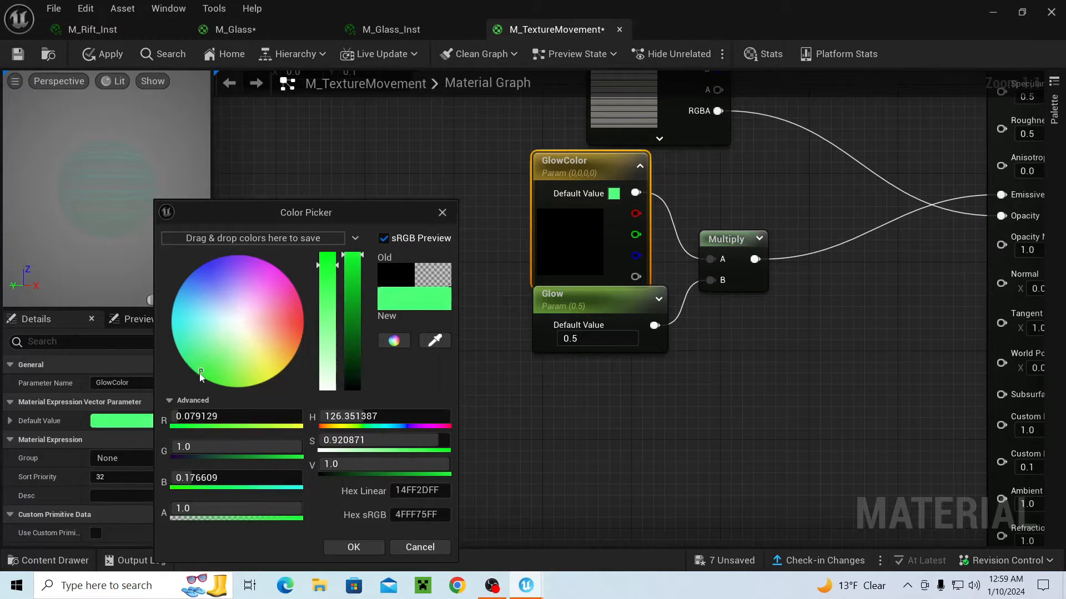
left_click(351, 547)
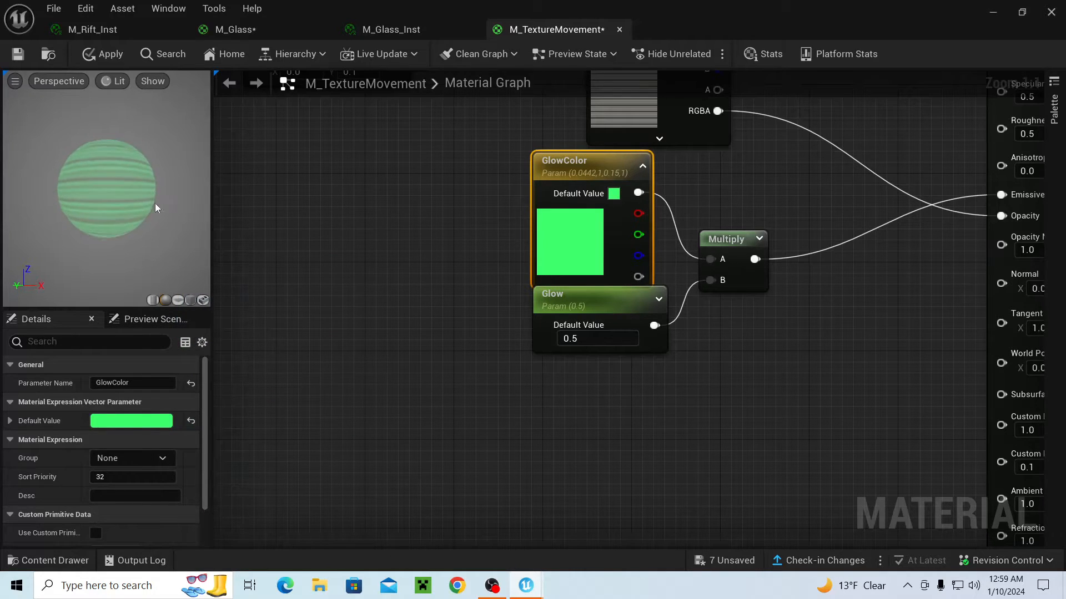
- Space the Glow and GlowColor nodes farther apart and break GlowColor's link to the Multiply node
right_click_drag(641, 293, 612, 333)
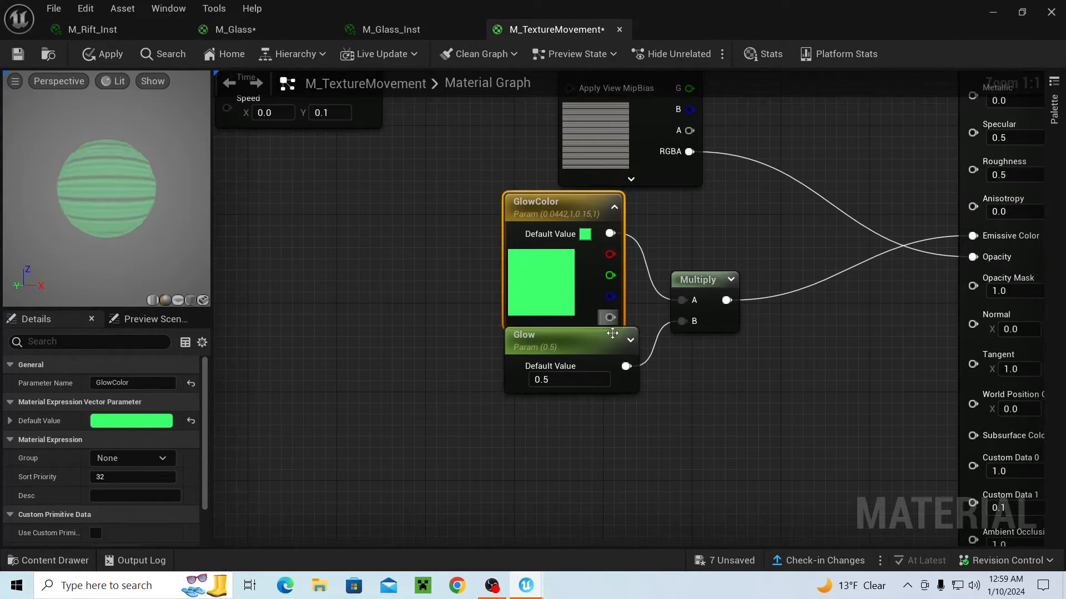
left_click_drag(590, 344, 590, 445)
right_click_drag(585, 306, 616, 381)
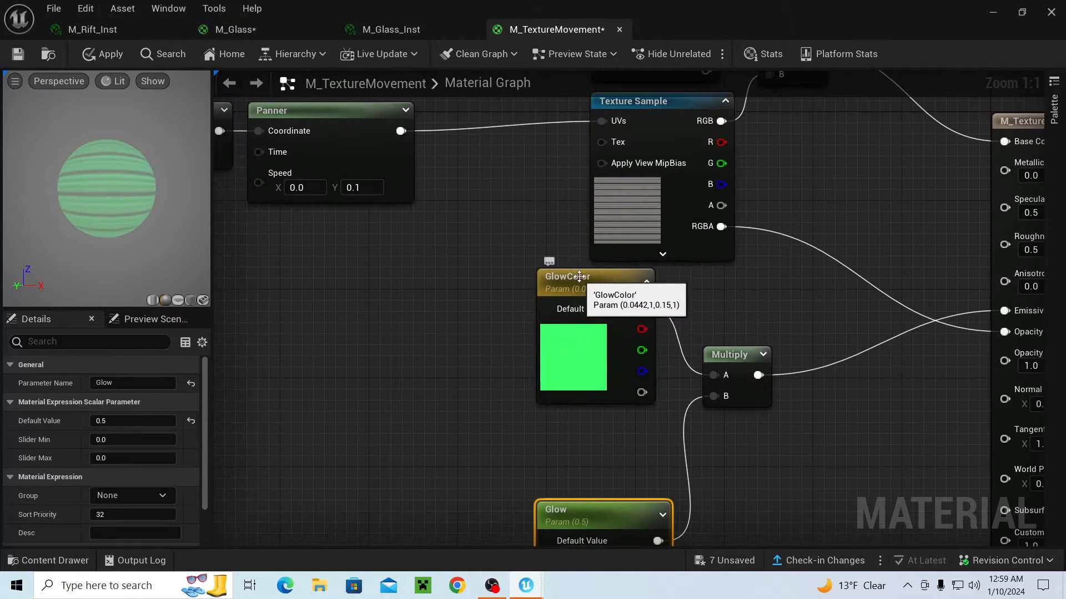
left_click_drag(580, 276, 478, 288)
right_click(546, 321)
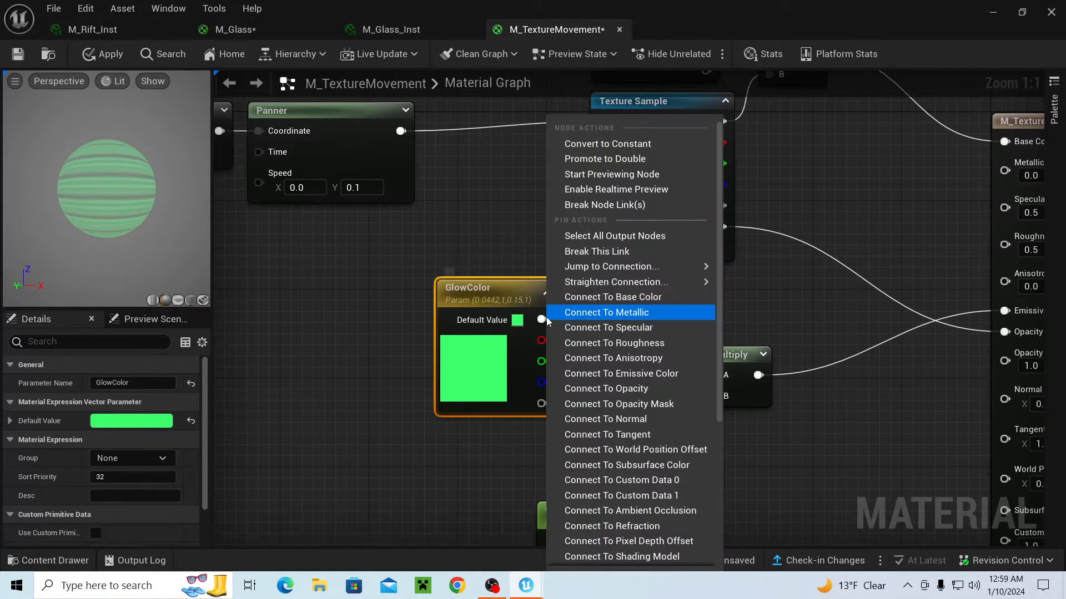
left_click(631, 208)
right_click_drag(544, 229, 619, 180)
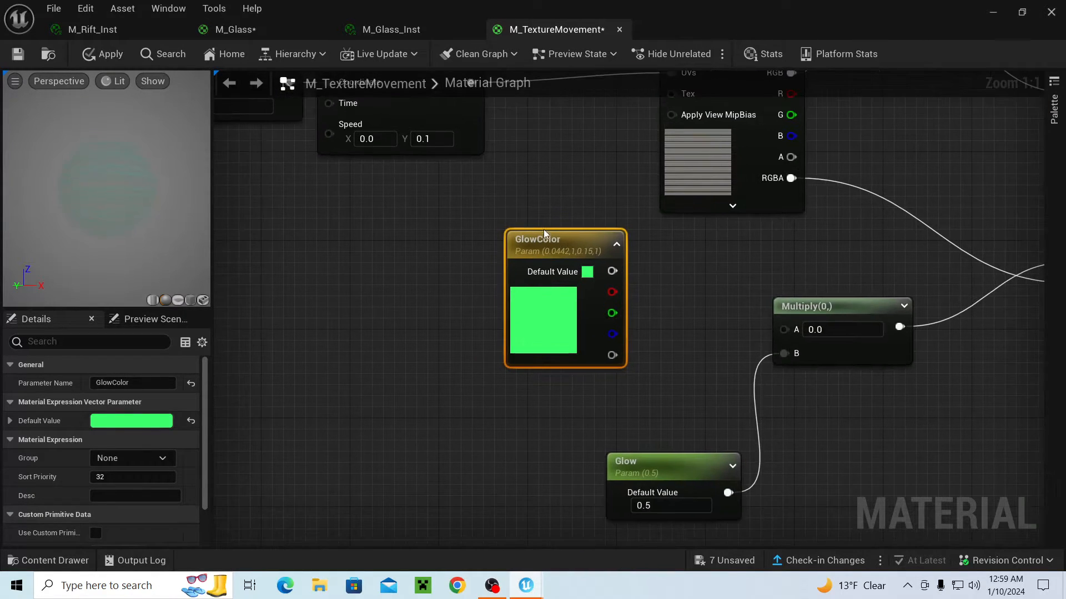
left_click_drag(544, 229, 491, 229)
- Duplicate the GlowColor node and place the copy directly beneath the original
right_click_drag(443, 352, 464, 275)
scroll(356, 445, "down", 1)
right_click_drag(357, 445, 363, 543)
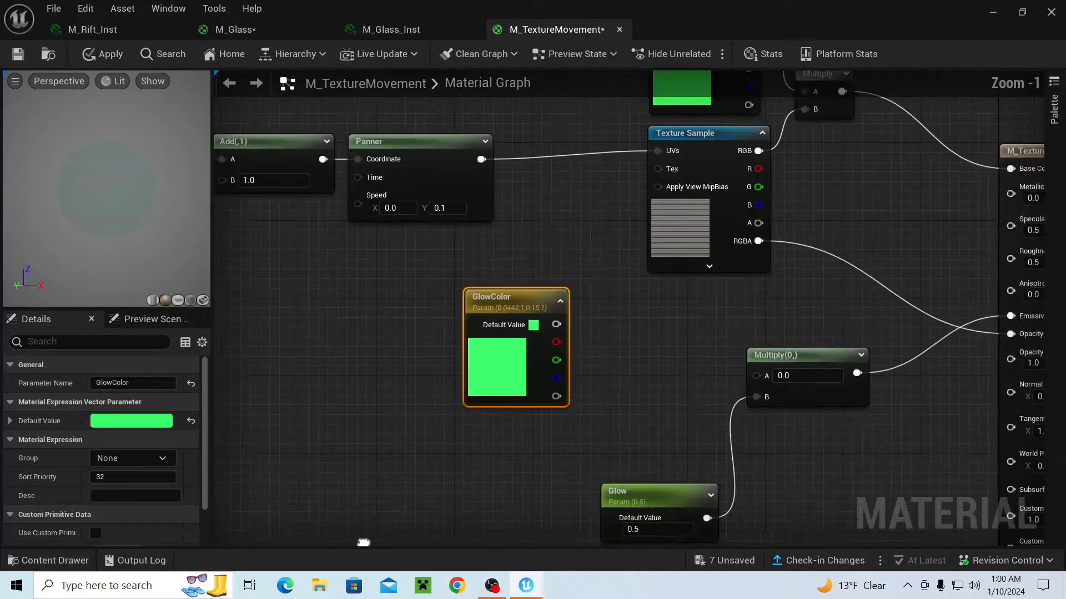
scroll(454, 422, "down", 3)
right_click_drag(454, 421, 465, 302)
scroll(502, 288, "up", 3)
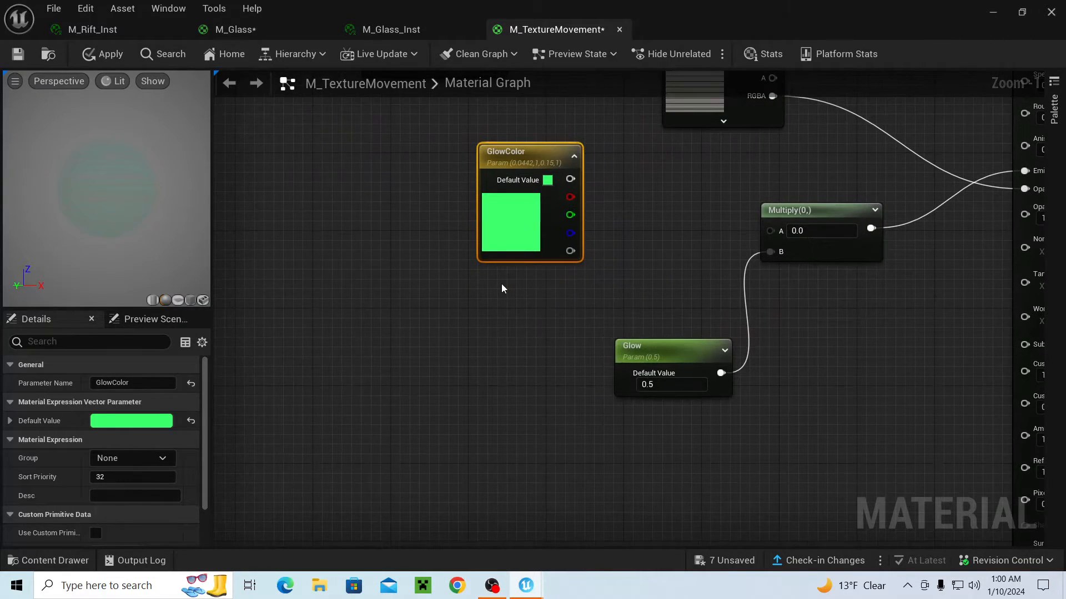
key("ctrl+v")
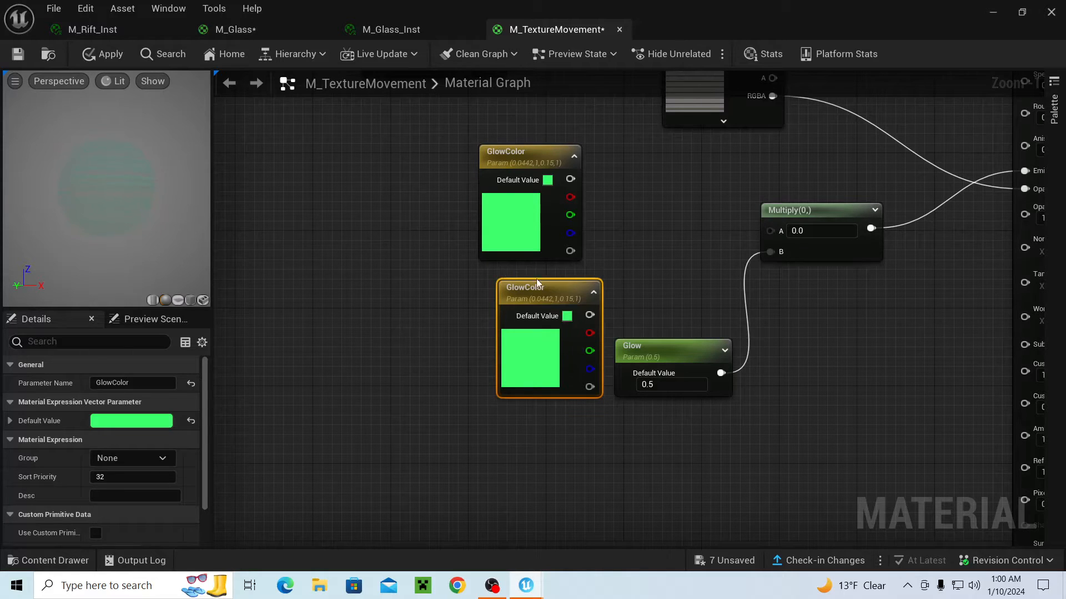
left_click_drag(518, 273, 517, 265)
- Copy Color2's sRGB hex value 00F8FFFF and close its colour settings without changing the colour
right_click_drag(610, 214, 555, 412)
left_click(631, 302)
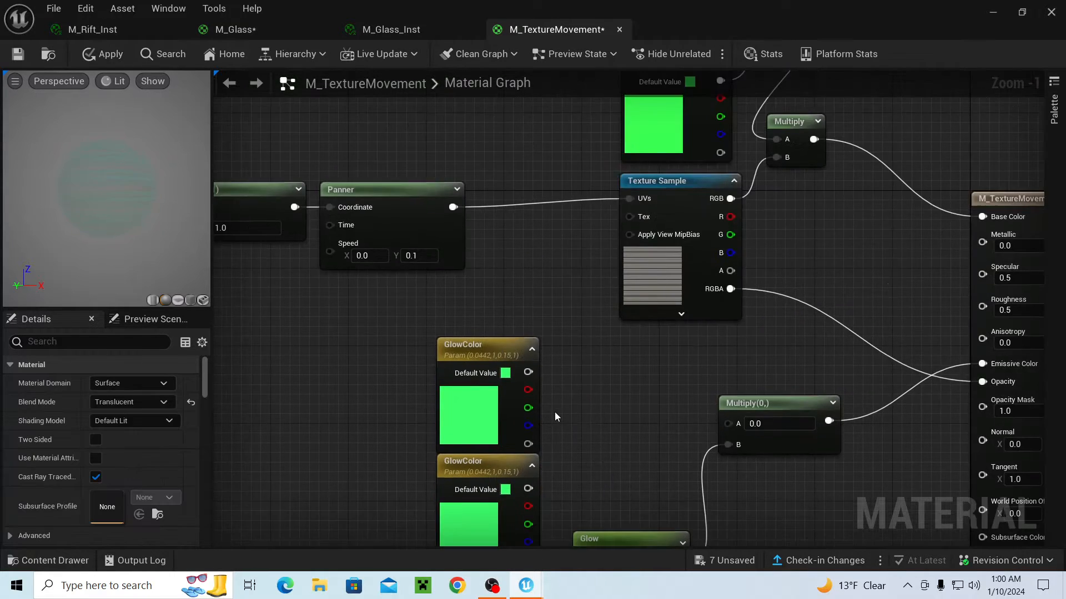
scroll(554, 412, "down", 2)
right_click_drag(602, 182, 527, 309)
scroll(527, 312, "up", 1)
left_click(555, 222)
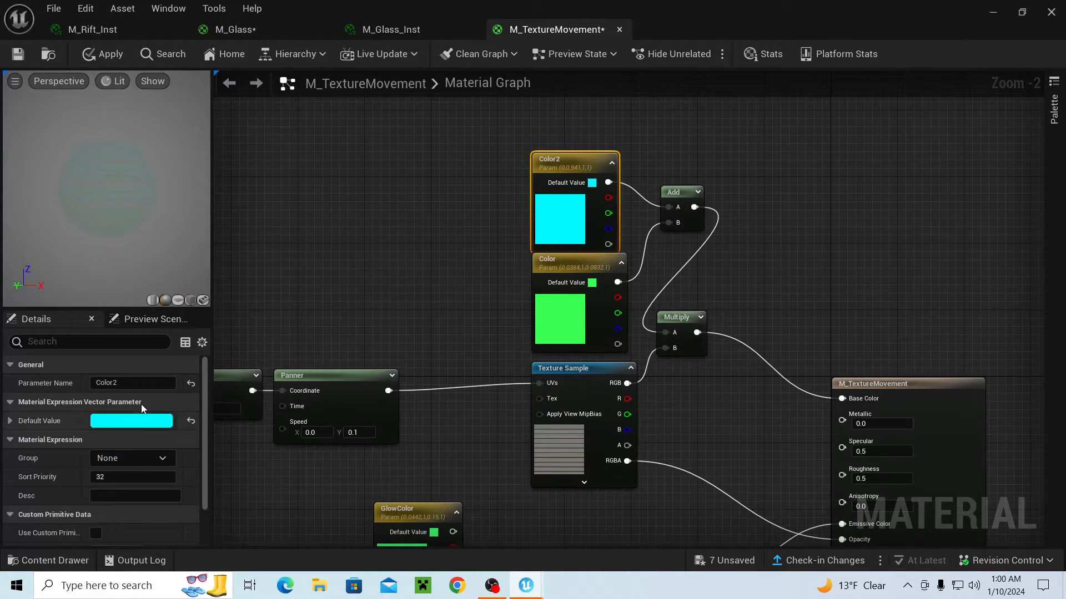
left_click(148, 418)
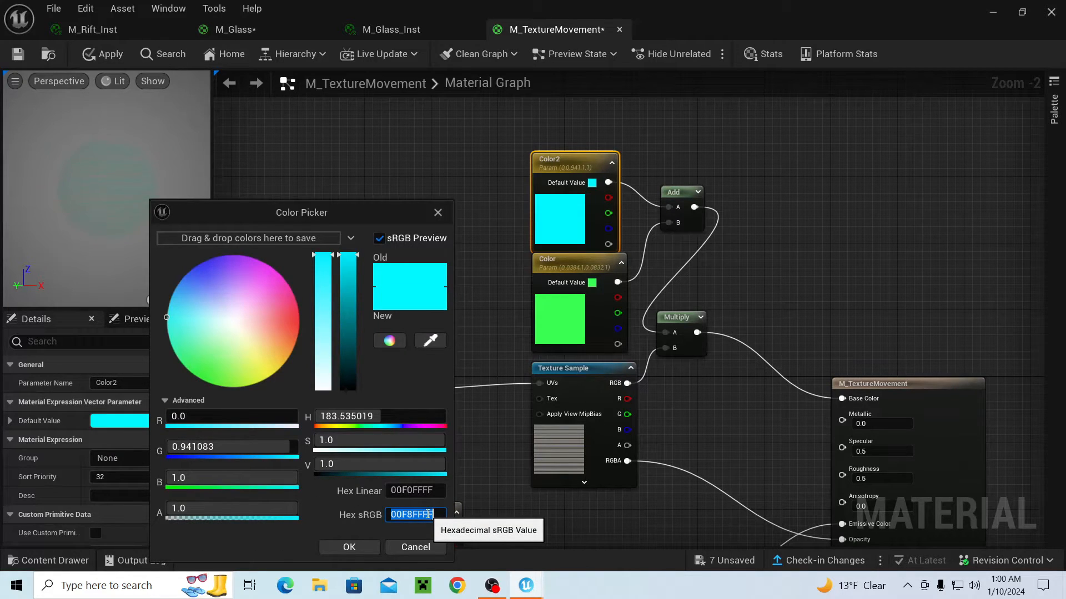
left_click(414, 546)
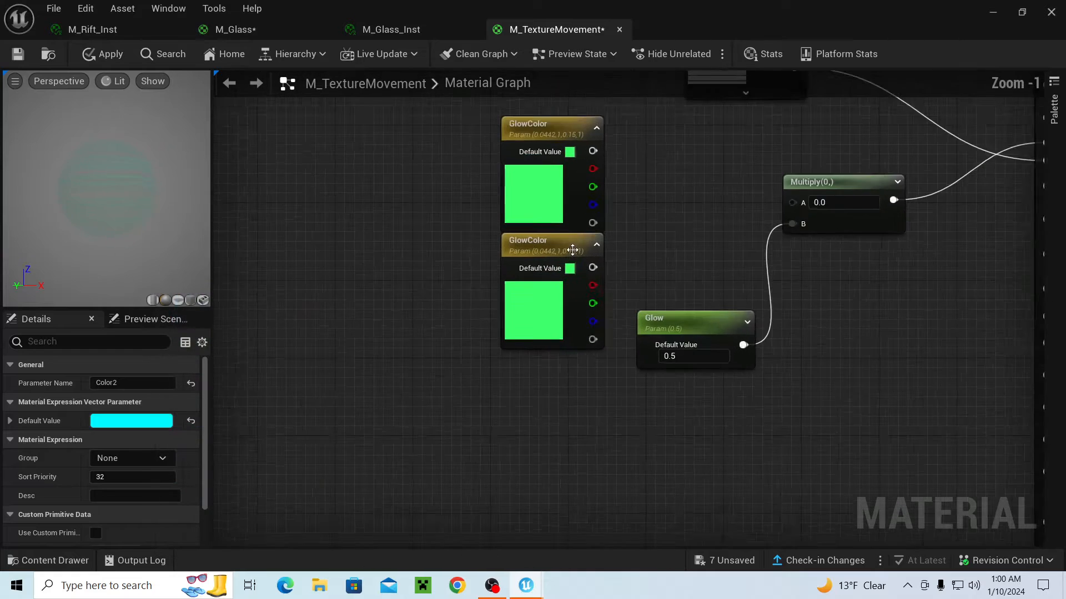
- Set the upper GlowColor node's default value to cyan using the sRGB hex value 00F8FFFF
scroll(572, 250, "up", 1)
scroll(186, 523, "down", 1)
left_click(131, 399)
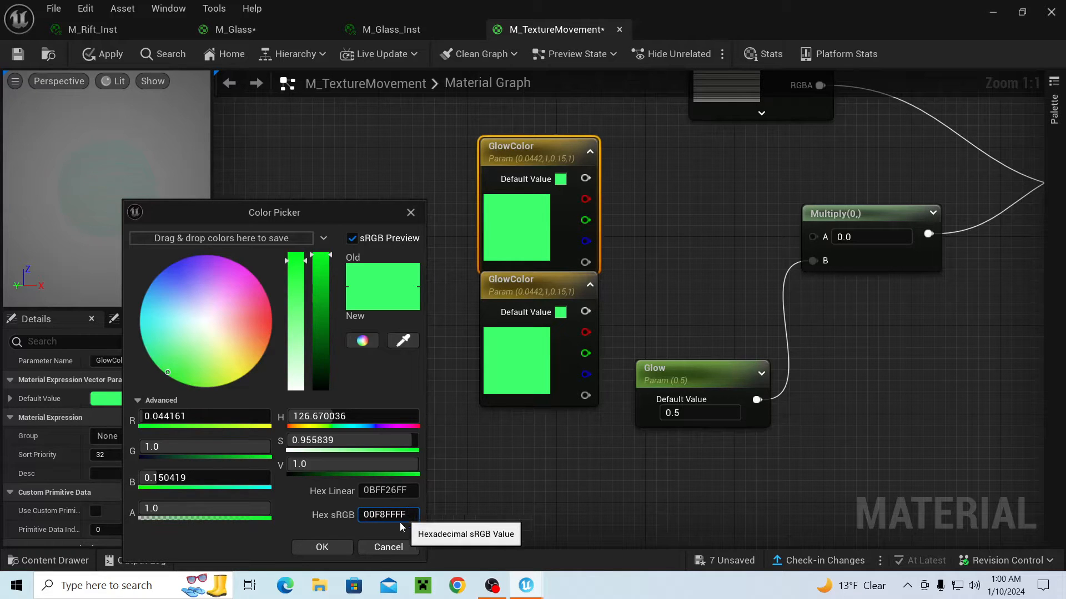
left_click(344, 546)
- Rename the upper GlowColor node to GlowColor2
scroll(438, 500, "down", 3)
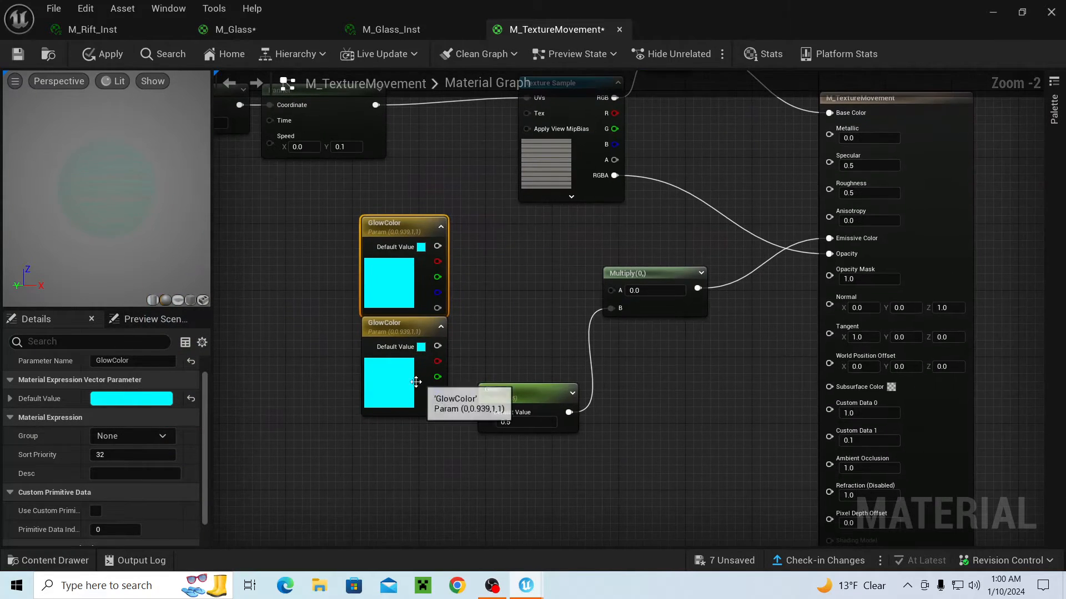
left_click(415, 382)
right_click_drag(416, 382, 518, 423)
scroll(475, 394, "up", 2)
right_click_drag(475, 393, 517, 489)
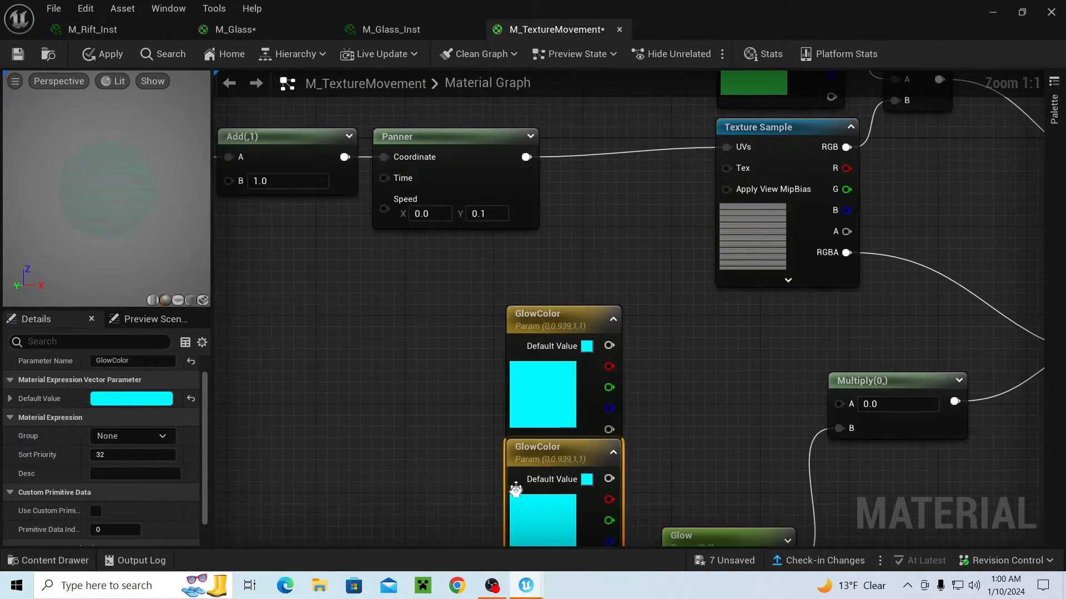
left_click(556, 313)
double_click(557, 313)
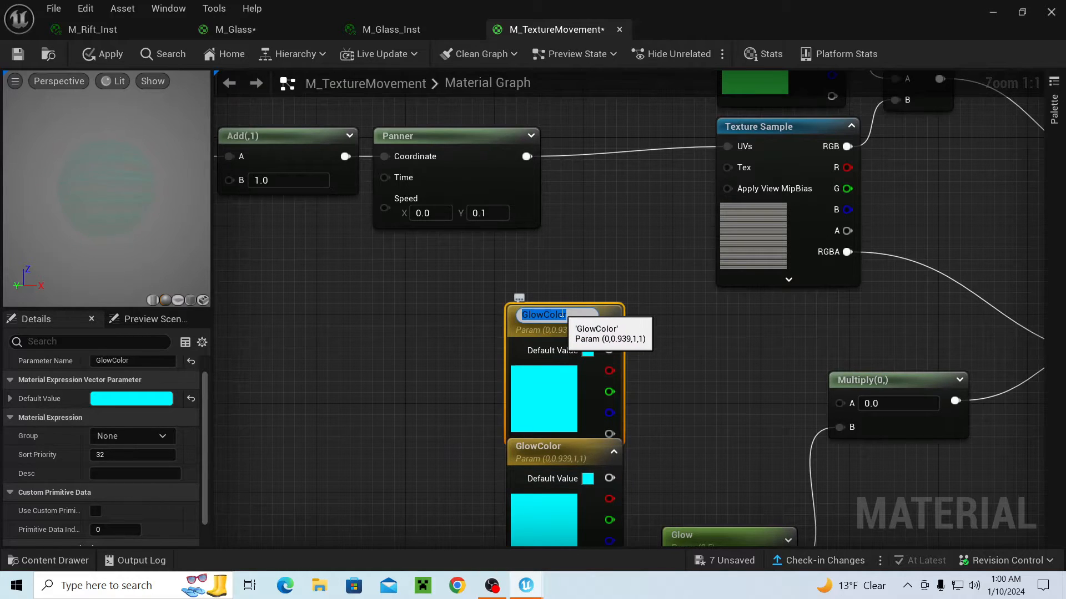
type("2")
key("Return")
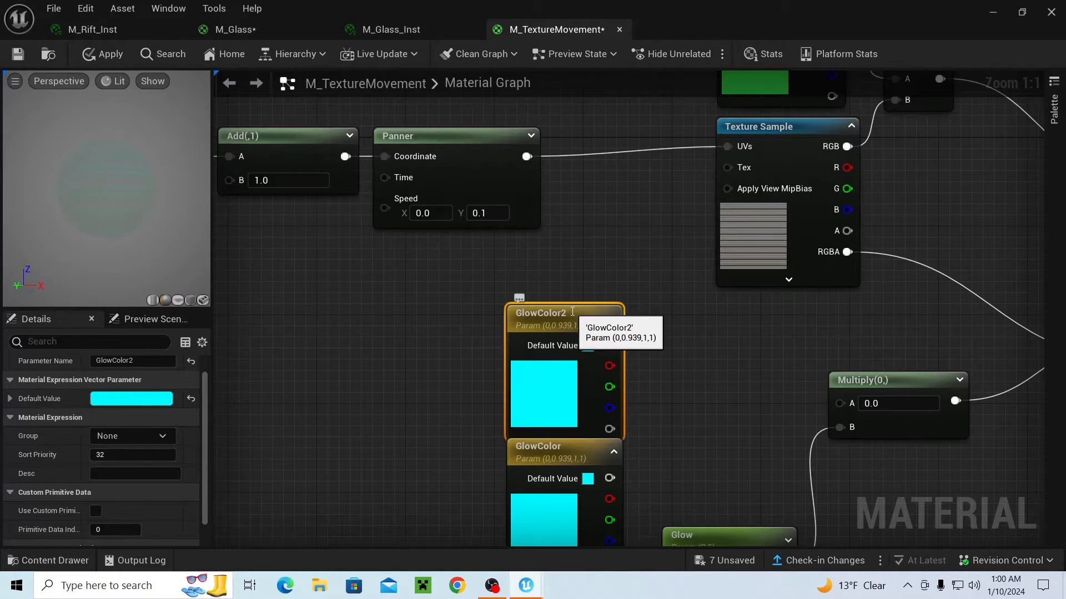
- Rename the lower GlowColor node to Color and accept its green default colour
right_click_drag(558, 288, 519, 370)
left_click(522, 348)
scroll(522, 348, "down", 1)
right_click_drag(547, 305, 476, 445)
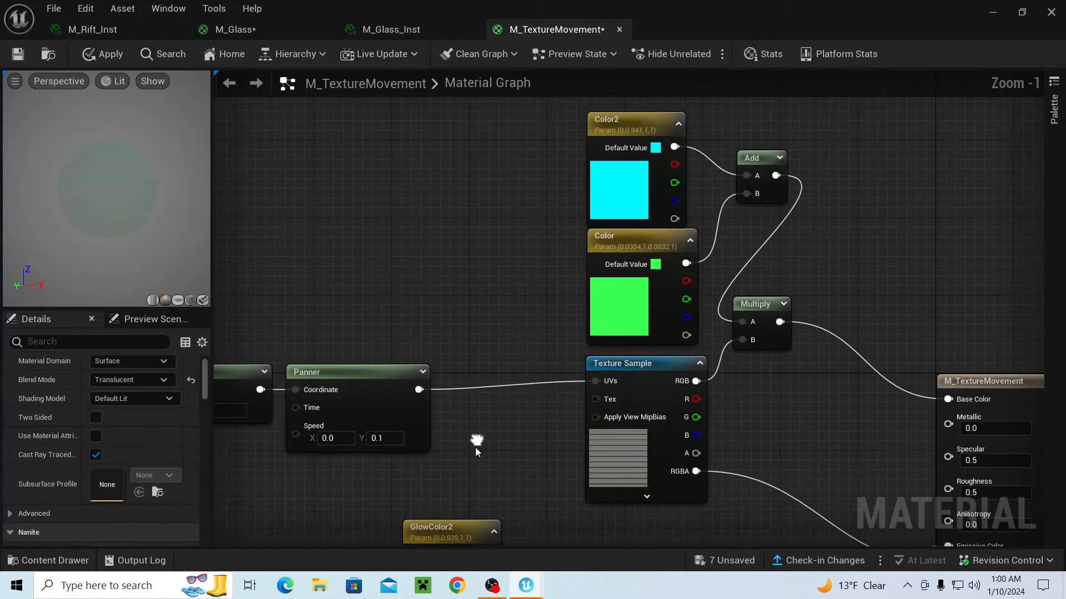
right_click_drag(577, 261, 529, 231)
right_click_drag(509, 289, 555, 183)
right_click_drag(466, 383, 572, 201)
scroll(558, 351, "up", 1)
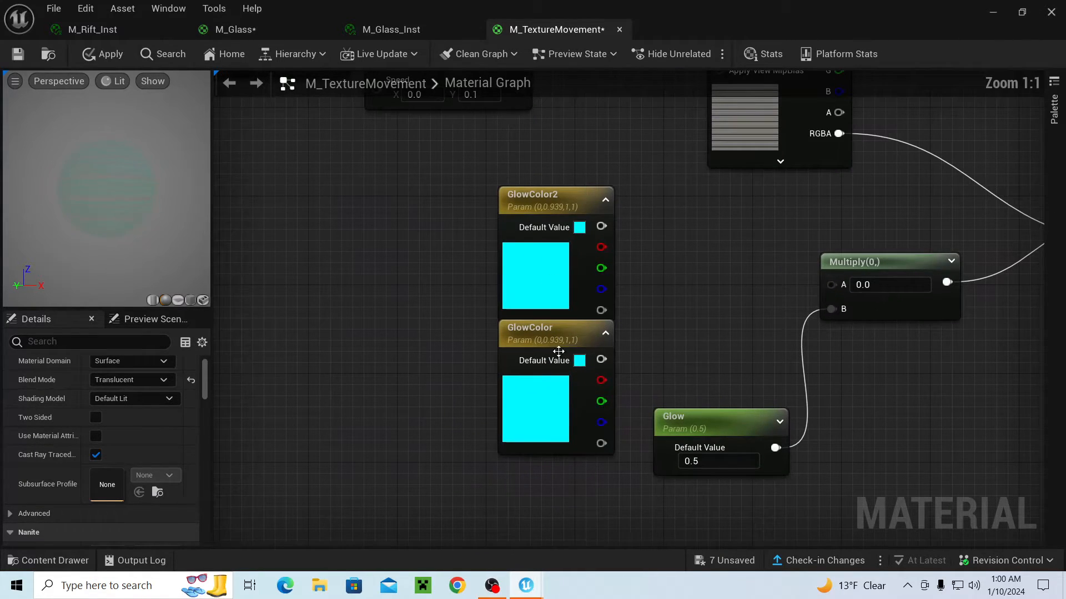
left_click(536, 329)
double_click(536, 328)
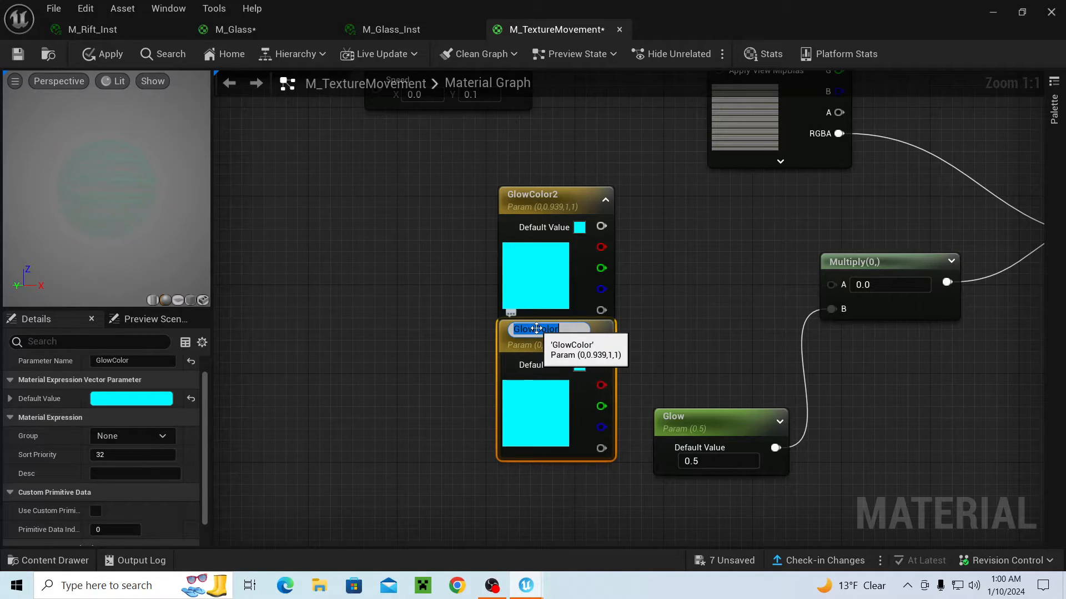
type("Color")
key("Return")
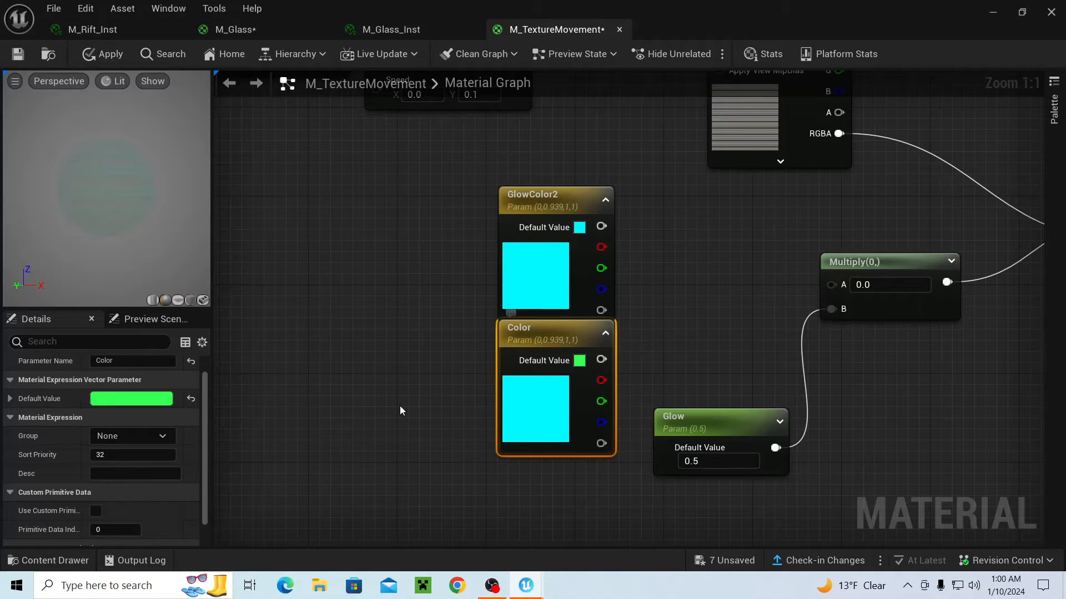
left_click(143, 400)
left_click(342, 548)
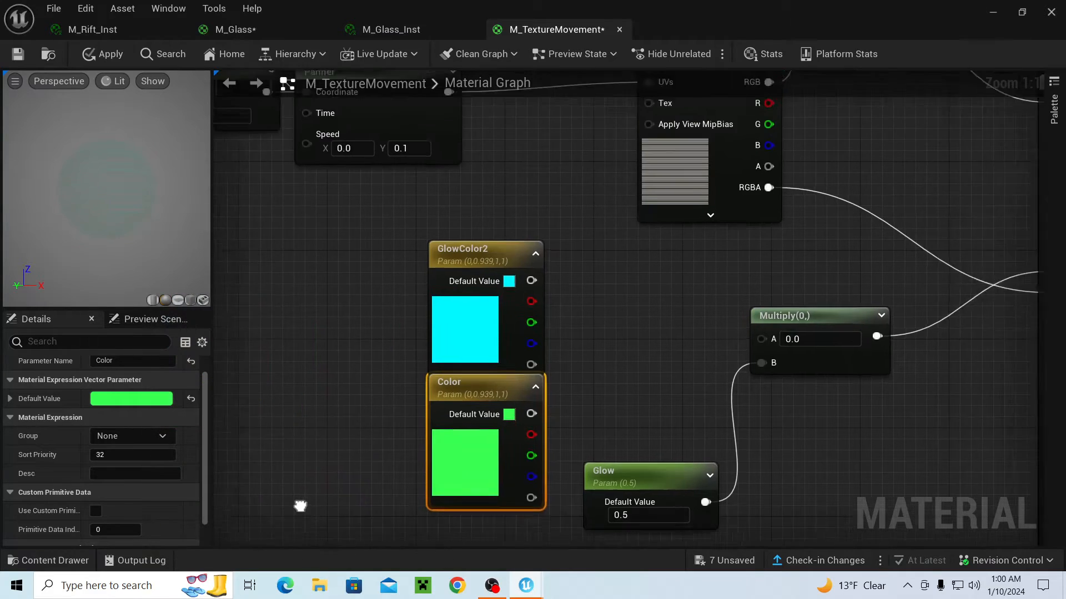
- Rename the GlowColor2 node to Color2 and accept its cyan default colour
scroll(445, 428, "down", 2)
scroll(487, 385, "up", 1)
left_click(461, 379)
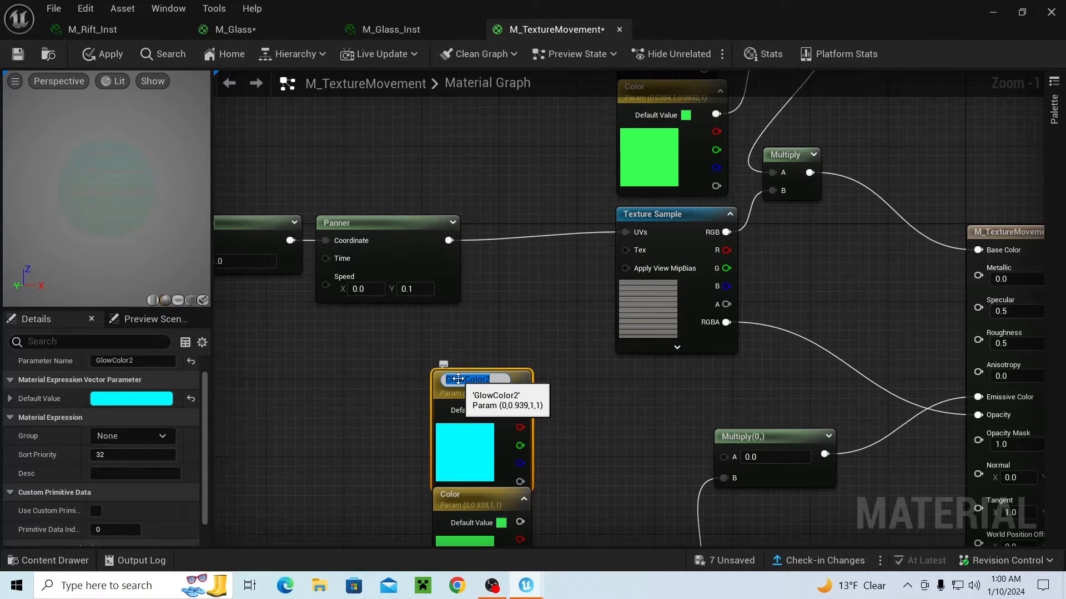
key("Return")
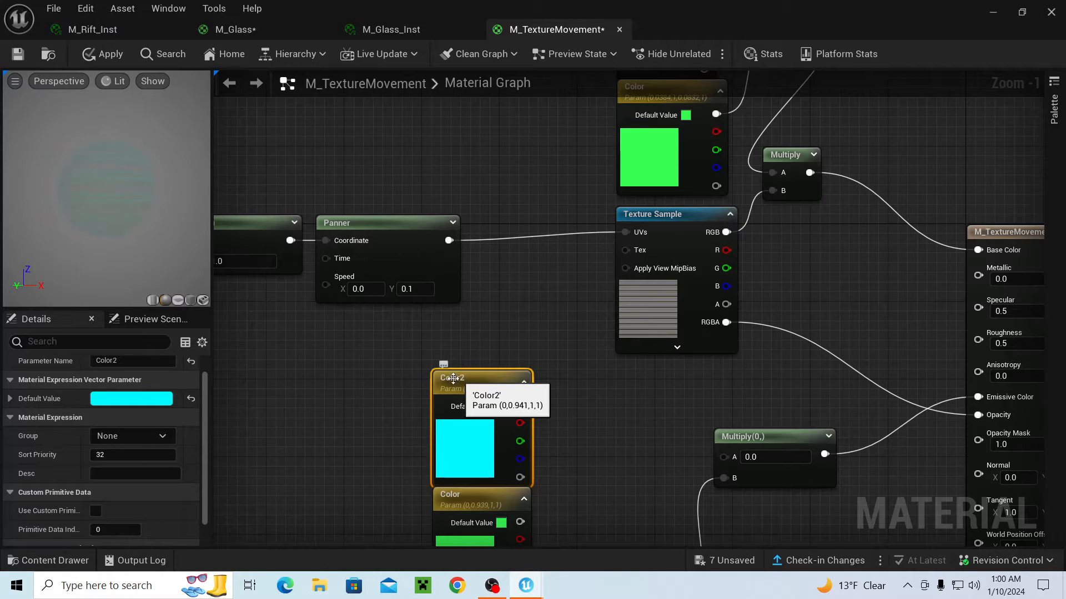
left_click(148, 399)
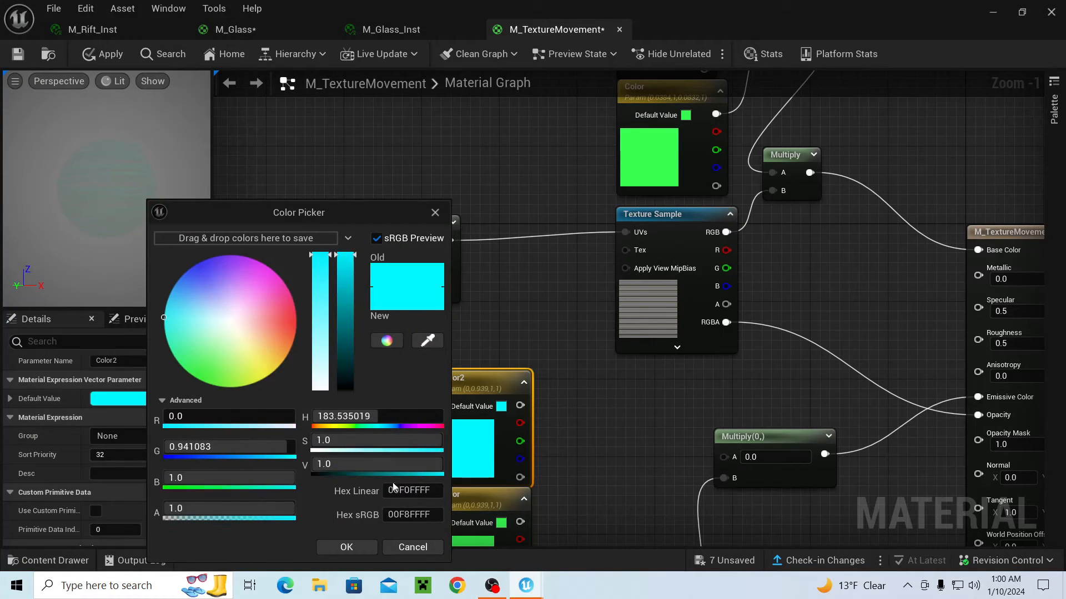
left_click(345, 548)
- Create an Add node between the lower pair of colour nodes and the Multiply node feeding Emissive Color
scroll(424, 492, "down", 3)
scroll(485, 400, "up", 2)
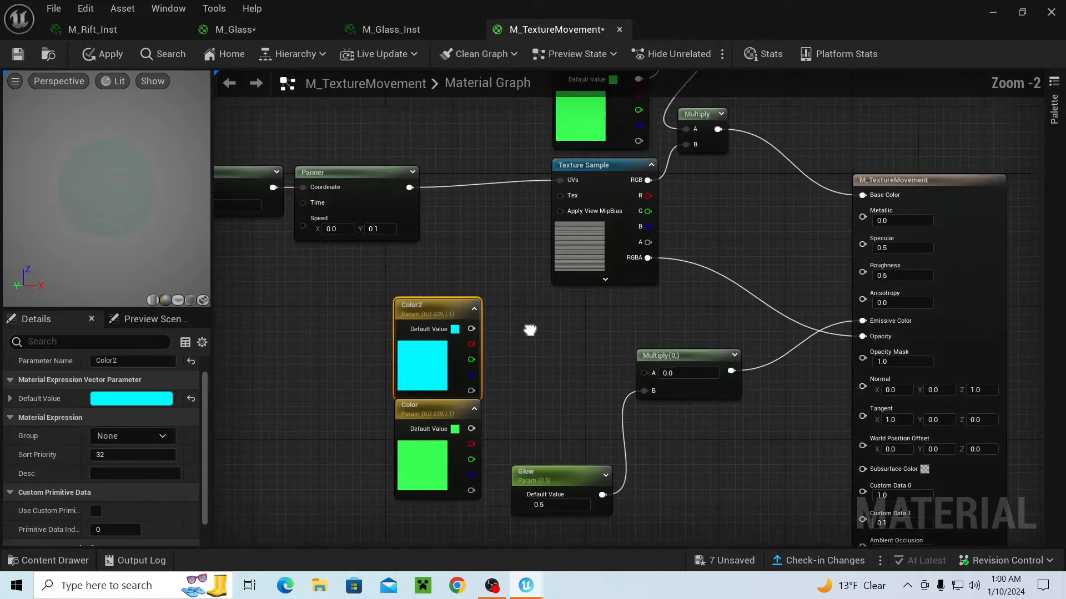
right_click_drag(528, 333, 551, 290)
scroll(580, 369, "up", 2)
right_click_drag(580, 369, 540, 354)
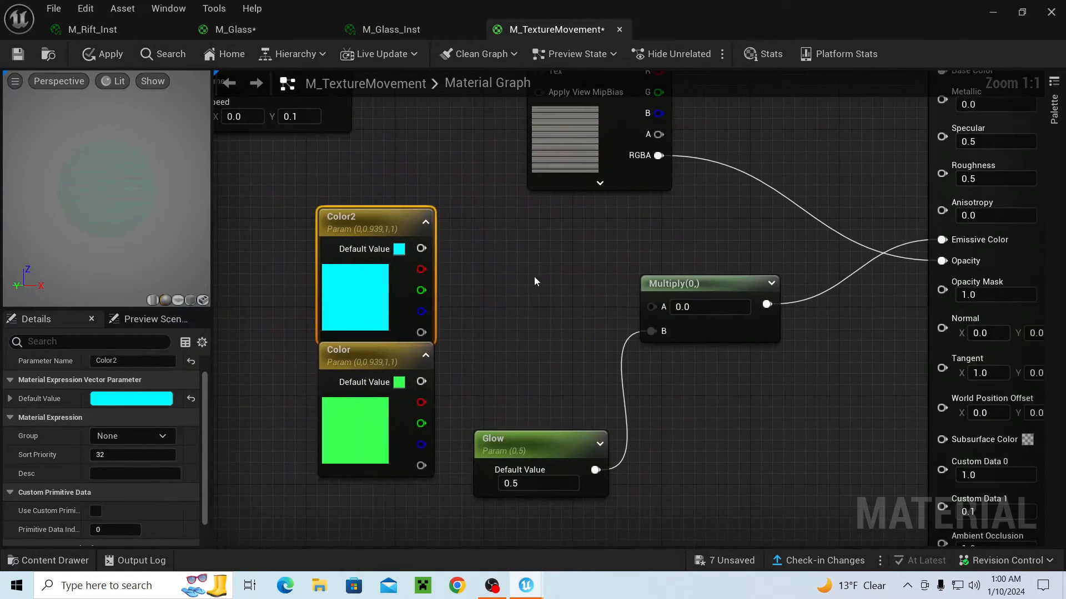
left_click(535, 281)
right_click(649, 283)
right_click(482, 275)
type("add")
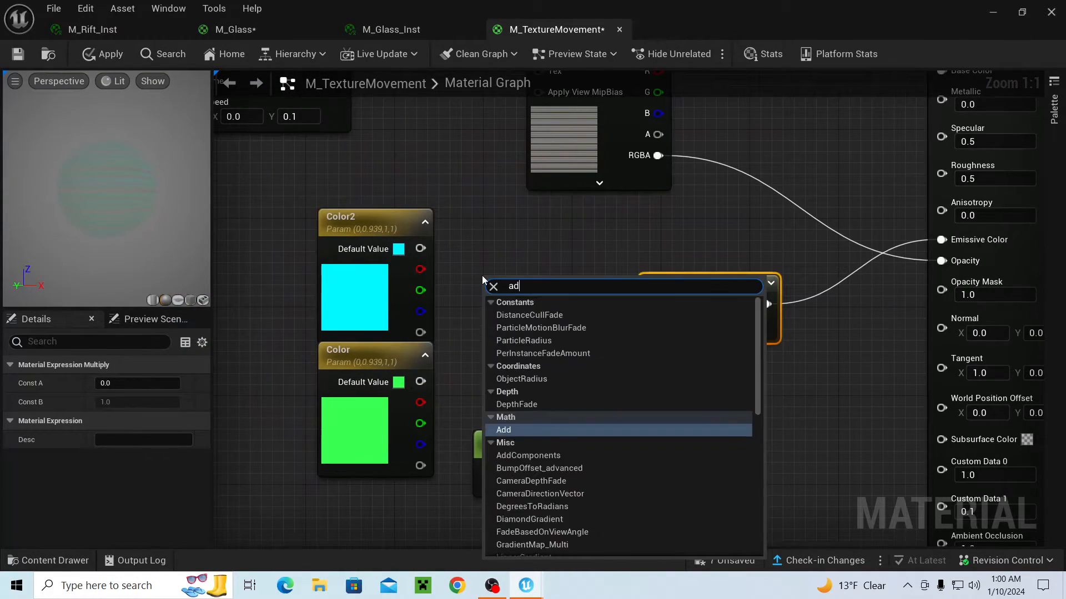
key("Return")
- Connect the lower Color2 to the Add node's A input, Color to B, and the Add output to the glow Multiply's A input
left_click_drag(420, 248, 441, 265)
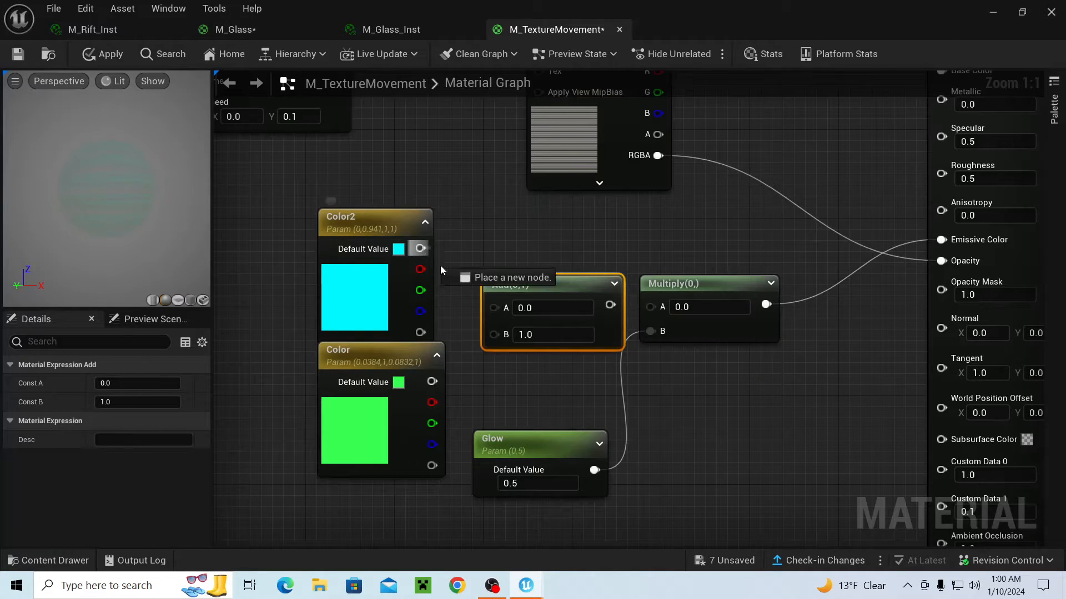
left_click_drag(496, 308, 494, 307)
left_click_drag(432, 381, 493, 326)
left_click_drag(519, 290, 667, 304)
right_click_drag(666, 330, 793, 381)
- Inspect the glowing stripes on the preview sphere and set the Glow parameter's default value to 1.5
scroll(86, 182, "up", 5)
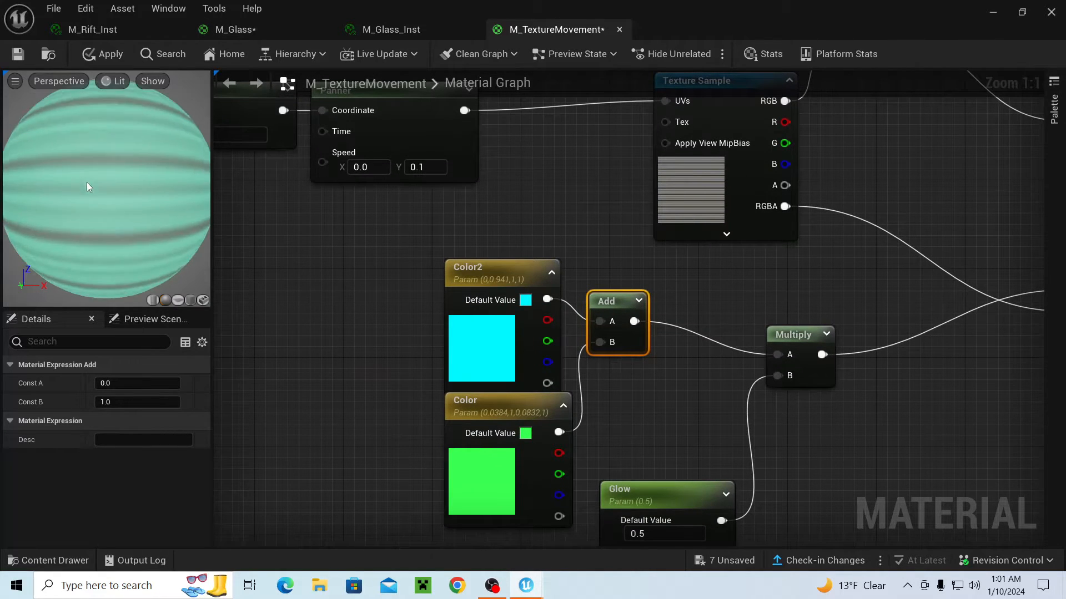
left_click_drag(86, 182, 91, 184)
scroll(91, 184, "down", 5)
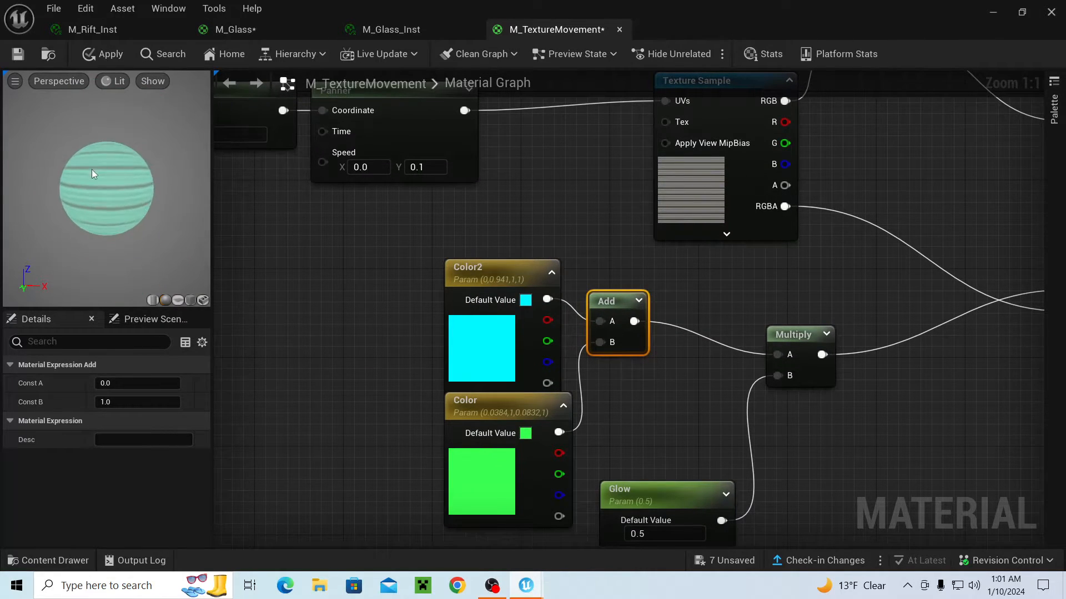
scroll(93, 170, "up", 3)
scroll(93, 169, "down", 3)
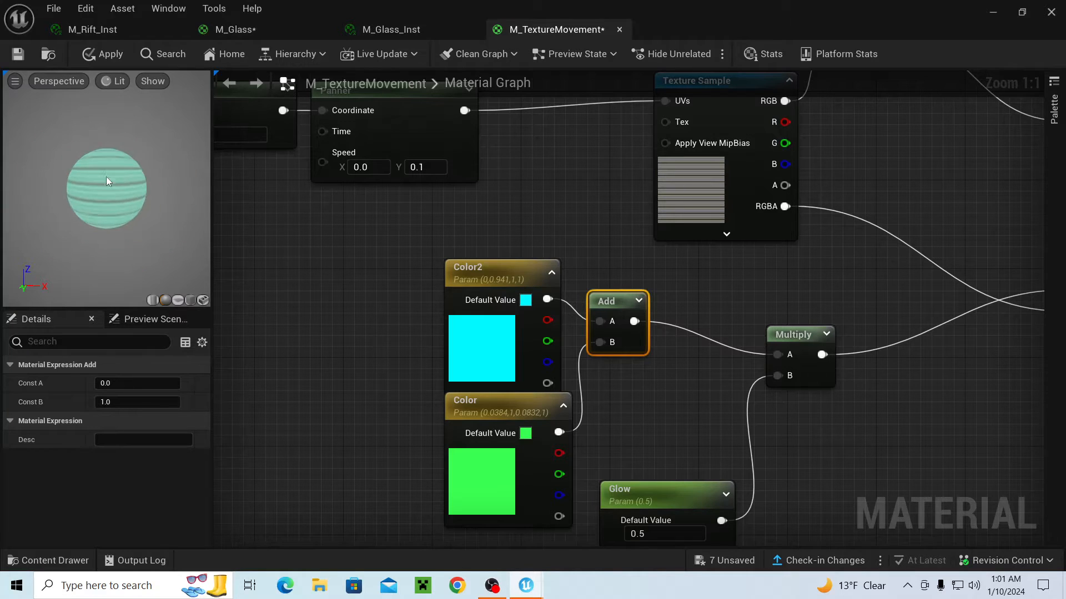
right_click_drag(667, 547, 498, 400)
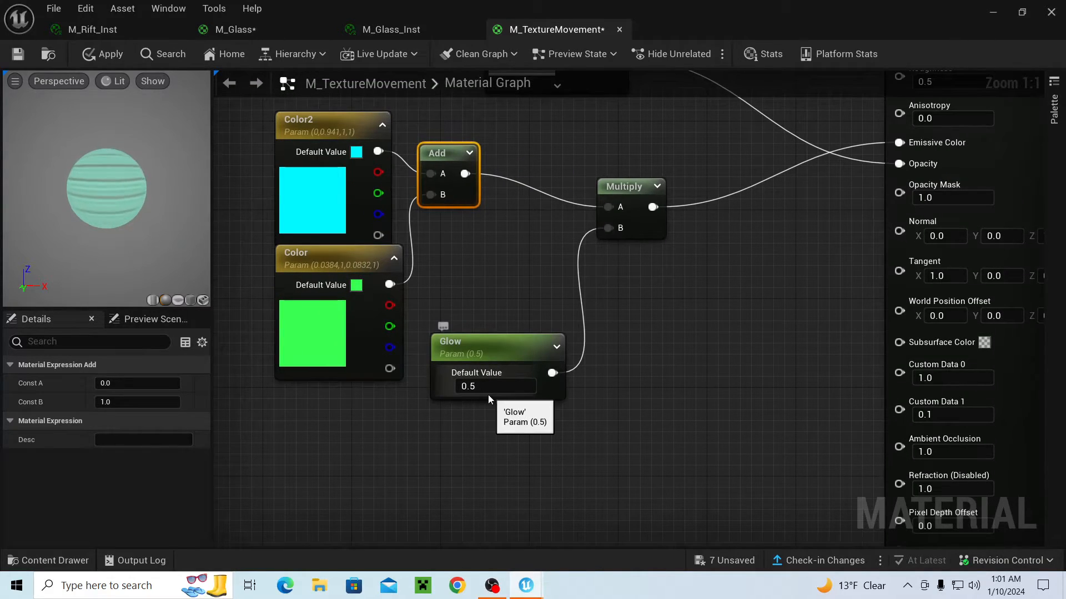
left_click(489, 388)
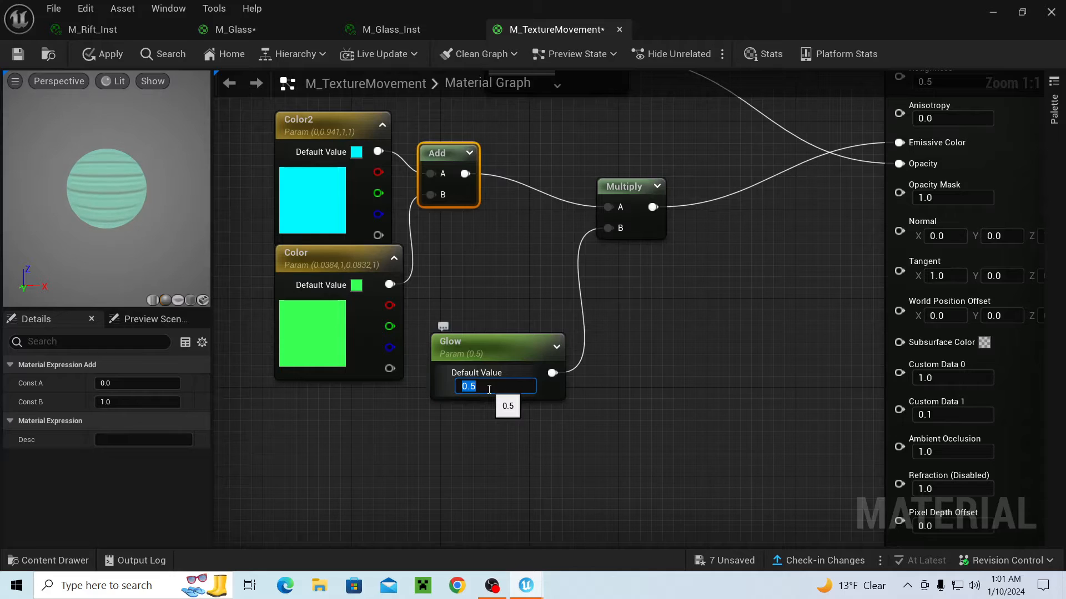
type("1.5")
key("Return")
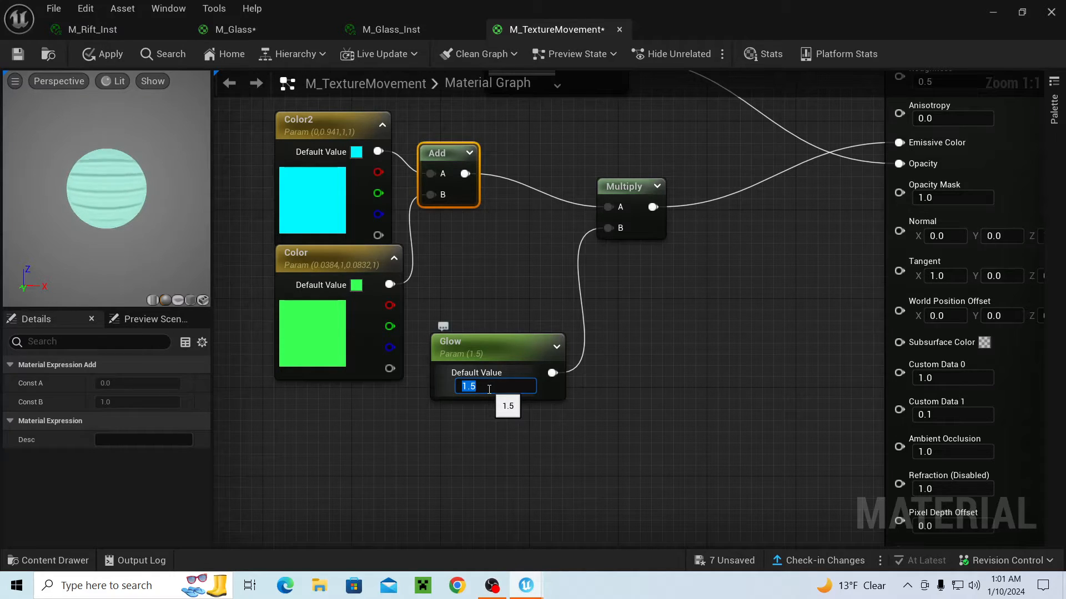
- Delete the Add node that combines the upper Color2 and Color nodes for the base colour
right_click_drag(494, 267, 658, 424)
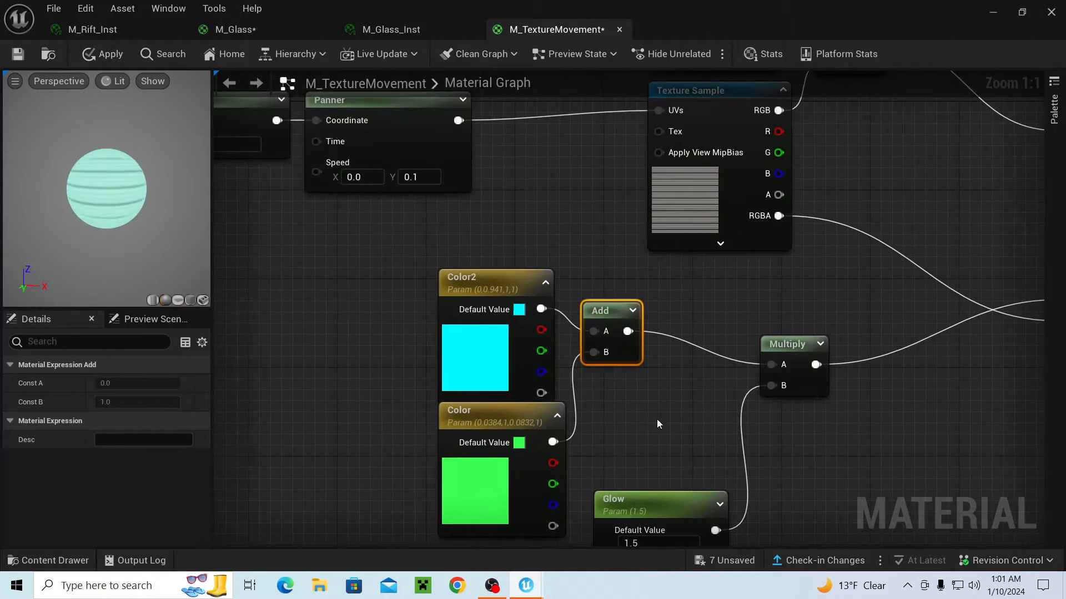
scroll(657, 424, "down", 2)
scroll(601, 282, "down", 5)
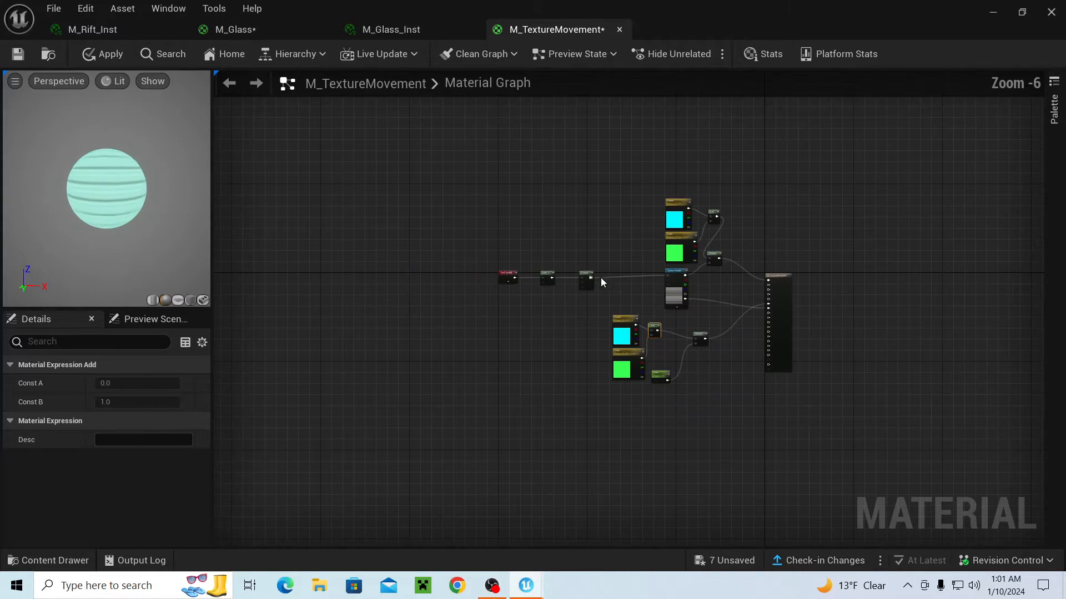
scroll(456, 302, "up", 2)
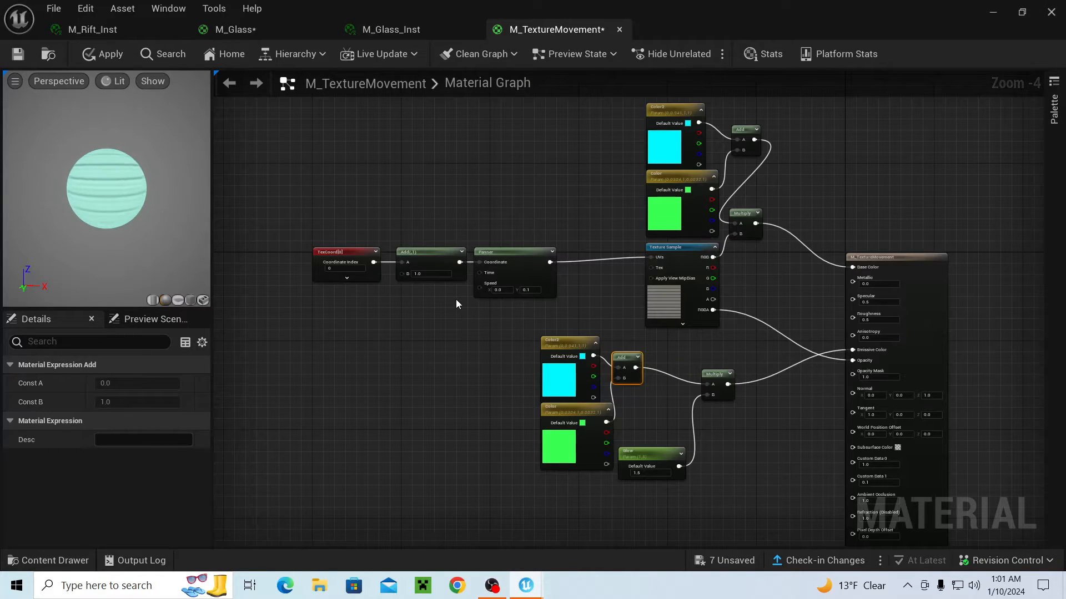
left_click(456, 314)
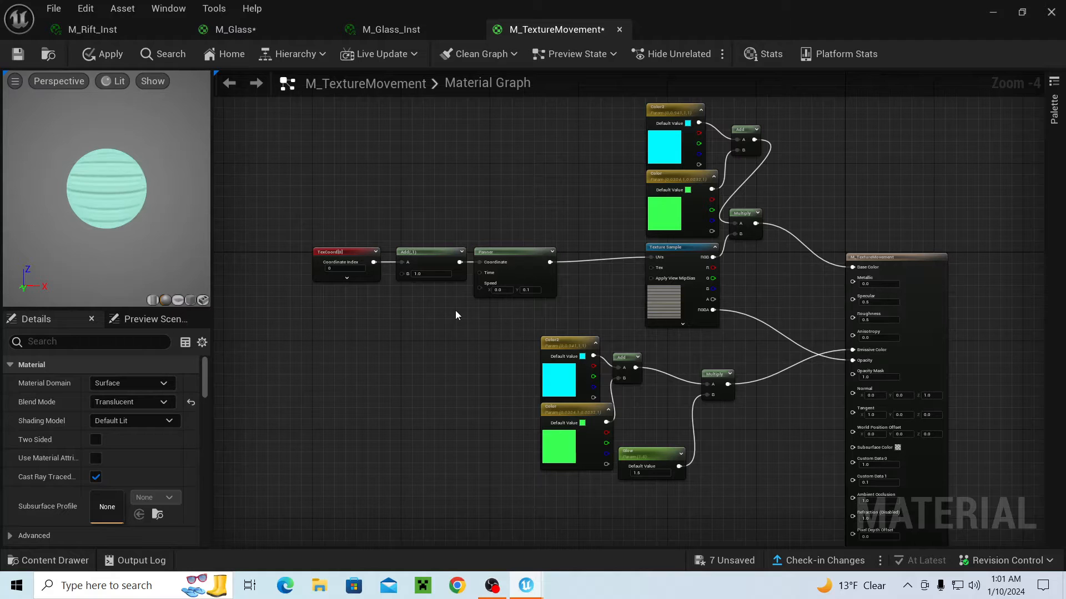
scroll(460, 309, "up", 4)
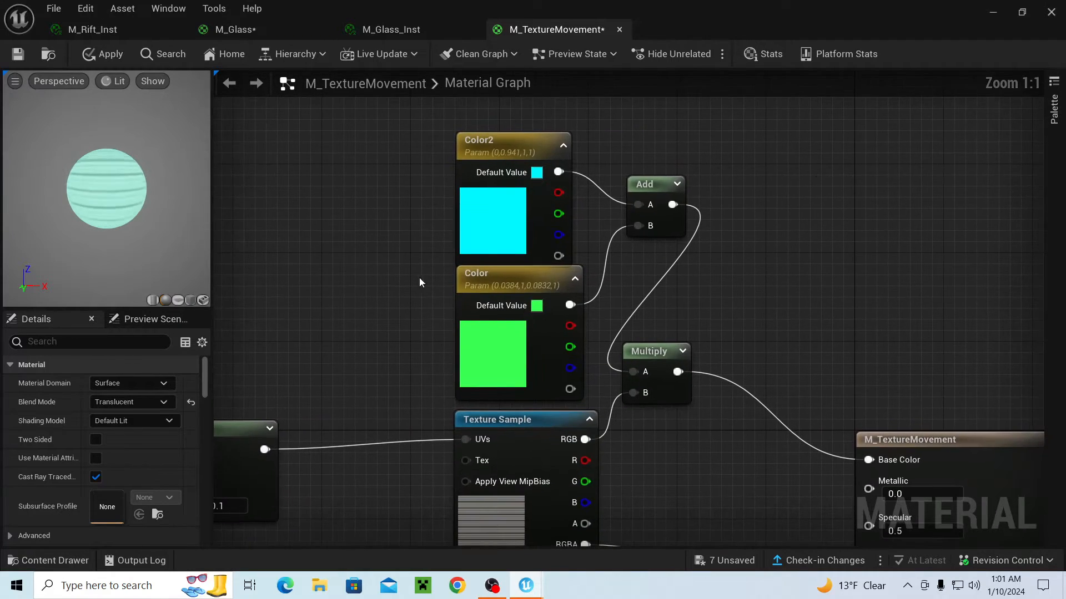
right_click_drag(418, 278, 244, 313)
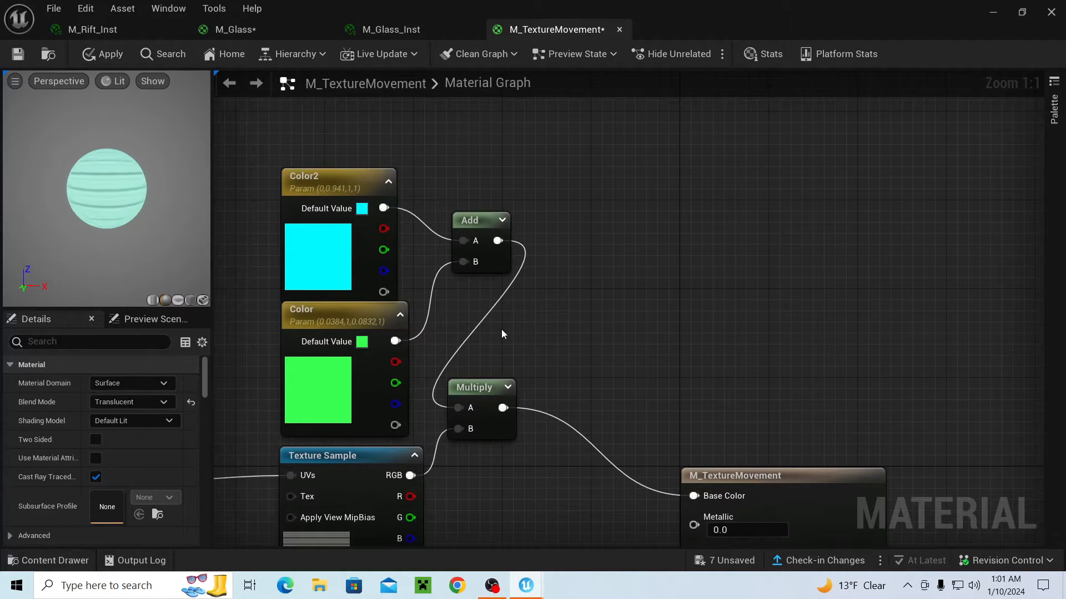
left_click(479, 223)
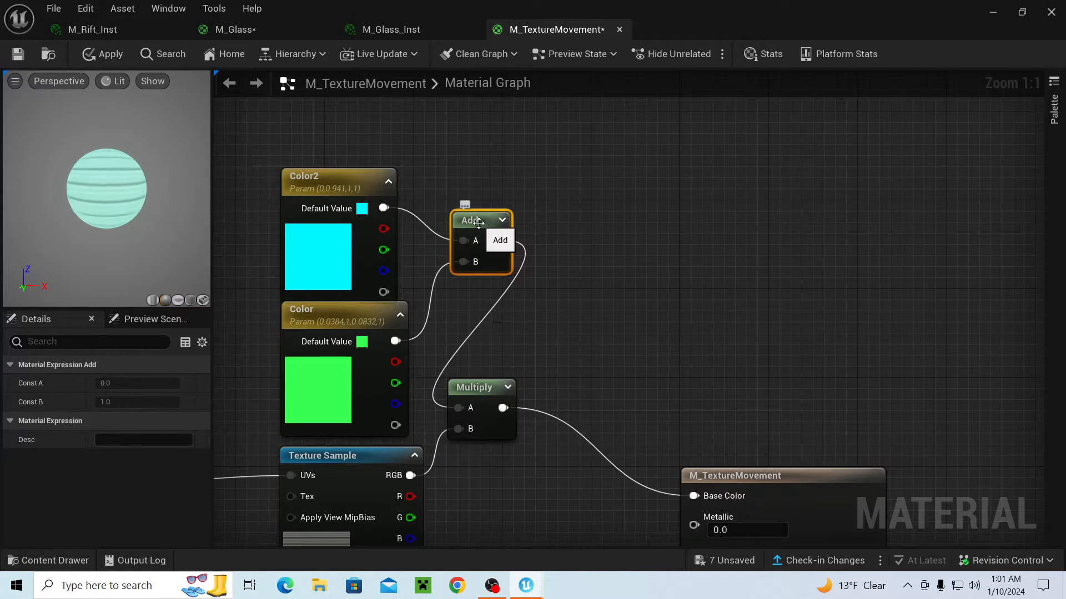
right_click_drag(478, 223, 475, 149)
key("Delete")
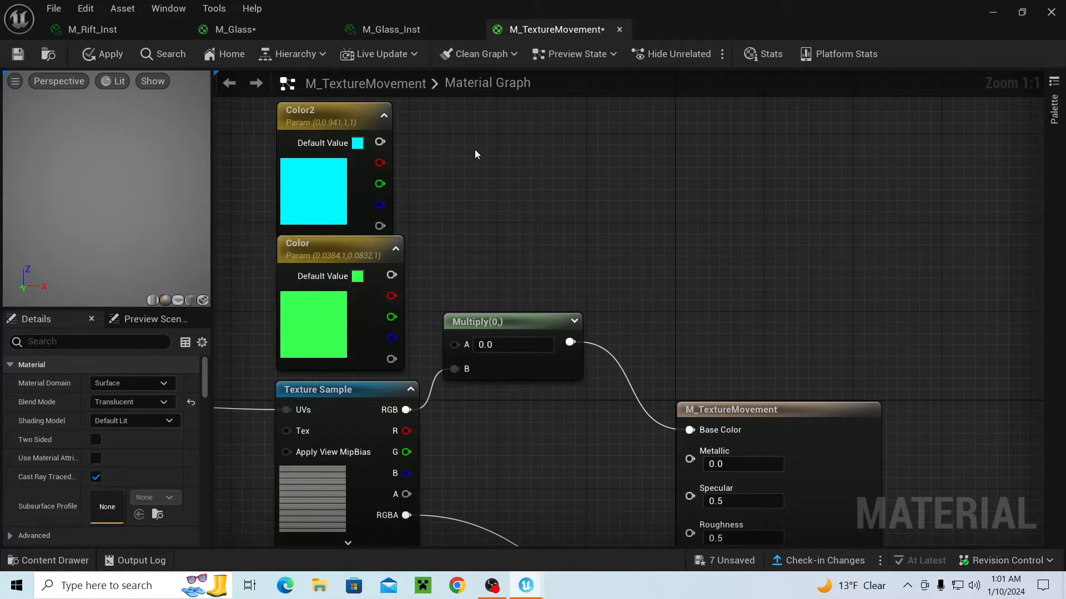
- Create a Lerp node beside the upper Color2 and Color nodes, above the base colour Multiply node
right_click(475, 149)
key("Escape")
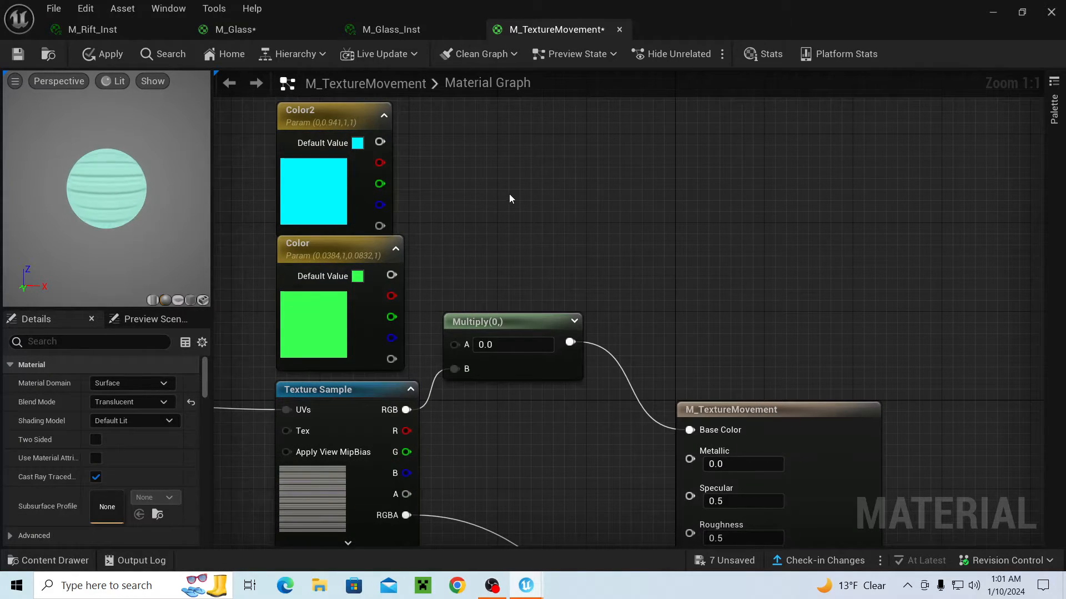
left_click(505, 171)
right_click_drag(525, 164, 613, 292)
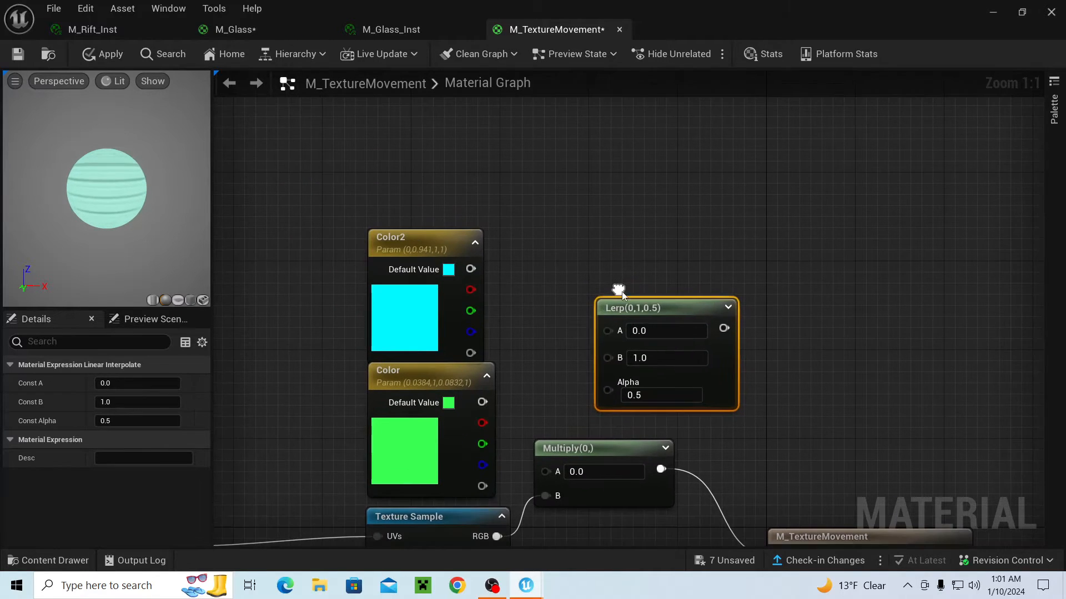
left_click_drag(628, 311, 587, 265)
right_click_drag(567, 244, 508, 208)
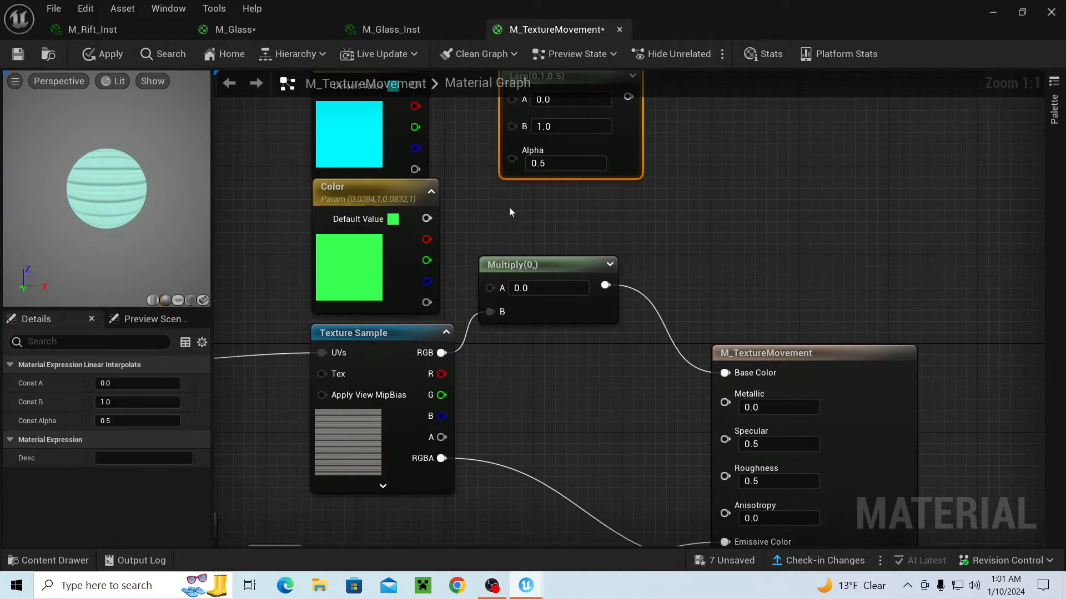
right_click_drag(531, 173, 501, 262)
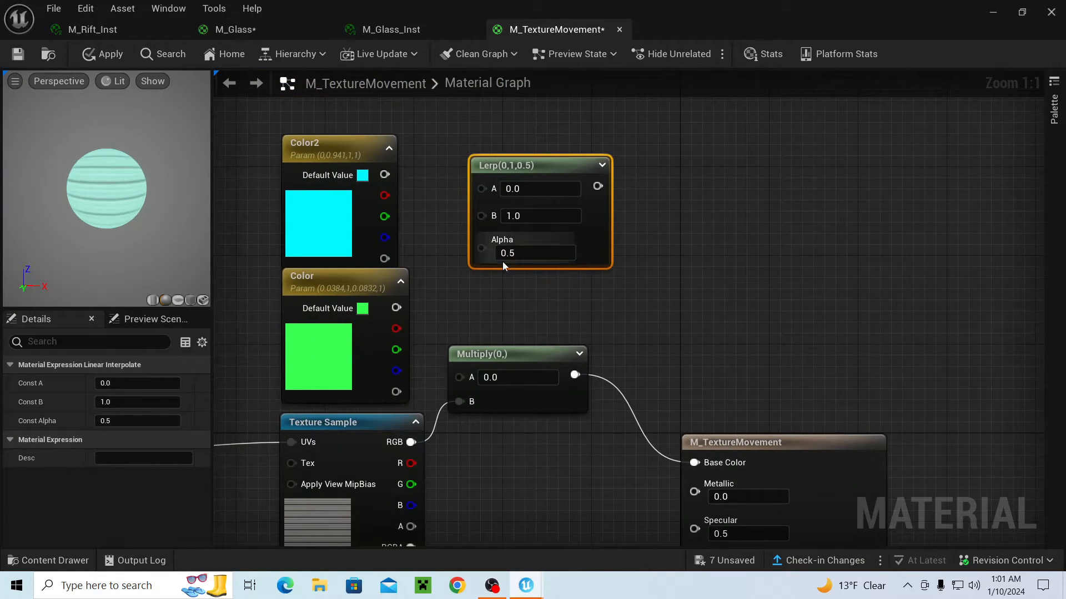
- Create an Add node between the upper colour nodes and the Lerp, connecting Color2 to A and Color to B
left_click_drag(534, 160, 733, 169)
right_click(545, 171)
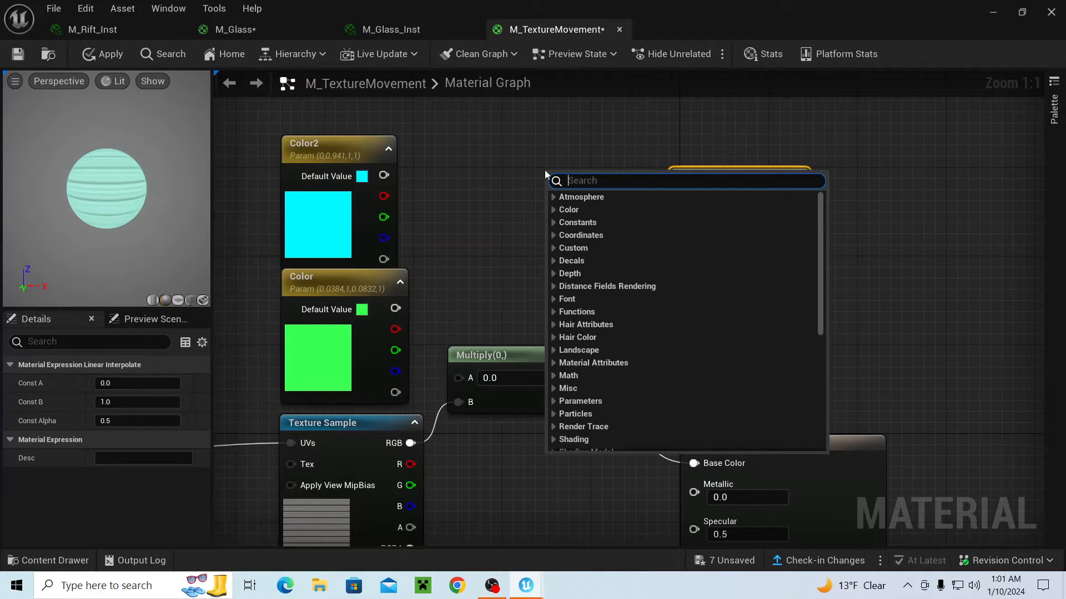
type("t")
key("BackSpace")
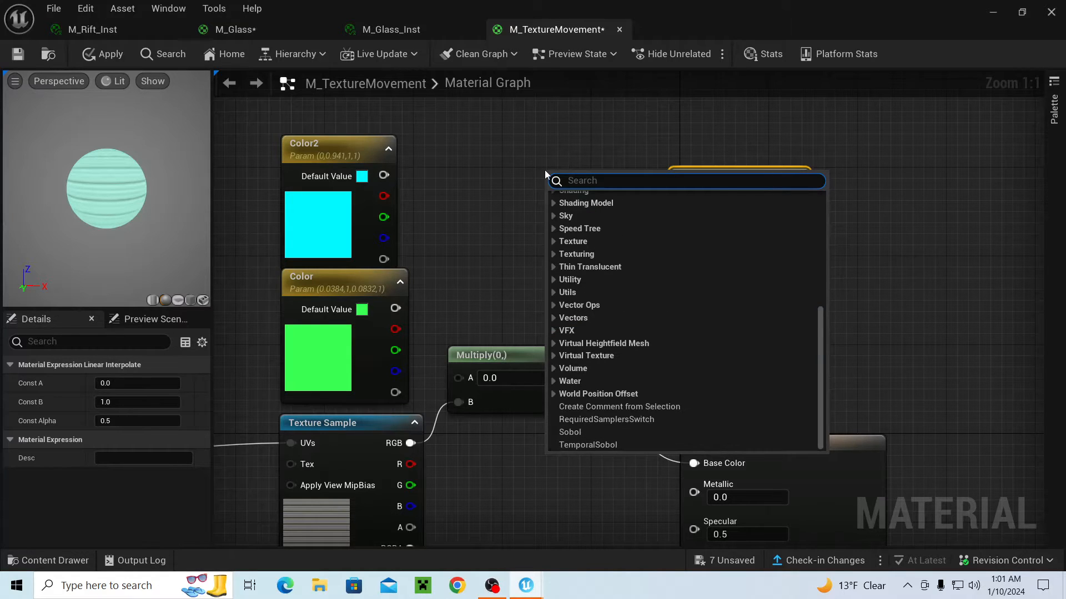
type("add")
key("Return")
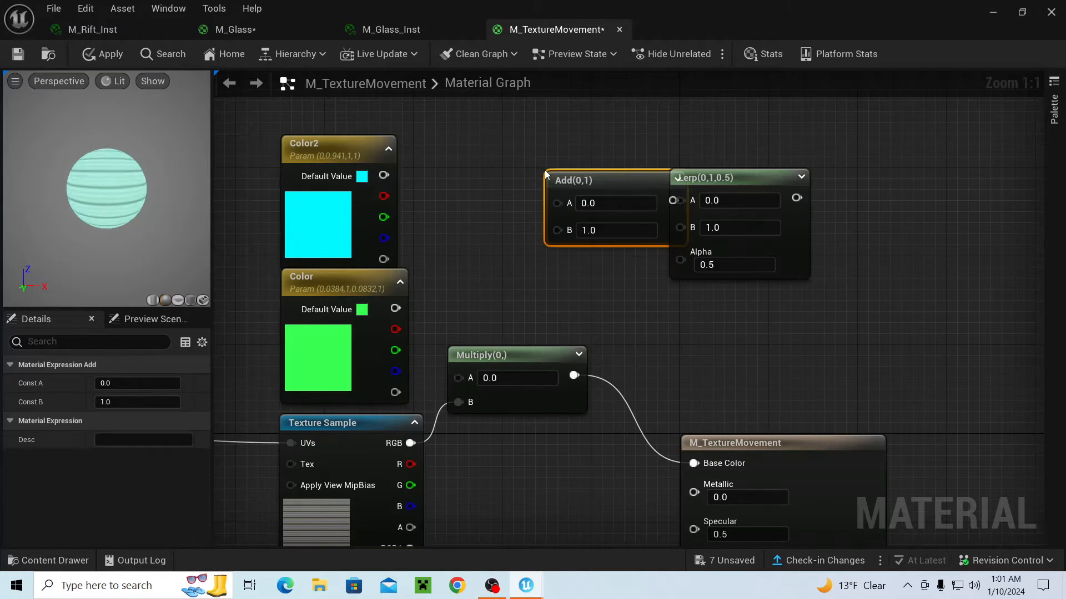
left_click_drag(598, 178, 477, 165)
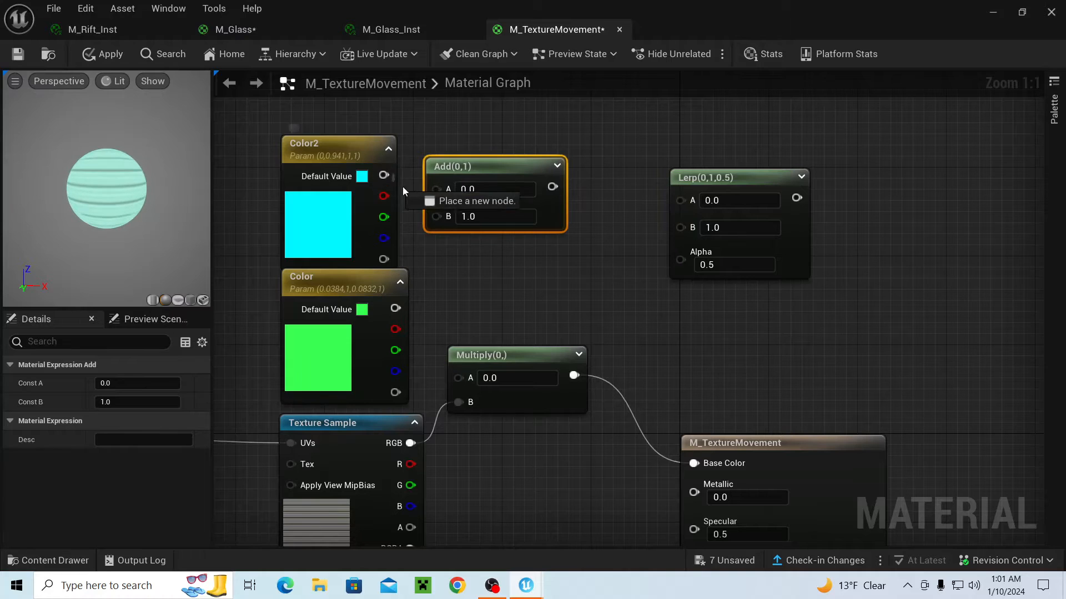
left_click_drag(437, 197, 437, 198)
left_click_drag(435, 230, 437, 211)
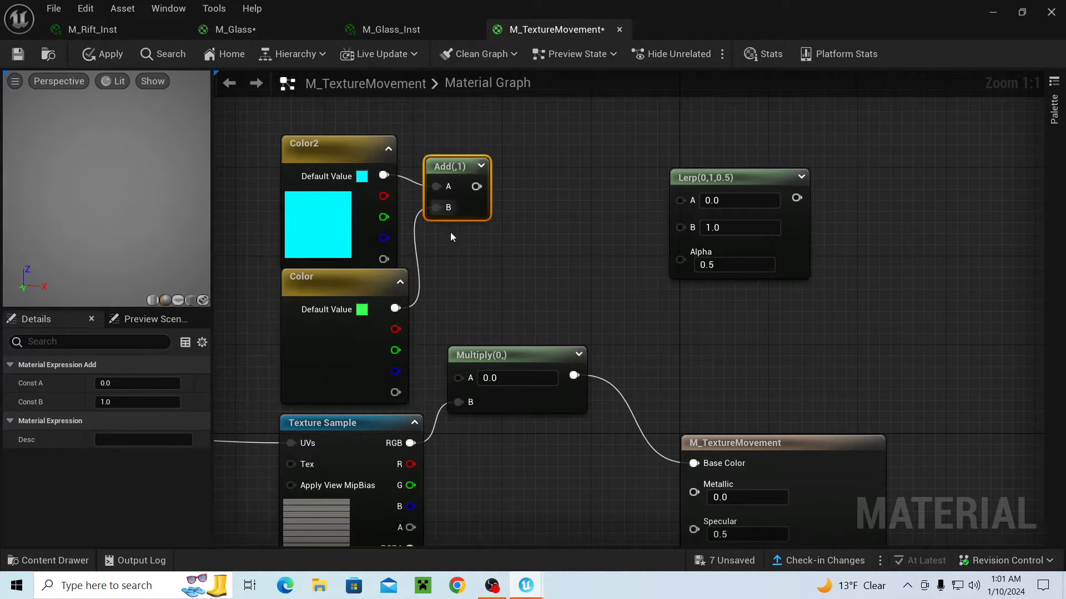
- Delete the Multiply node that feeds the Base Color input
right_click_drag(441, 268, 408, 204)
left_click(445, 295)
left_click_drag(445, 295, 500, 417)
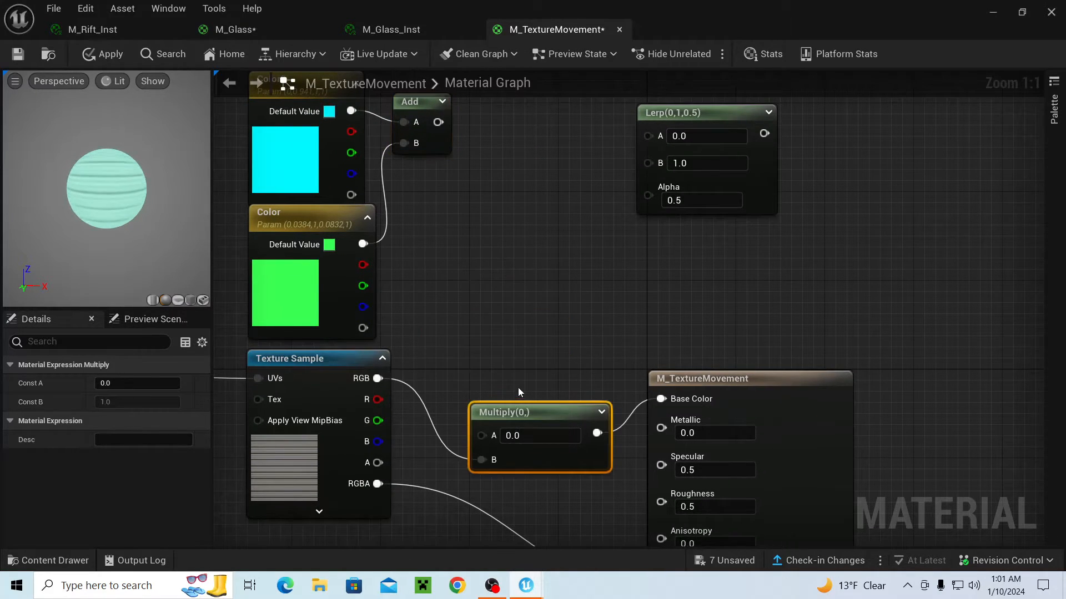
right_click_drag(546, 424, 498, 314)
right_click(474, 311)
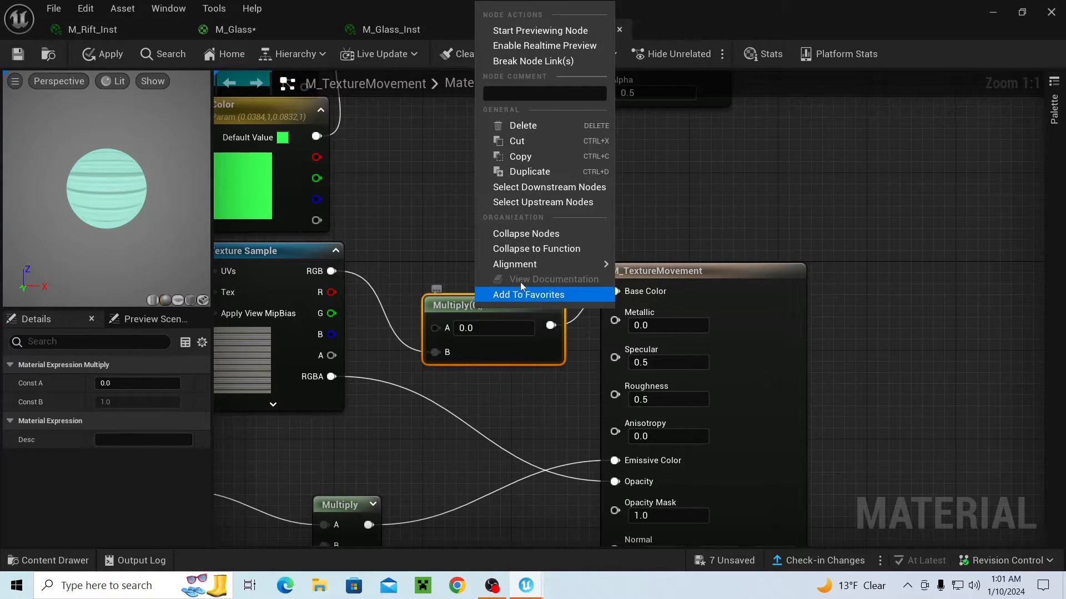
left_click(510, 126)
- Place the Lerp beside the Add node; wire Add to B, Texture Sample RGB to Alpha, and the Lerp output to Base Color
right_click_drag(455, 144, 540, 275)
left_click_drag(688, 141, 506, 193)
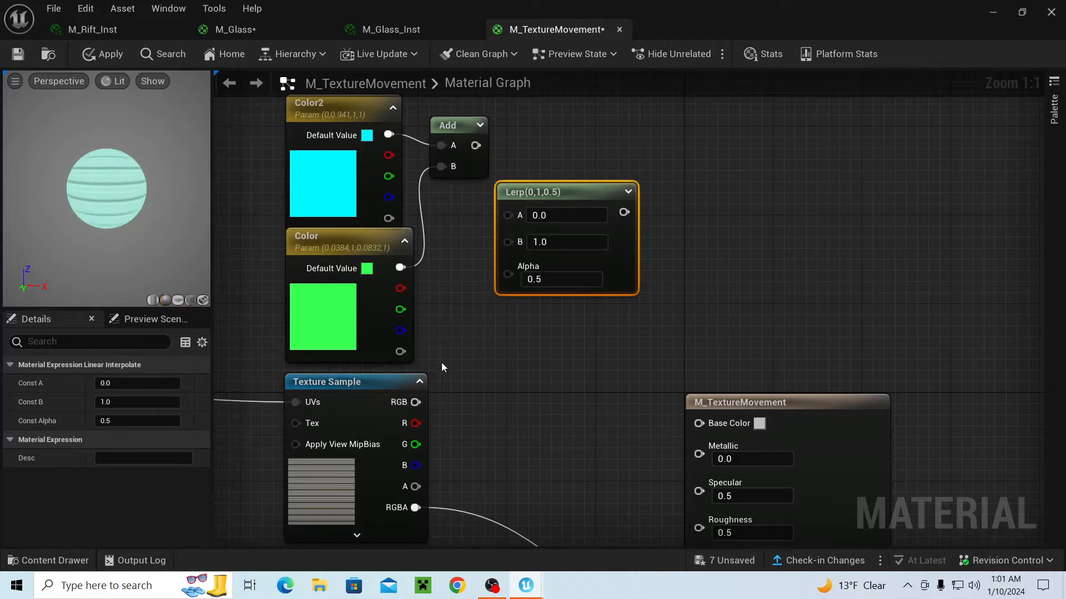
left_click_drag(415, 402, 520, 243)
left_click_drag(640, 218, 699, 424)
- Inspect the preview sphere and set the Glow parameter's default value to 0
right_click_drag(210, 293, 265, 241)
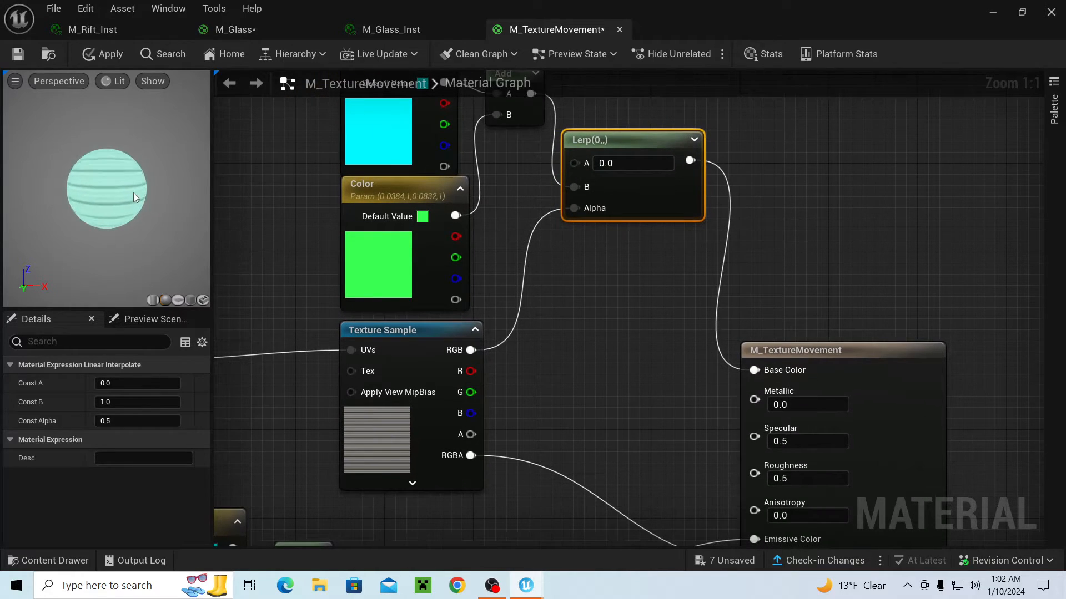
scroll(132, 193, "up", 3)
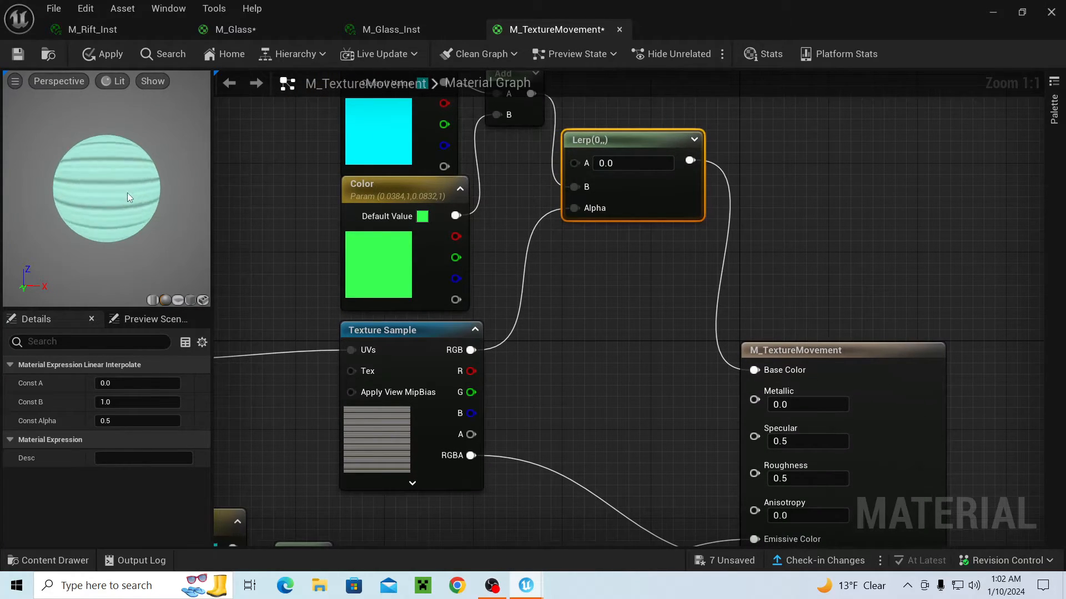
left_click_drag(128, 192, 145, 204)
right_click_drag(333, 506, 383, 218)
right_click_drag(433, 476, 504, 295)
left_click(464, 312)
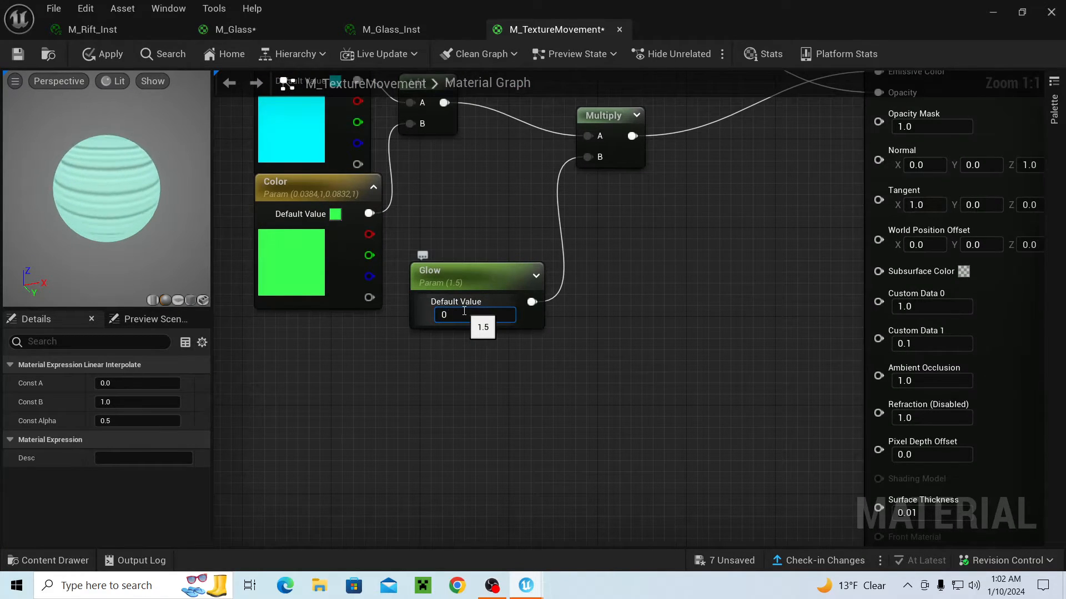
type("0")
key("Return")
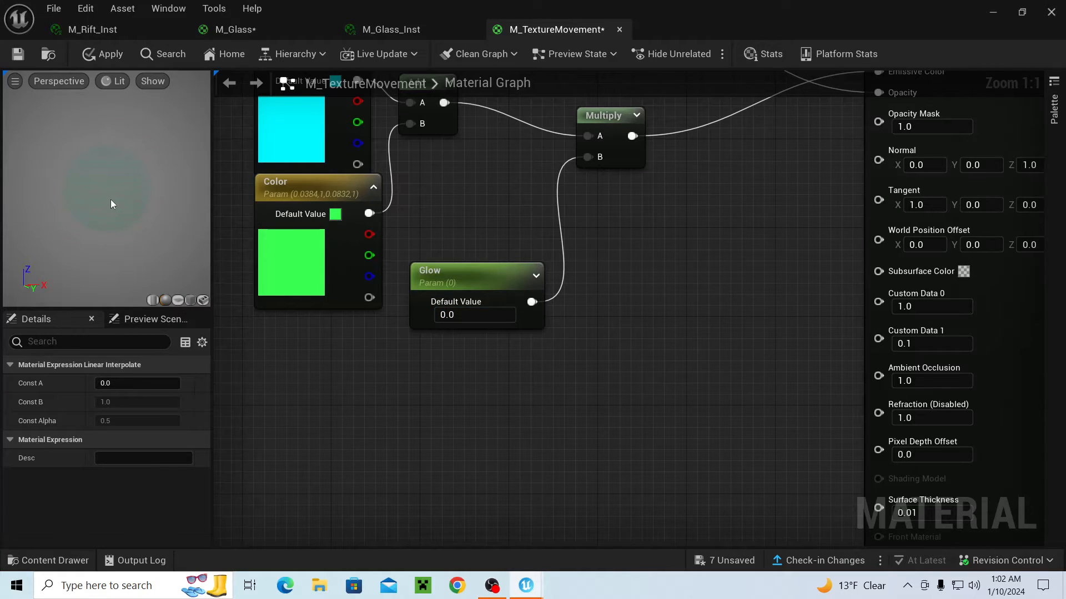
- Set the material's blend mode to Opaque and inspect the striped preview sphere
scroll(111, 199, "up", 3)
right_click_drag(496, 206, 645, 340)
left_click(645, 341)
right_click_drag(572, 316, 537, 503)
right_click_drag(546, 422, 333, 385)
left_click(146, 402)
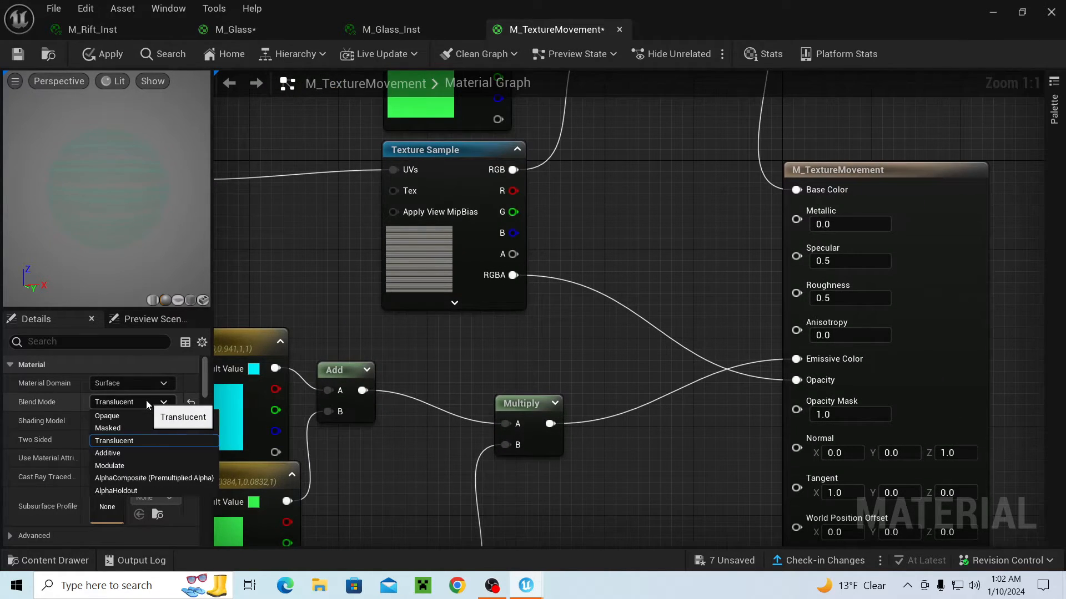
left_click(127, 416)
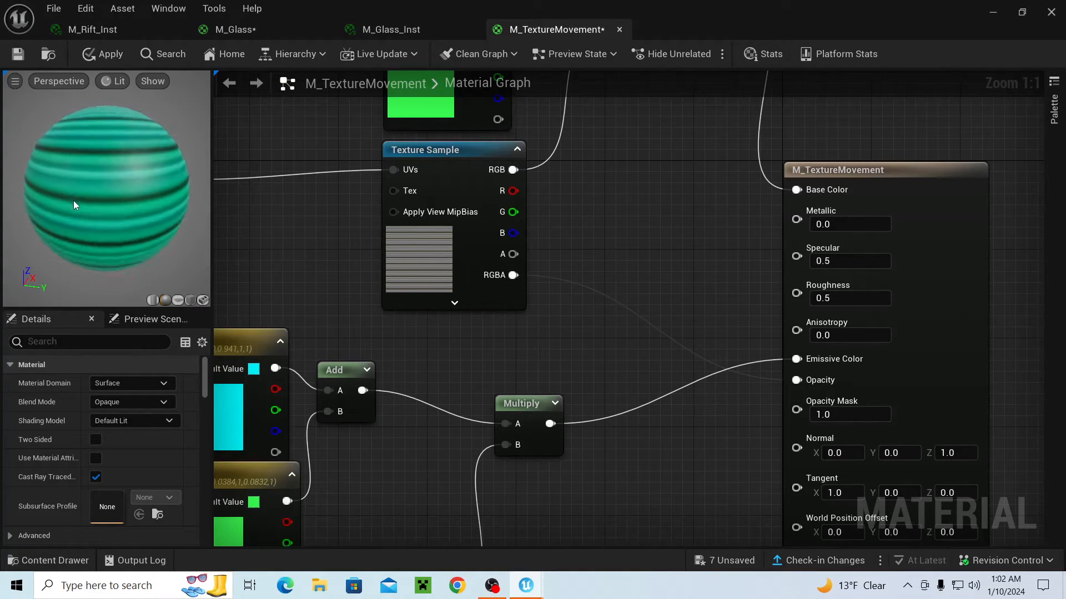
scroll(73, 201, "down", 3)
left_click_drag(74, 200, 100, 202)
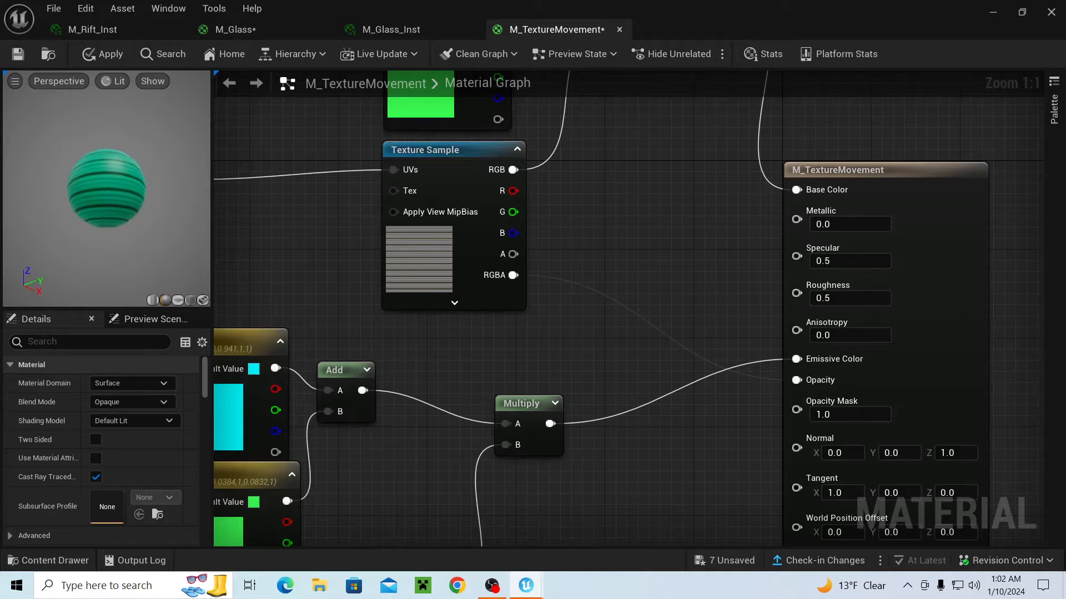
scroll(98, 230, "up", 4)
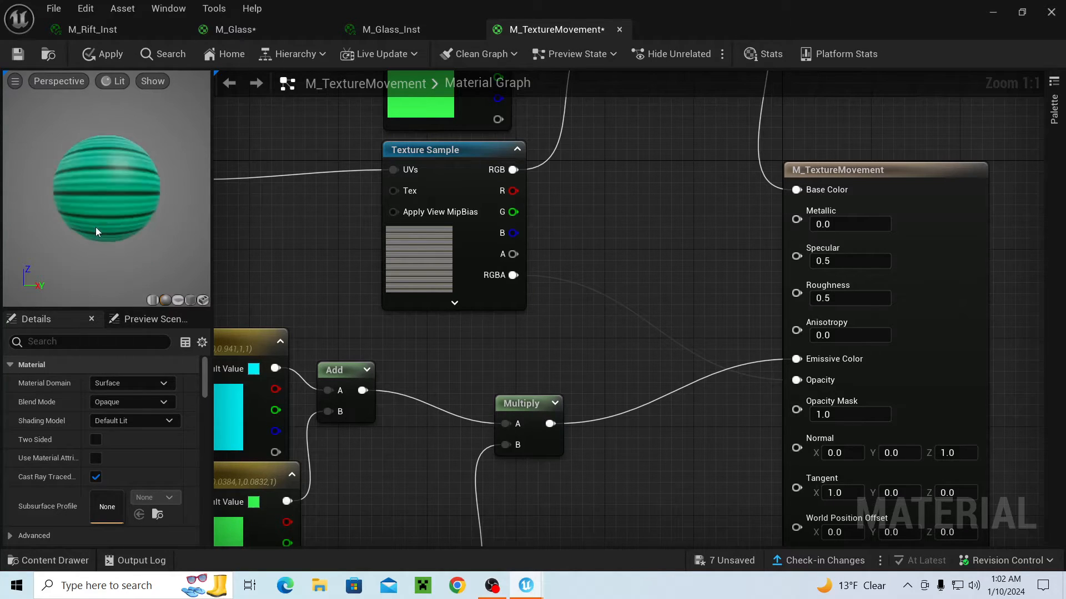
- Set the material's blend mode back to Translucent
left_click(131, 402)
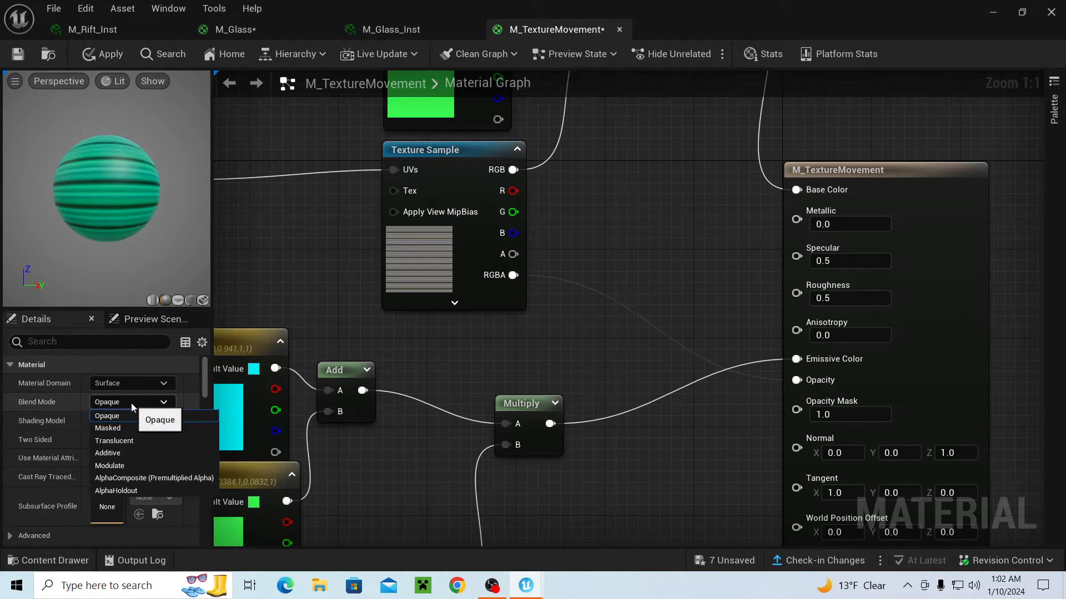
left_click(134, 440)
right_click_drag(529, 328, 455, 478)
scroll(608, 314, "down", 2)
scroll(488, 388, "up", 2)
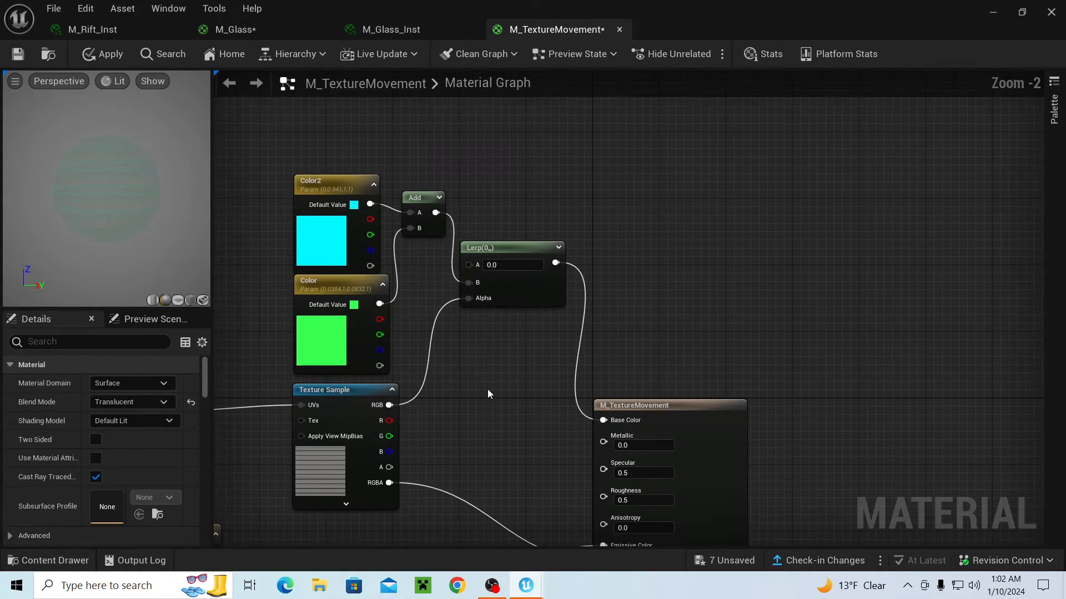
- Set the Glow parameter's default value back to 1.5
right_click_drag(487, 388, 547, 228)
right_click_drag(521, 446, 611, 233)
right_click_drag(540, 498, 586, 367)
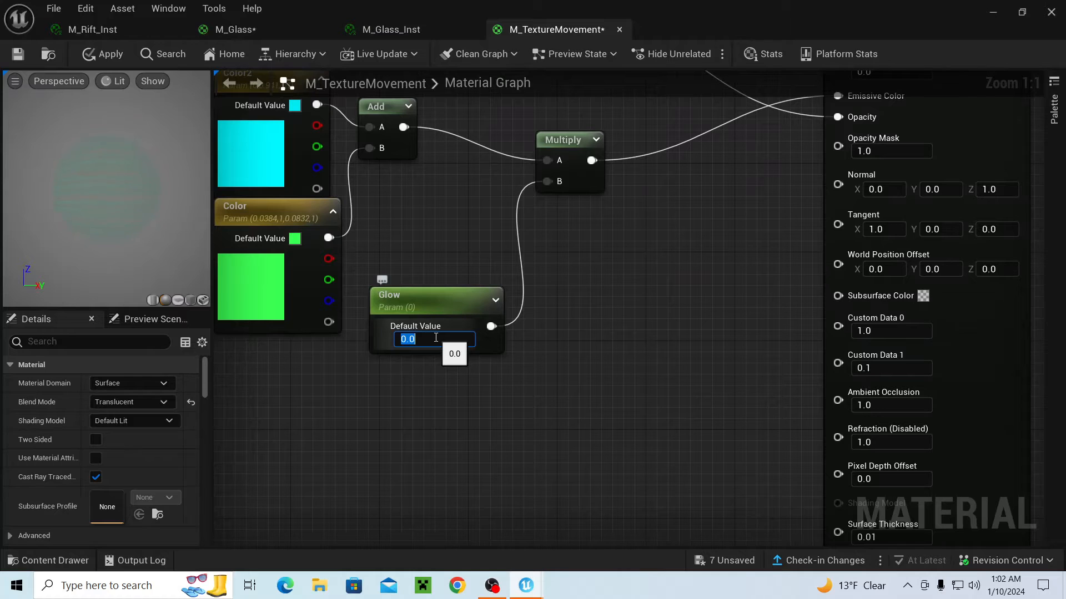
left_click(436, 338)
type("1.5")
key("Return")
- Delete the Add node between the lower colour nodes and the glow Multiply node
right_click_drag(525, 191, 708, 340)
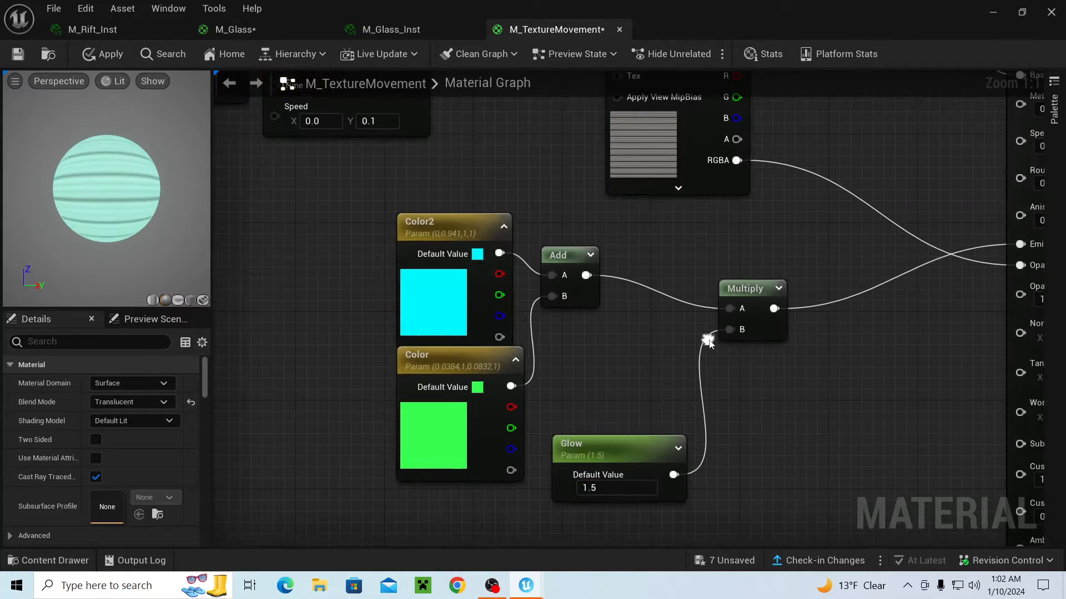
right_click_drag(554, 285, 491, 267)
left_click(480, 256)
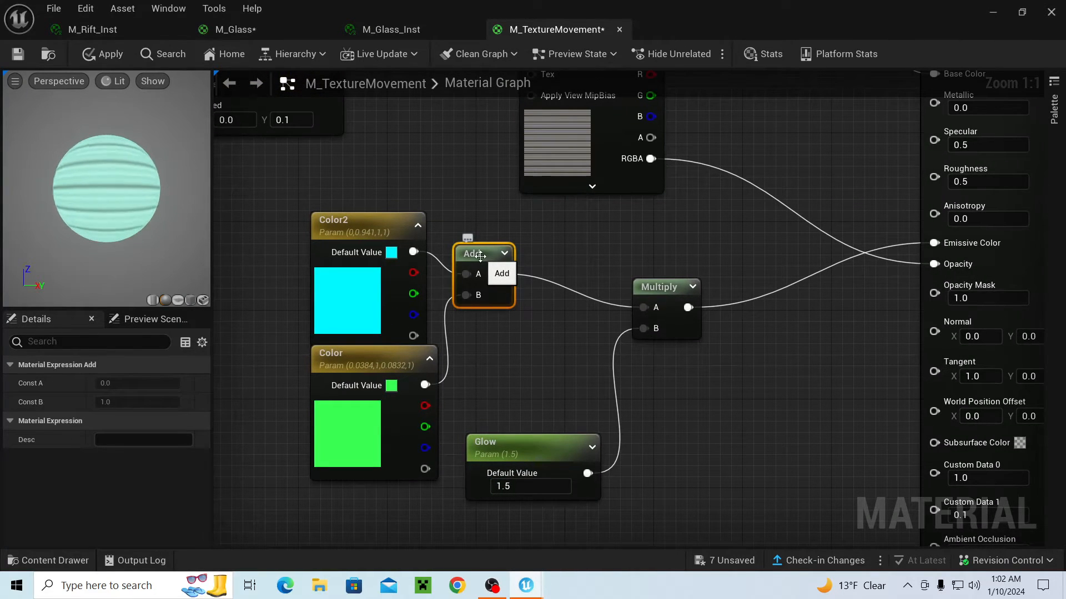
key("Delete")
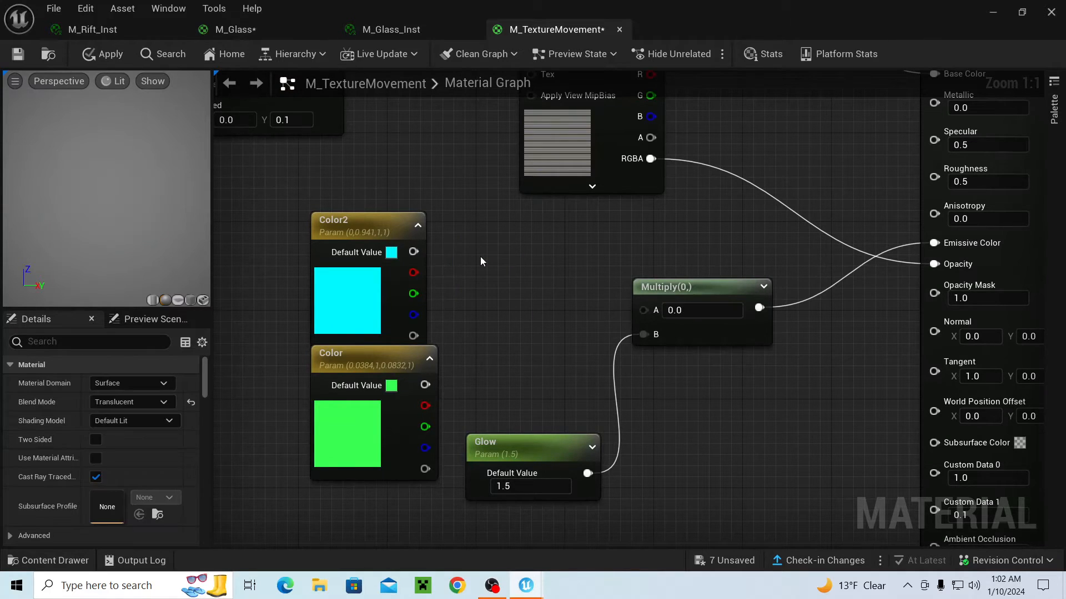
- Create a Lerp node beside the lower Color2 node
right_click(481, 256)
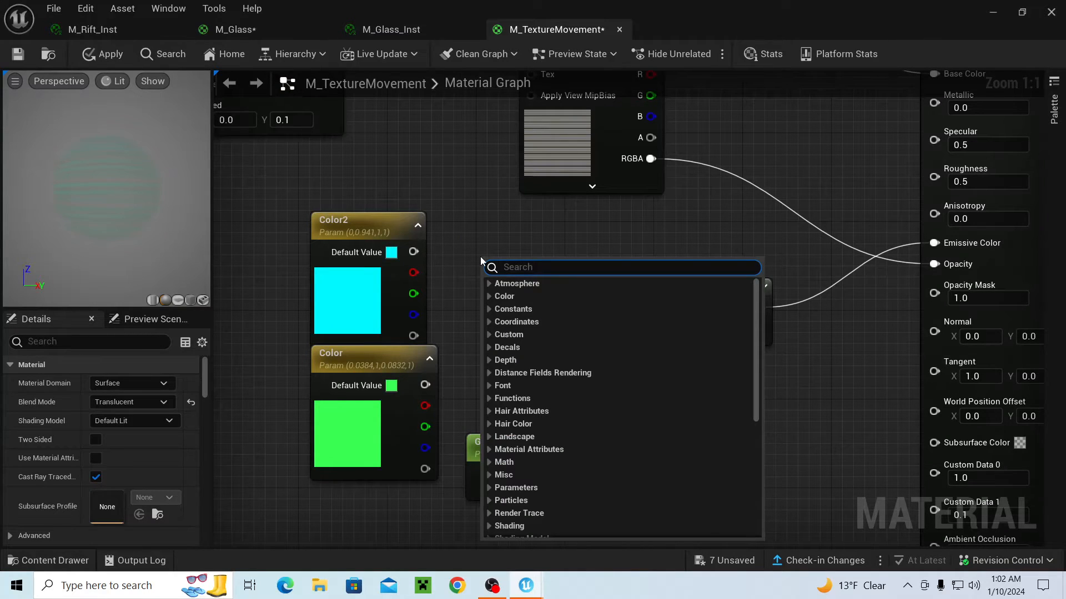
right_click(515, 243)
type("l")
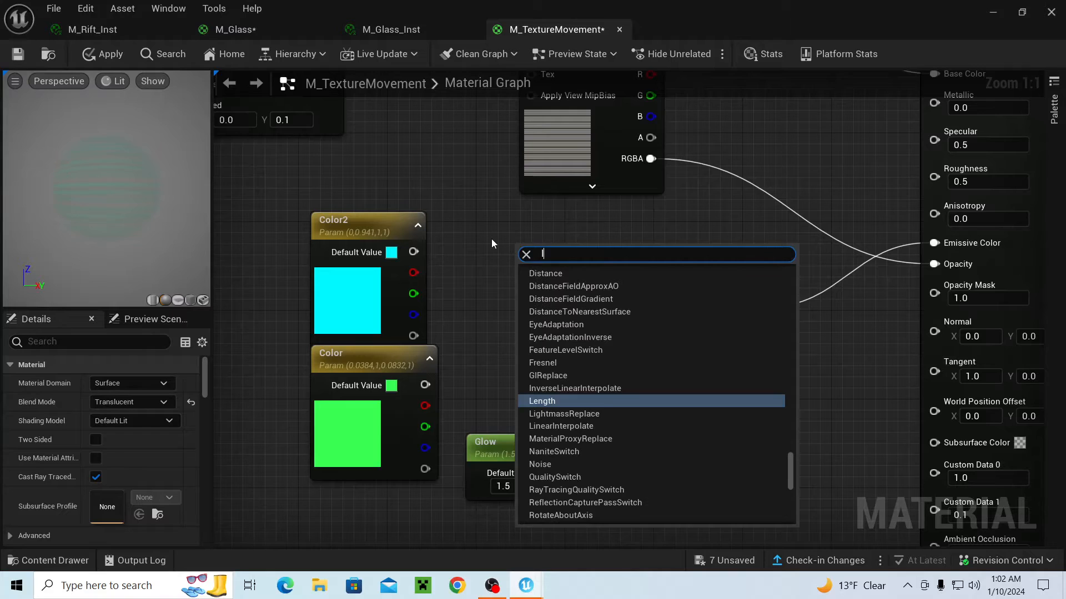
key("Escape")
left_click(492, 219)
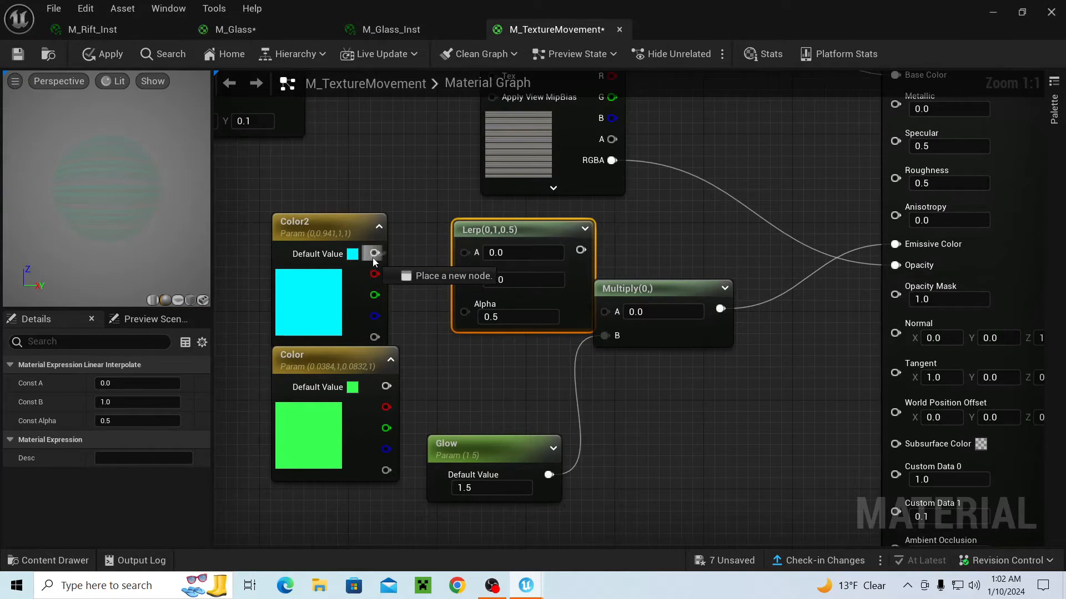
- Place the new Lerp beneath the Texture Sample node and connect the texture's RGB output to its Alpha input
right_click_drag(496, 222, 471, 301)
left_click_drag(481, 304, 588, 319)
right_click_drag(527, 295, 431, 256)
left_click_drag(491, 290, 580, 159)
right_click_drag(580, 159, 575, 251)
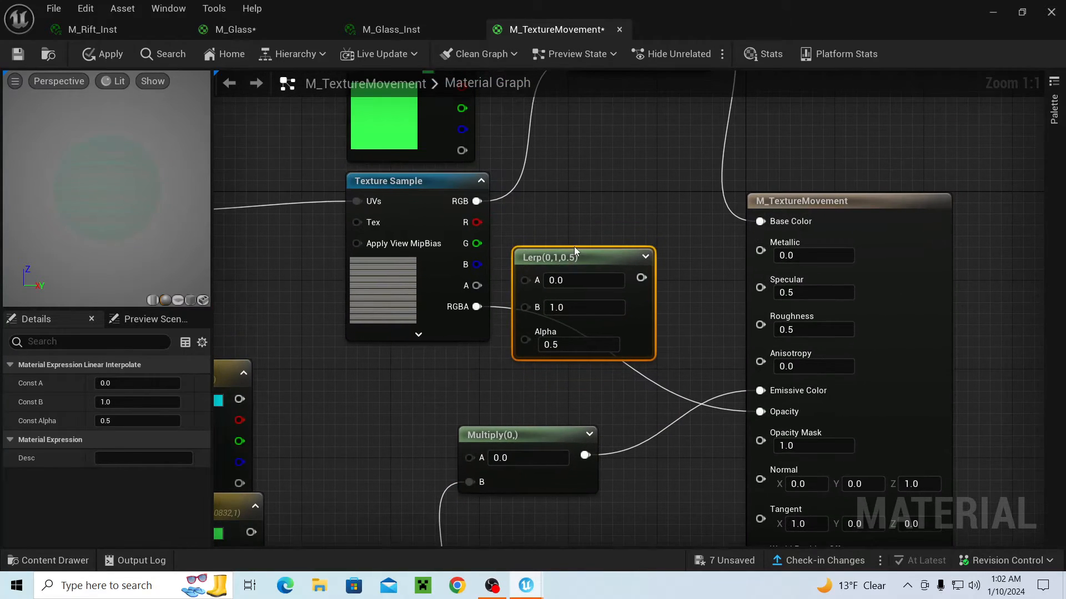
left_click_drag(568, 259, 406, 344)
right_click_drag(406, 344, 460, 256)
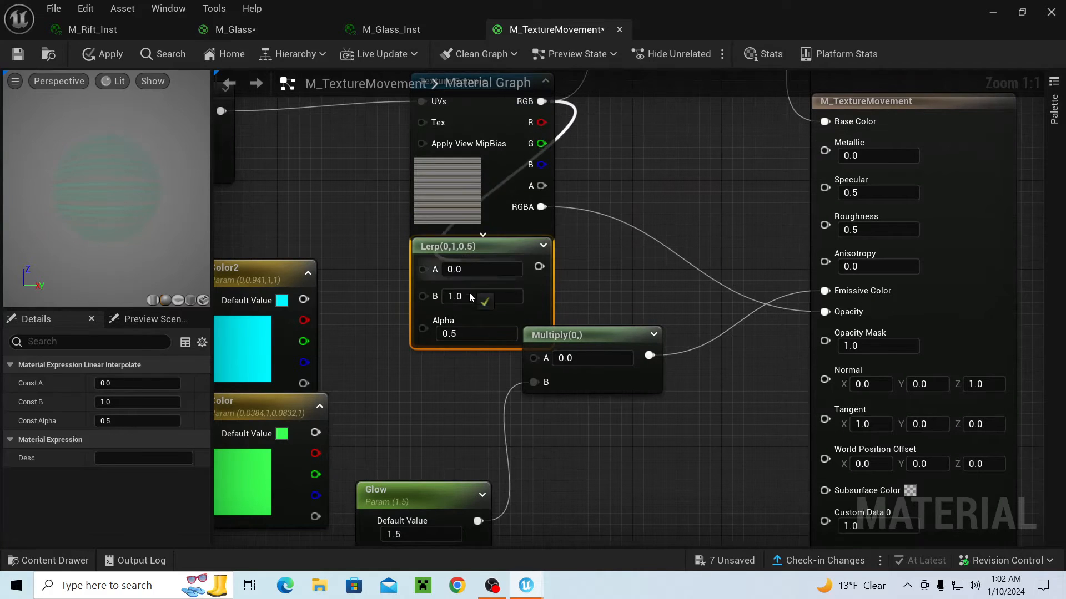
left_click_drag(415, 333, 419, 330)
- Create an Add node beside the lower colour nodes, connecting Color2 to its A input and Color to its B input
right_click_drag(336, 345, 467, 335)
right_click_drag(464, 255, 464, 203)
right_click(458, 259)
type("add")
key("Return")
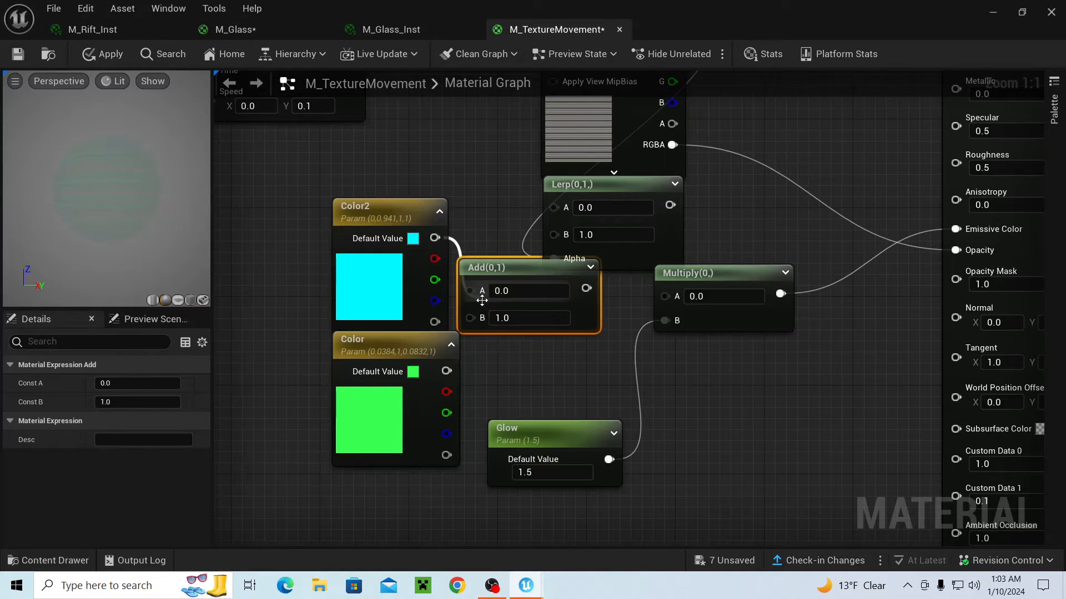
right_click_drag(471, 304, 415, 348)
- Move the lower colour nodes and their Add node away from the Lerp, and connect the Add output to the Lerp's B input
left_click_drag(308, 516, 410, 236)
left_click_drag(380, 281, 318, 283)
left_click_drag(362, 252, 231, 240)
right_click_drag(362, 281, 474, 318)
left_click(538, 265)
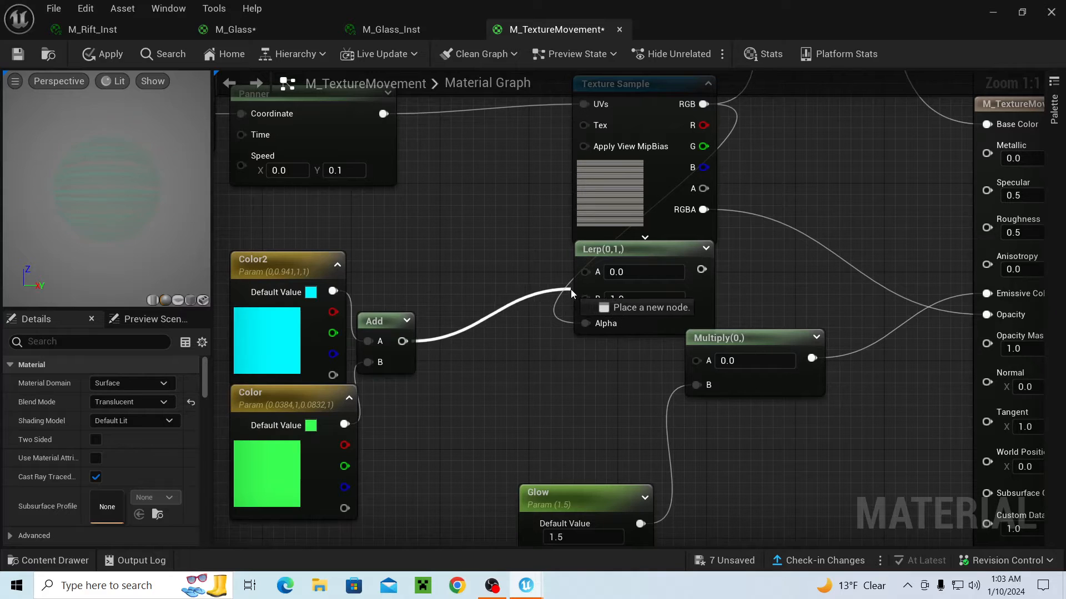
left_click_drag(583, 303, 584, 300)
- Move the lower Lerp between the Add and glow Multiply nodes and connect its output to the Multiply's A input
right_click_drag(600, 274, 511, 291)
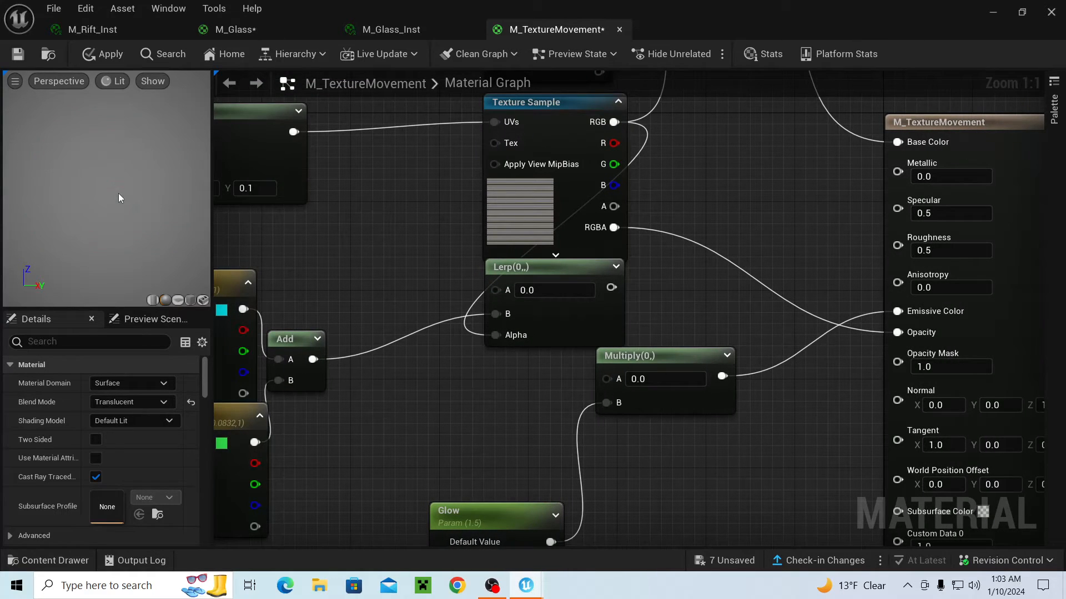
scroll(481, 346, "down", 1)
right_click_drag(481, 346, 530, 300)
scroll(519, 442, "up", 1)
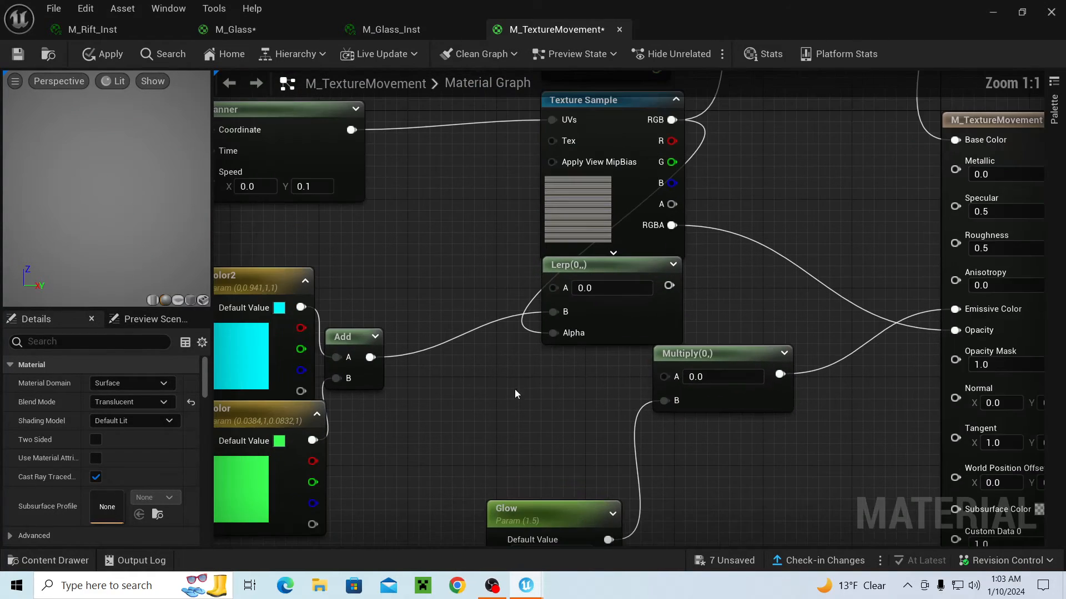
left_click_drag(592, 274, 492, 330)
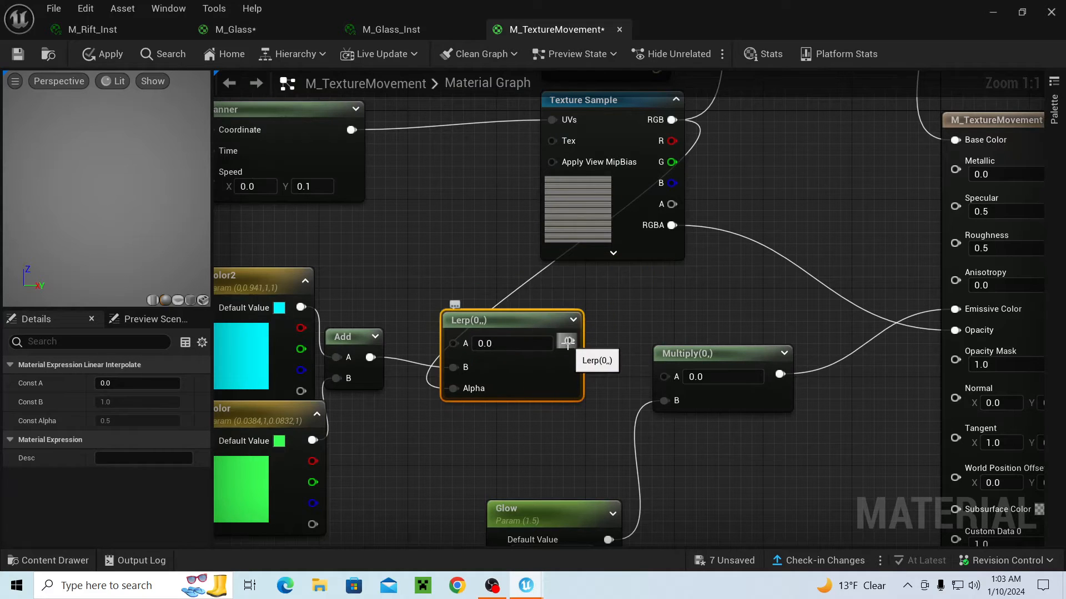
left_click_drag(670, 370, 666, 374)
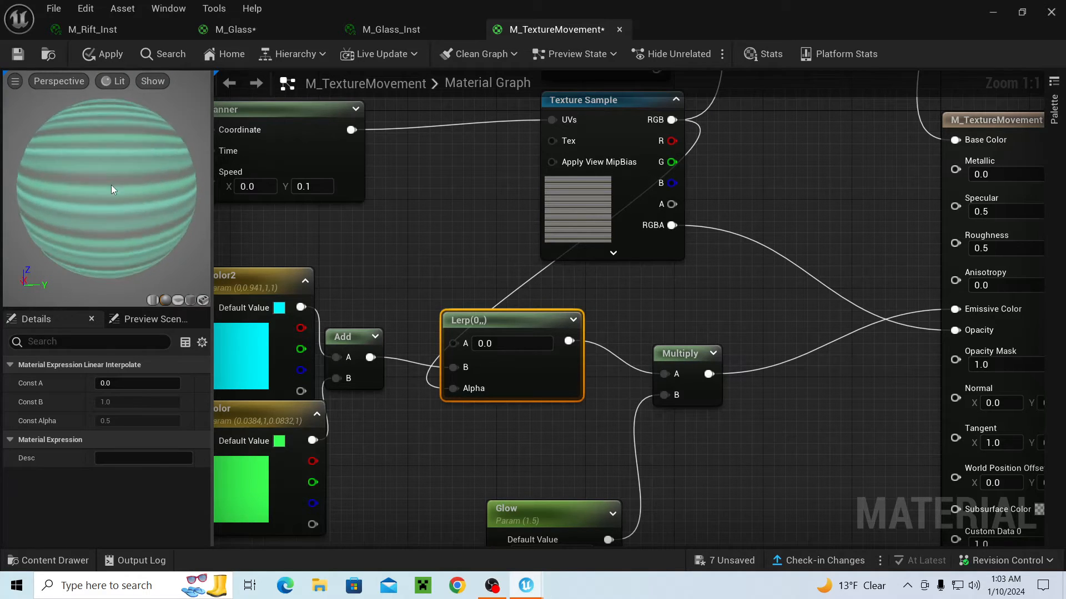
- Inspect the glowing stripes on the preview sphere and the layout of the whole material graph
scroll(111, 189, "down", 4)
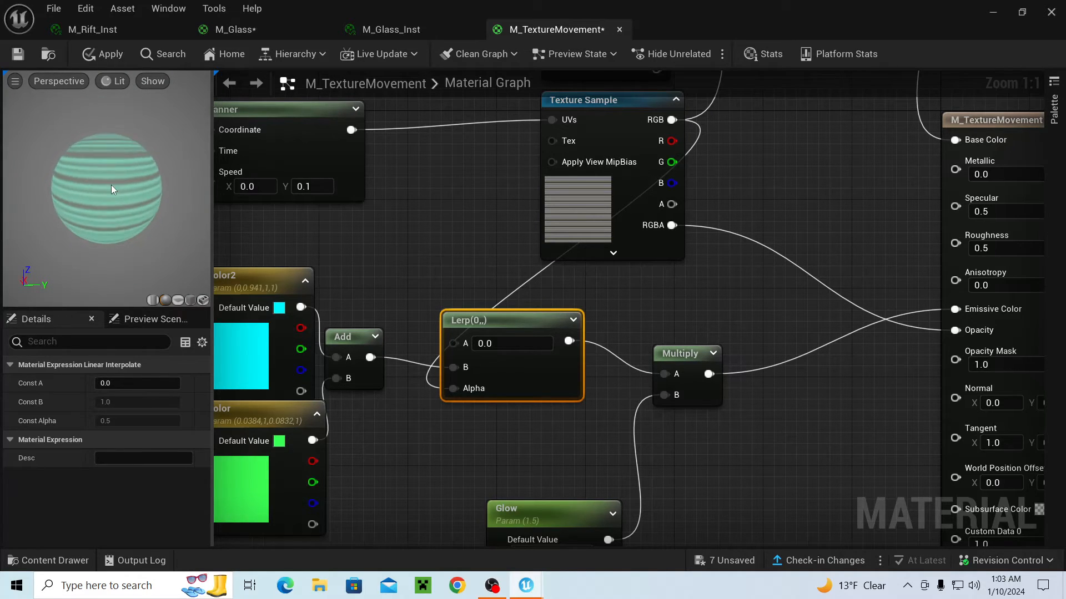
right_click_drag(435, 263, 575, 397)
scroll(591, 288, "down", 2)
scroll(572, 347, "down", 4)
right_click_drag(572, 348, 471, 241)
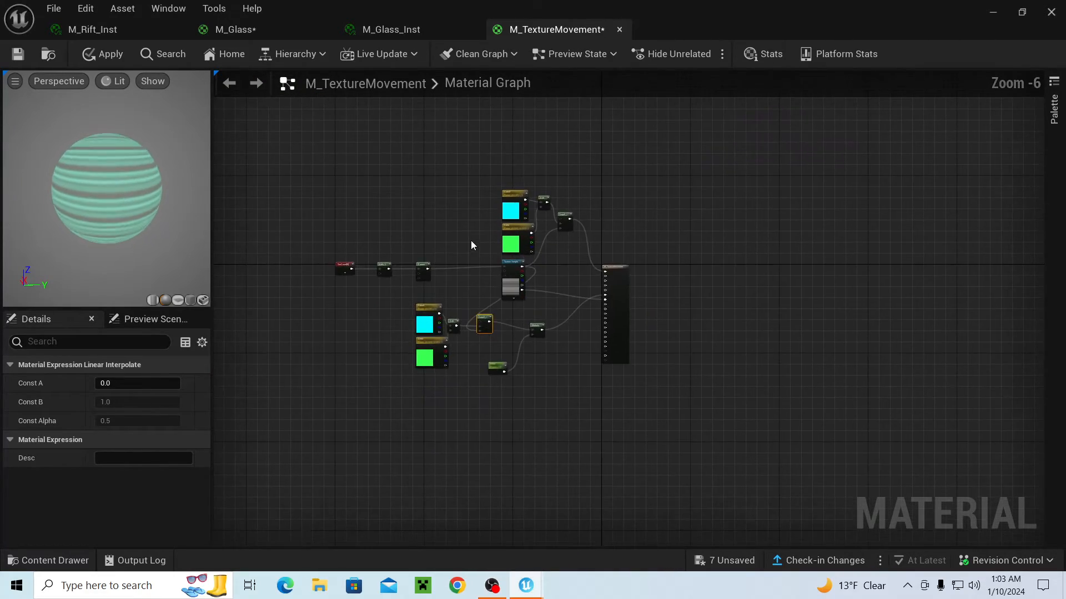
- Move the TexCoord, Add and Panner nodes and the Texture Sample away from the material output to free up space
scroll(471, 241, "up", 2)
right_click_drag(438, 207, 451, 115)
left_click(468, 123)
right_click_drag(365, 191, 428, 185)
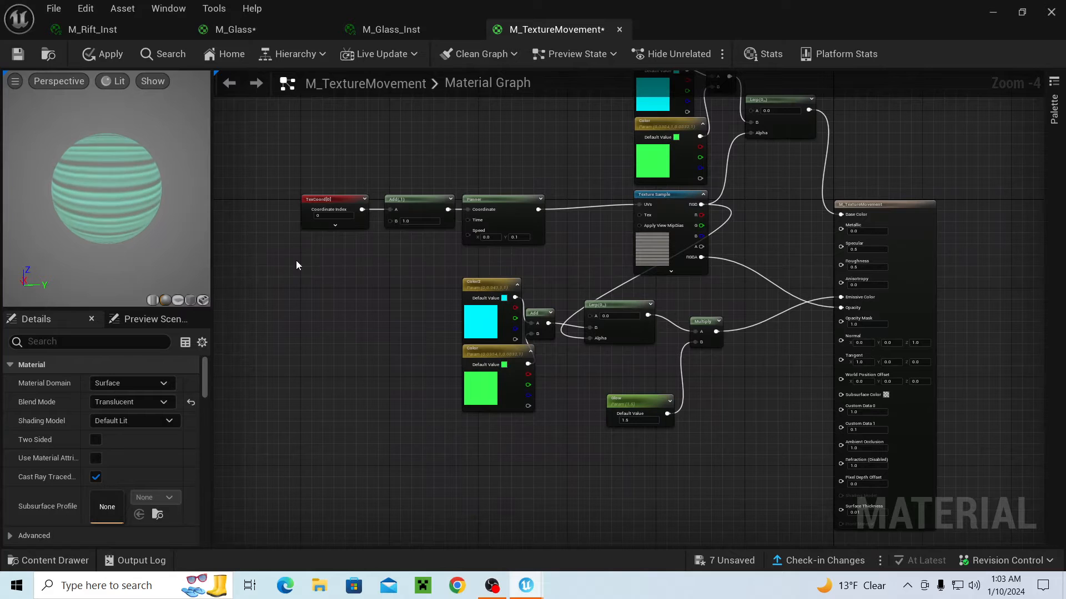
left_click_drag(601, 200, 601, 201)
left_click_drag(523, 215, 369, 219)
right_click_drag(513, 159, 537, 268)
left_click_drag(670, 306, 510, 282)
right_click_drag(589, 302, 561, 352)
left_click(494, 262)
- Move the upper Color2 and Color nodes above the Texture Sample and space their Add and Lerp nodes between them and the material output
scroll(502, 265, "up", 2)
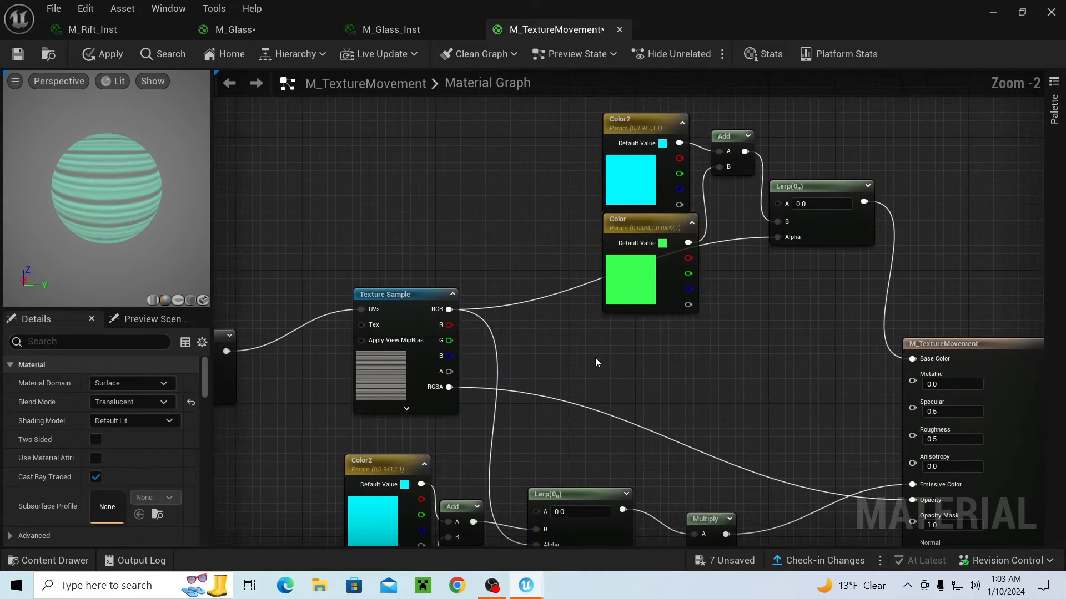
left_click_drag(611, 362, 592, 150)
left_click_drag(627, 115, 385, 123)
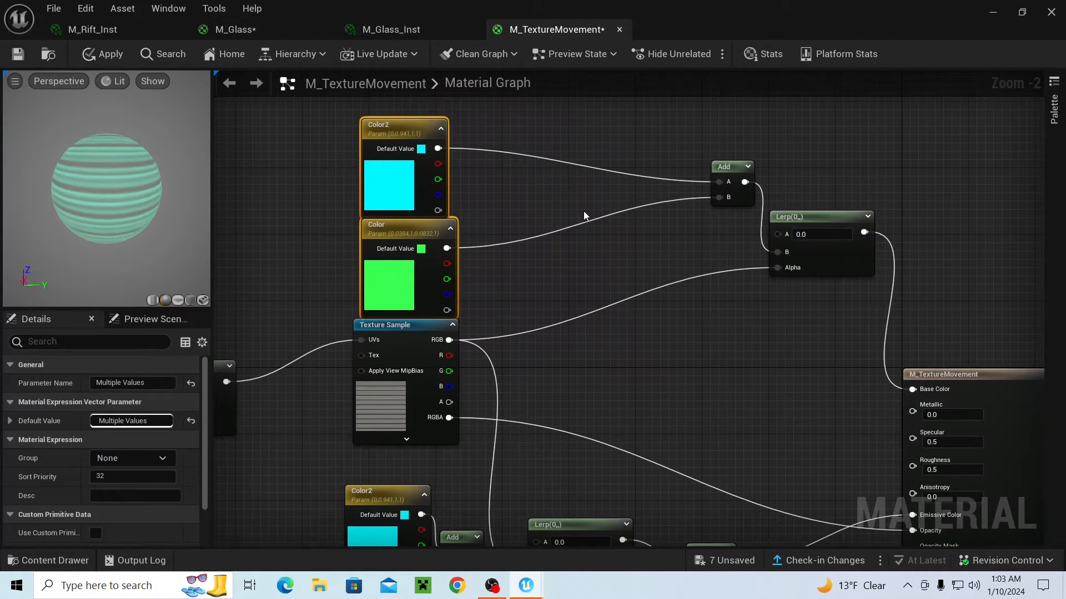
left_click_drag(719, 168, 586, 169)
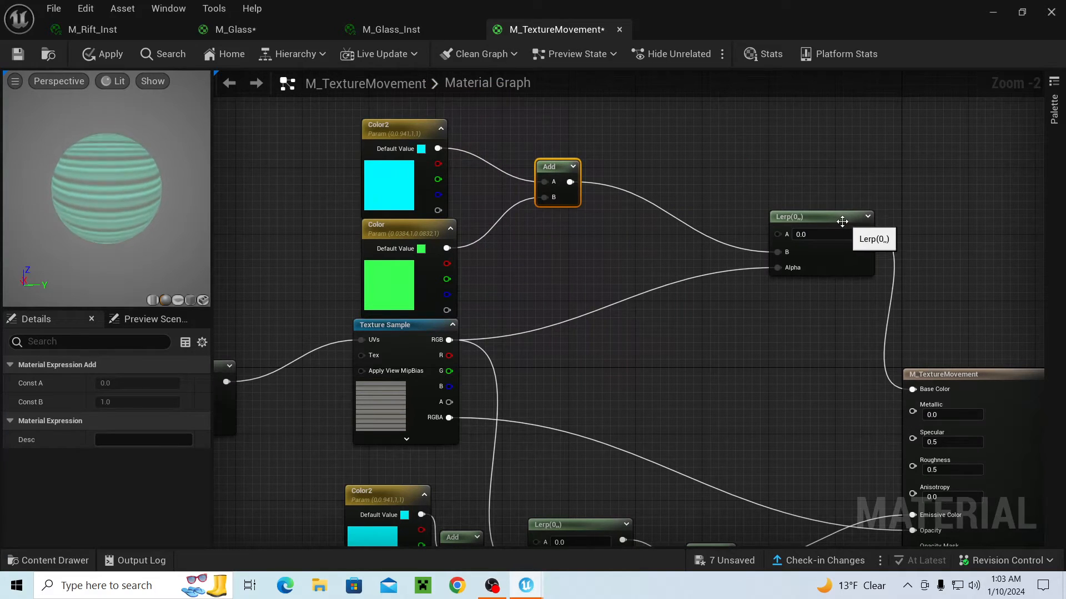
left_click_drag(842, 221, 726, 238)
left_click(747, 258)
- Space out the lower Add and Lerp nodes evenly between the lower colour nodes and the glow Multiply
right_click_drag(747, 258, 634, 83)
right_click_drag(645, 237, 804, 178)
left_click(620, 292)
left_click_drag(605, 296, 655, 254)
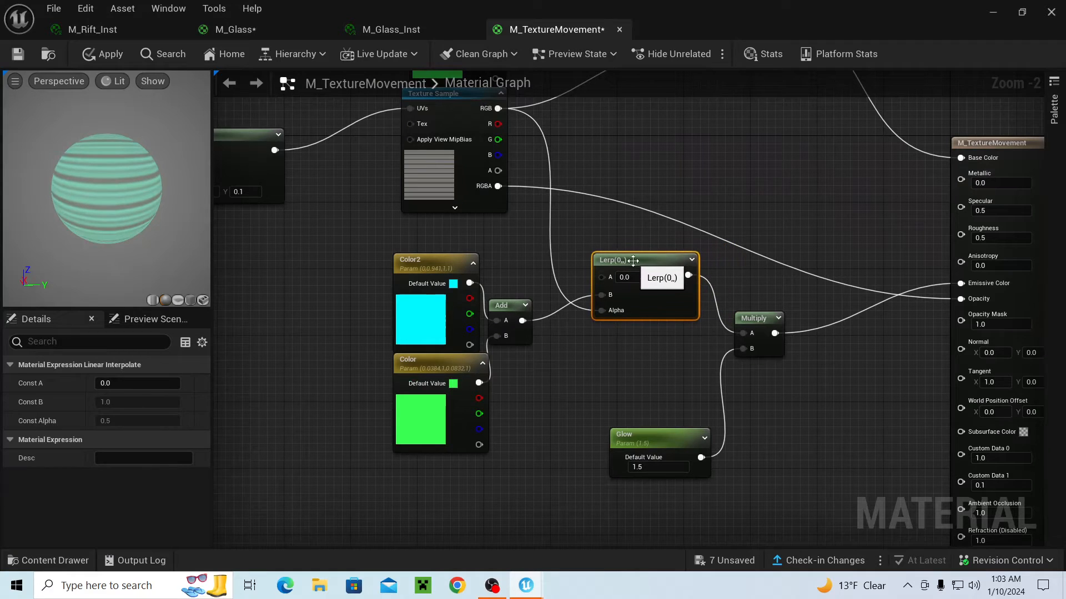
left_click_drag(520, 310, 534, 314)
left_click(590, 334)
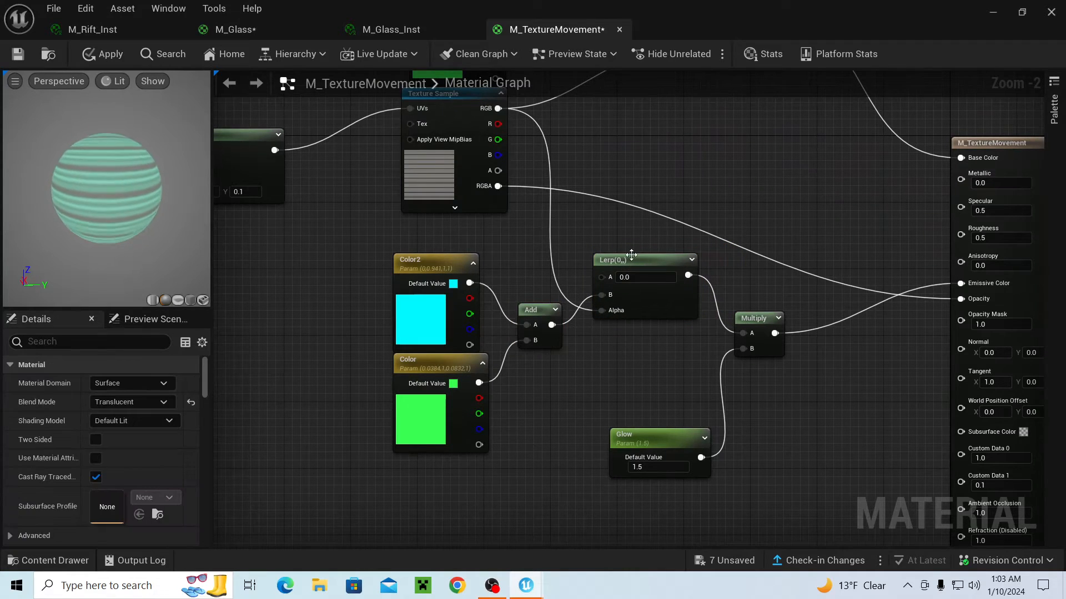
- Apply the material changes, then return to the level editor and cancel the pending autosave
scroll(654, 231, "down", 4)
right_click_drag(654, 231, 684, 316)
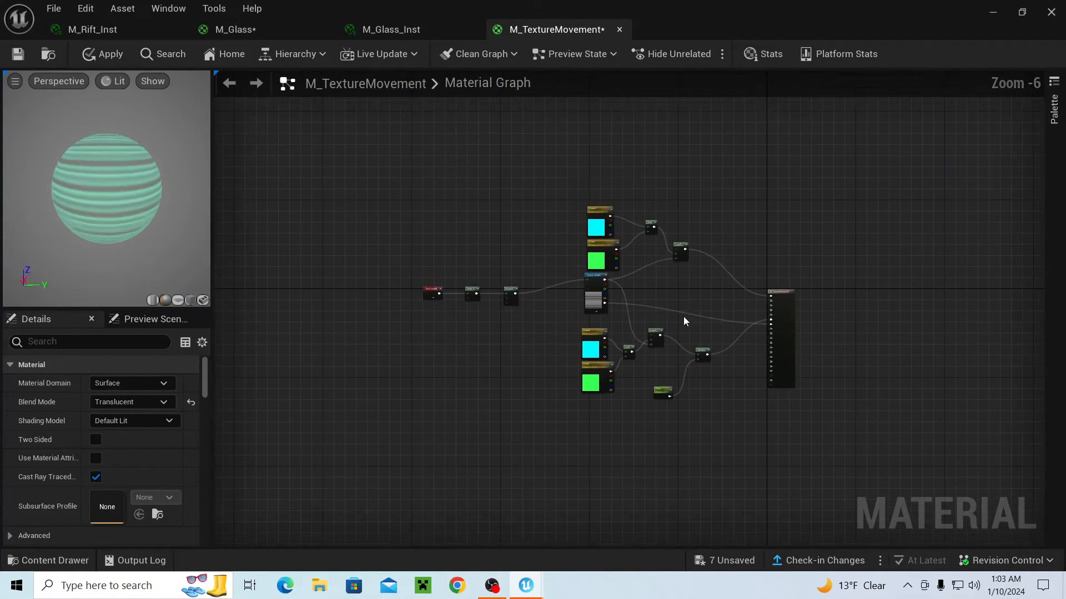
scroll(684, 311, "up", 1)
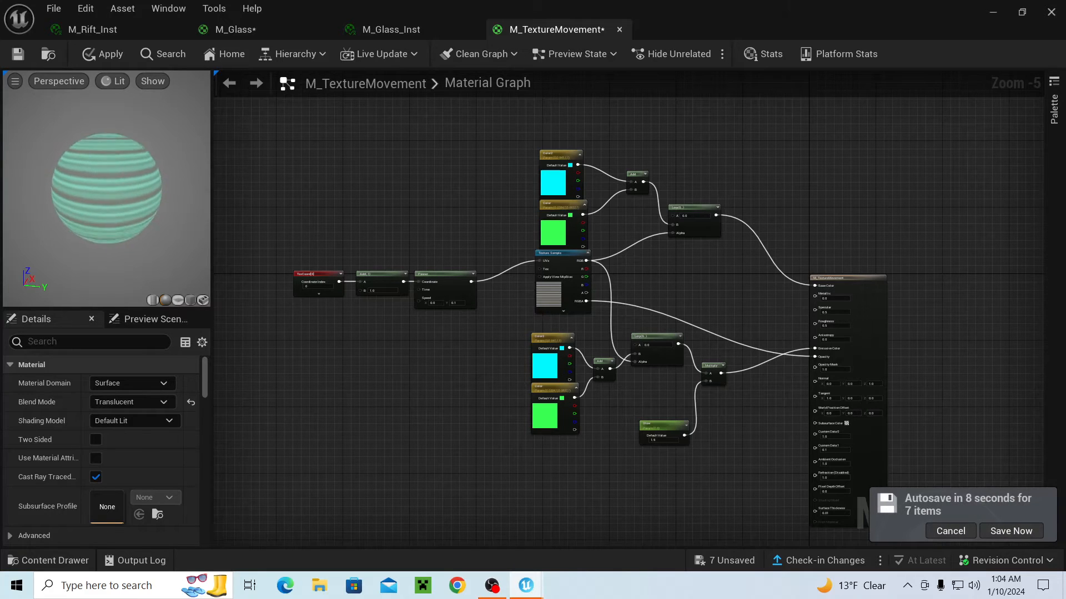
left_click(109, 56)
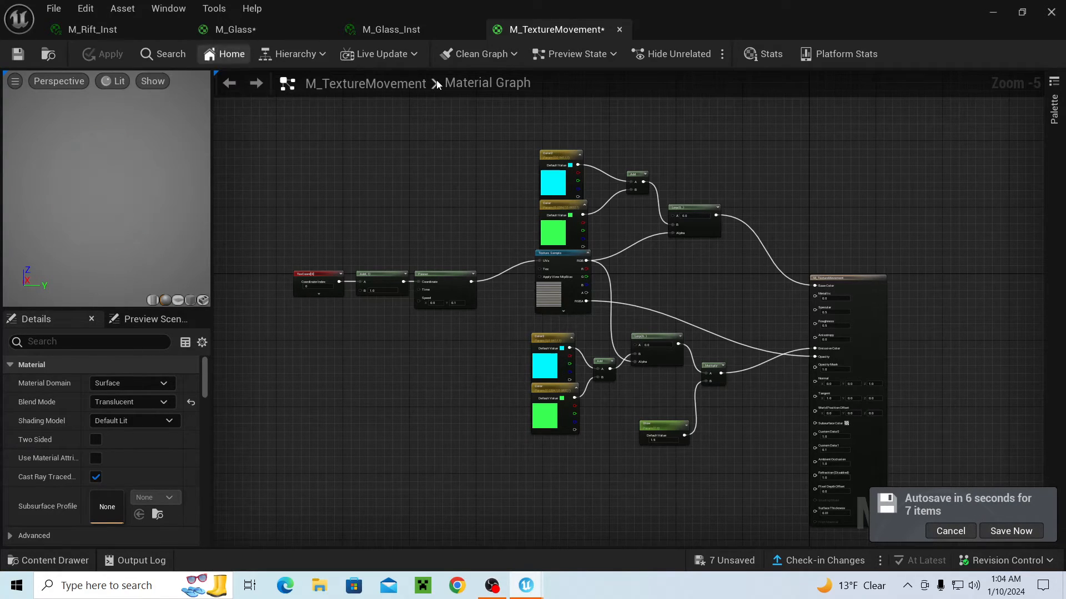
left_click(986, 16)
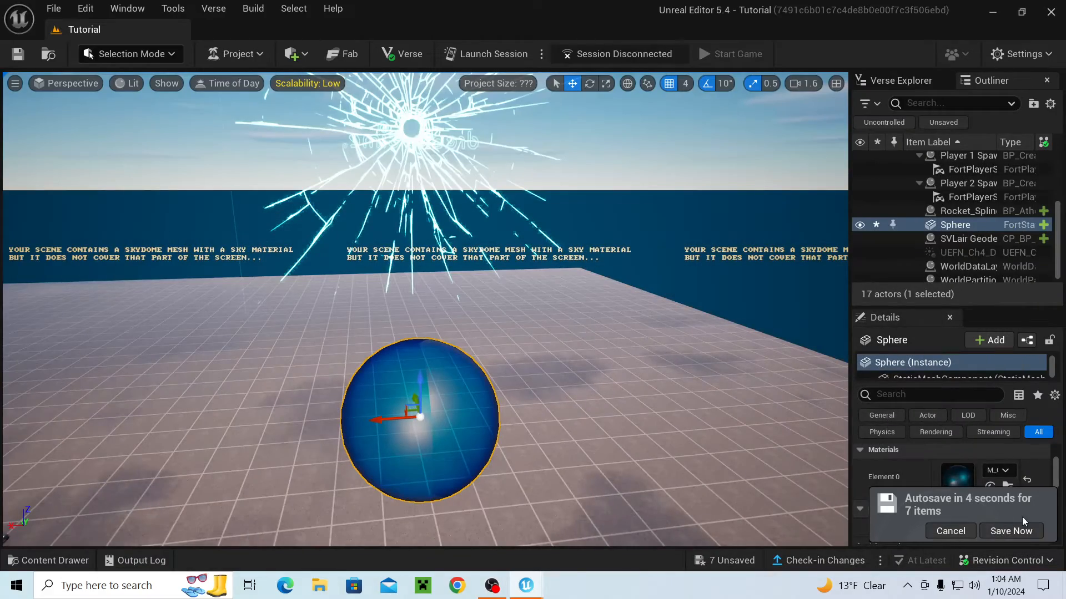
left_click(961, 531)
- Add a sphere shape to the level and scale it up uniformly to slightly larger than the blue glass sphere appears
mouse_move(631, 366)
right_mouse_down()
mouse_move(558, 413)
mouse_move(631, 366)
right_mouse_up()
left_click(631, 366)
right_click_drag(202, 488, 192, 389)
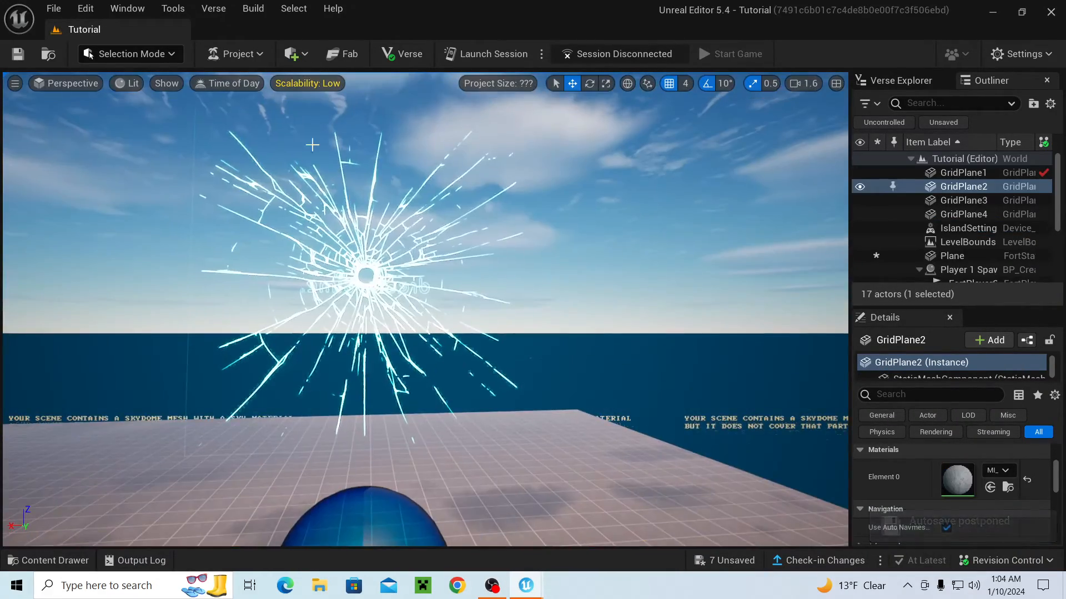
left_click(296, 56)
mouse_move(337, 125)
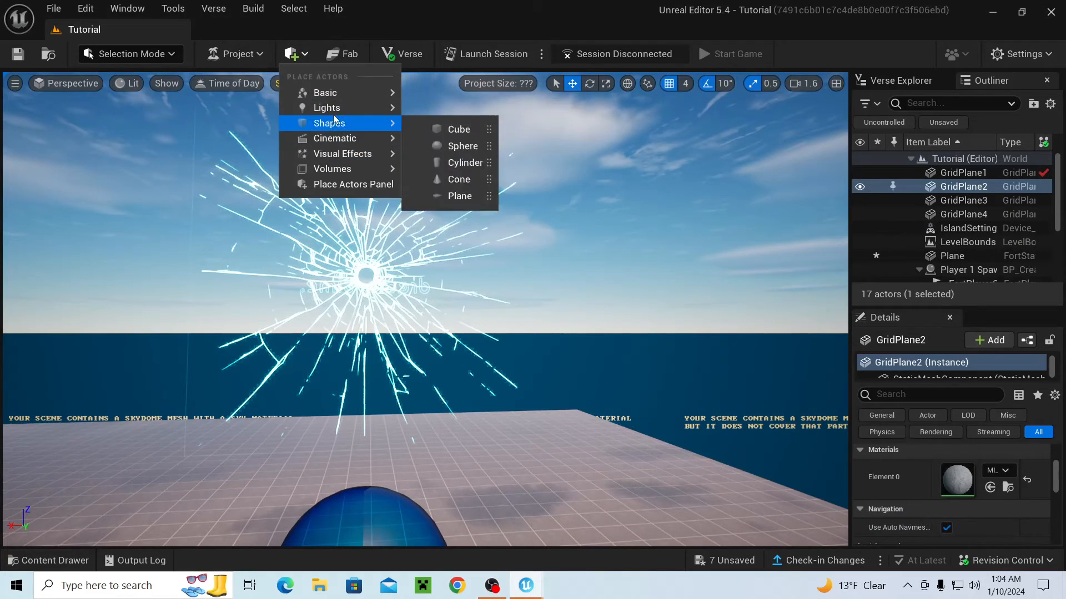
left_click(453, 144)
key("s")
right_click_drag(546, 279, 531, 320)
key("e")
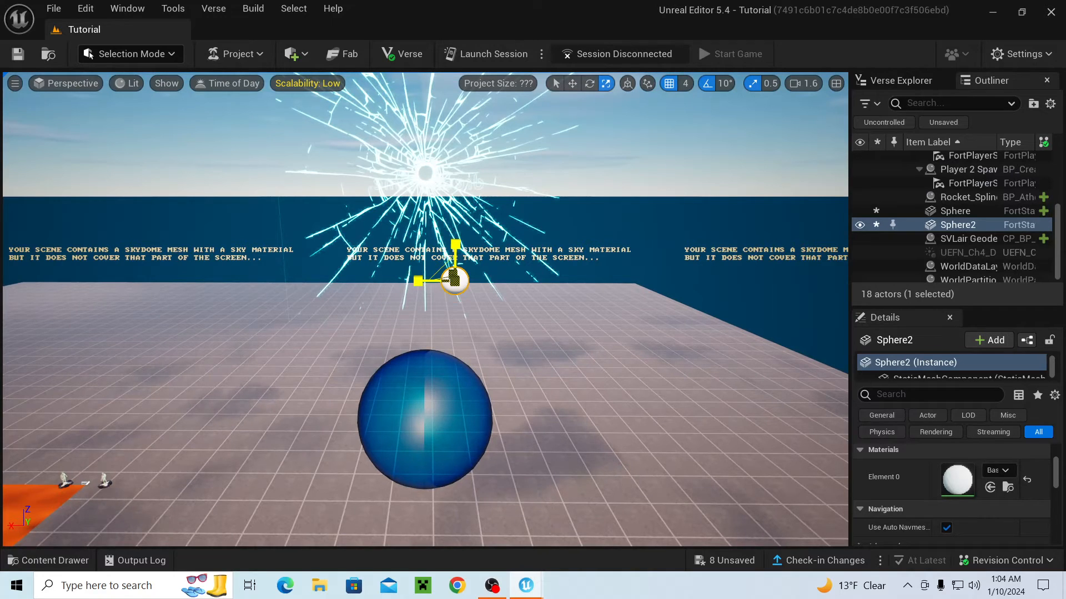
left_click_drag(455, 282, 1038, 570)
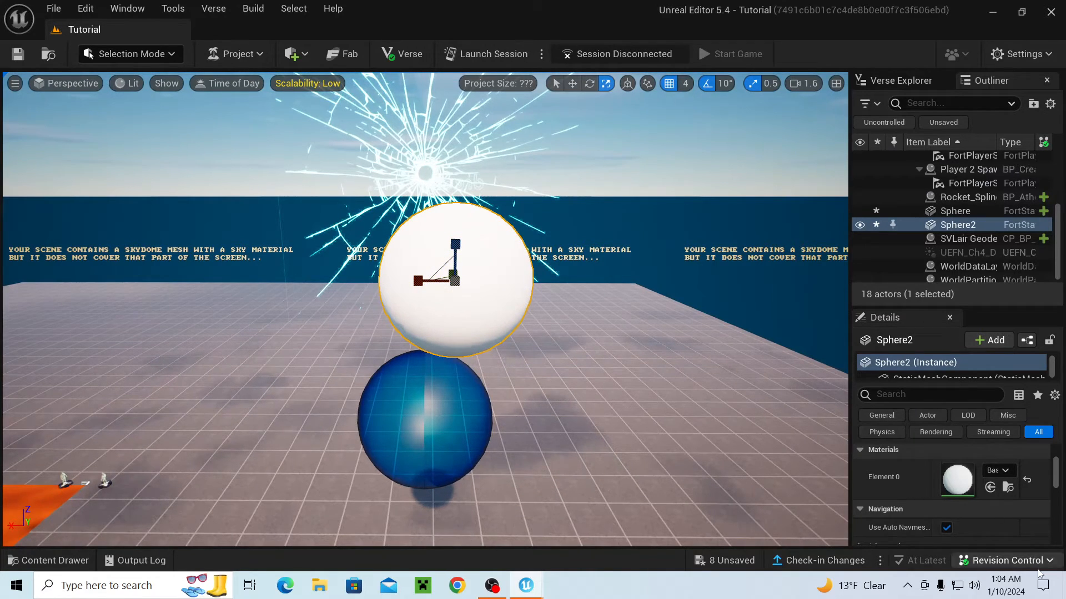
- Assign the M_TextureMovement material from the Tutorial Content folder to Element 0 of the new sphere
left_click(1008, 488)
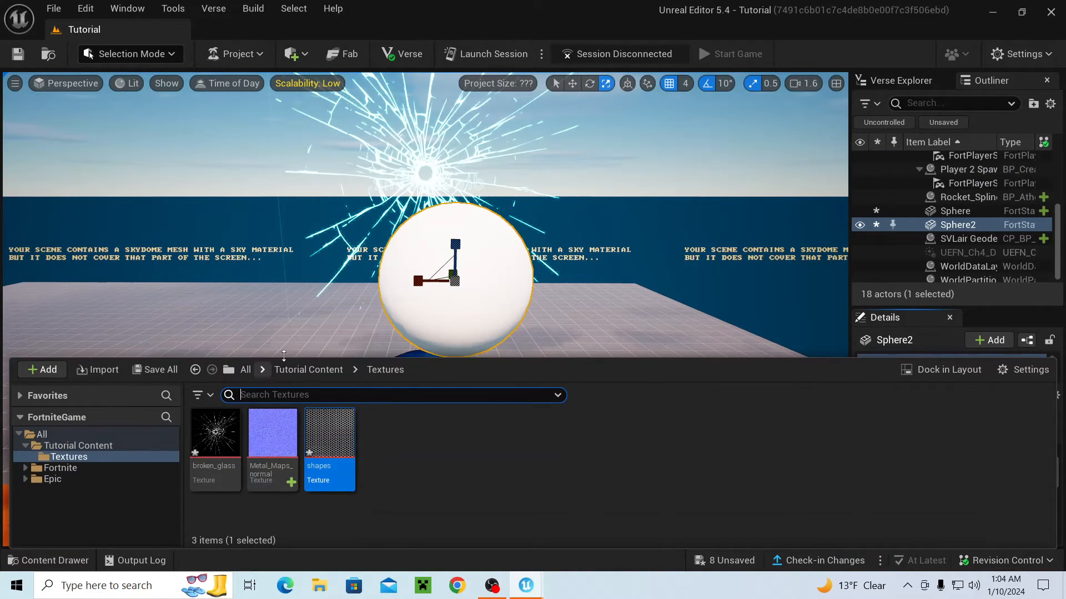
left_click(295, 371)
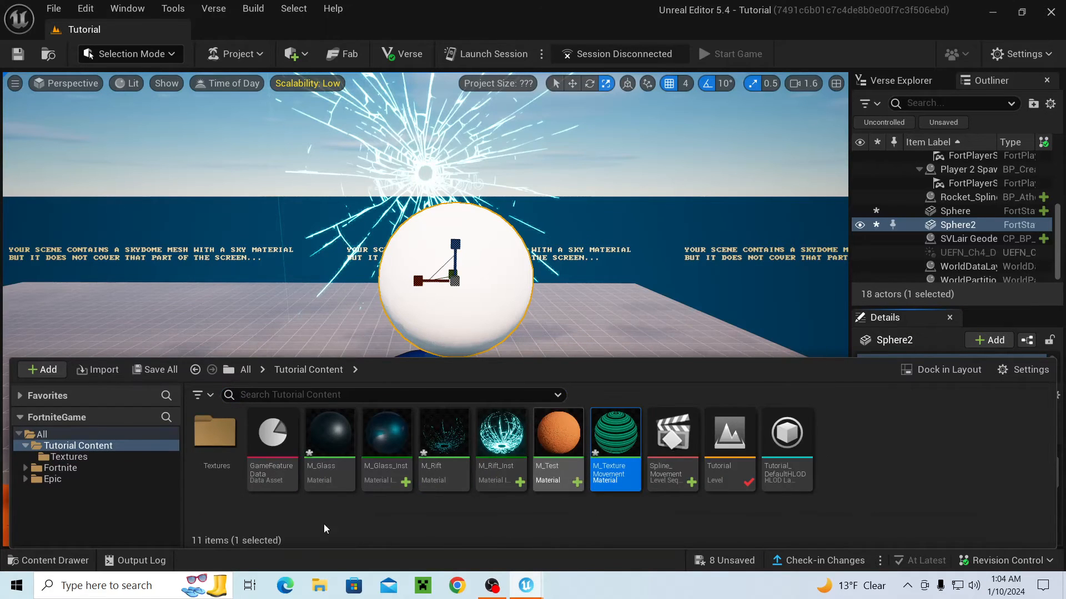
left_click(60, 562)
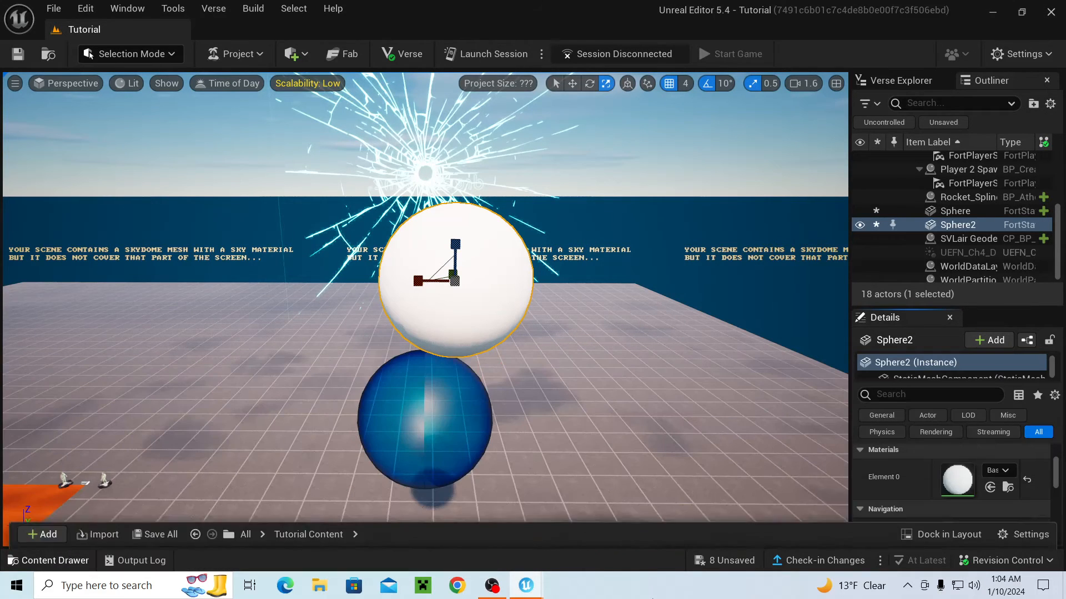
left_click(990, 488)
- Scale the striped sphere up uniformly until it is much larger than the blue glass sphere
key("w")
right_click_drag(650, 388, 504, 395)
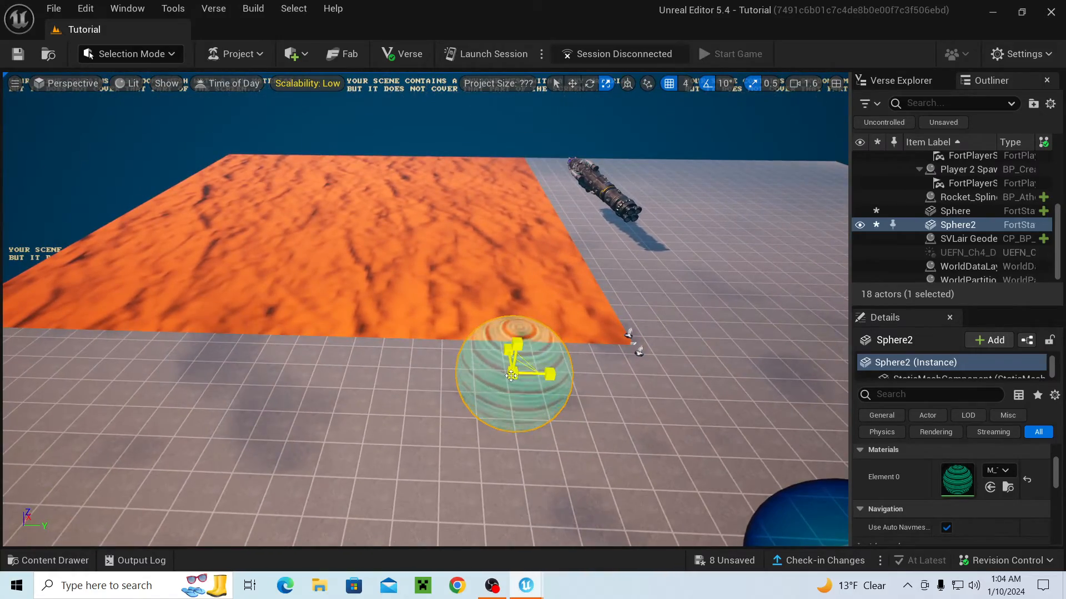
left_click_drag(512, 373, 555, 344)
key("s")
mouse_move(555, 344)
right_mouse_down()
mouse_move(589, 347)
mouse_move(633, 380)
mouse_move(561, 339)
right_mouse_up()
key("w")
key("s")
mouse_move(475, 380)
right_mouse_down()
mouse_move(438, 339)
mouse_move(474, 381)
right_mouse_up()
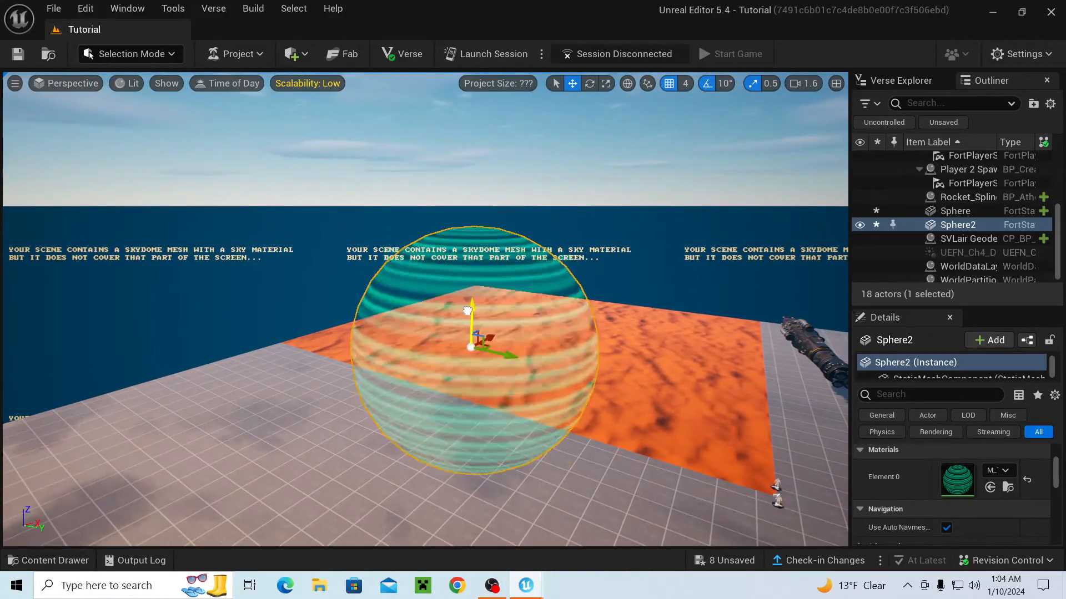
mouse_move(494, 491)
right_mouse_down()
mouse_move(439, 541)
mouse_move(505, 499)
mouse_move(494, 492)
right_mouse_up()
key("w")
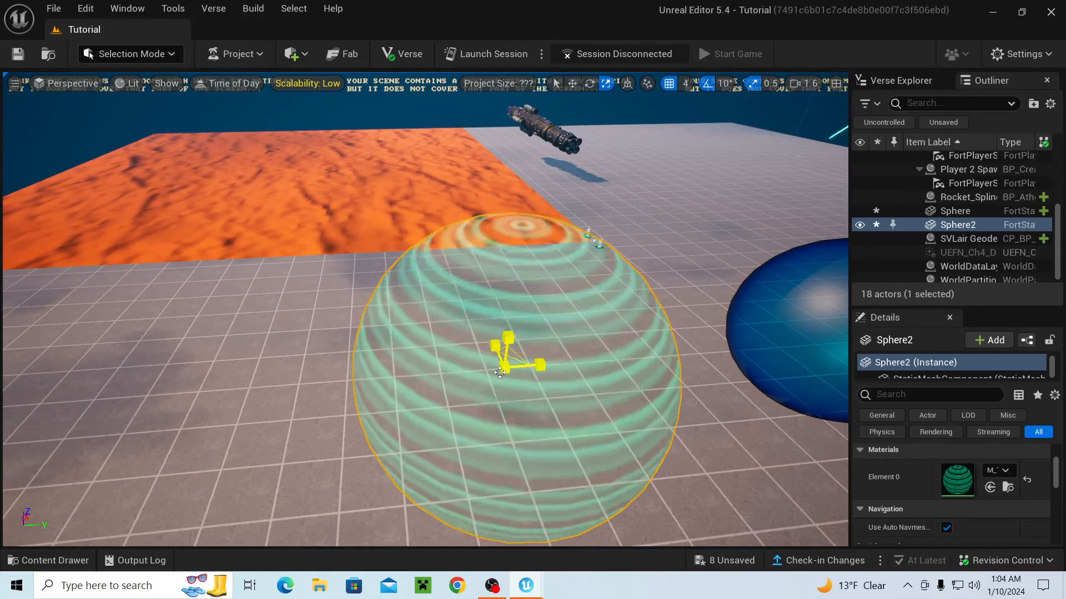
left_click_drag(504, 367, 542, 363)
- Move the enlarged striped sphere so that it stands clear of the blue glass sphere
key("a")
right_click_drag(543, 363, 702, 344)
key("s")
key("w")
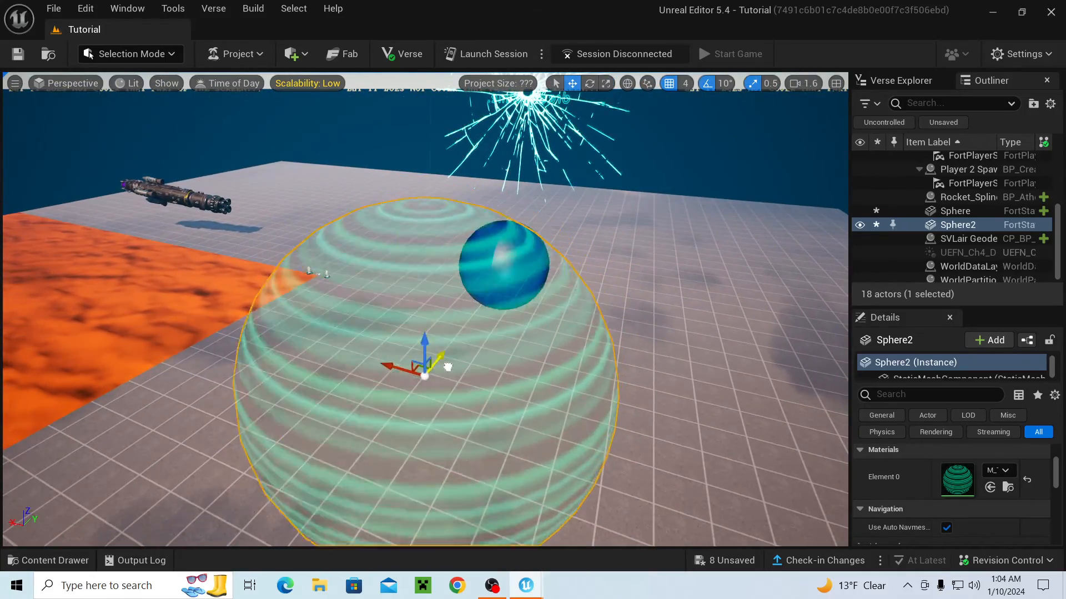
left_click_drag(448, 367, 401, 429)
mouse_move(505, 399)
right_mouse_down()
mouse_move(547, 405)
mouse_move(561, 472)
mouse_move(505, 398)
right_mouse_up()
key("a")
key("s")
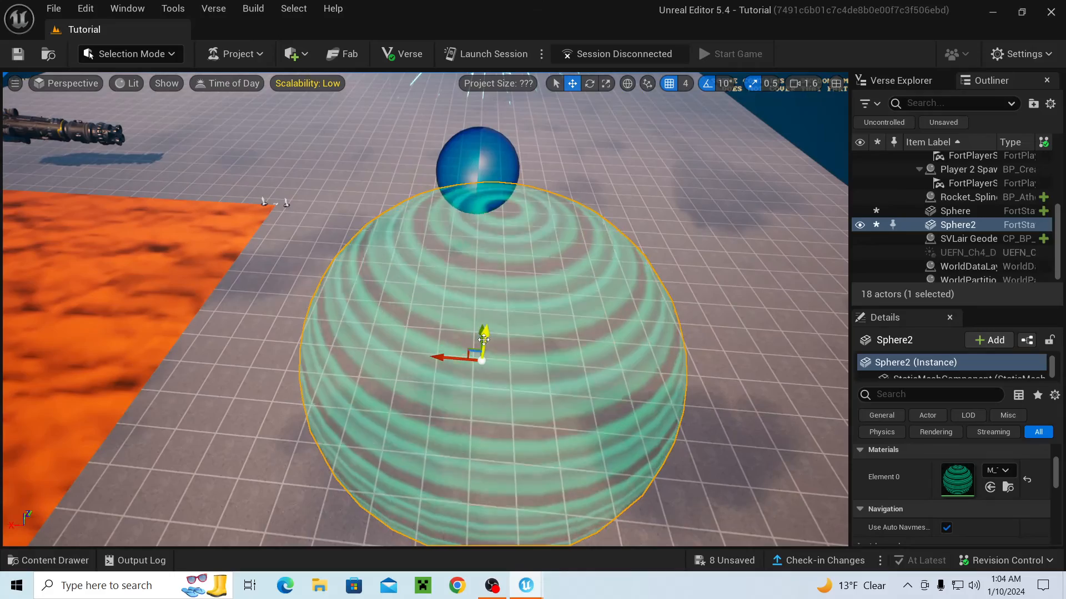
left_click_drag(484, 339, 489, 295)
- Deselect the striped sphere and examine its moving stripes from a distance alongside the other objects
key("a")
right_click_drag(488, 295, 657, 218)
key("s")
key("s")
key("w")
left_click(647, 222)
key("s")
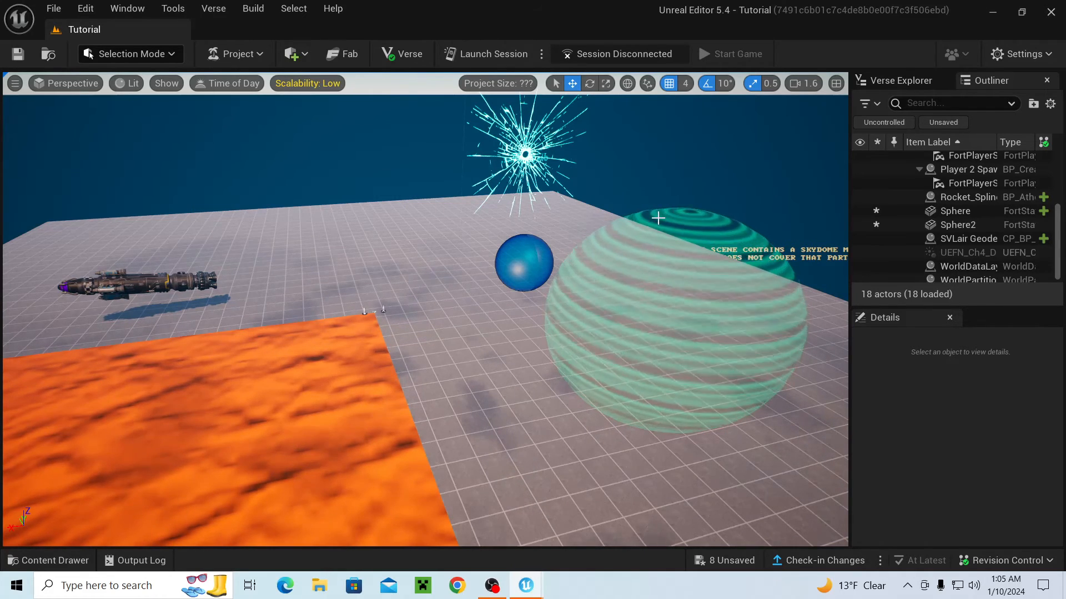
- Look through the Textures folder and return to the Tutorial Content folder
left_click(9, 563)
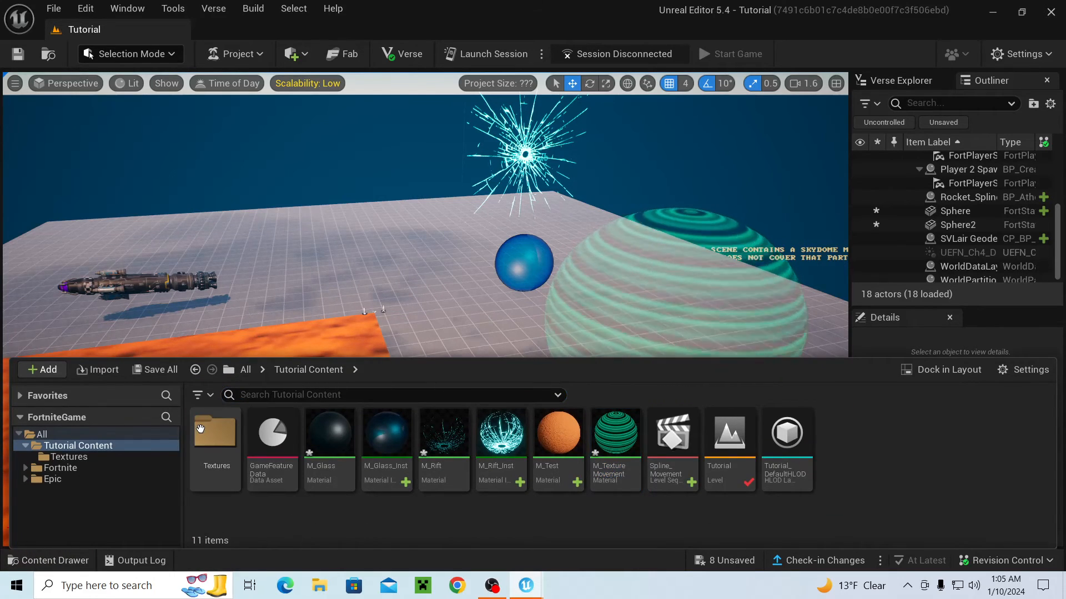
double_click(215, 434)
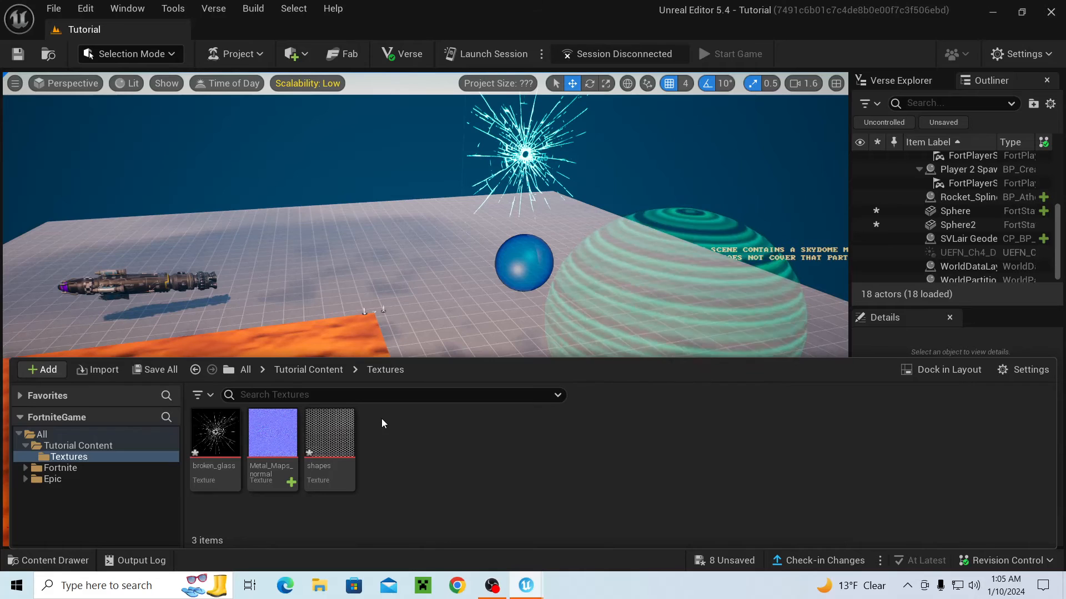
left_click(310, 370)
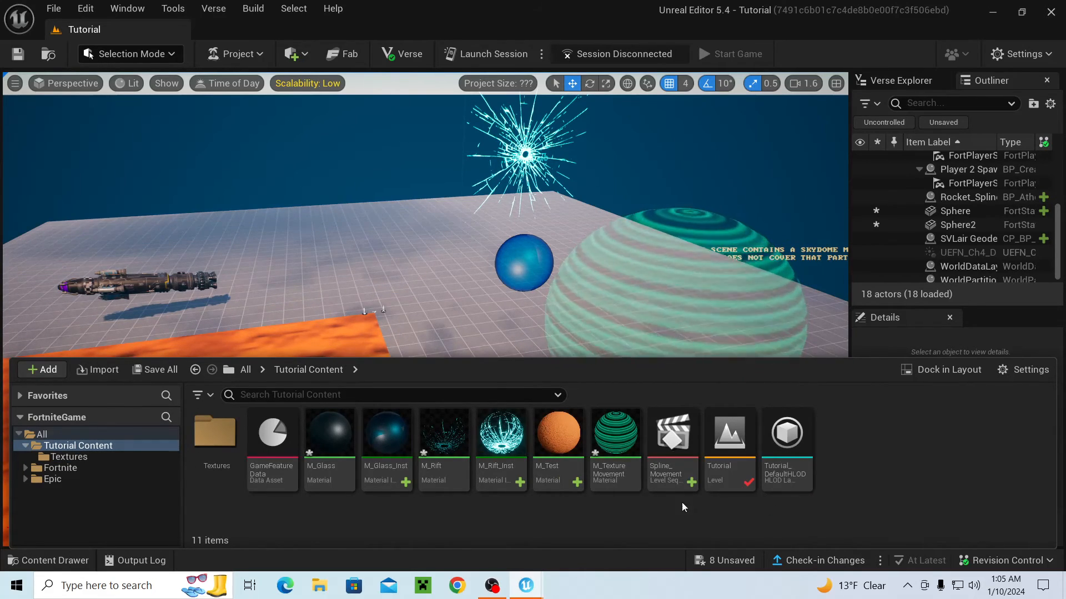
- Open M_TextureMovement to review its colour, glow and output connections, then close the material editor window
double_click(613, 444)
right_click_drag(502, 349, 512, 315)
scroll(621, 425, "up", 3)
scroll(554, 358, "down", 3)
scroll(554, 357, "up", 2)
scroll(409, 323, "down", 1)
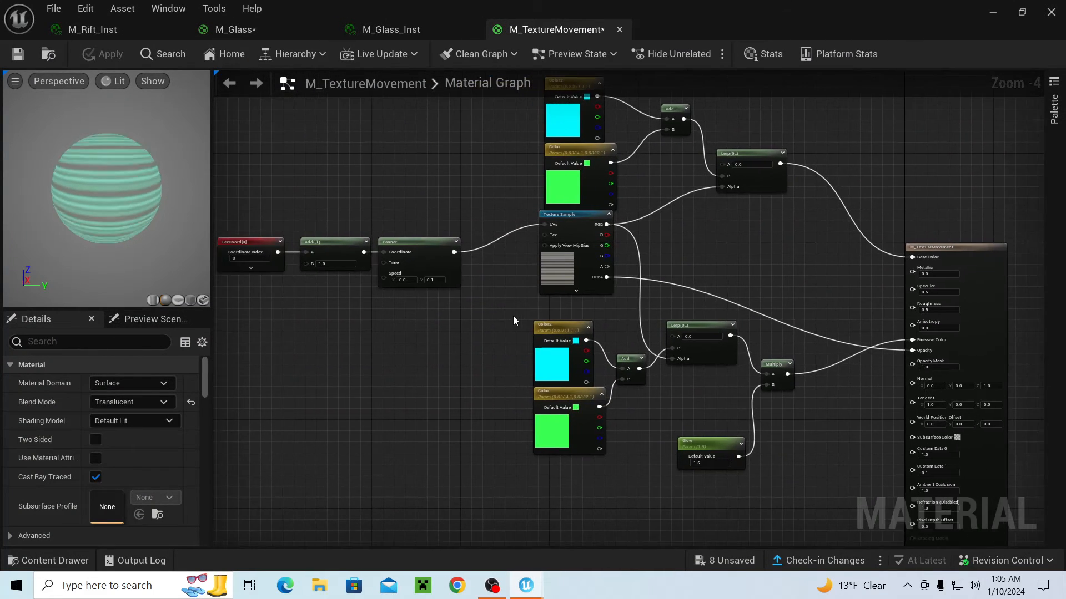
right_click_drag(939, 452, 742, 365)
scroll(661, 329, "up", 2)
right_click_drag(625, 285, 538, 325)
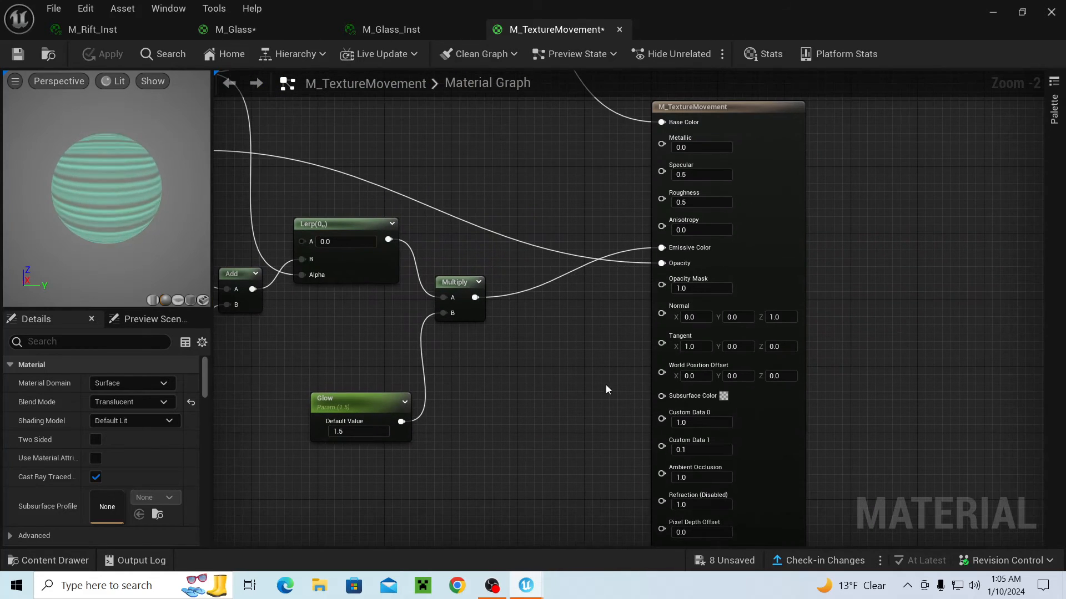
left_click(1053, 15)
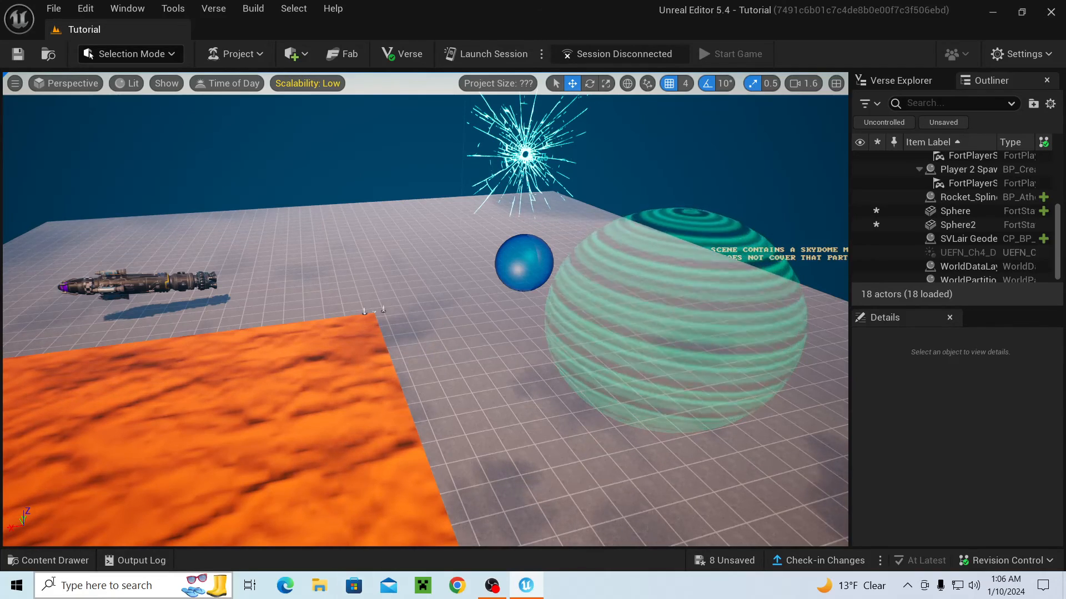
- Reopen the M_TextureMovement material from the Tutorial Content folder
left_click(54, 561)
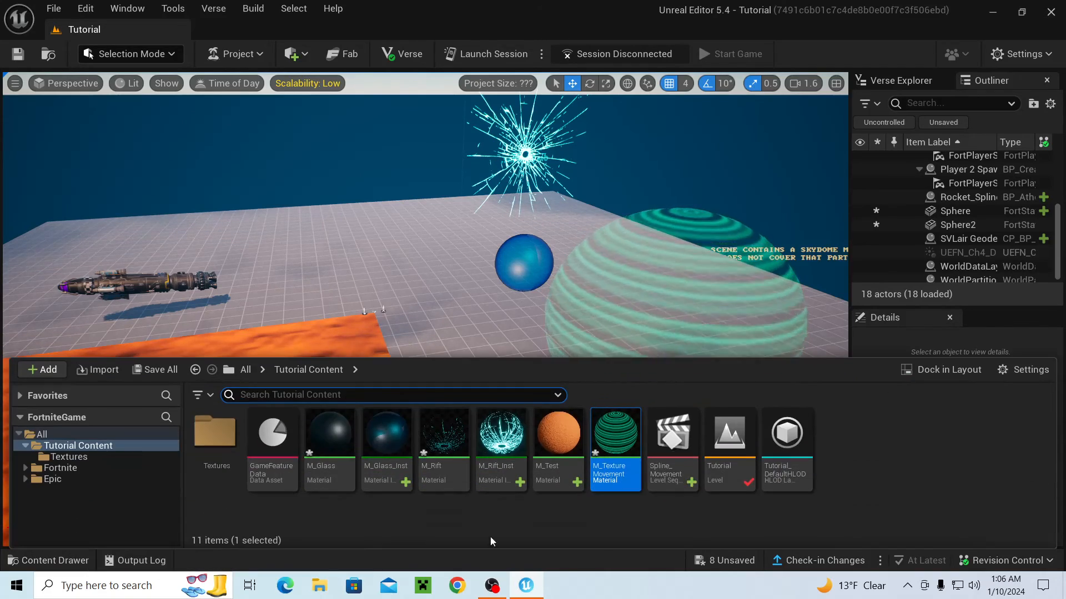
double_click(630, 437)
scroll(668, 240, "up", 2)
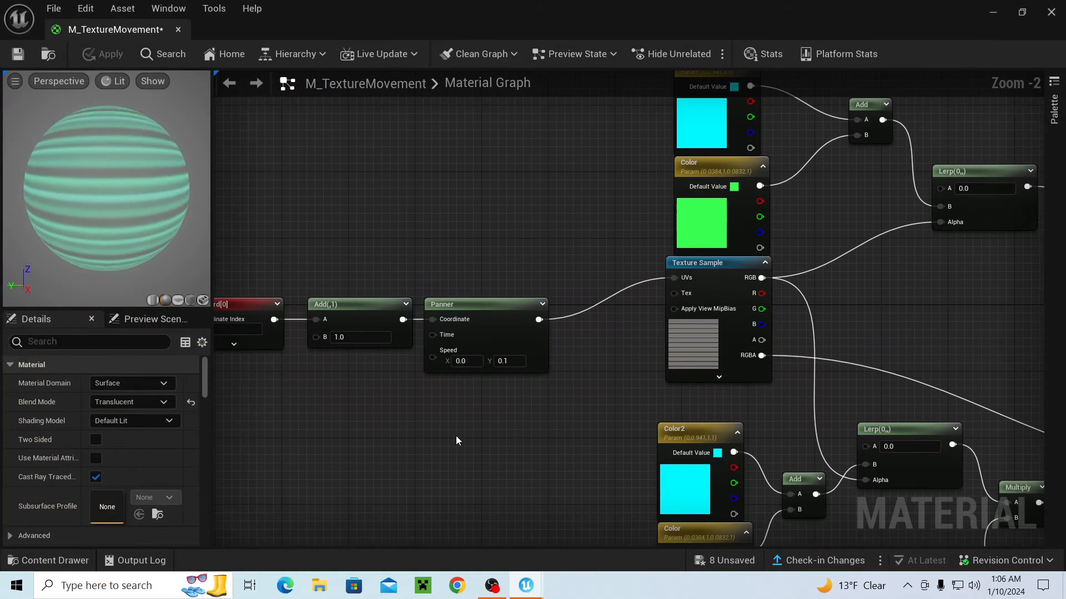
- Create a scalar parameter named Speed in the empty area below the TexCoord, Add and Panner nodes
right_click_drag(366, 394, 616, 351)
scroll(616, 351, "up", 2)
right_click_drag(755, 350, 562, 378)
right_click_drag(317, 400, 413, 295)
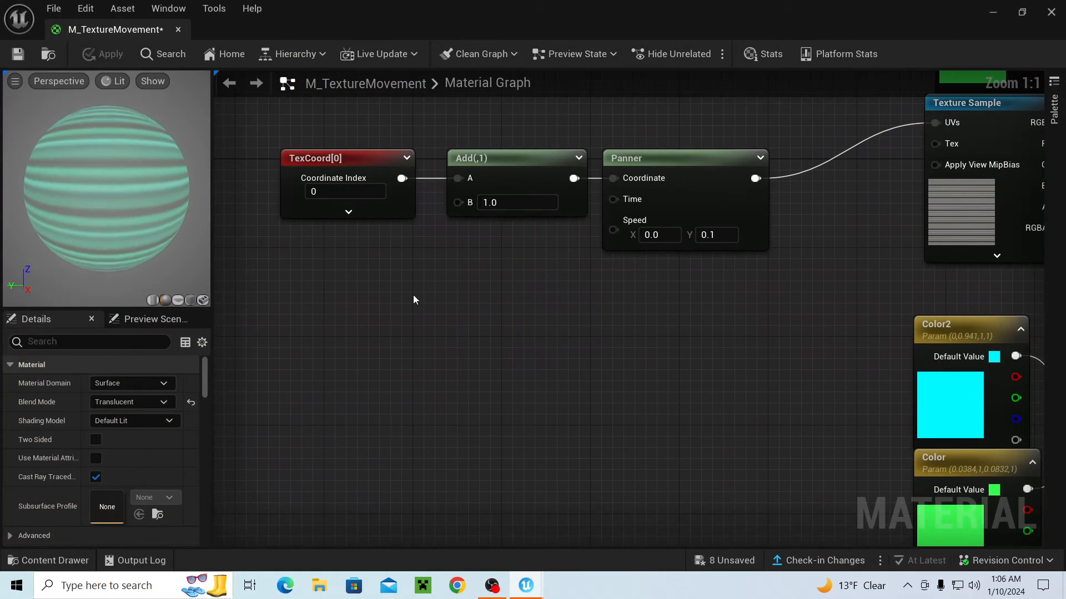
right_click(413, 299)
left_click(412, 295)
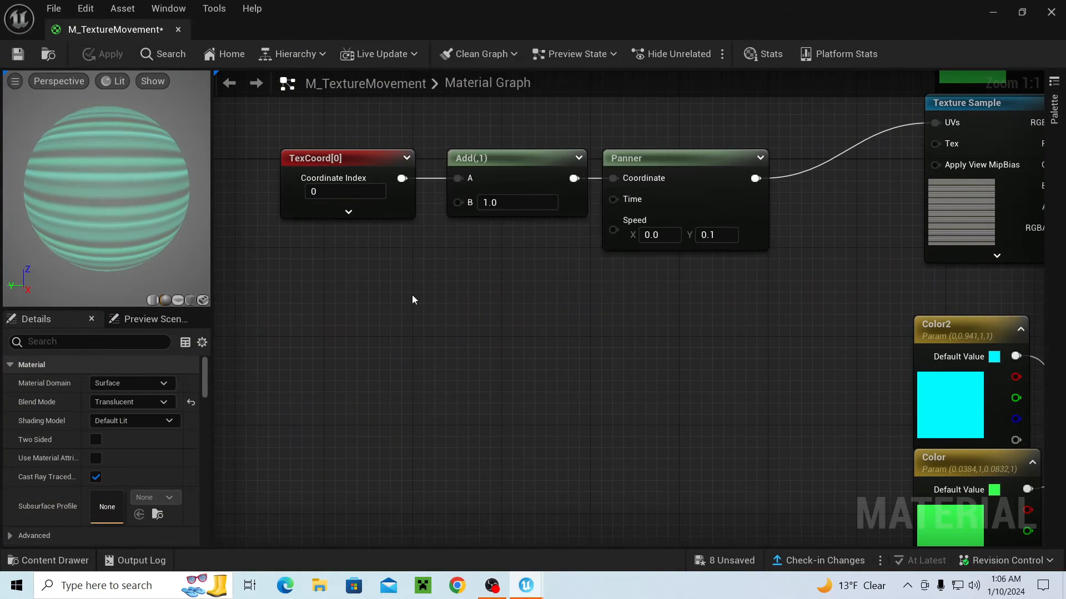
key("s")
left_click(465, 306)
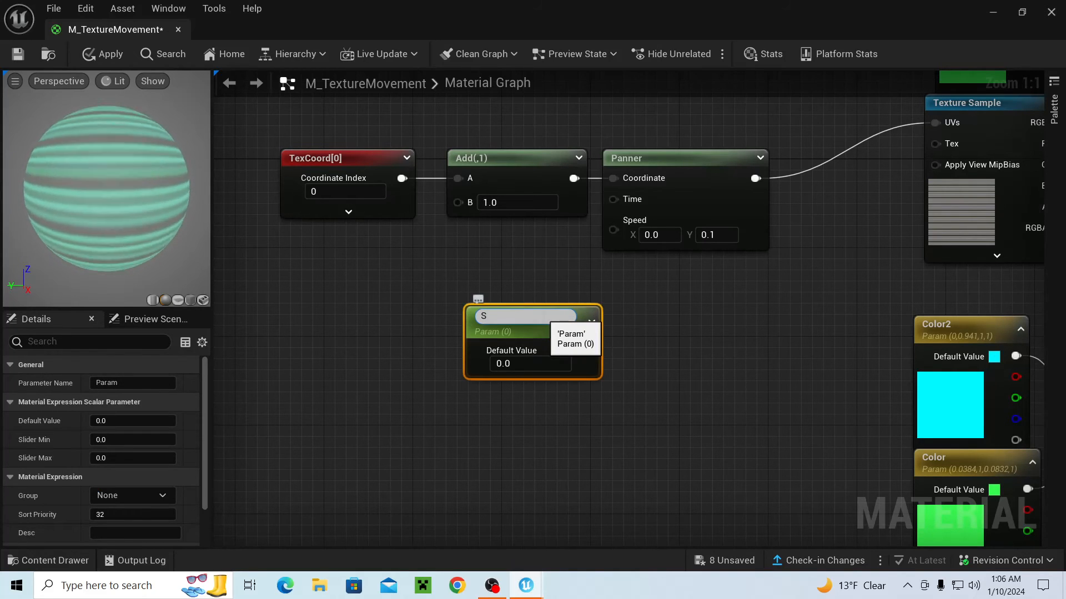
type("Speed")
key("Return")
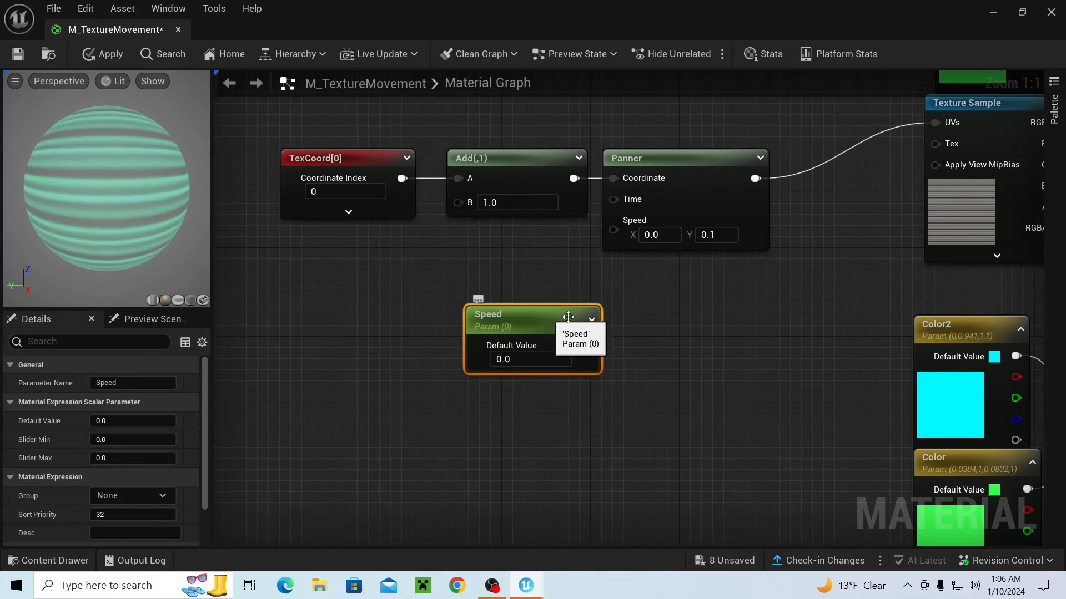
- Move the Speed parameter below the TexCoord and Add nodes and connect its output to the Panner's Speed input
right_click_drag(578, 385, 688, 480)
scroll(651, 420, "down", 7)
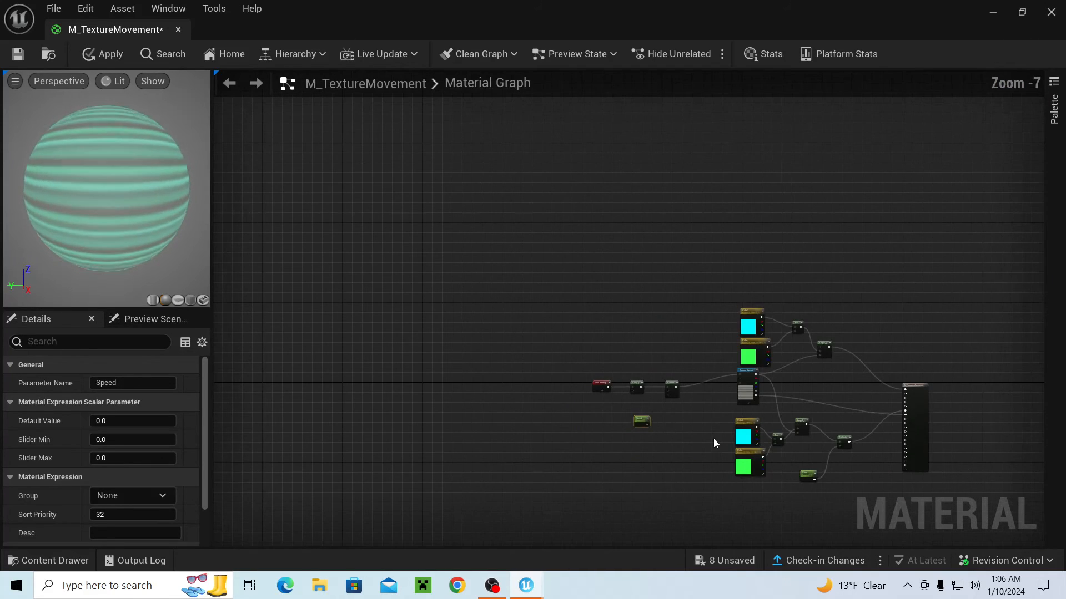
scroll(713, 439, "up", 7)
right_click_drag(317, 350, 474, 335)
left_click_drag(560, 333, 419, 321)
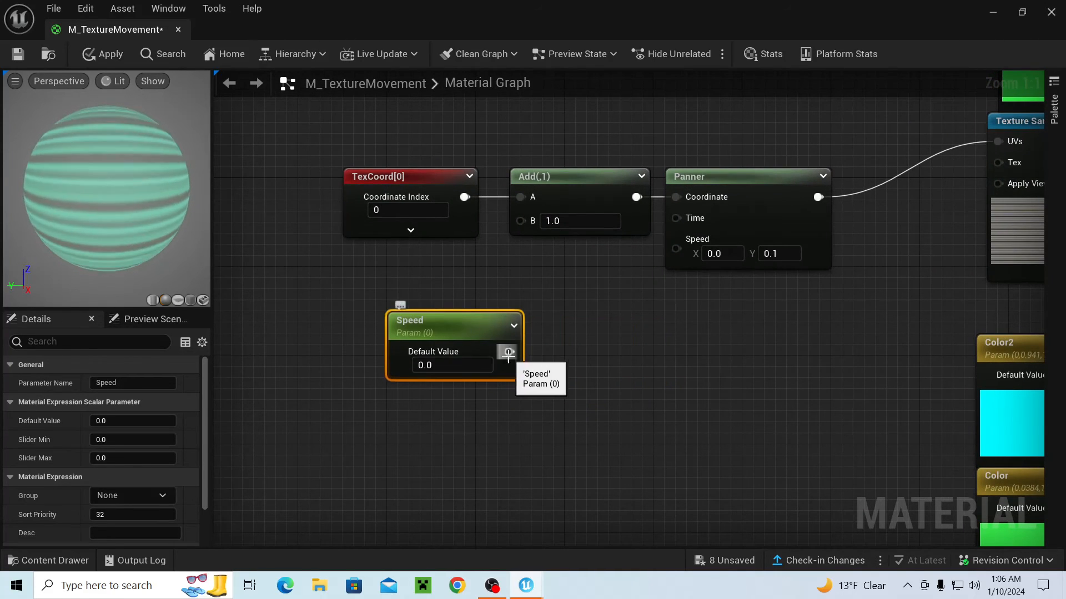
left_click_drag(508, 352, 515, 355)
left_click_drag(670, 260, 676, 249)
right_click_drag(692, 300, 749, 327)
scroll(585, 401, "up", 1)
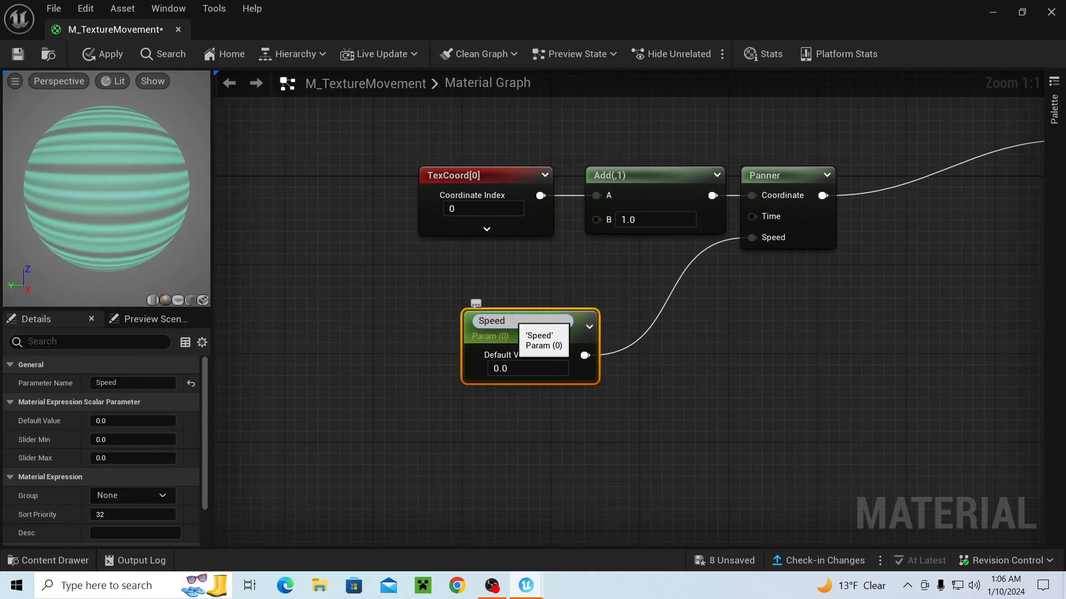
- Try a default value of 1.0 on the Speed parameter, and set it to 0.1
left_click(418, 326)
right_click_drag(465, 349, 485, 298)
left_click(523, 263)
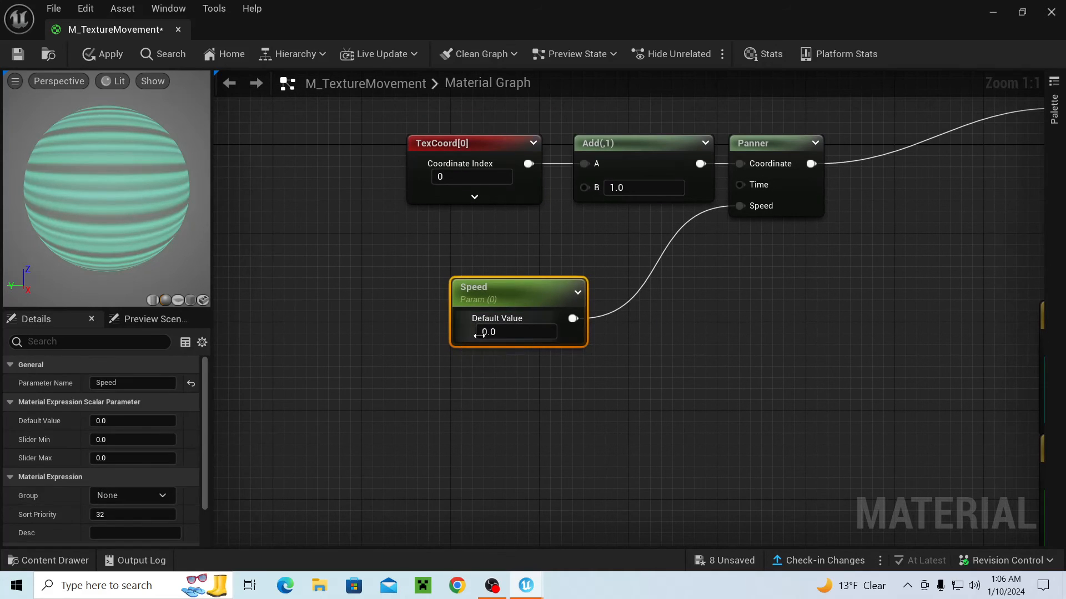
type("1")
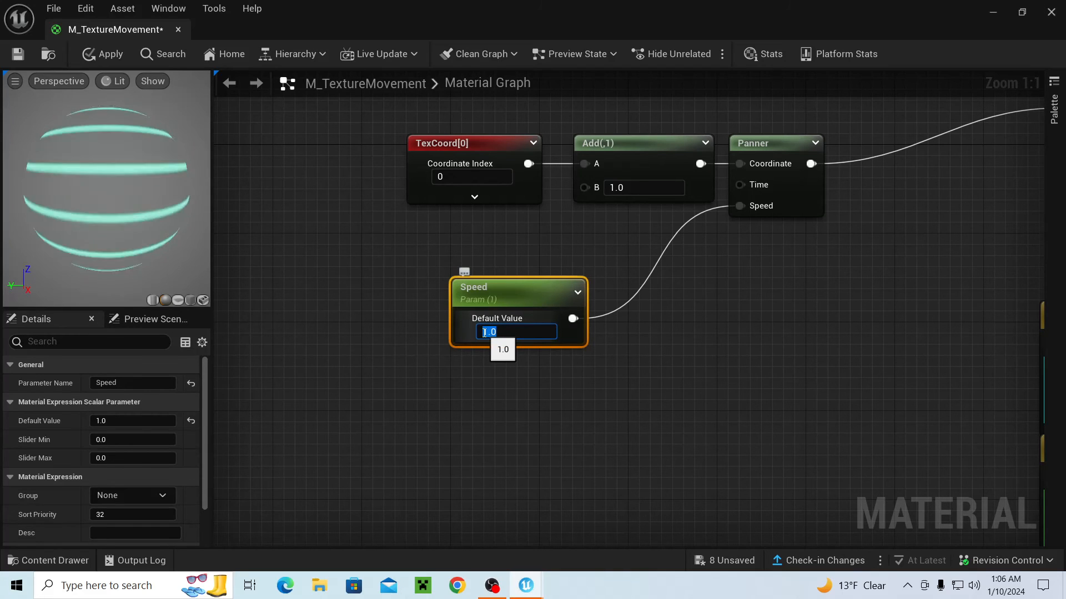
type("0.1")
key("Return")
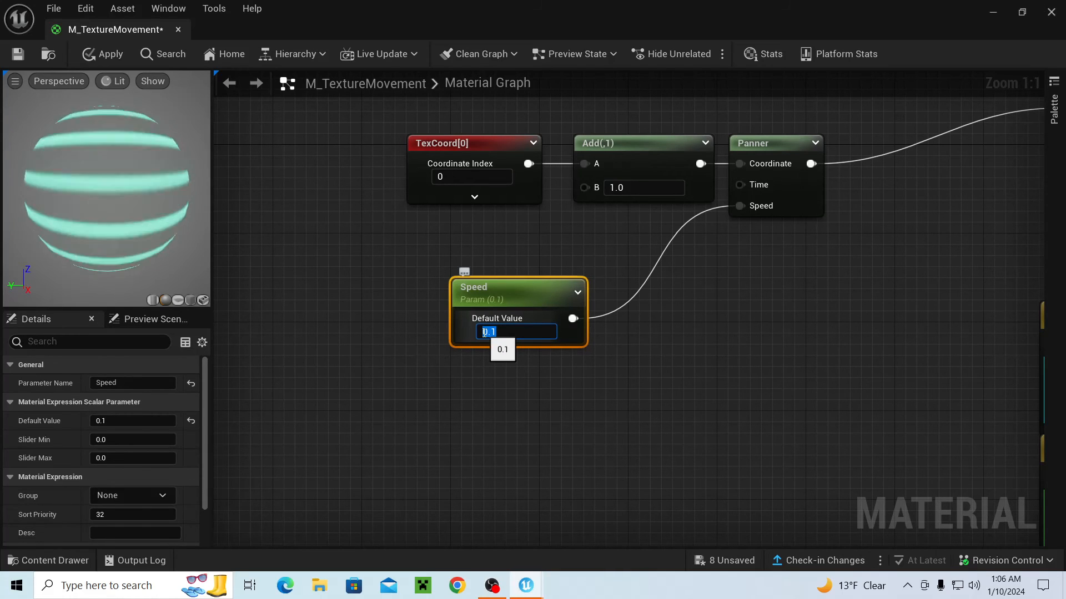
- Delete the Speed parameter node from the material graph
right_click_drag(532, 197, 462, 222)
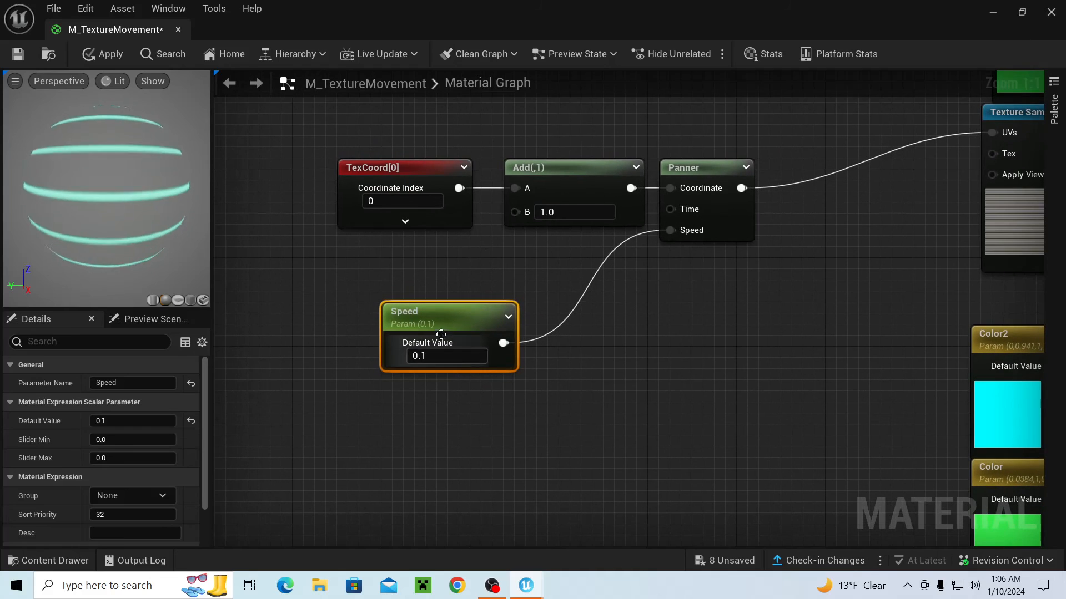
key("Delete")
right_click_drag(806, 299, 635, 343)
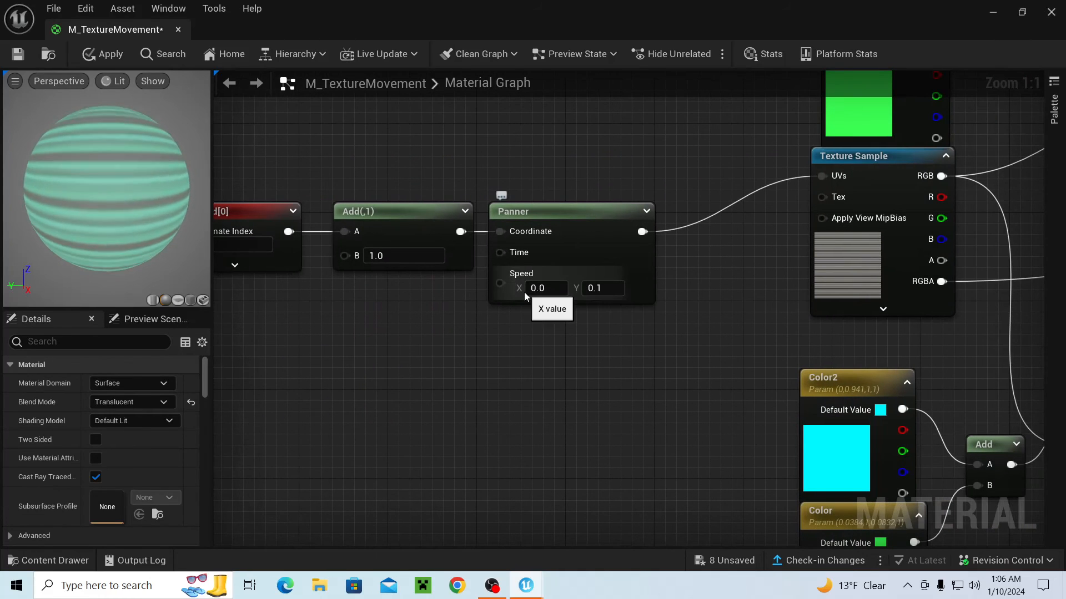
left_click_drag(499, 283, 403, 324)
left_click(563, 371)
mouse_move(536, 371)
right_mouse_down()
mouse_move(621, 404)
mouse_move(542, 359)
right_mouse_up()
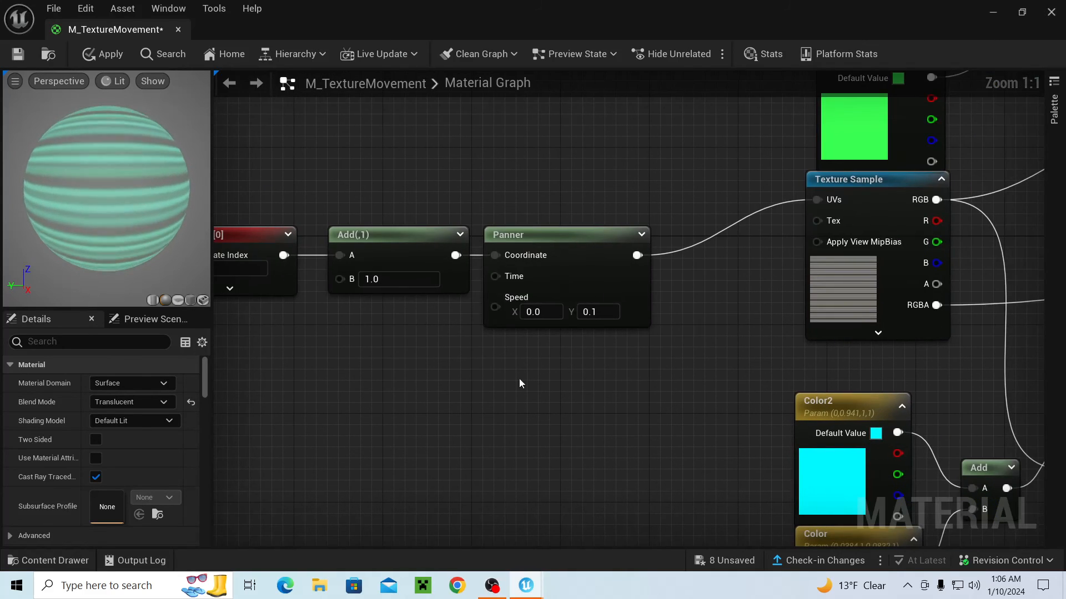
- Look through the material's general and translucency properties
scroll(82, 459, "down", 1)
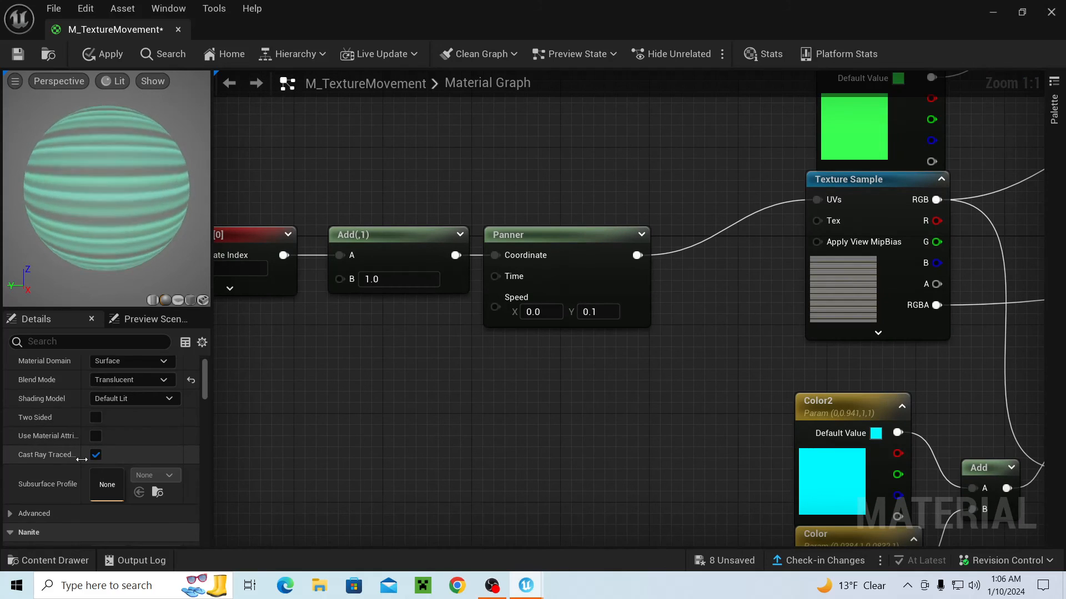
scroll(75, 459, "down", 10)
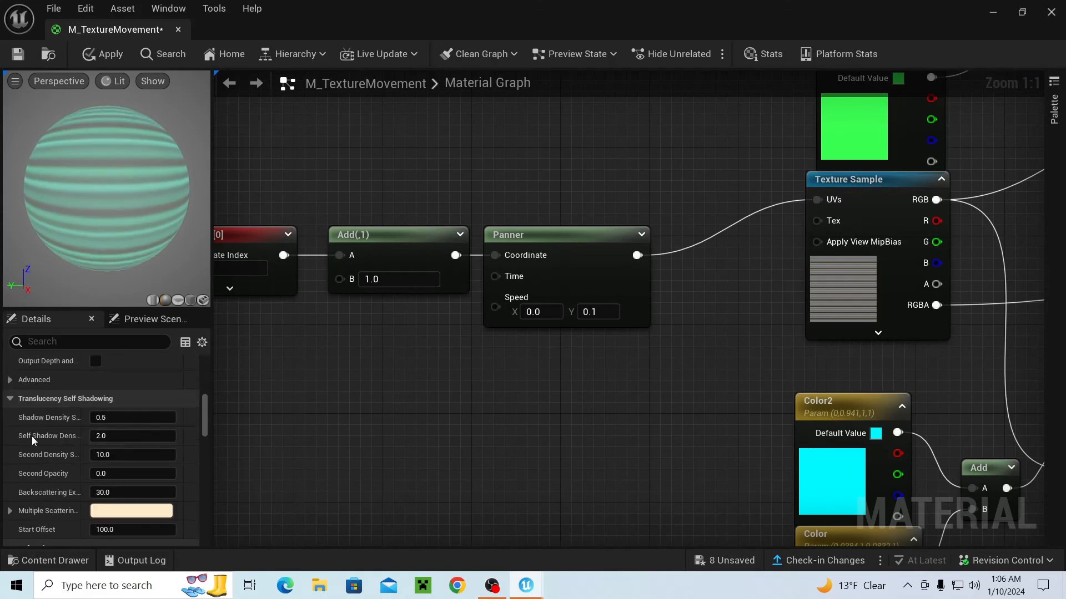
scroll(31, 436, "down", 1)
right_click_drag(392, 420, 561, 414)
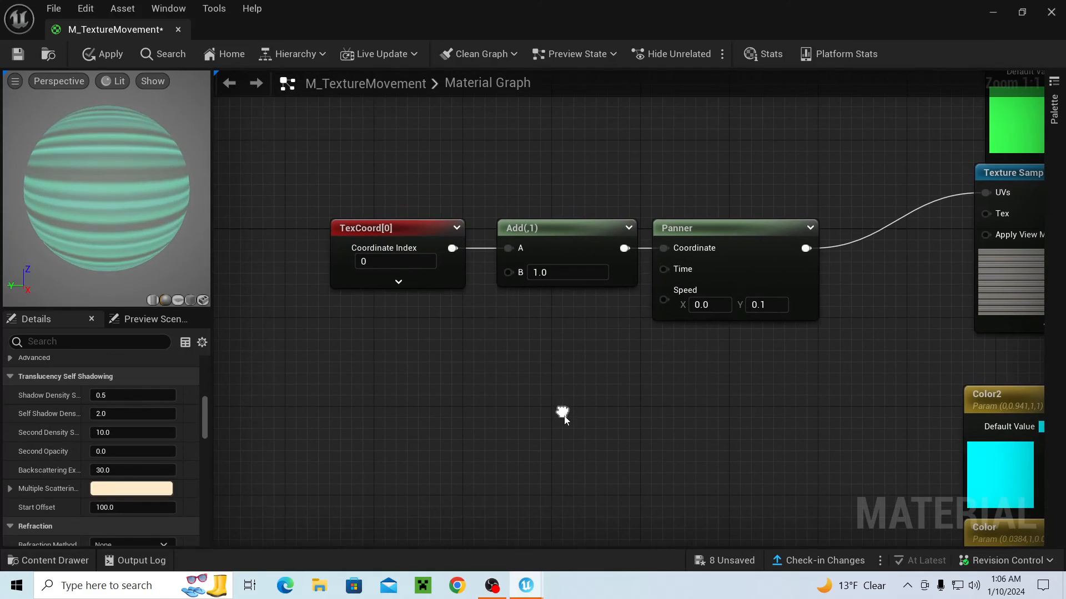
- Try the Panner node's Fractional Part option, switch it back off, and check the property display options
left_click(694, 306)
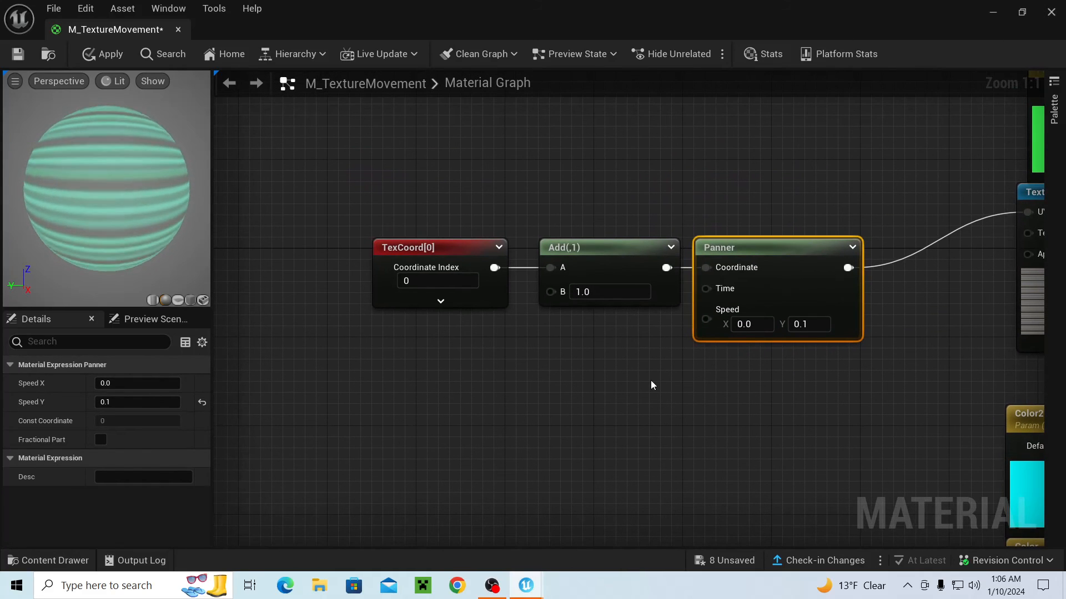
right_click_drag(610, 378, 528, 364)
left_click(101, 439)
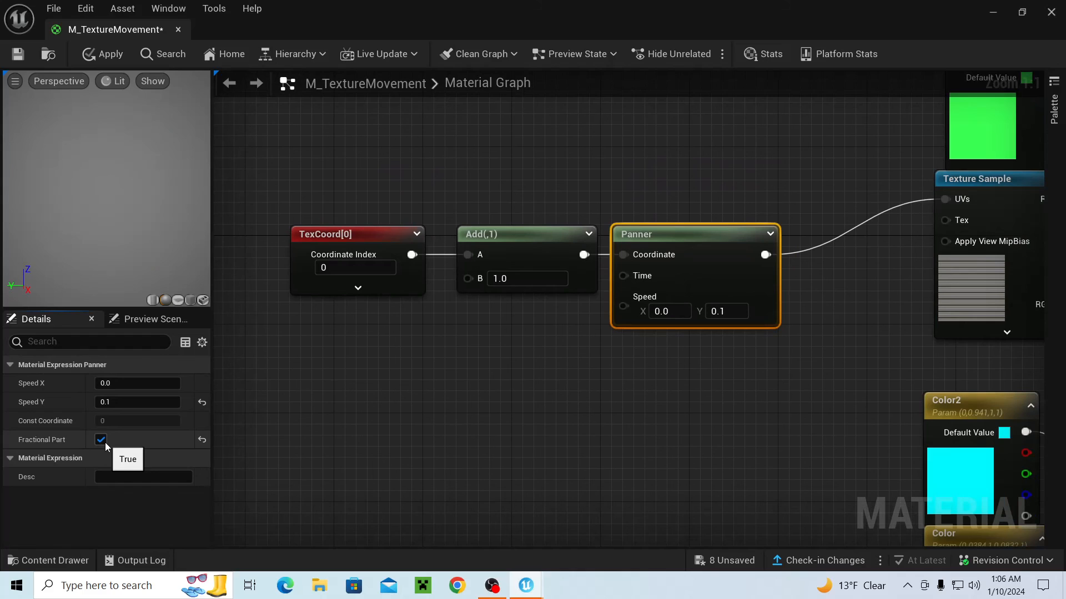
left_click(105, 442)
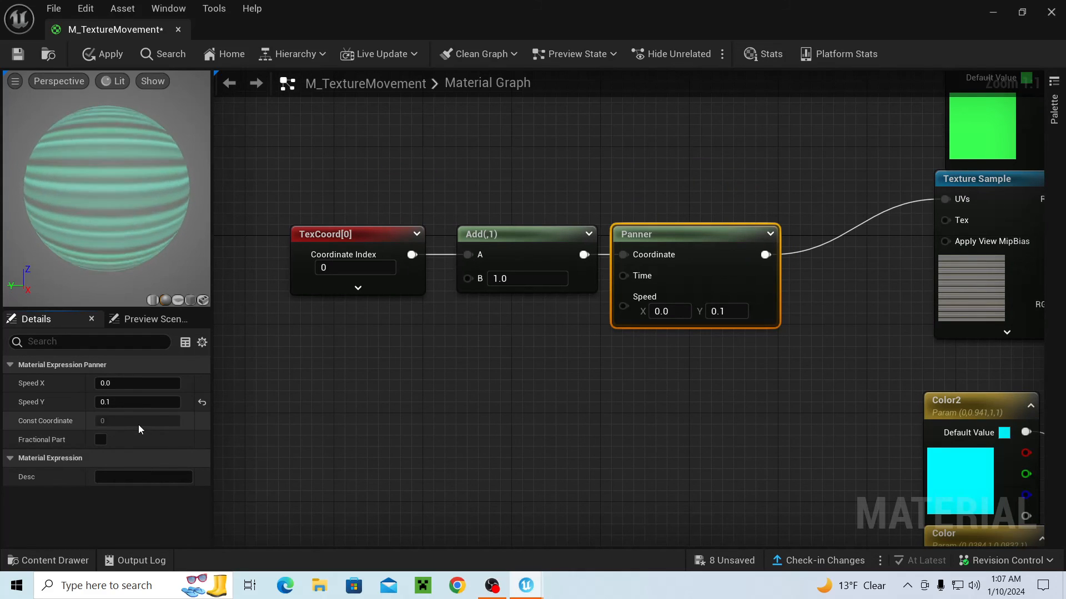
left_click(202, 342)
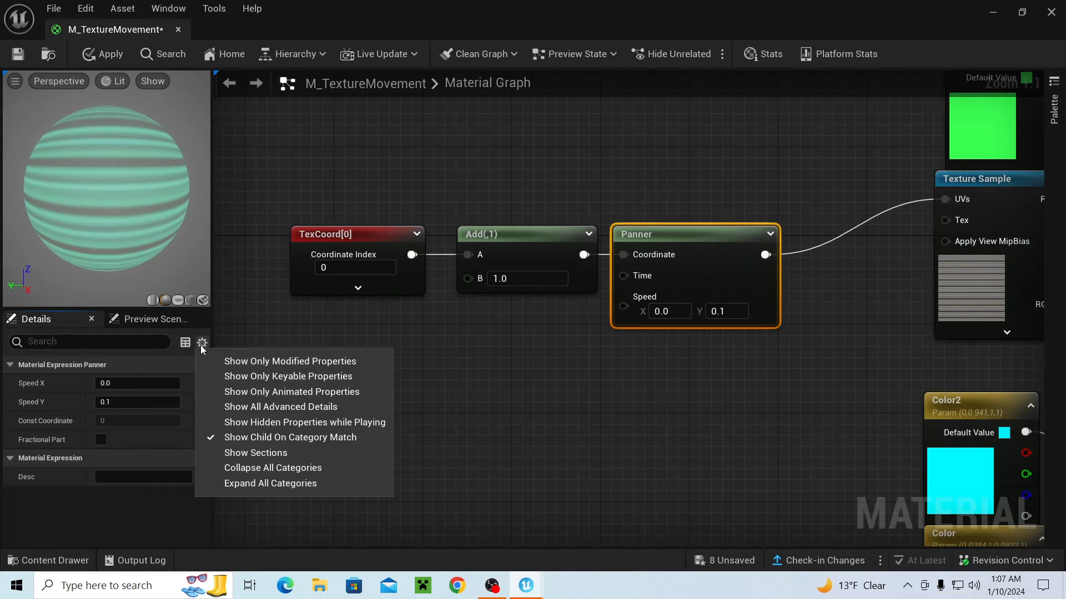
left_click(200, 345)
- Save the M_TextureMovement material and minimise its editor window to view the striped sphere in the level
right_click_drag(520, 477, 540, 409)
key("ctrl+s")
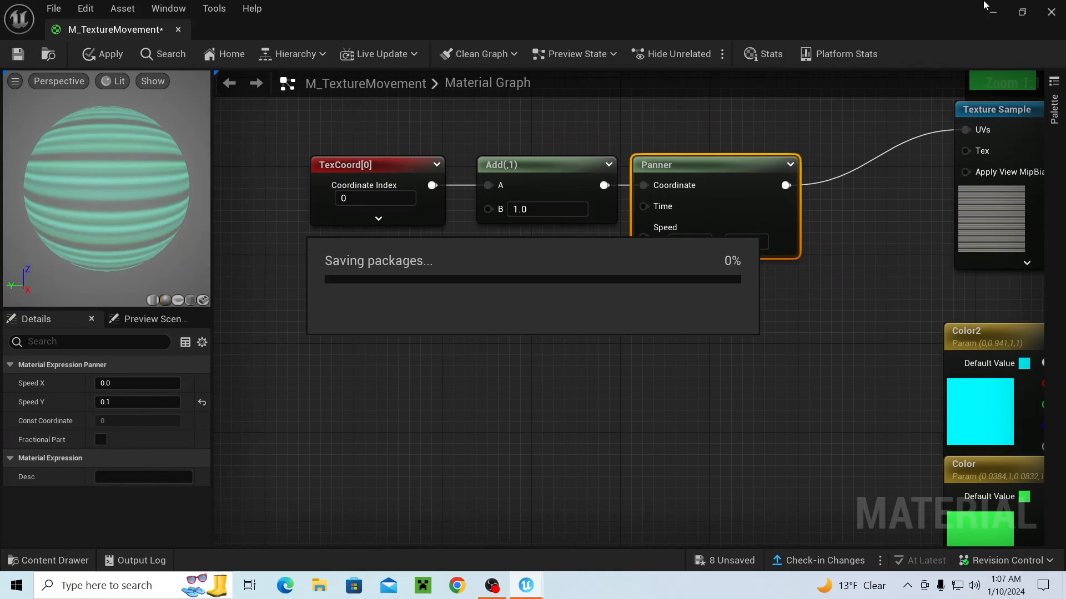
left_click(992, 10)
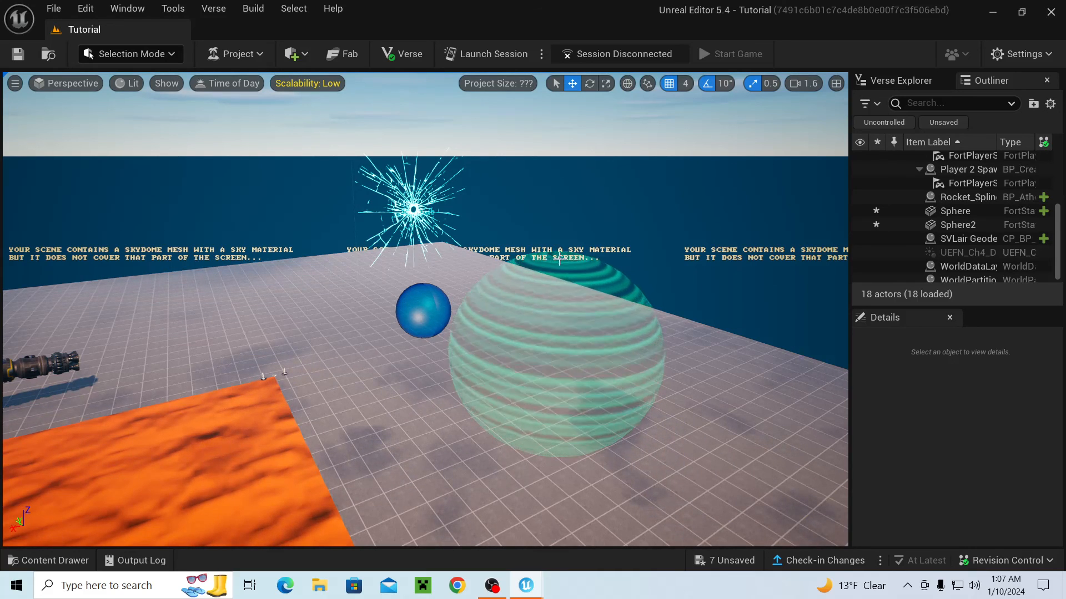
left_click(493, 586)
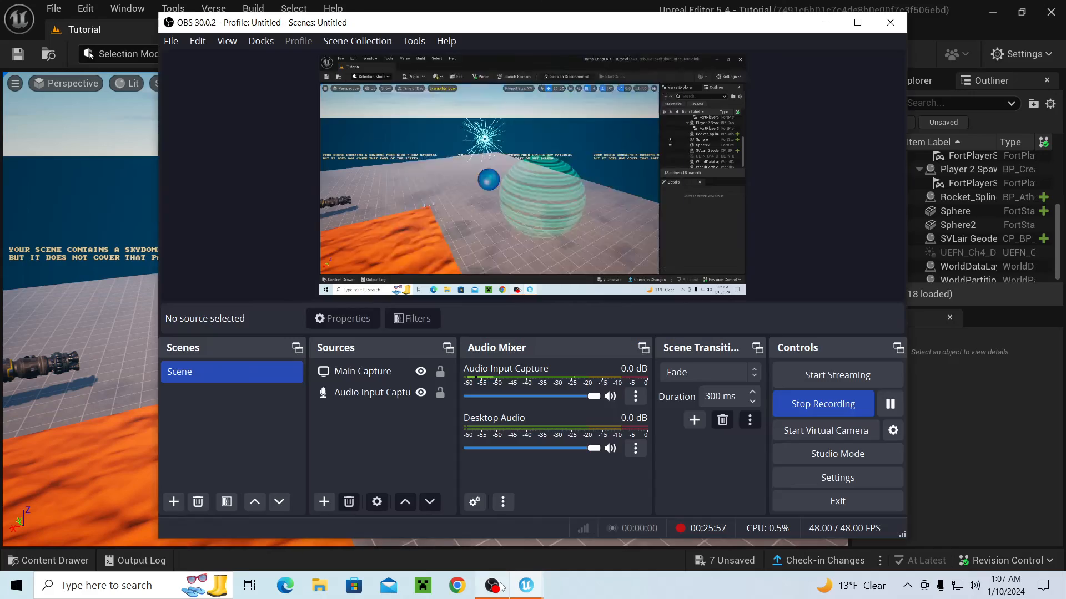